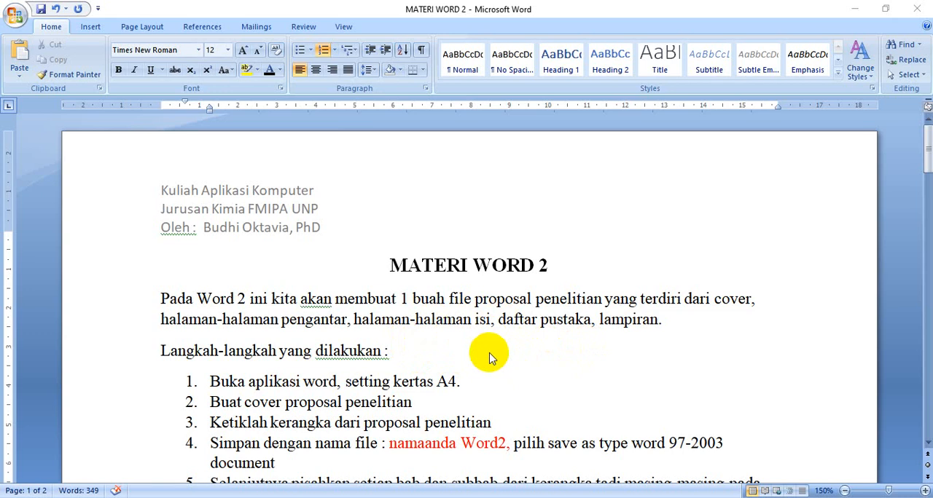
Create a new blank document for the research proposal
{"action": "scroll", "coordinate": [492, 354], "scroll_direction": "down", "scroll_amount": 1}
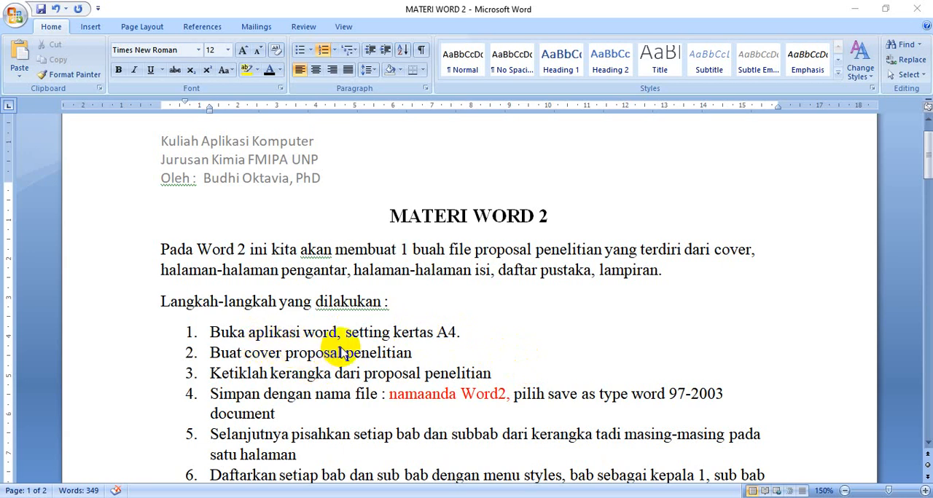
{"action": "left_click", "coordinate": [23, 21]}
{"action": "left_click", "coordinate": [32, 48]}
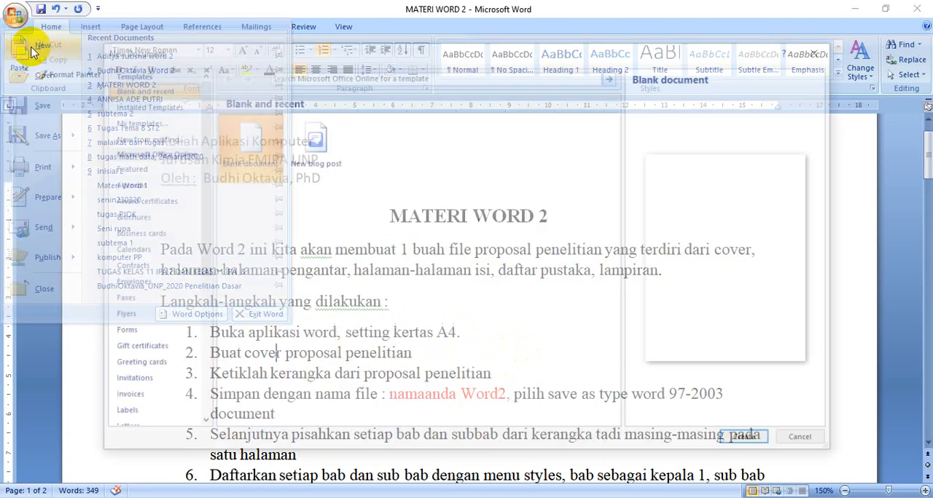
{"action": "left_click", "coordinate": [743, 437]}
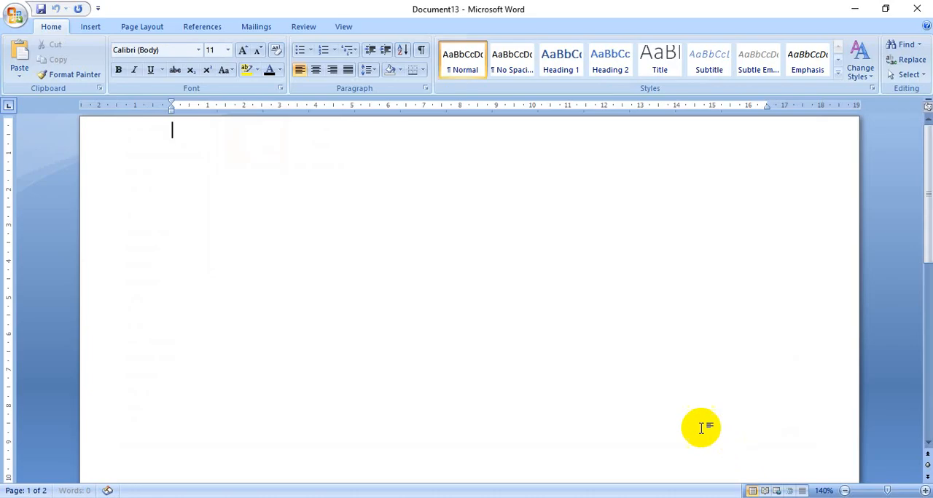
Set the new document's paper size to A4 (210 x 297 mm)
{"action": "left_click", "coordinate": [142, 27]}
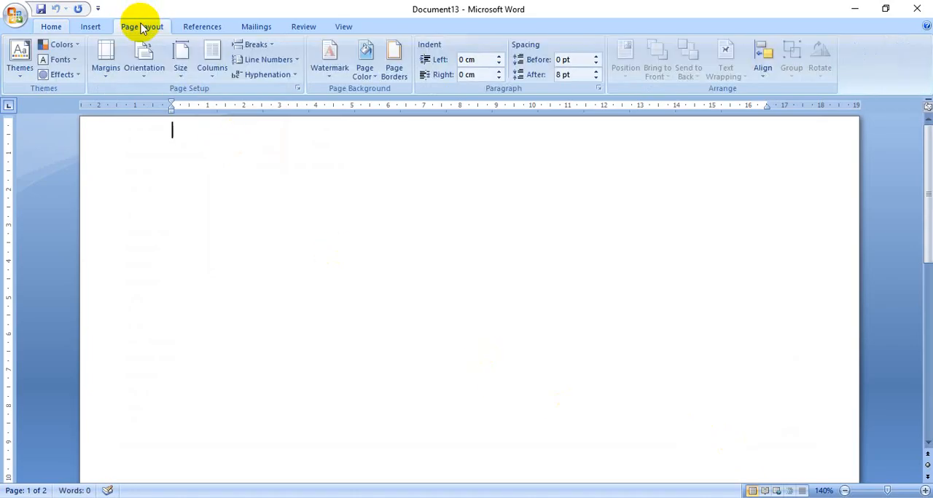
{"action": "left_click", "coordinate": [180, 59]}
{"action": "scroll", "coordinate": [249, 197], "scroll_direction": "up", "scroll_amount": 3}
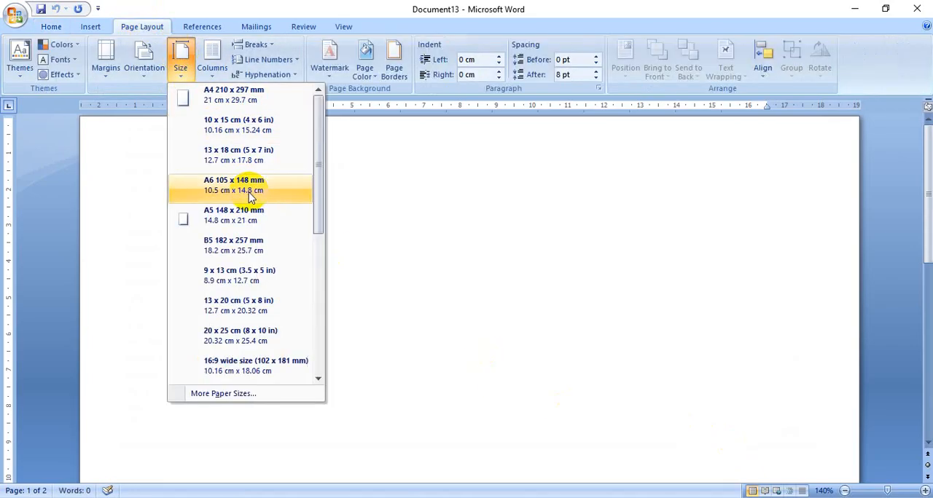
{"action": "left_click", "coordinate": [219, 95]}
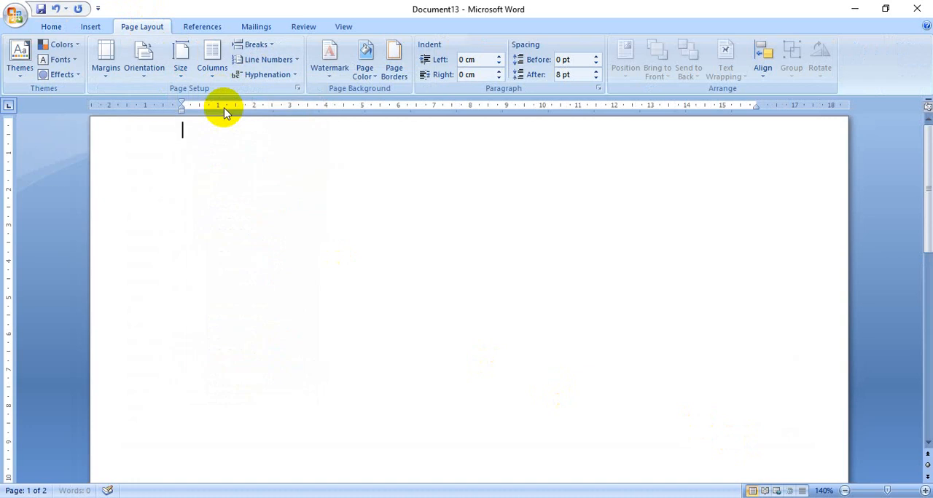
{"action": "left_click", "coordinate": [64, 29]}
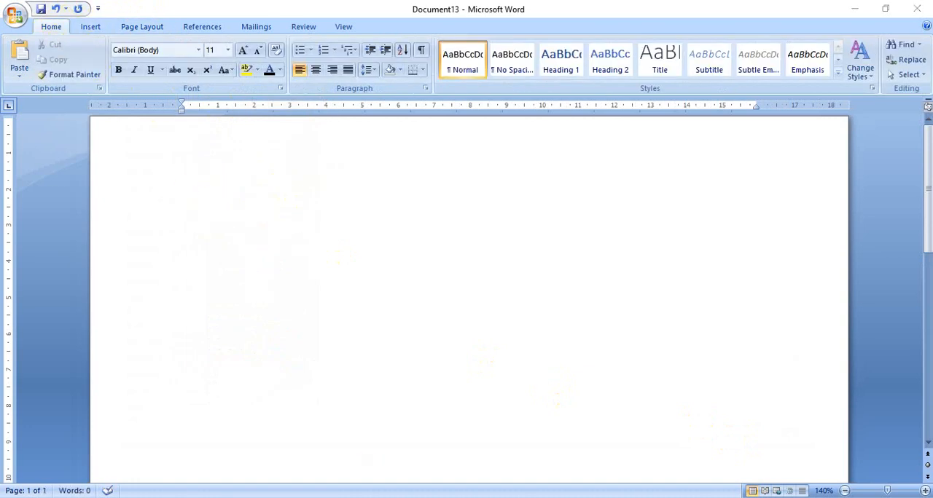
Set the font to Times New Roman, size 14, at the start of the blank page
{"action": "left_click", "coordinate": [426, 456]}
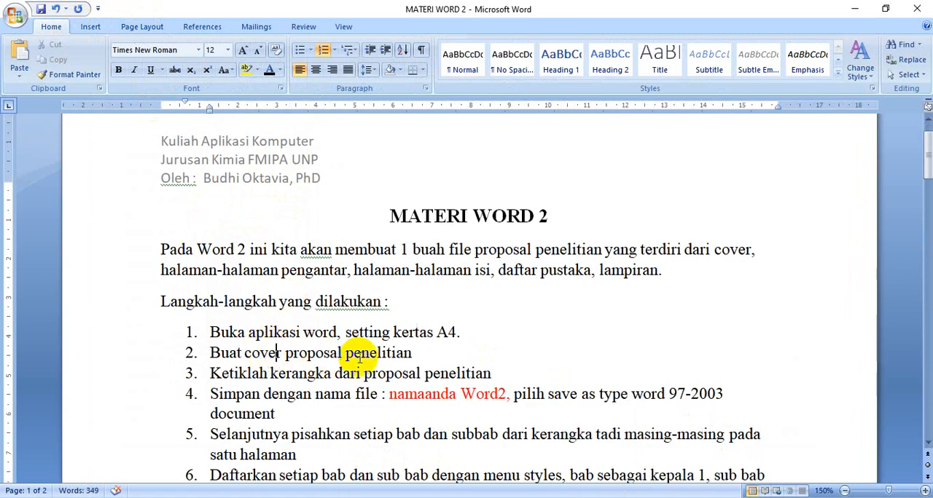
{"action": "left_click", "coordinate": [510, 479]}
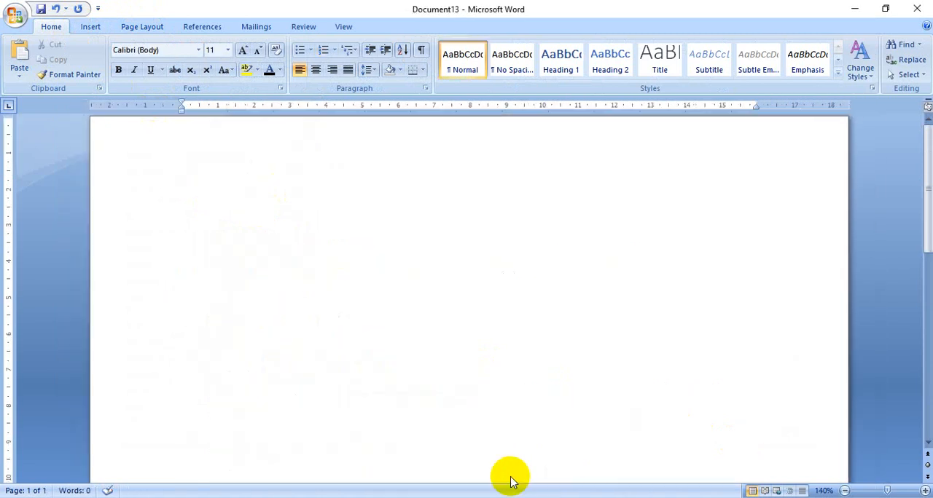
{"action": "double_click", "coordinate": [357, 120]}
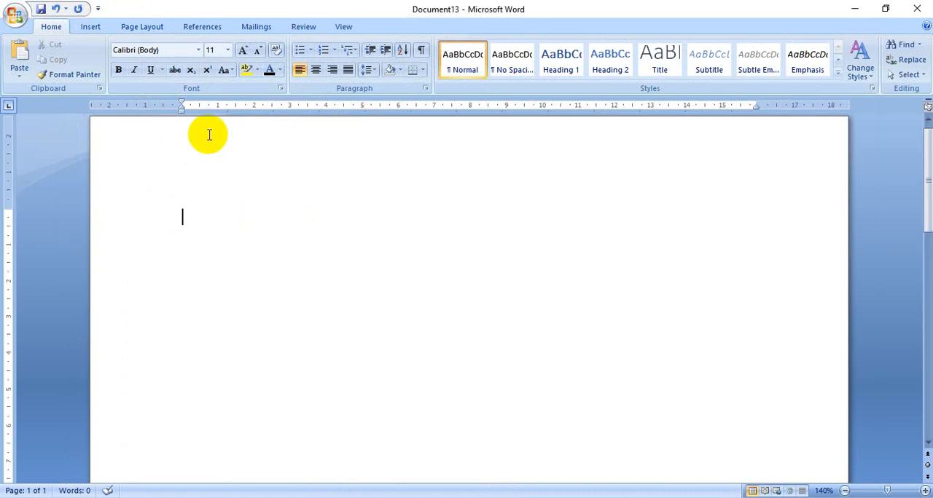
{"action": "left_click", "coordinate": [199, 50]}
{"action": "left_click", "coordinate": [192, 131]}
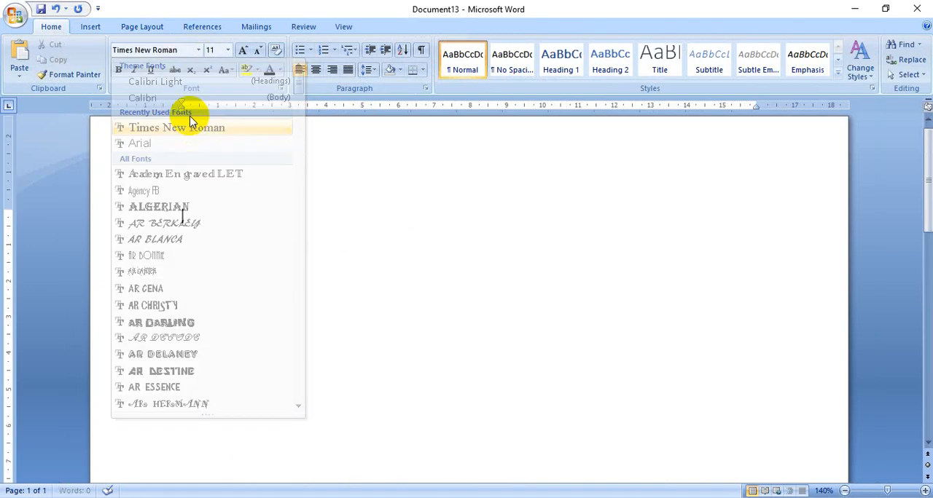
{"action": "left_click", "coordinate": [227, 50]}
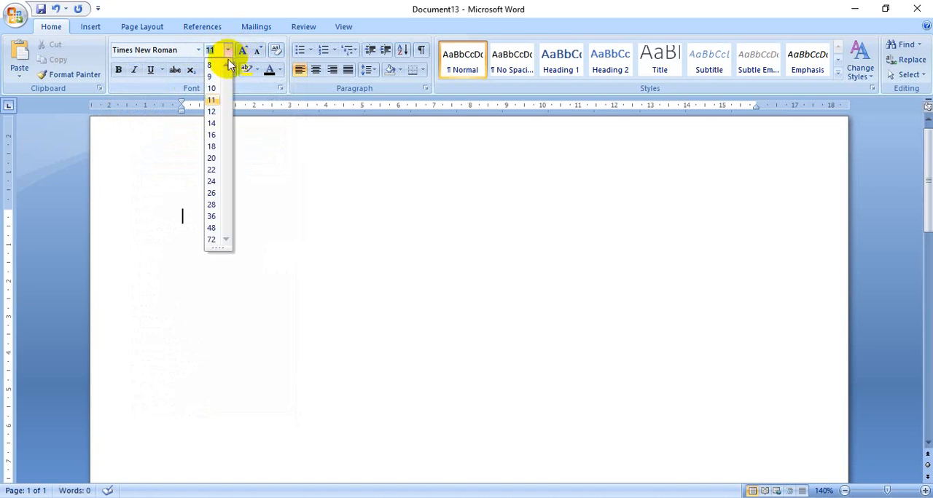
{"action": "left_click", "coordinate": [218, 123]}
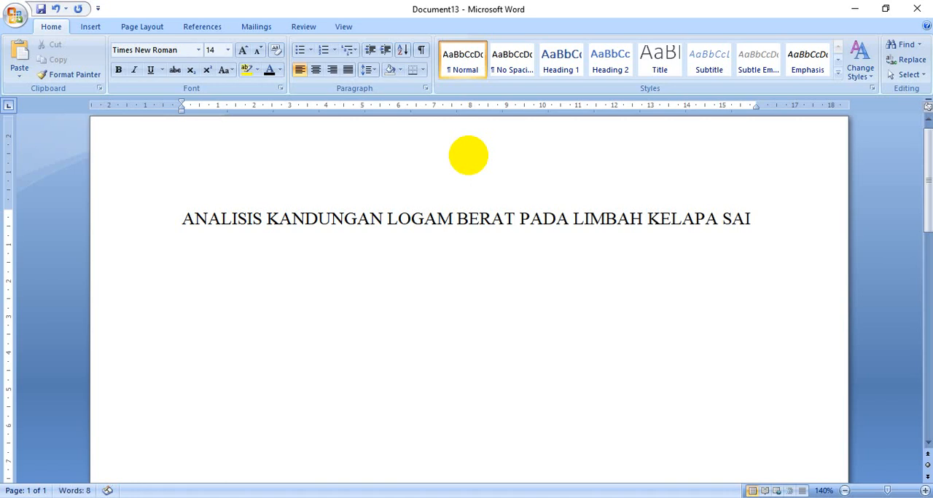
Enter the title "ANALISIS KANDUNGAN LOGAM BERAT PADA LIMBAH KELAPA SAWIT MENGGUNAKAN KROMATOGRAFI ION" and centre it
{"action": "type", "text": "T"}
{"action": "key", "text": "BackSpace"}
{"action": "key", "text": "BackSpace"}
{"action": "type", "text": "WIT MENGGUNAKAN KROMATOGRAFI ION"}
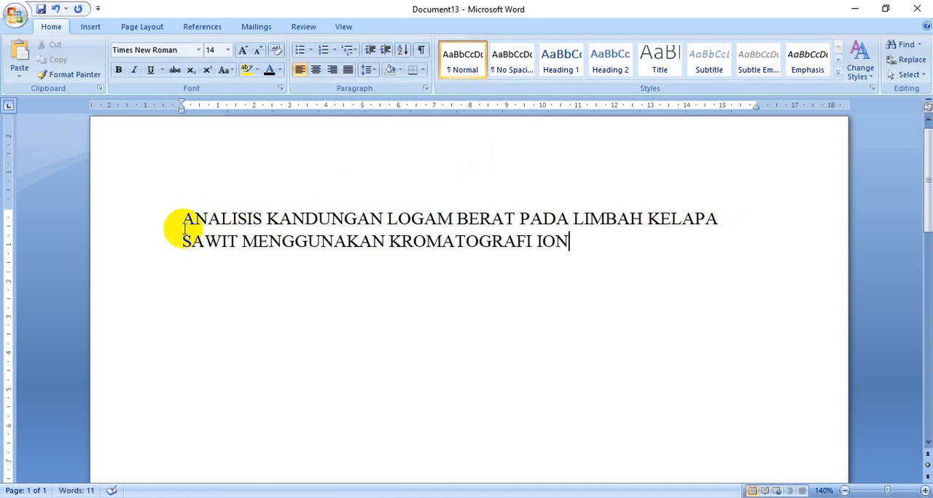
{"action": "left_click_drag", "start_coordinate": [163, 219], "coordinate": [167, 266]}
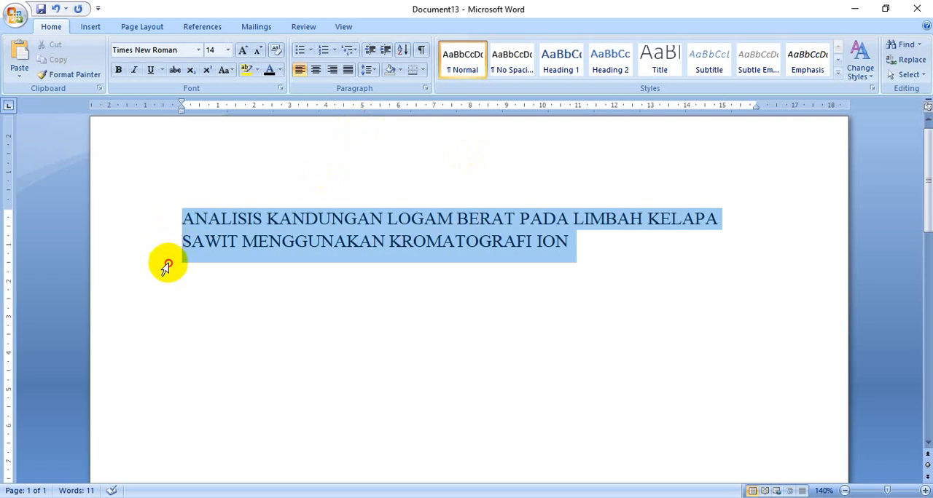
{"action": "left_click", "coordinate": [316, 69]}
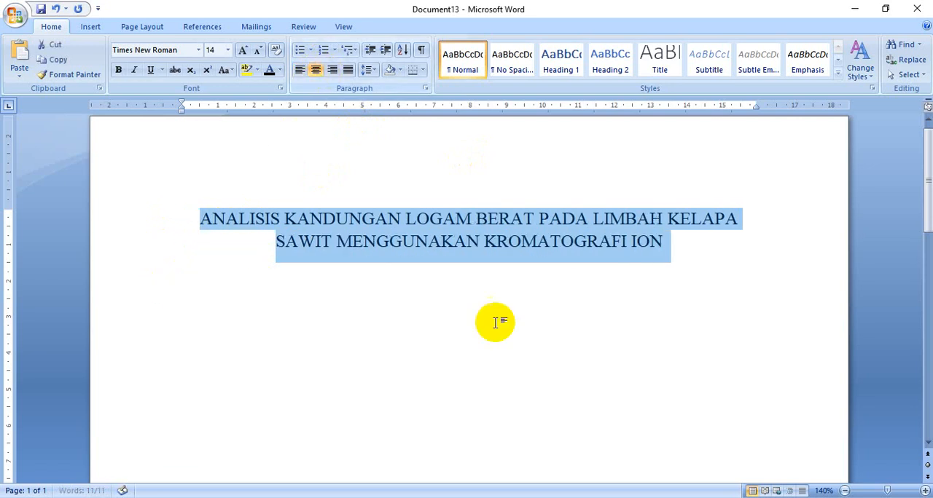
Leave space below the title and add the line "PROPOSAL PENELITIAN" at font size 12
{"action": "left_click", "coordinate": [663, 247]}
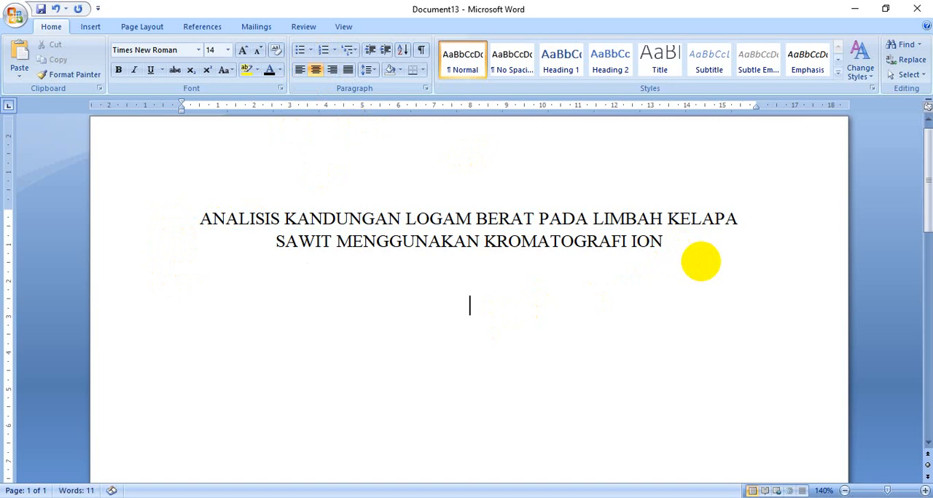
{"action": "left_click", "coordinate": [258, 50]}
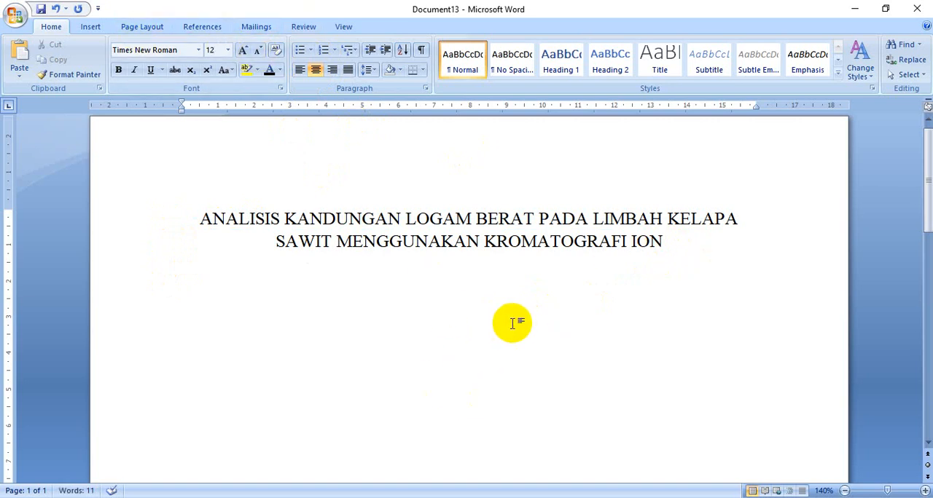
{"action": "type", "text": "O"}
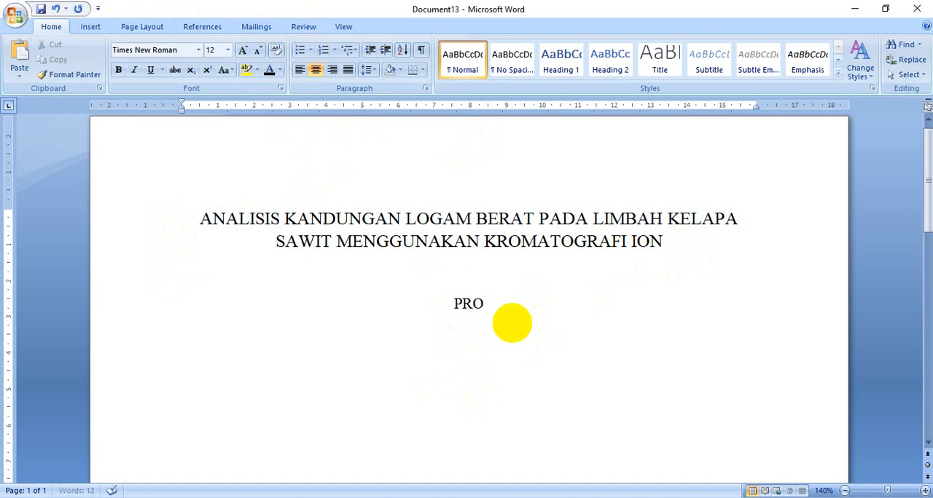
{"action": "type", "text": "POSAL PENELITIAN"}
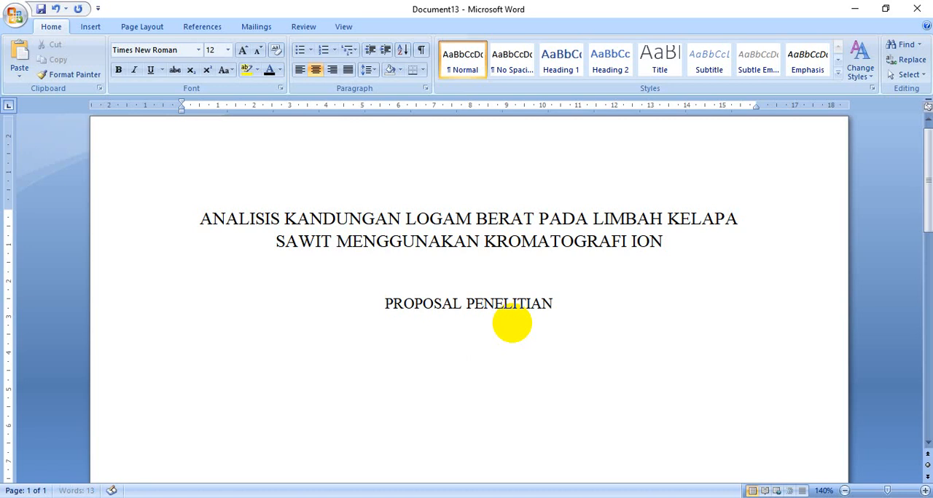
Copy the "unp" logo image from the Logo folder in File Explorer and paste it below "PROPOSAL PENELITIAN" in Document13
{"action": "scroll", "coordinate": [513, 323], "scroll_direction": "down", "scroll_amount": 3}
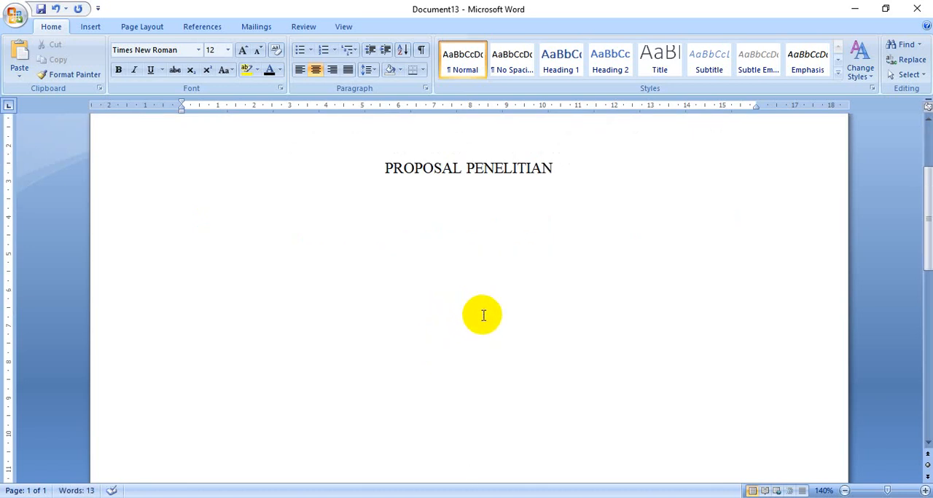
{"action": "key", "text": "alt+Tab"}
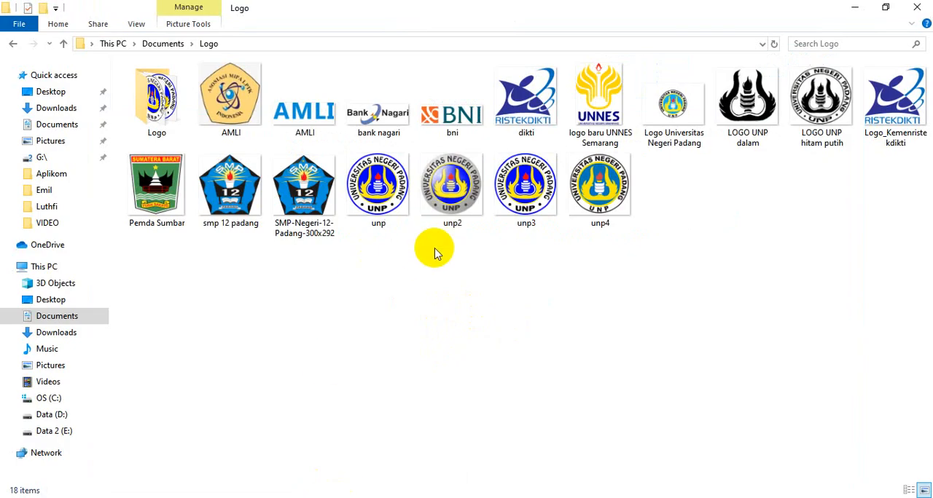
{"action": "right_click", "coordinate": [383, 206]}
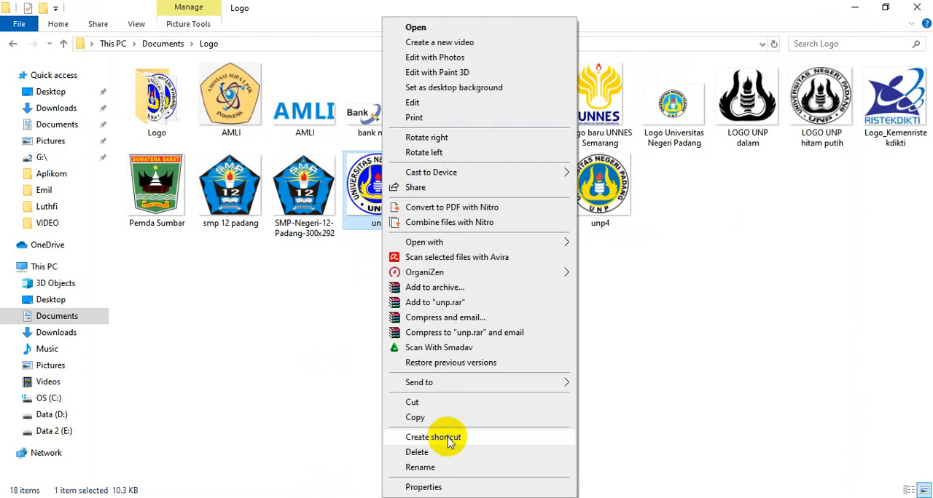
{"action": "left_click", "coordinate": [438, 419]}
{"action": "mouse_move", "coordinate": [490, 473]}
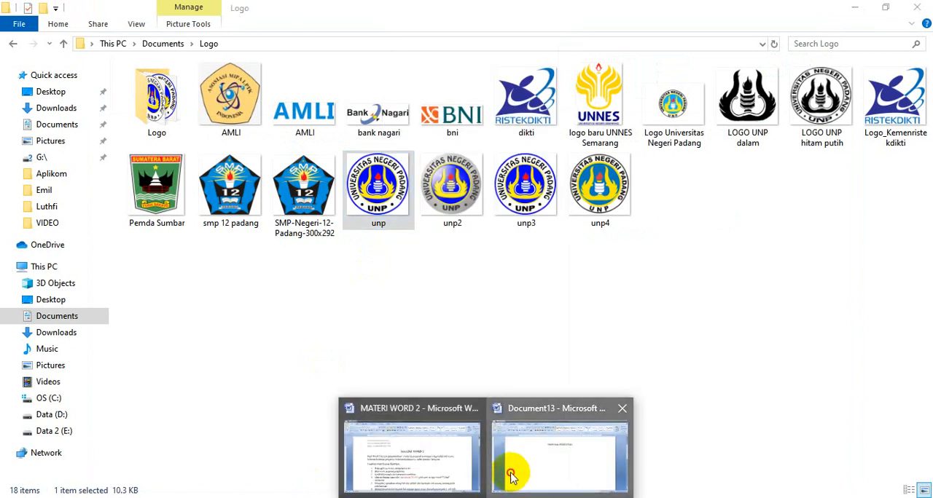
{"action": "left_click", "coordinate": [484, 408]}
{"action": "key", "text": "ctrl+v"}
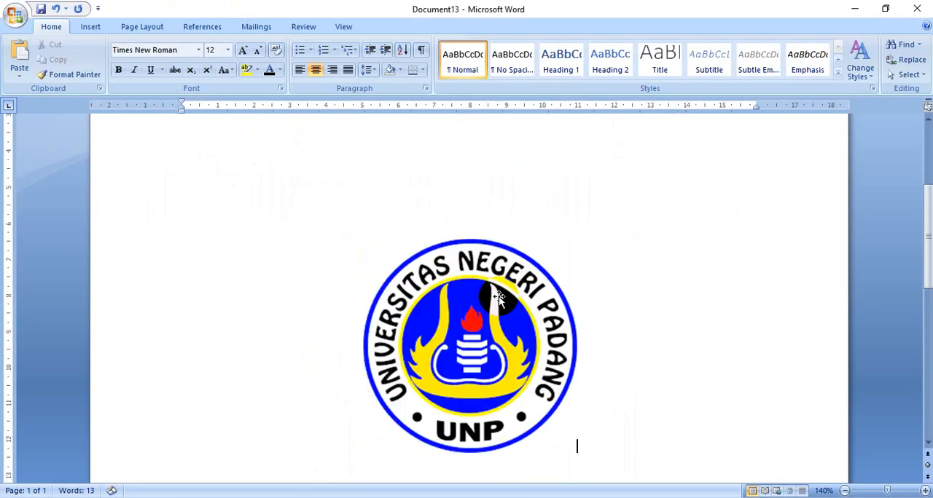
Shrink the pasted university logo proportionally to roughly 60% of its size
{"action": "left_click", "coordinate": [498, 296]}
{"action": "left_click_drag", "start_coordinate": [577, 453], "coordinate": [532, 354]}
{"action": "left_click", "coordinate": [506, 400]}
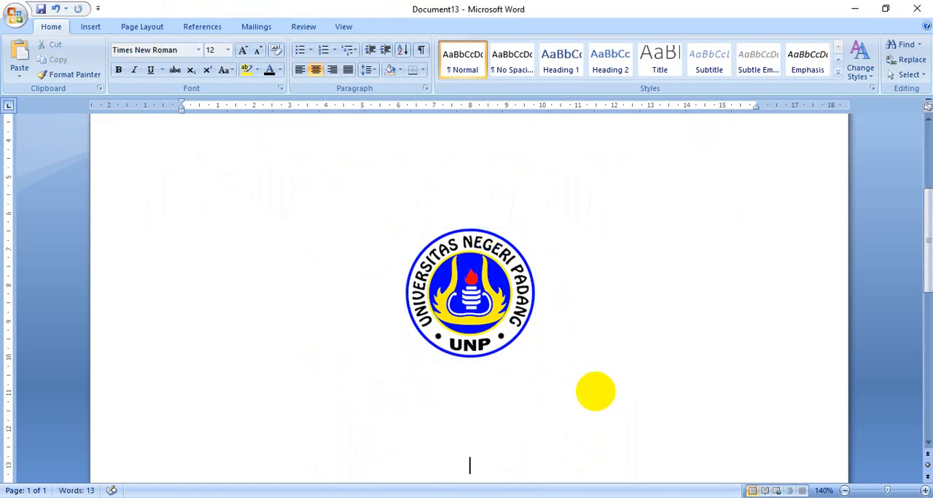
Add the author's full name below the logo, with "NIM" and the student number on the following line
{"action": "type", "text": "BUDHI"}
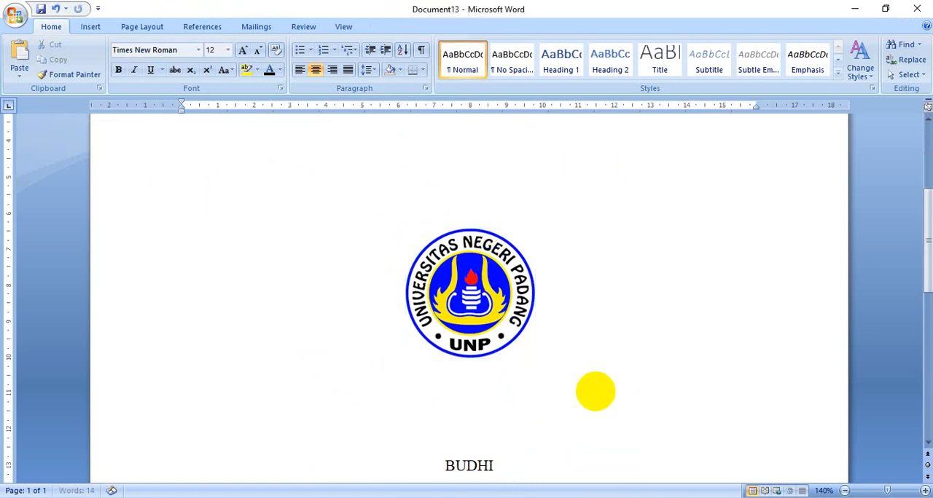
{"action": "type", "text": " OKTAVIA"}
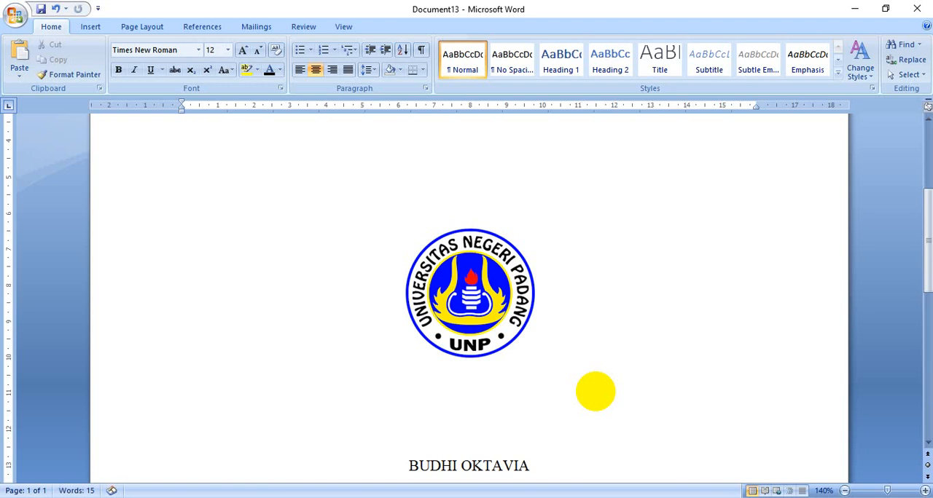
{"action": "key", "text": "Return"}
{"action": "type", "text": "NIM 1234567"}
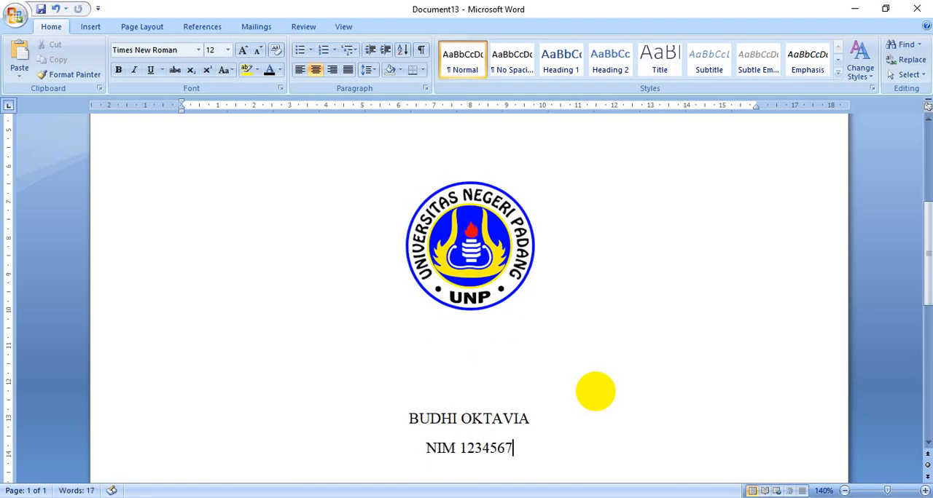
{"action": "key", "text": "Return"}
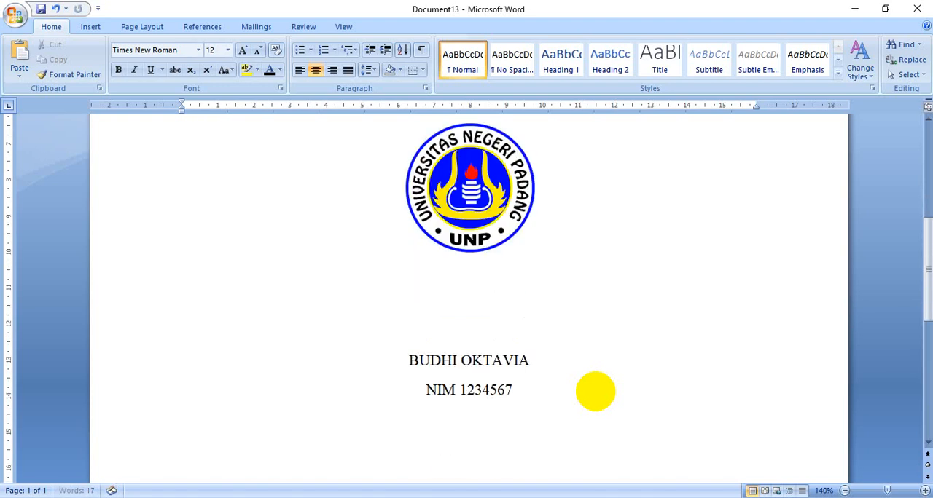
Leave space below the student number and add the lines "PRODI KIMIA JURUSAN KIMIA", "FMIPA UNP" and "2020"
{"action": "scroll", "coordinate": [551, 398], "scroll_direction": "down", "scroll_amount": 5}
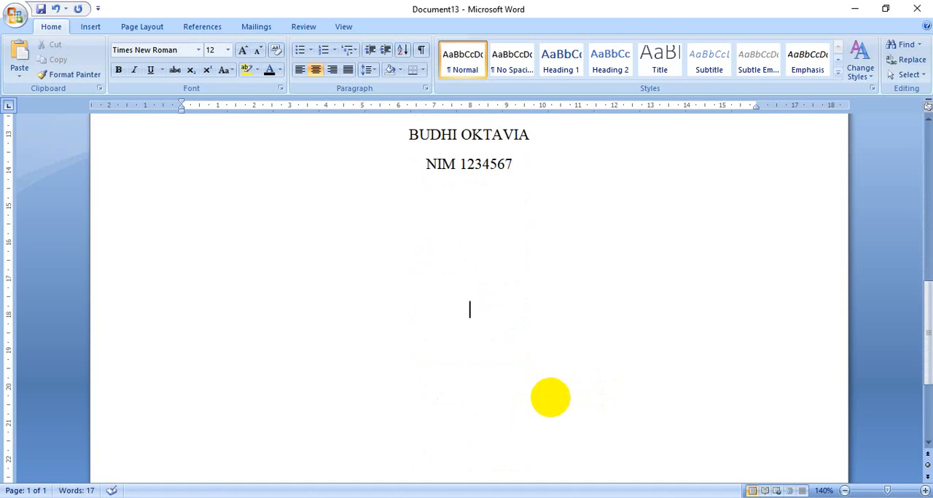
{"action": "type", "text": "PRODI KI"}
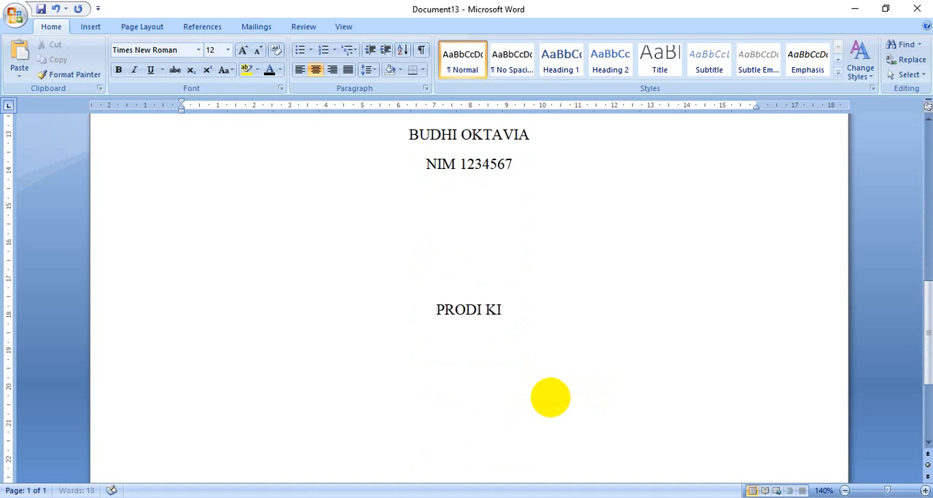
{"action": "type", "text": "MIA JURUSA"}
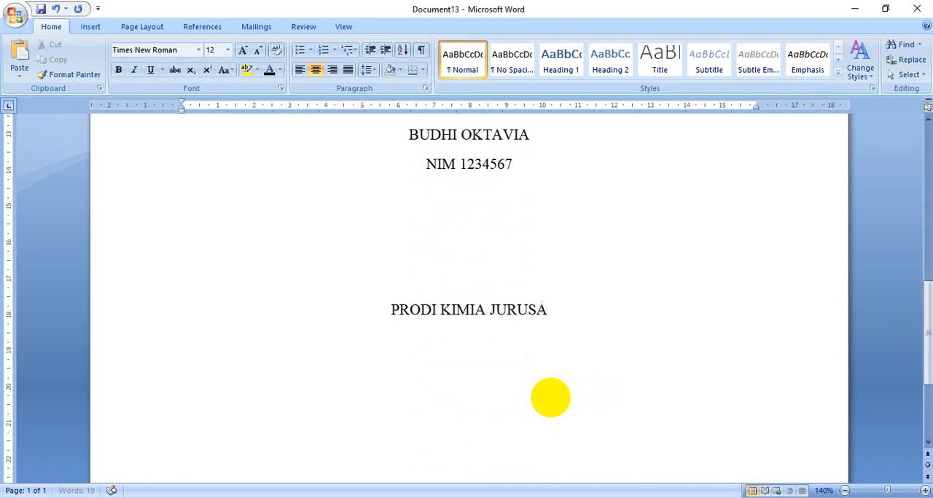
{"action": "type", "text": "N KIMIA "}
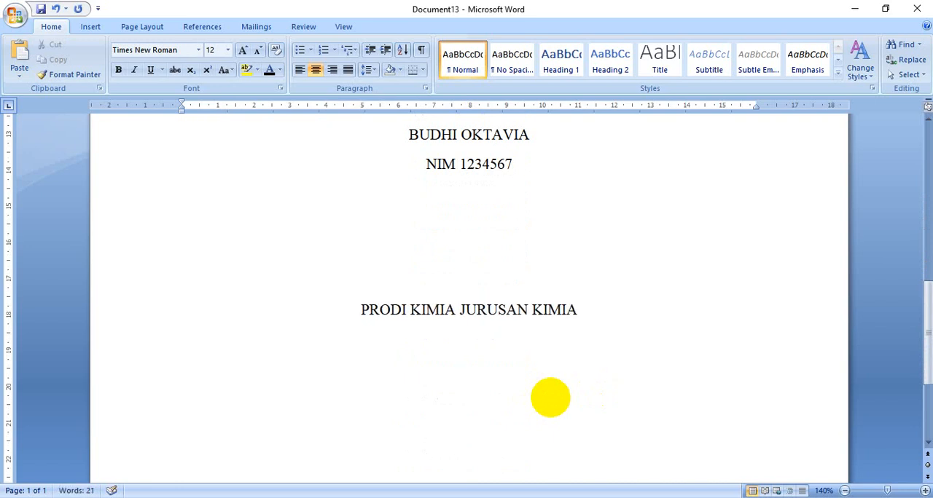
{"action": "type", "text": "FMIPA UNP"}
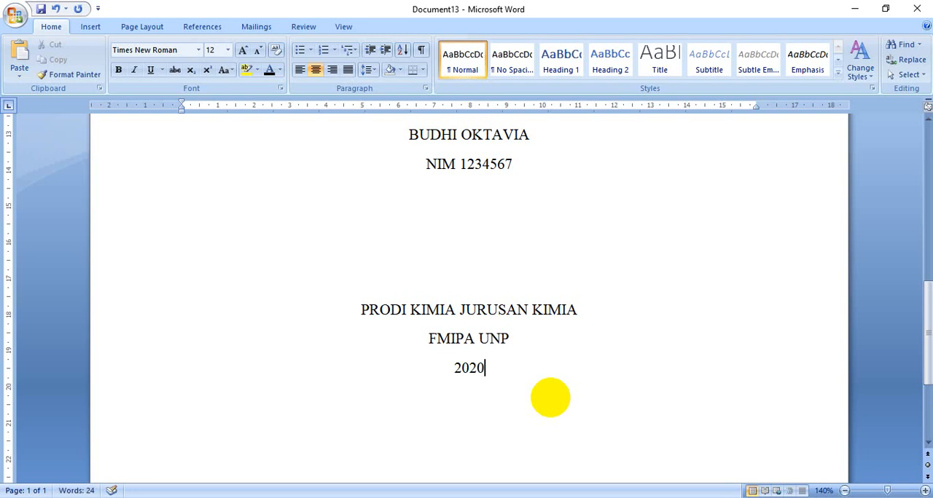
Add two blank lines between the cover title and "PROPOSAL PENELITIAN" to widen the gap
{"action": "scroll", "coordinate": [568, 442], "scroll_direction": "down", "scroll_amount": 4}
{"action": "scroll", "coordinate": [530, 394], "scroll_direction": "up", "scroll_amount": 5}
{"action": "scroll", "coordinate": [530, 358], "scroll_direction": "down", "scroll_amount": 3, "text": "ctrl"}
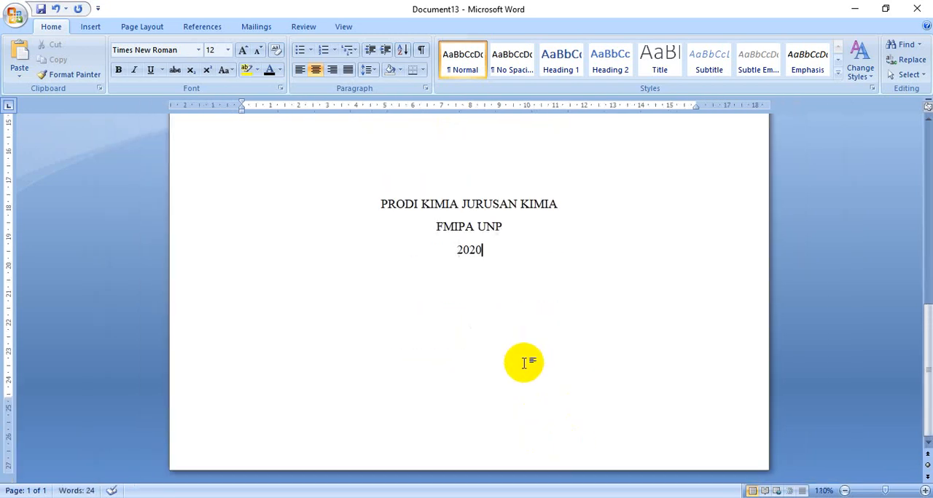
{"action": "scroll", "coordinate": [523, 362], "scroll_direction": "up", "scroll_amount": 10}
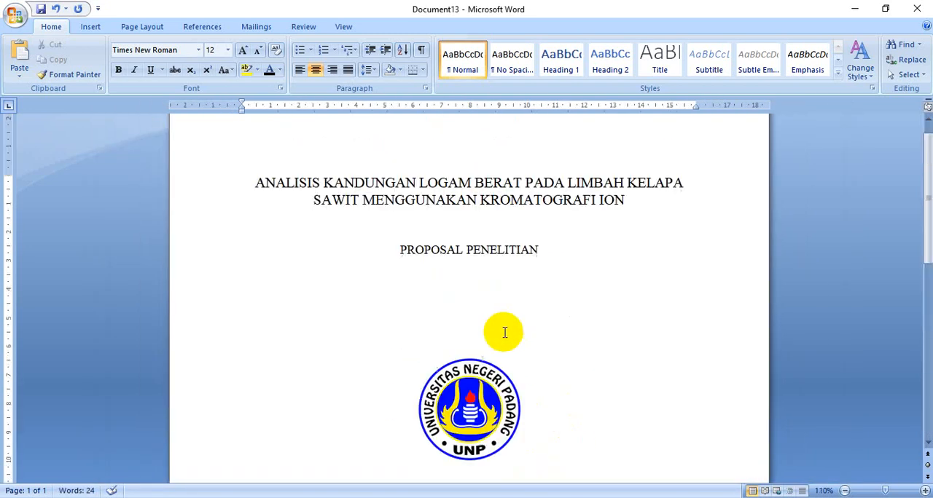
{"action": "scroll", "coordinate": [504, 333], "scroll_direction": "up", "scroll_amount": 1}
{"action": "left_click", "coordinate": [478, 255]}
{"action": "key", "text": "Return"}
{"action": "key", "text": "Return"}
{"action": "scroll", "coordinate": [493, 288], "scroll_direction": "down", "scroll_amount": 3}
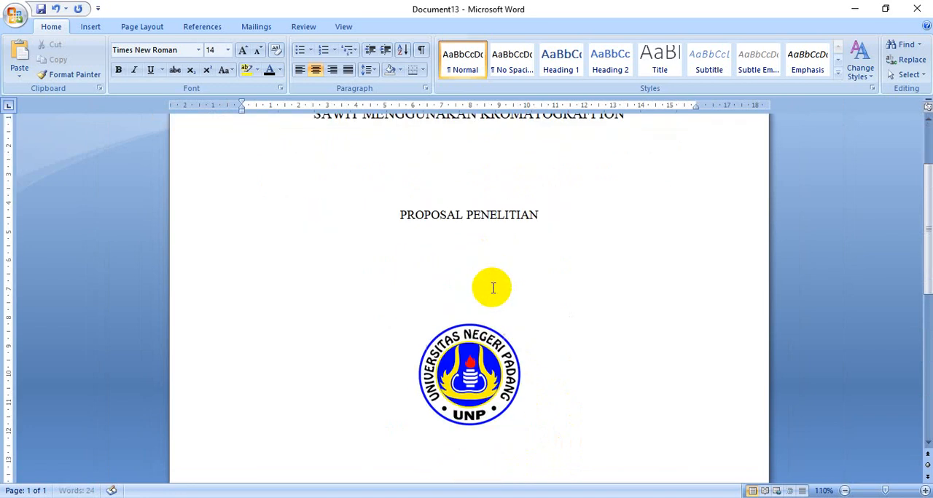
Add one blank line each above the logo, above the author's name and above "PRODI KIMIA JURUSAN KIMIA" to spread out the cover
{"action": "scroll", "coordinate": [493, 288], "scroll_direction": "down", "scroll_amount": 1}
{"action": "left_click", "coordinate": [477, 273]}
{"action": "key", "text": "Return"}
{"action": "scroll", "coordinate": [489, 292], "scroll_direction": "down", "scroll_amount": 5}
{"action": "left_click", "coordinate": [488, 283]}
{"action": "key", "text": "Return"}
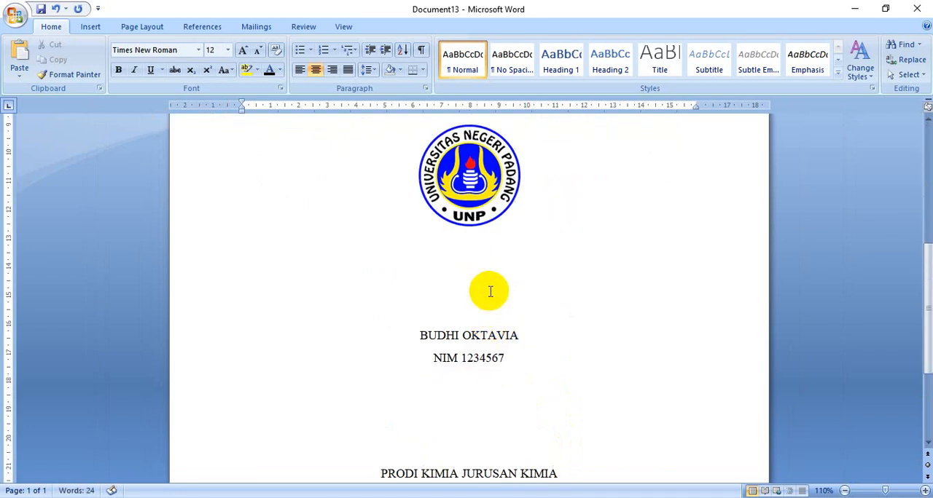
{"action": "scroll", "coordinate": [489, 292], "scroll_direction": "down", "scroll_amount": 5}
{"action": "left_click", "coordinate": [486, 270]}
{"action": "key", "text": "Return"}
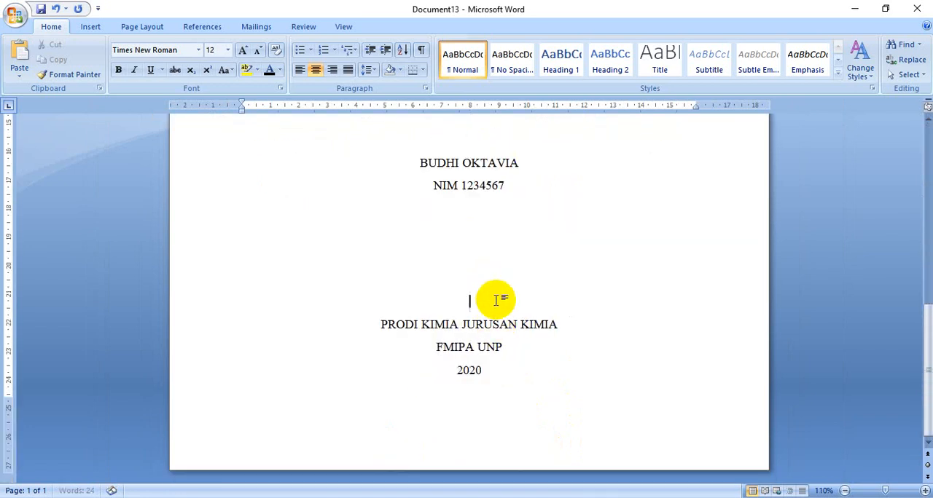
Insert a page break after "2020" on the cover and left-align the first paragraph of the new page
{"action": "left_click", "coordinate": [545, 358]}
{"action": "left_click", "coordinate": [519, 391]}
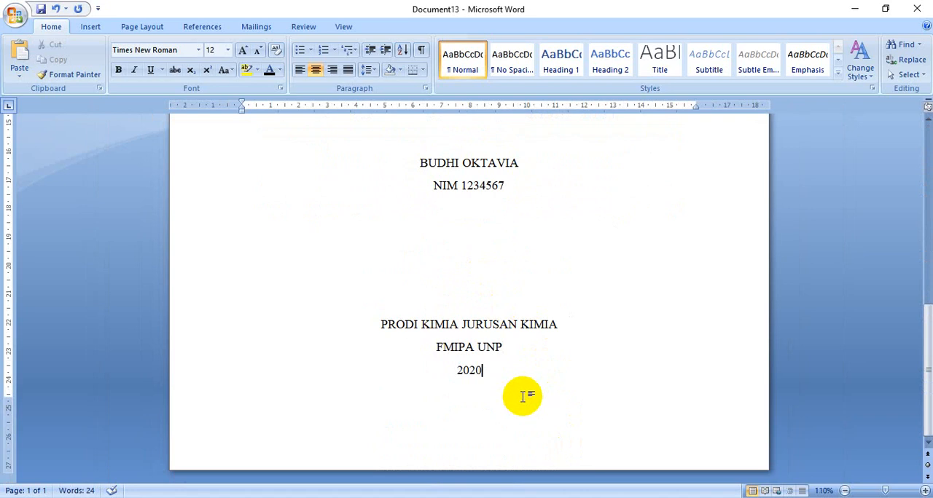
{"action": "key", "text": "ctrl+Return"}
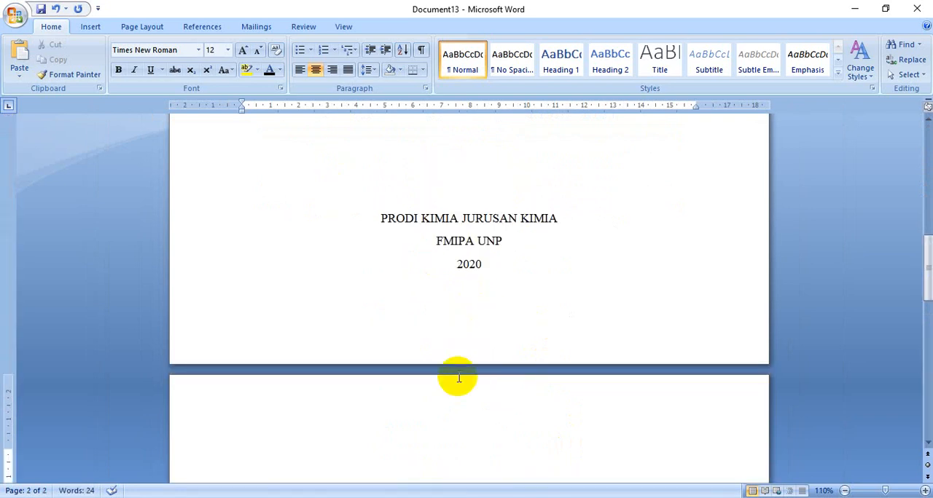
{"action": "scroll", "coordinate": [481, 401], "scroll_direction": "down", "scroll_amount": 1}
{"action": "scroll", "coordinate": [512, 413], "scroll_direction": "up", "scroll_amount": 4, "text": "ctrl"}
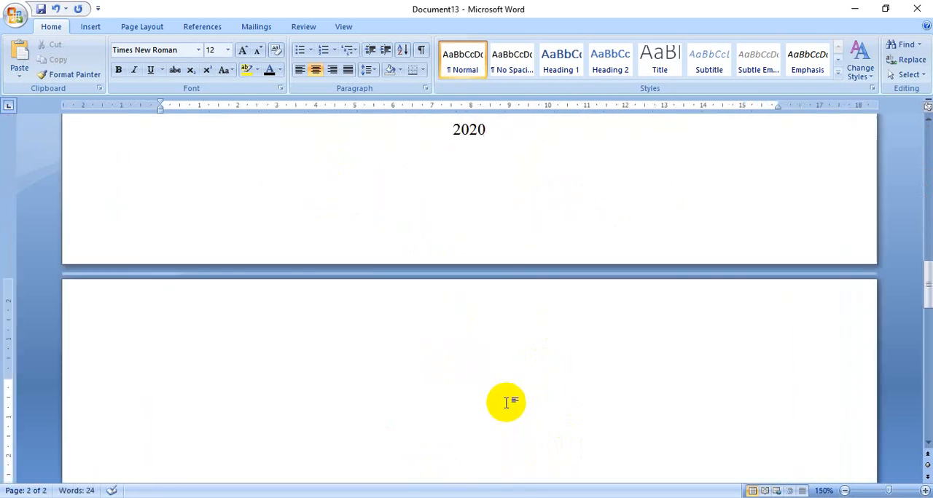
{"action": "left_click", "coordinate": [299, 70]}
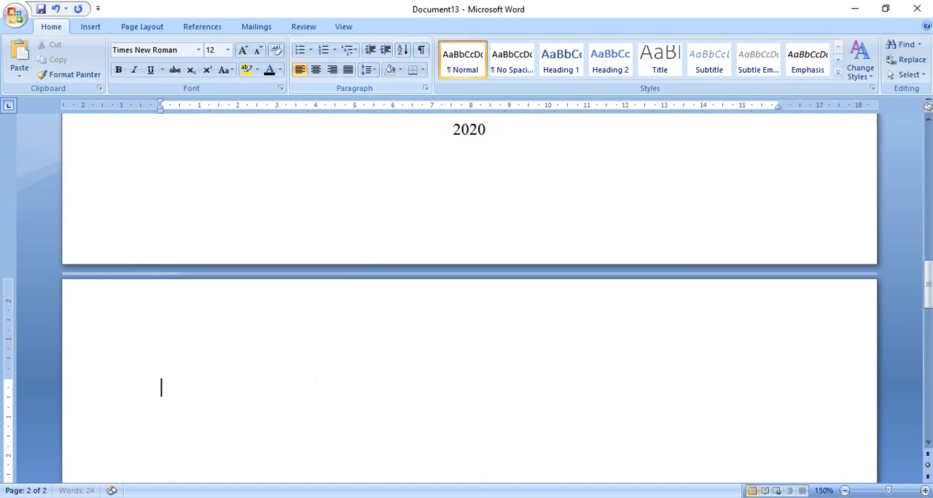
Check the instructions in MATERI WORD 2 for typing the proposal outline and saving the file, and return to Document13
{"action": "mouse_move", "coordinate": [484, 497]}
{"action": "left_click", "coordinate": [424, 466]}
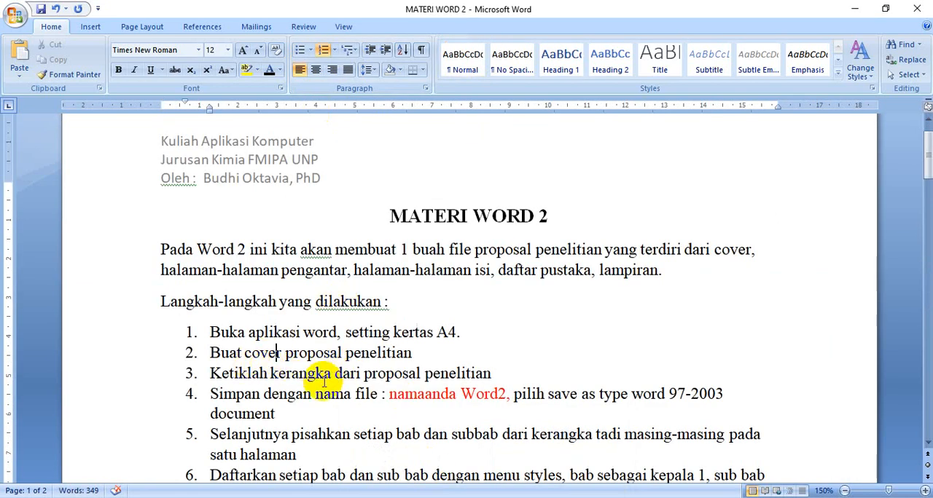
{"action": "left_click", "coordinate": [233, 374]}
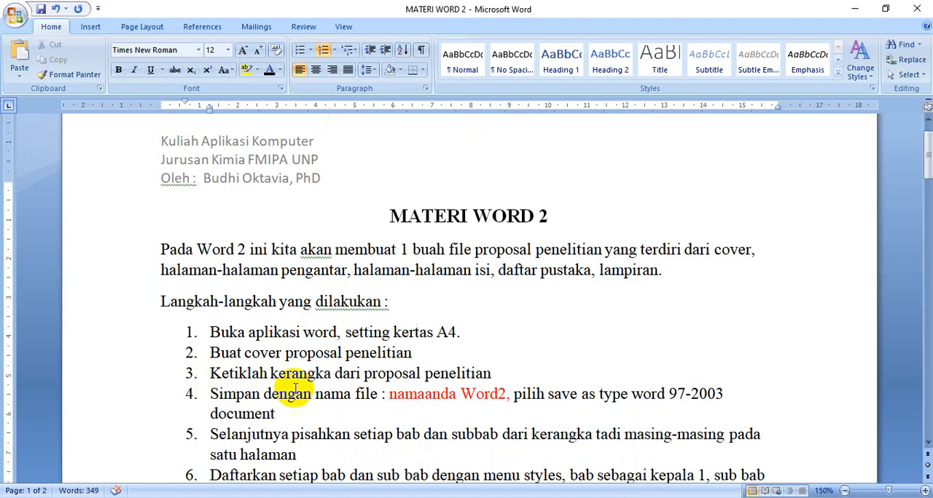
{"action": "scroll", "coordinate": [364, 422], "scroll_direction": "down", "scroll_amount": 3}
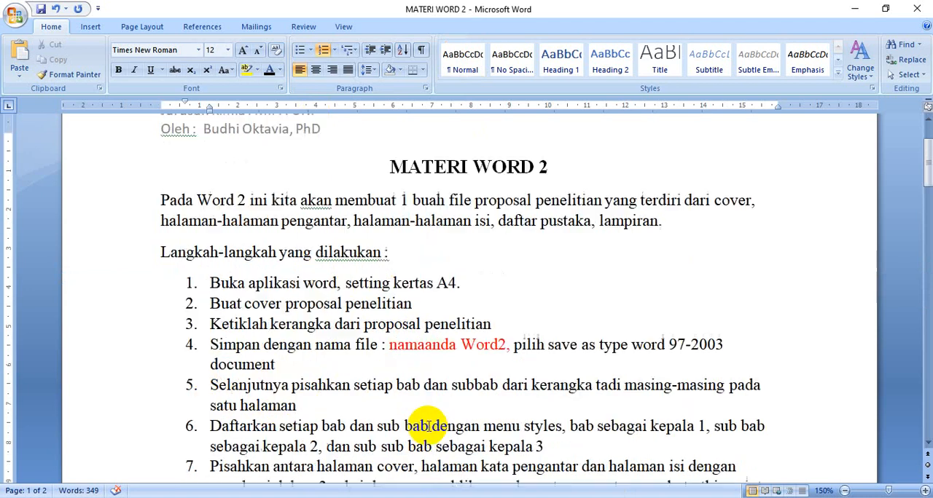
{"action": "left_click", "coordinate": [514, 474]}
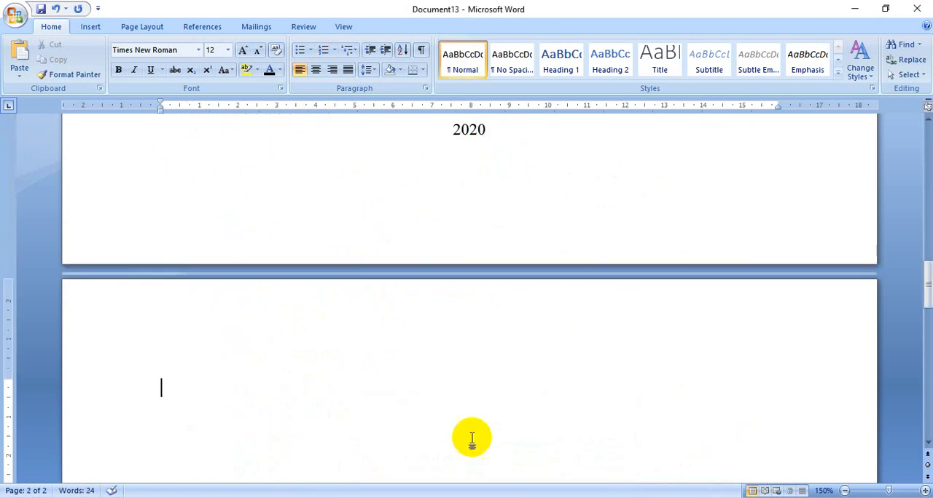
Enter "KATA PENGANTAR" in capitals as the first outline line on page 2
{"action": "scroll", "coordinate": [427, 413], "scroll_direction": "down", "scroll_amount": 3}
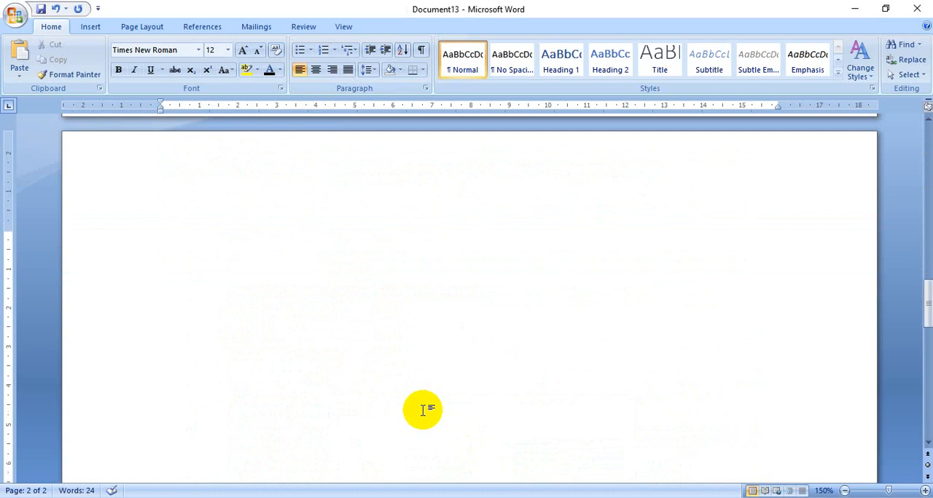
{"action": "scroll", "coordinate": [419, 409], "scroll_direction": "up", "scroll_amount": 3}
{"action": "scroll", "coordinate": [407, 407], "scroll_direction": "down", "scroll_amount": 1}
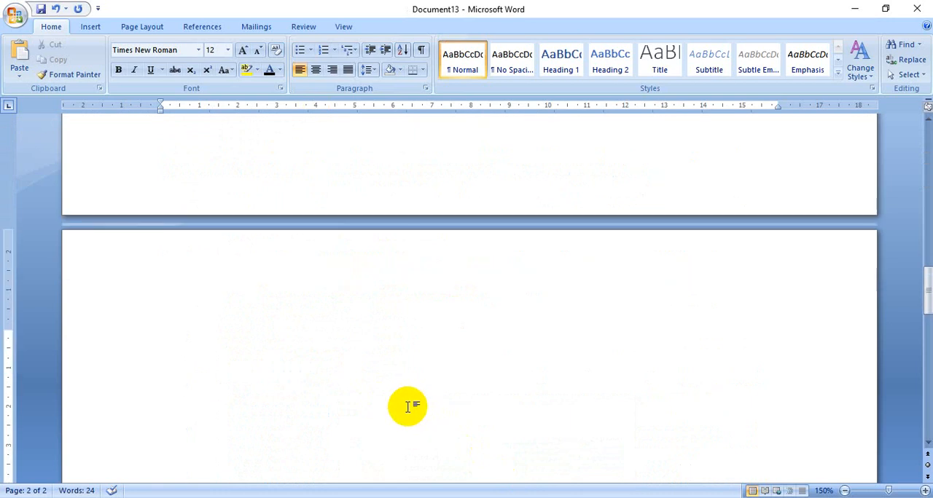
{"action": "type", "text": "Kata"}
{"action": "key", "text": "BackSpace"}
{"action": "key", "text": "BackSpace"}
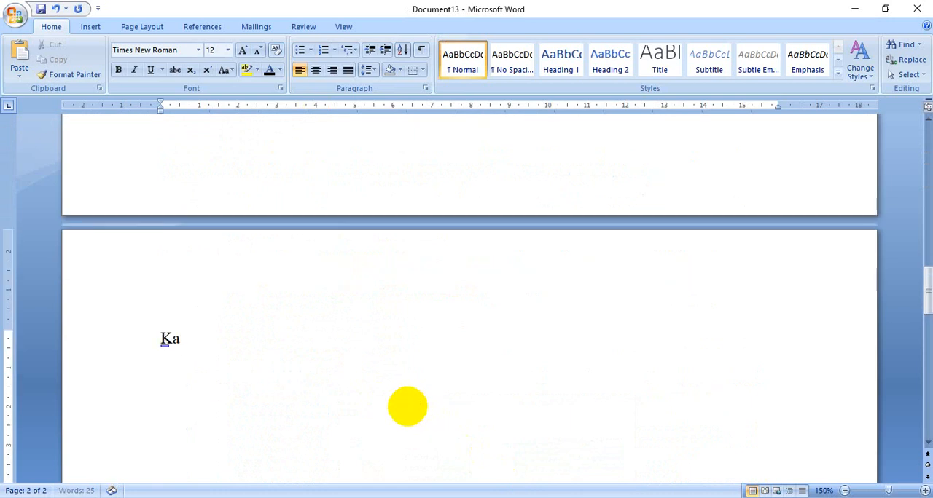
{"action": "type", "text": "ATA PENGANTAR"}
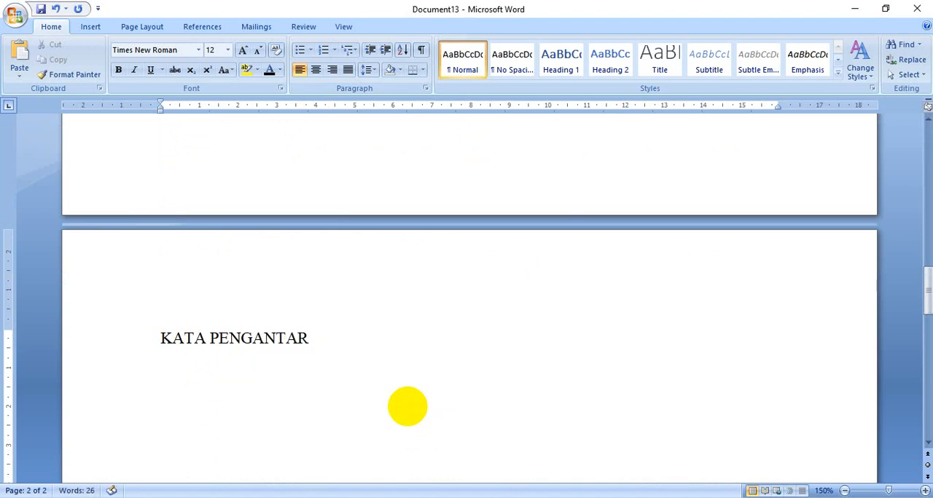
Add the outline lines "DAFTAR ISI", "DAFTAR GAMBAR", "DAFTAR TABEL" and "DAFTAR LAMPIRAN" below "KATA PENGANTAR"
{"action": "key", "text": "Return"}
{"action": "type", "text": "DAFTAR ISI"}
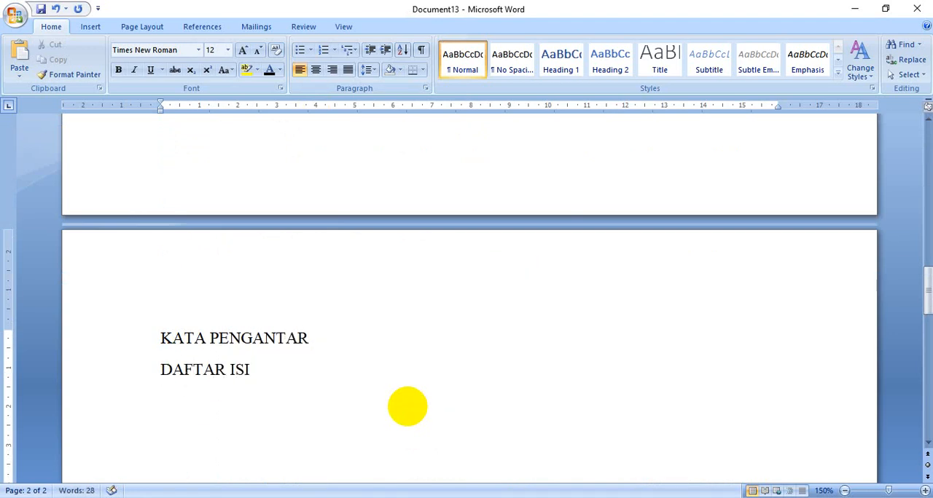
{"action": "key", "text": "Return"}
{"action": "type", "text": "DAFTAR"}
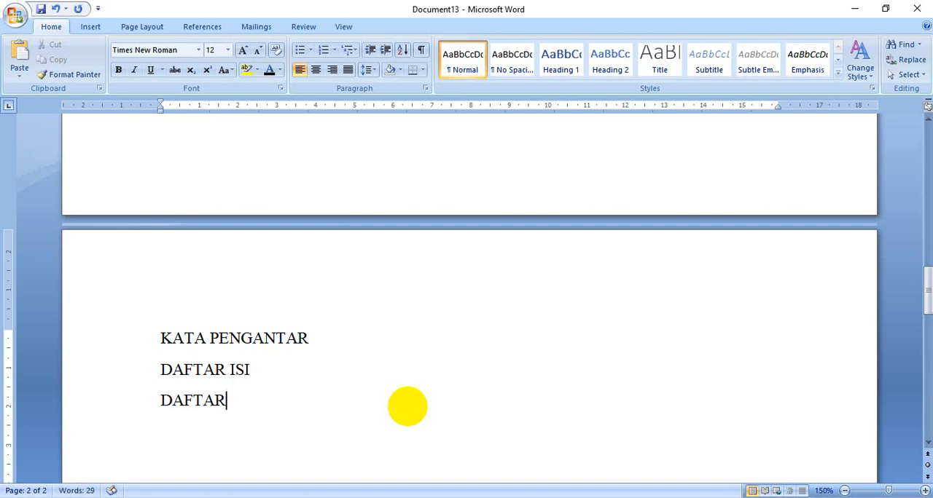
{"action": "type", "text": " GAMBAR"}
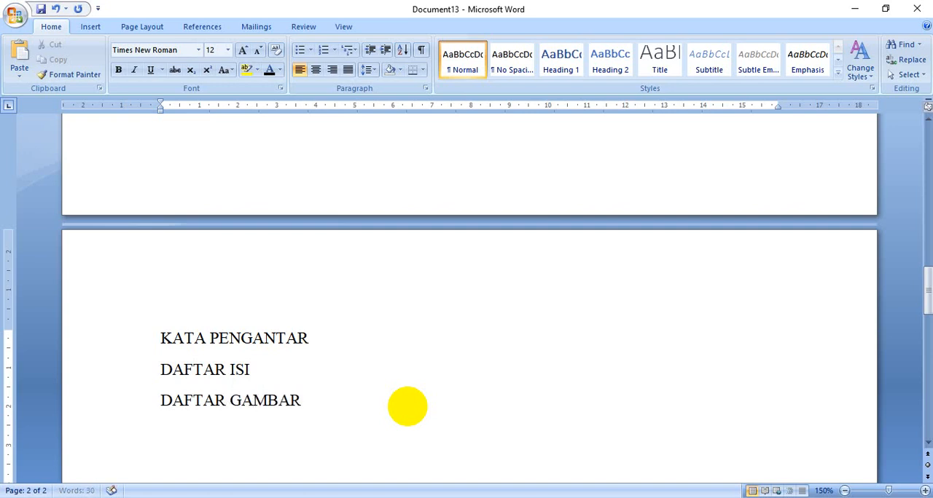
{"action": "key", "text": "Return"}
{"action": "type", "text": "DAFTAR TA"}
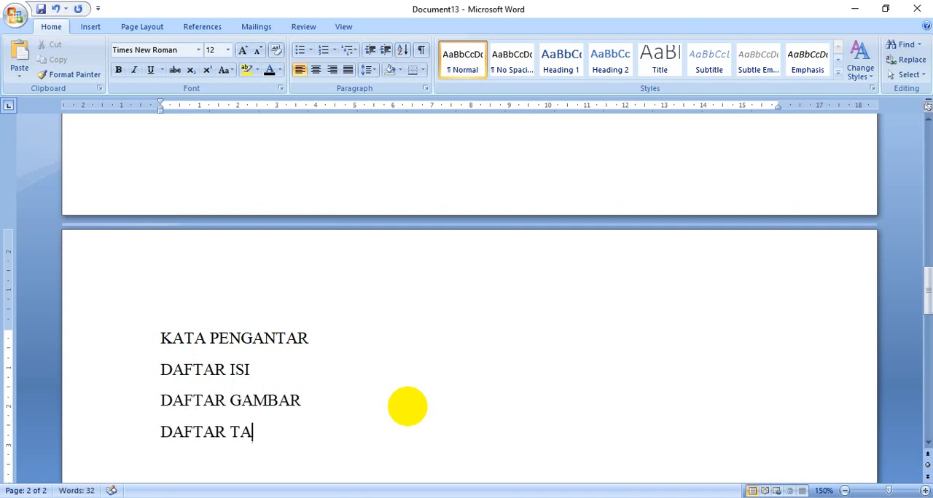
{"action": "type", "text": "BEL"}
{"action": "key", "text": "Return"}
{"action": "type", "text": "DAF"}
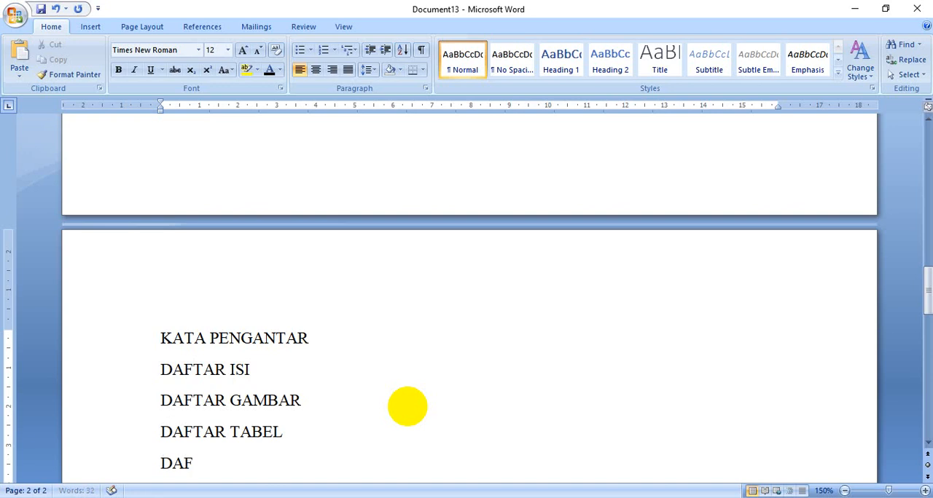
{"action": "type", "text": "TAR LAMPI"}
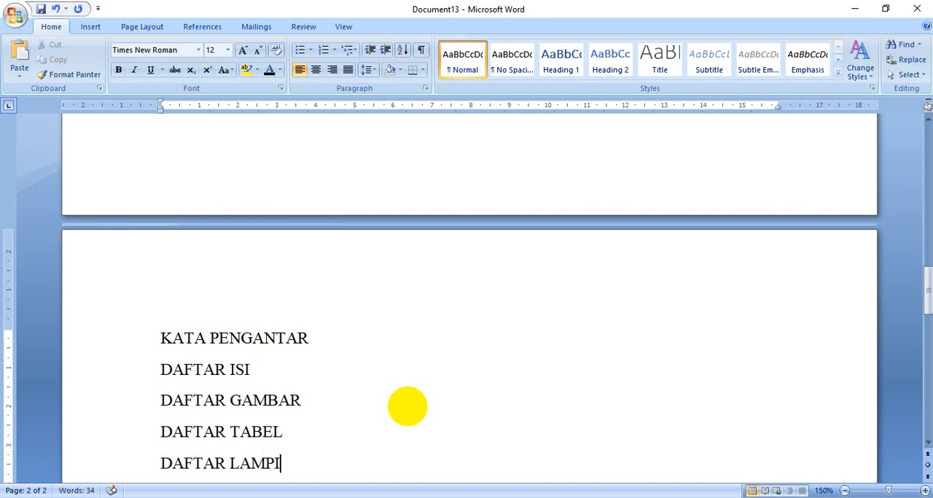
{"action": "type", "text": "RAN"}
{"action": "key", "text": "Return"}
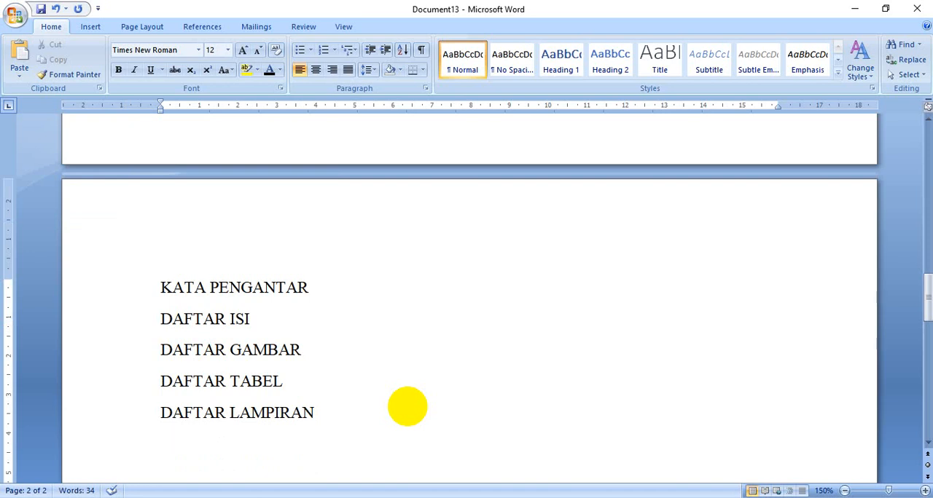
Add the chapter line "BAB 1 PENDAHULUAN" below "DAFTAR LAMPIRAN" and start a new line
{"action": "scroll", "coordinate": [428, 358], "scroll_direction": "down", "scroll_amount": 3}
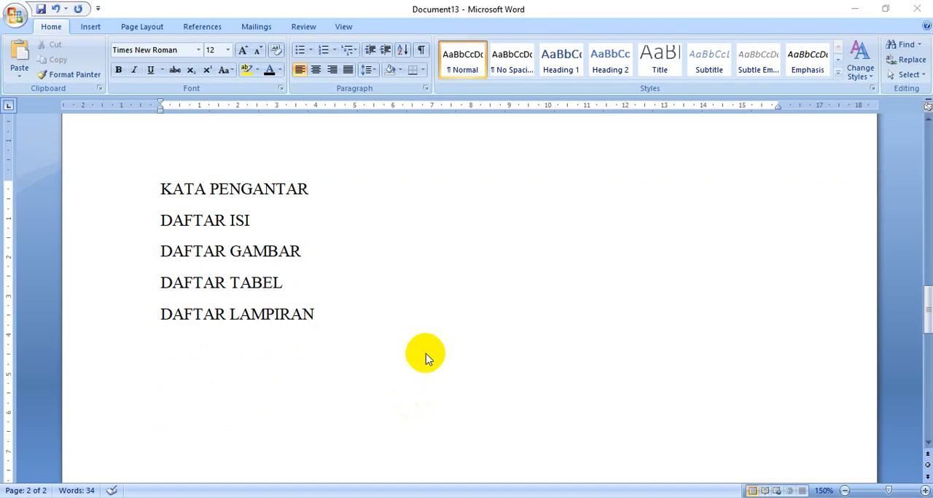
{"action": "type", "text": "BA"}
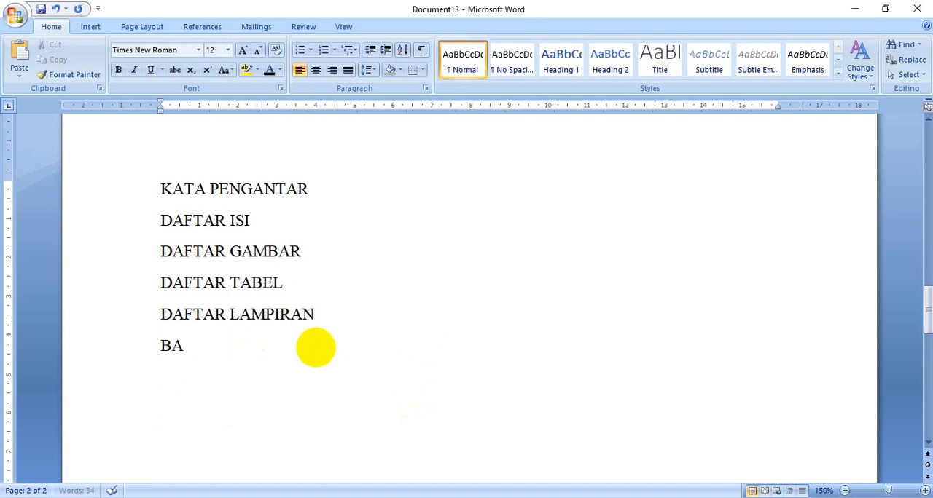
{"action": "type", "text": "B 1 PENDAHULUAN"}
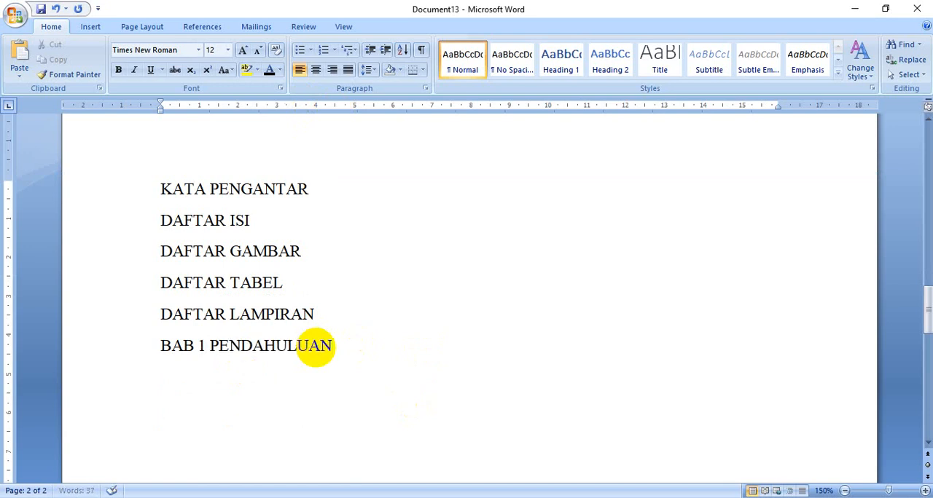
{"action": "key", "text": "Return"}
Start a lettered list under "BAB 1 PENDAHULUAN" with item A, "Latar Belakang Masalah"
{"action": "type", "text": "A. Latar"}
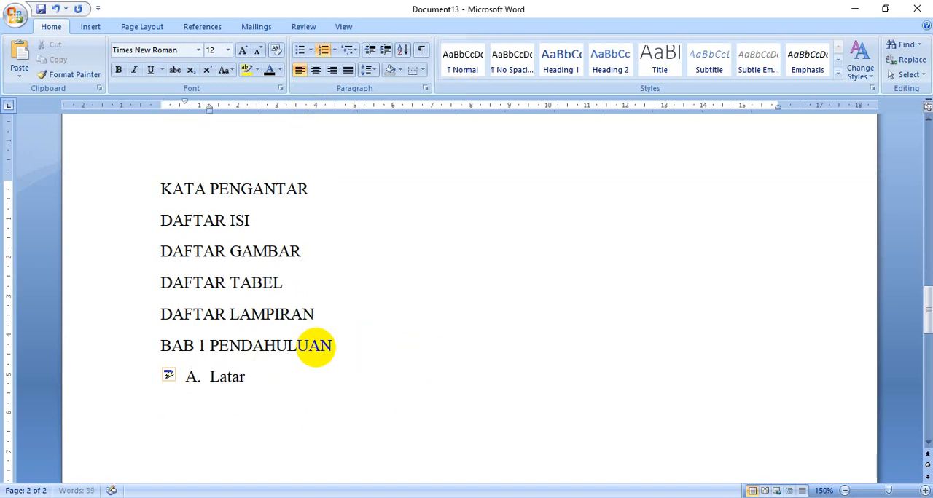
{"action": "type", "text": " Belakang MA"}
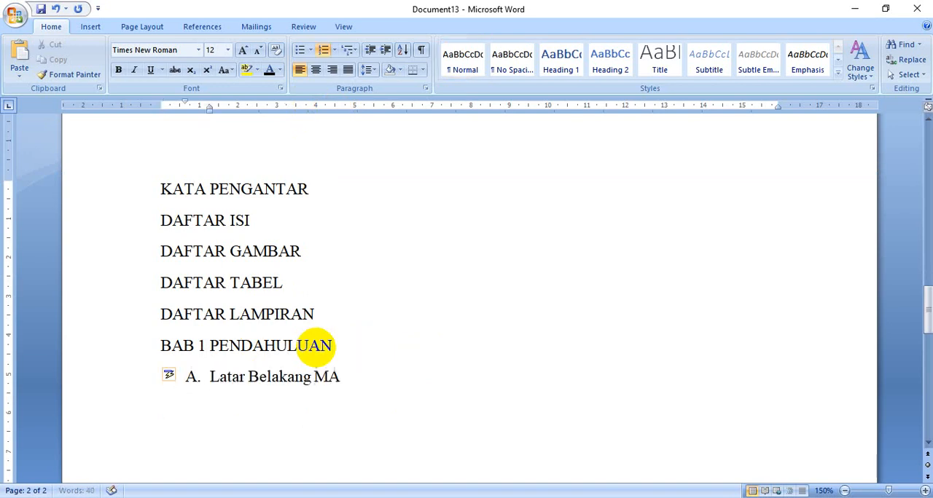
{"action": "type", "text": "salah"}
{"action": "key", "text": "Return"}
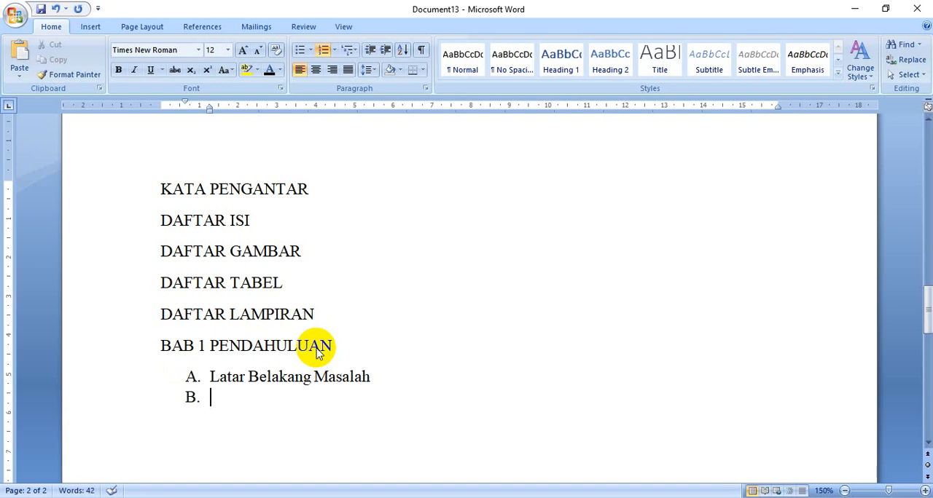
Add "Batasan Masalah" as item B and "Rumusan Masalah" as item C of the lettered list
{"action": "type", "text": "Batasan "}
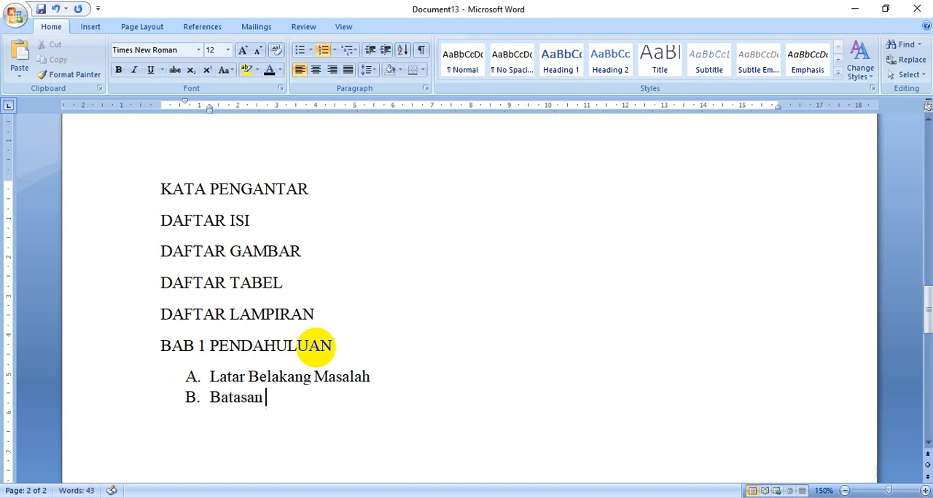
{"action": "type", "text": "Masalah"}
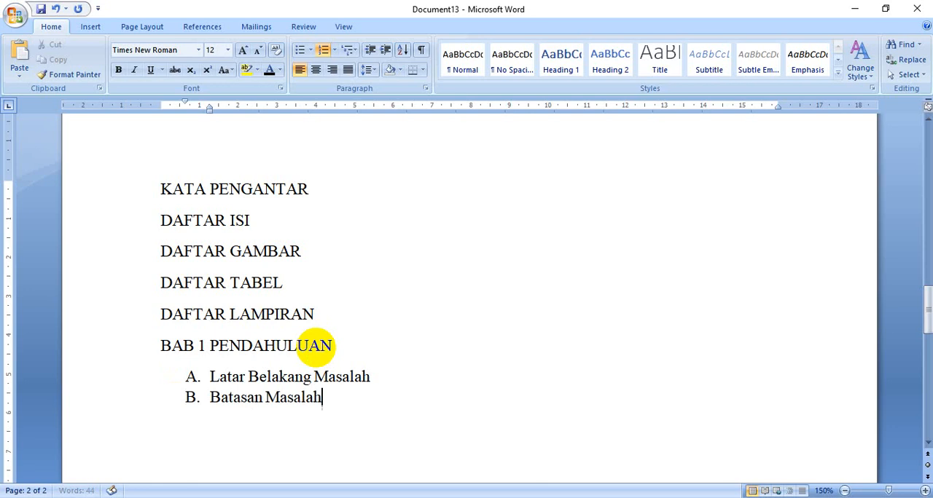
{"action": "key", "text": "Return"}
{"action": "type", "text": "Rumusan Masalah"}
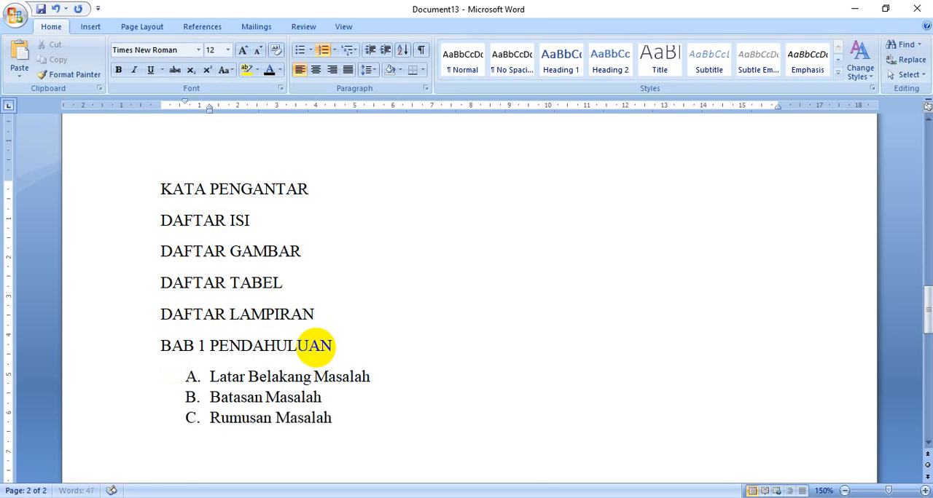
Add "Tujuan Penelitian" as item D and "Manfaat Penelitian" as item E under BAB 1, and end the lettered list
{"action": "key", "text": "Return"}
{"action": "type", "text": "Tujuan Penel"}
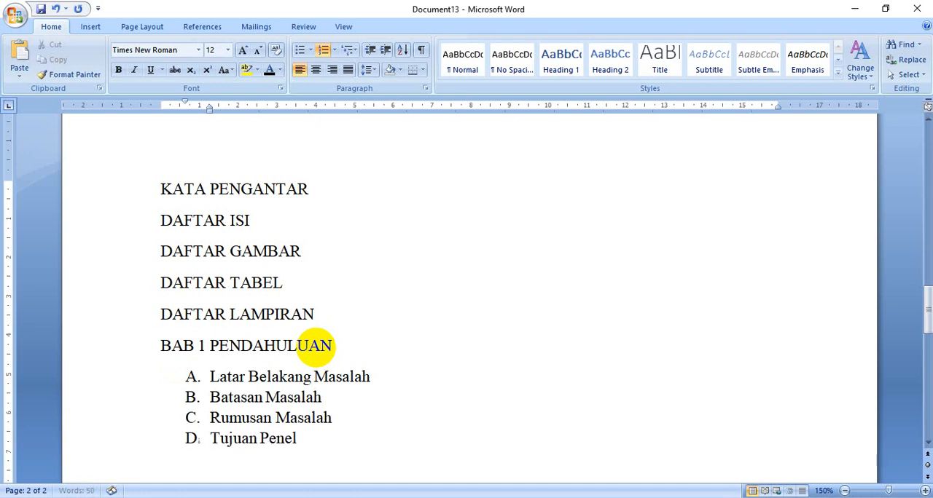
{"action": "type", "text": "itian"}
{"action": "key", "text": "Return"}
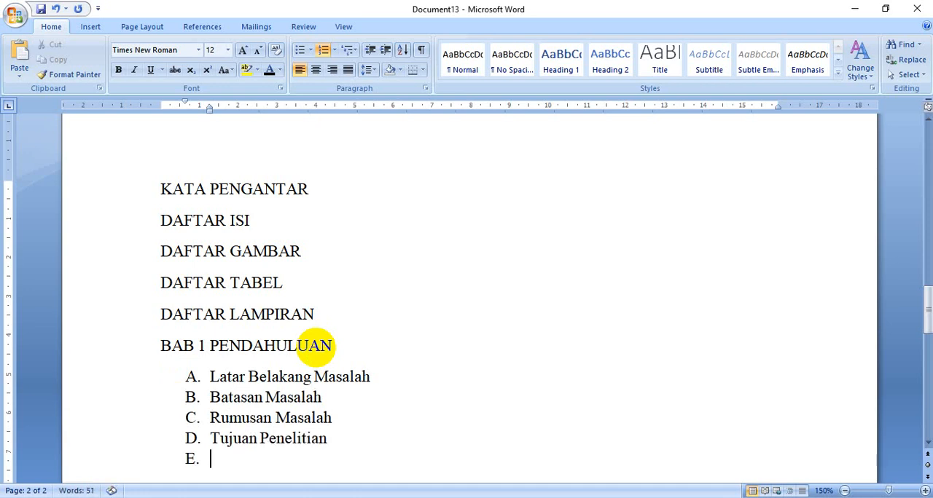
{"action": "type", "text": "Manfaat Penelitian"}
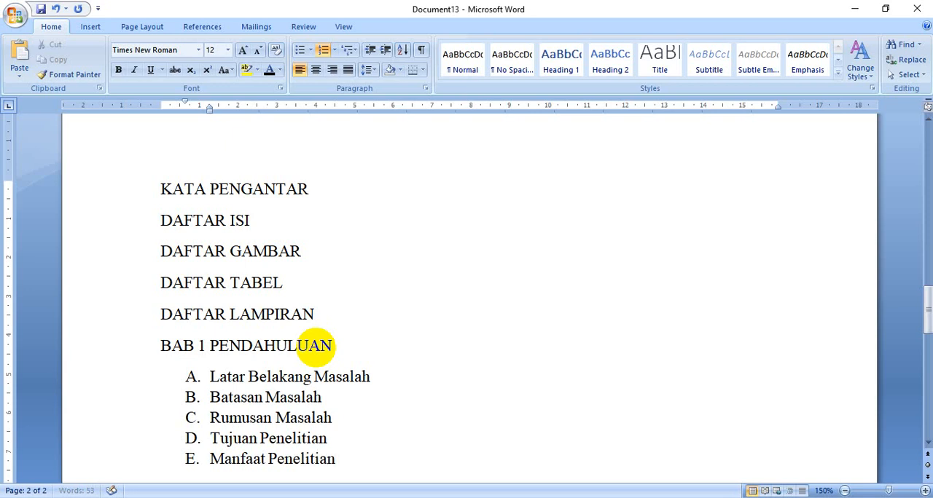
{"action": "key", "text": "Return"}
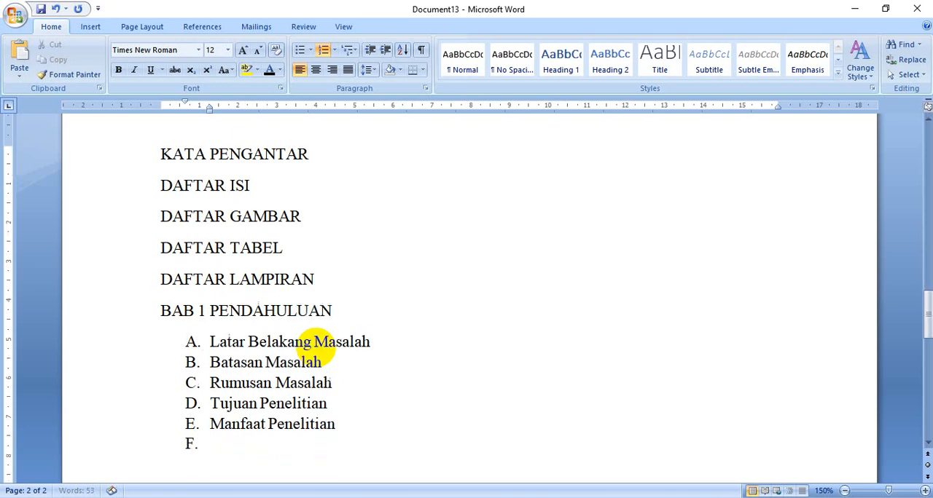
{"action": "key", "text": "Return"}
Add the chapter line "BAB 2 TINJAUAN PUSTAKA" below the BAB 1 list and start a new line
{"action": "type", "text": "BA"}
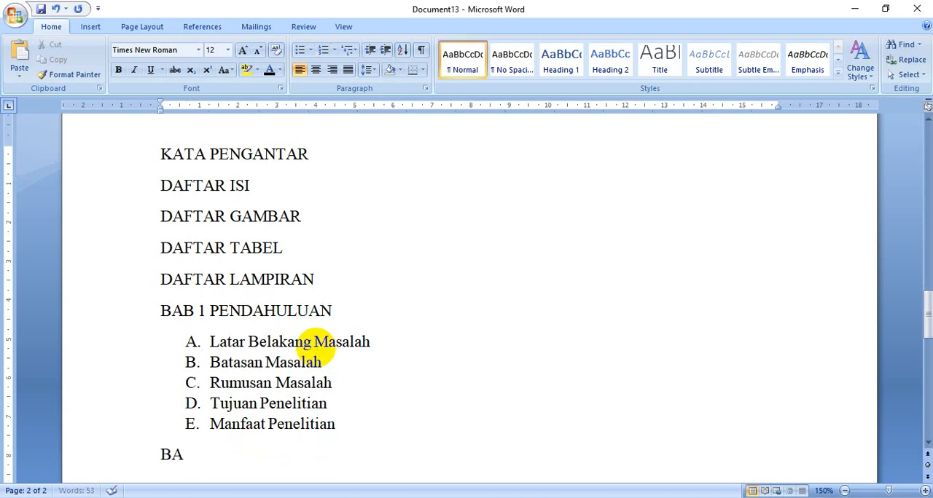
{"action": "type", "text": "B 2 TINJAUAN"}
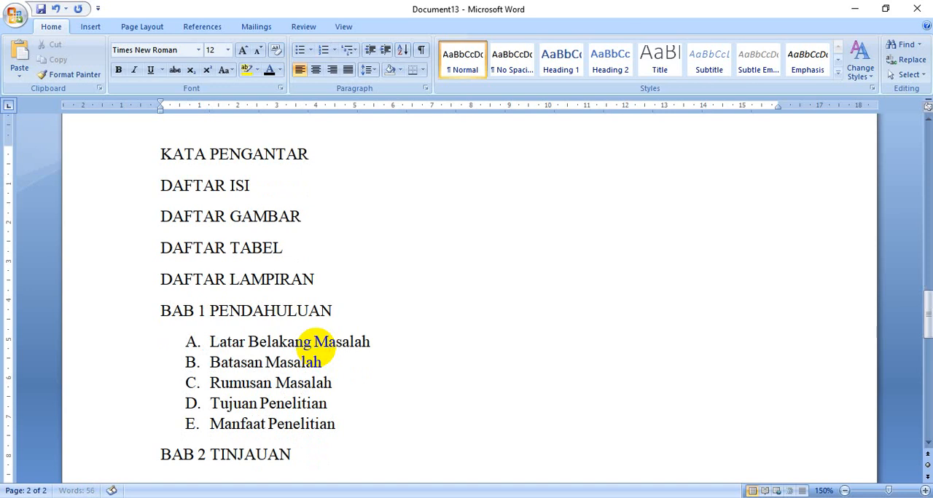
{"action": "type", "text": " PUSTAKA"}
{"action": "key", "text": "Return"}
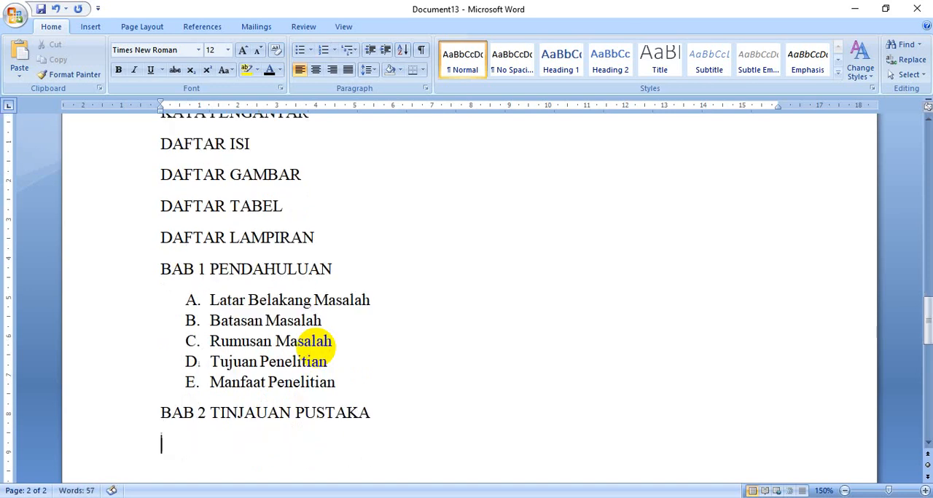
Start a lettered list under "BAB 2 TINJAUAN PUSTAKA" with item A, "Perairan Alam", checking the cover page title for topics
{"action": "type", "text": "A."}
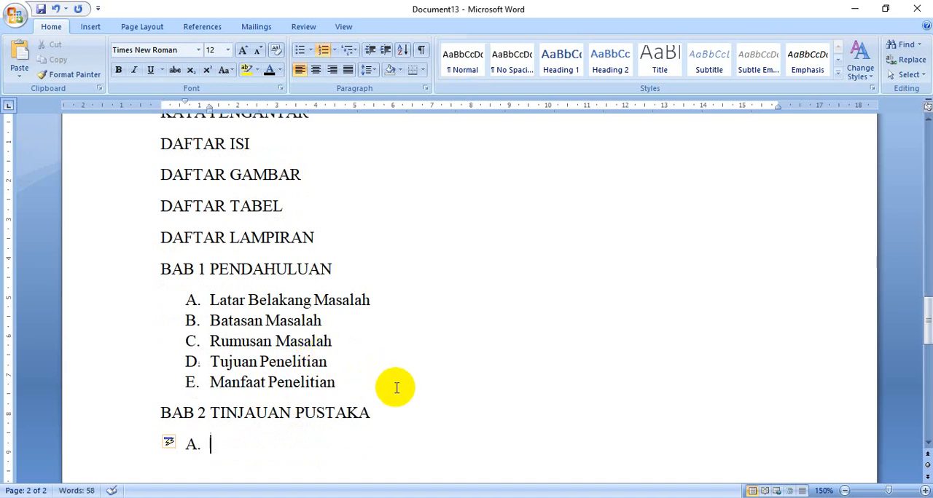
{"action": "scroll", "coordinate": [375, 362], "scroll_direction": "up", "scroll_amount": 15}
{"action": "scroll", "coordinate": [348, 355], "scroll_direction": "up", "scroll_amount": 1}
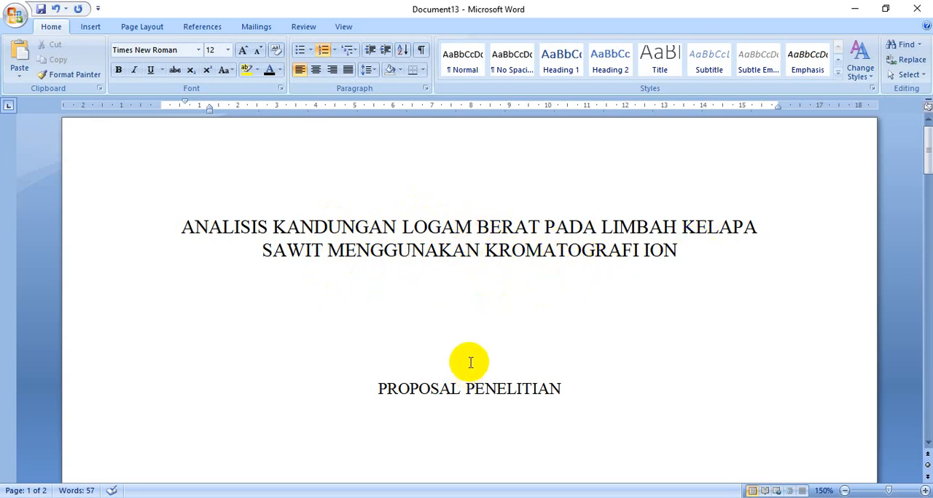
{"action": "scroll", "coordinate": [472, 360], "scroll_direction": "down", "scroll_amount": 10}
{"action": "scroll", "coordinate": [470, 362], "scroll_direction": "down", "scroll_amount": 10}
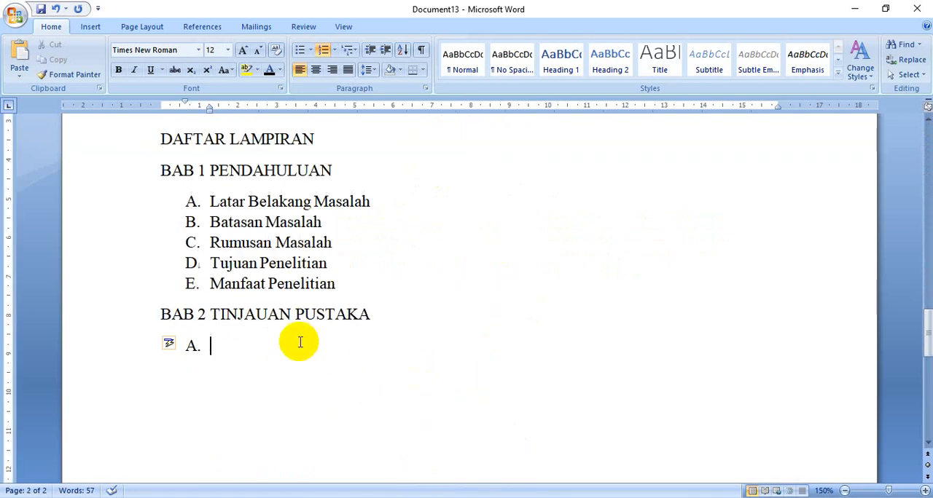
{"action": "type", "text": "Perairan "}
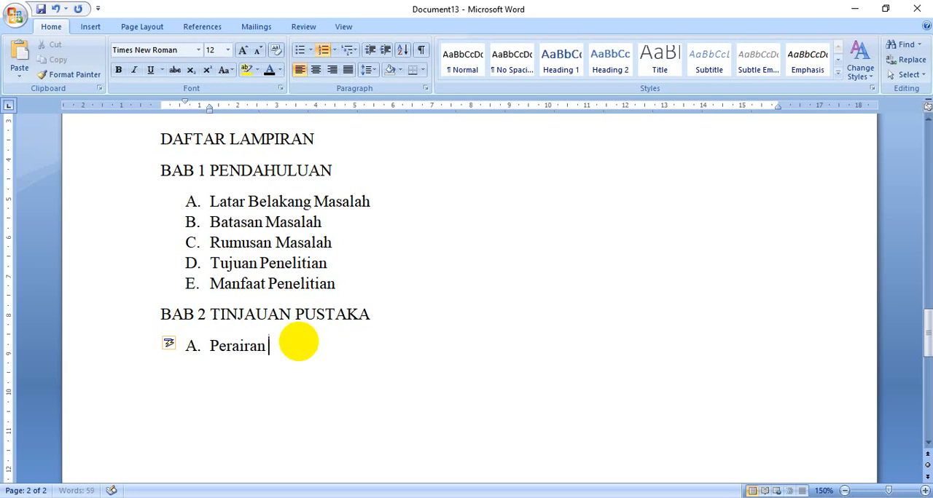
{"action": "type", "text": "Alam"}
{"action": "key", "text": "Return"}
Add "Logam Berat" as item B and "Kelapa Sawit" as item C of the BAB 2 list
{"action": "type", "text": "L"}
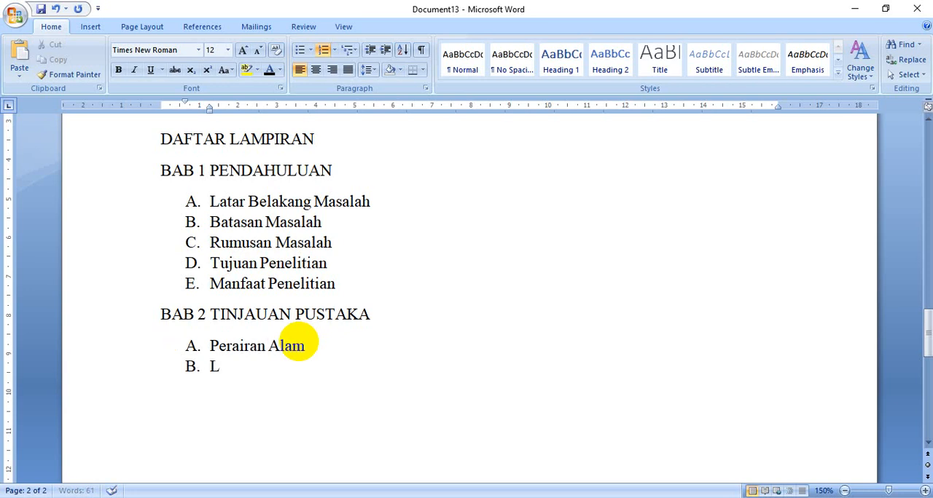
{"action": "type", "text": "ogam Bera"}
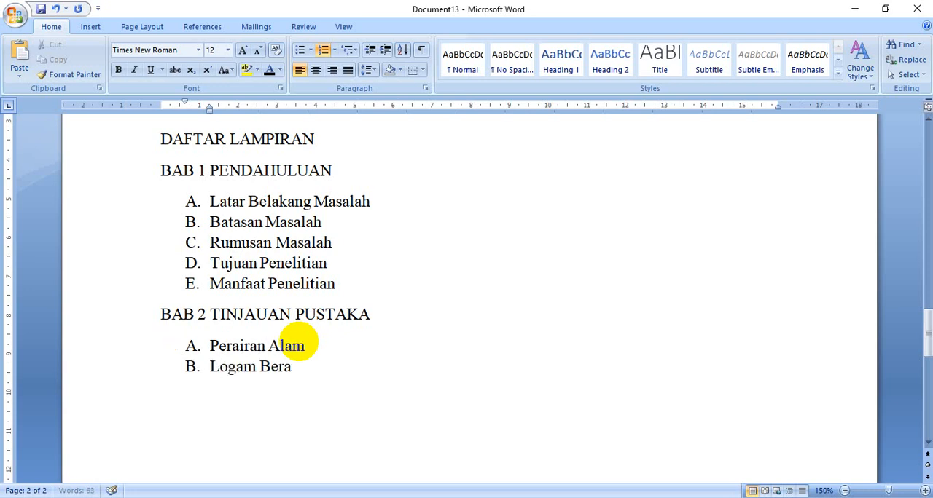
{"action": "type", "text": "t"}
{"action": "key", "text": "Return"}
{"action": "type", "text": "Kelap"}
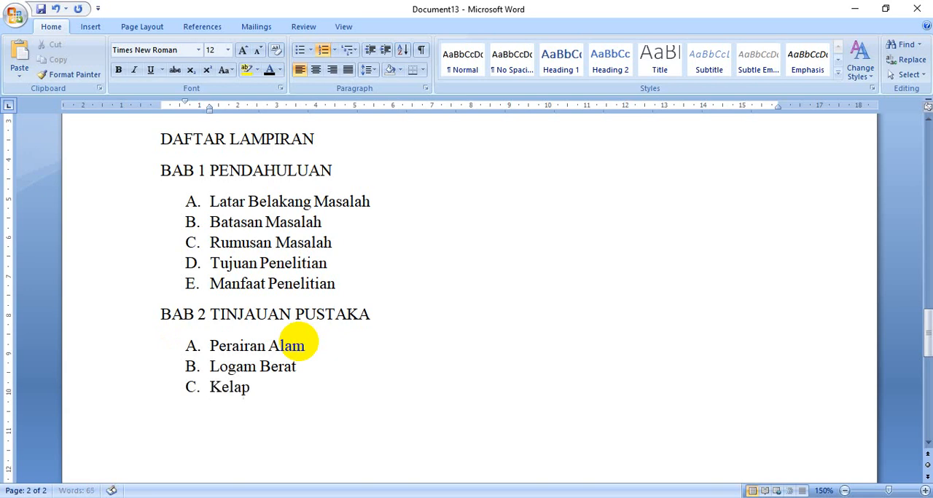
{"action": "type", "text": "a Sawit"}
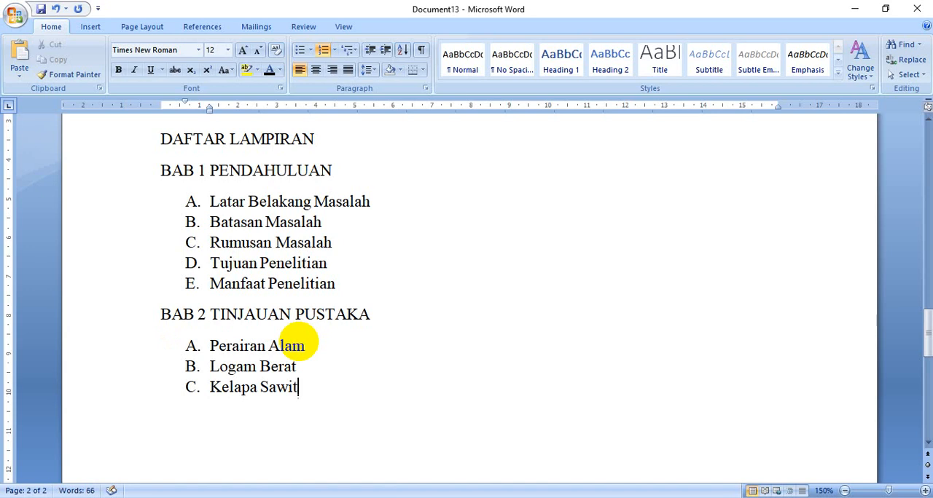
Add "Kromatografi Ion" as item D of the BAB 2 list and end the list
{"action": "key", "text": "Return"}
{"action": "type", "text": "Kr"}
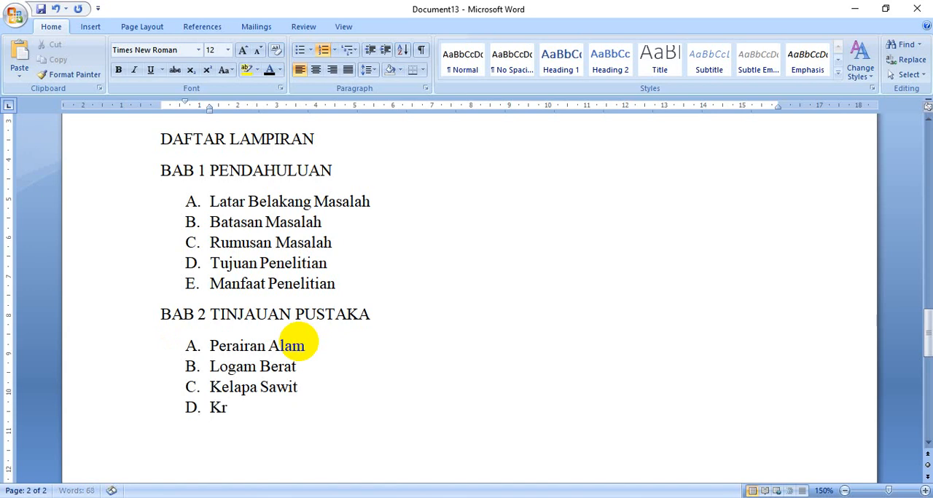
{"action": "type", "text": "omatograf"}
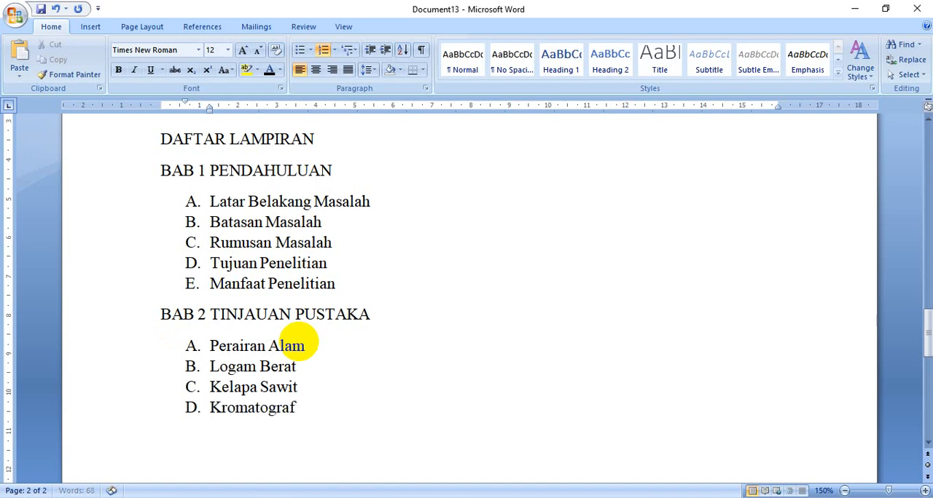
{"action": "type", "text": "i Ion"}
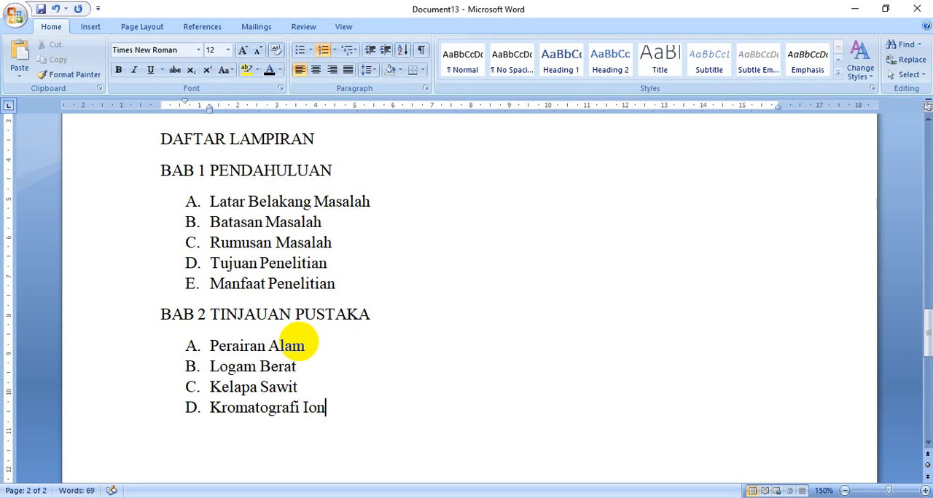
{"action": "key", "text": "Return"}
{"action": "key", "text": "Return"}
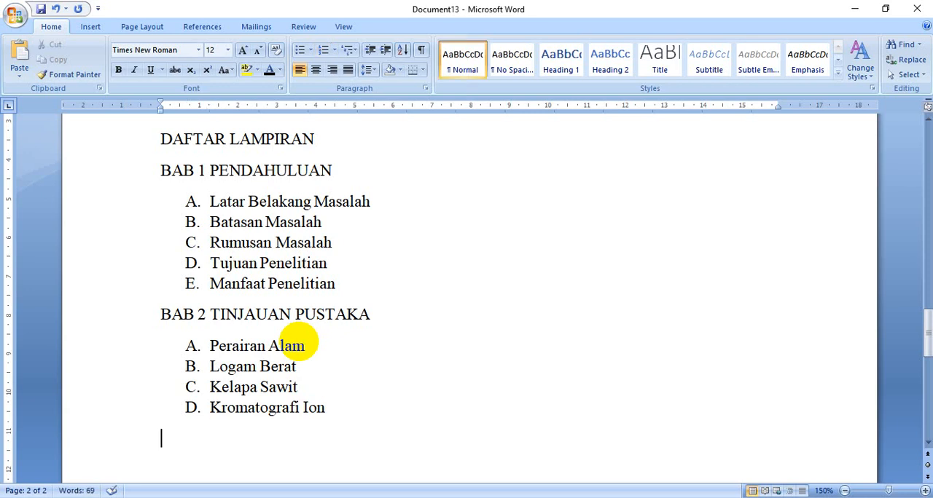
Add the chapter line "BAB 3 METODE PENELITIAN" below the BAB 2 list and start a new line
{"action": "type", "text": "BAB "}
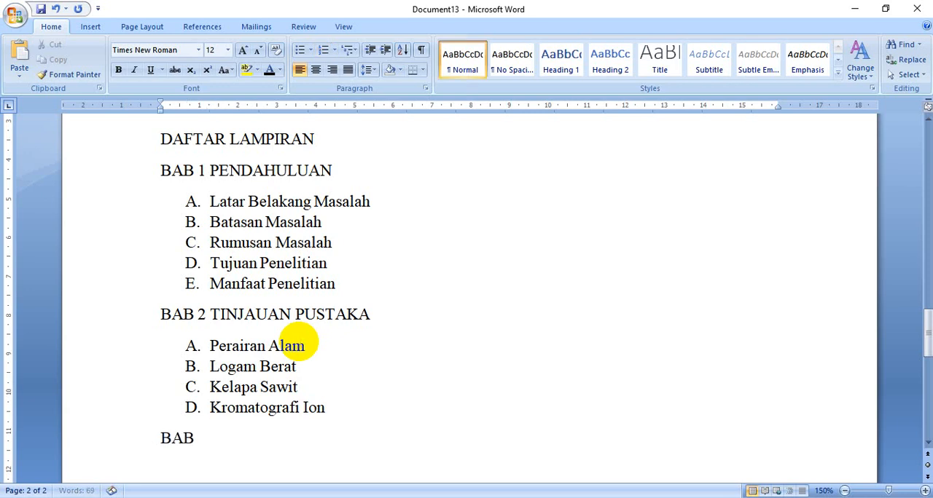
{"action": "type", "text": "3 METODE"}
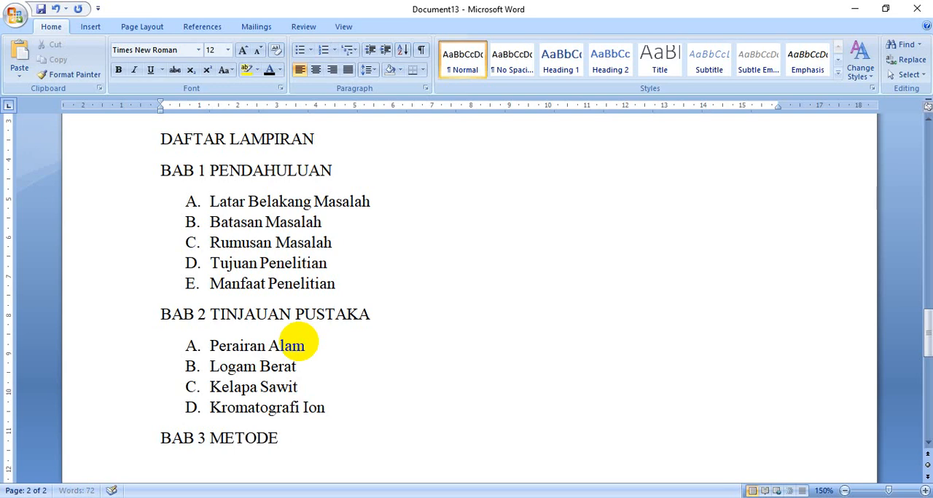
{"action": "type", "text": " PENELITIAM"}
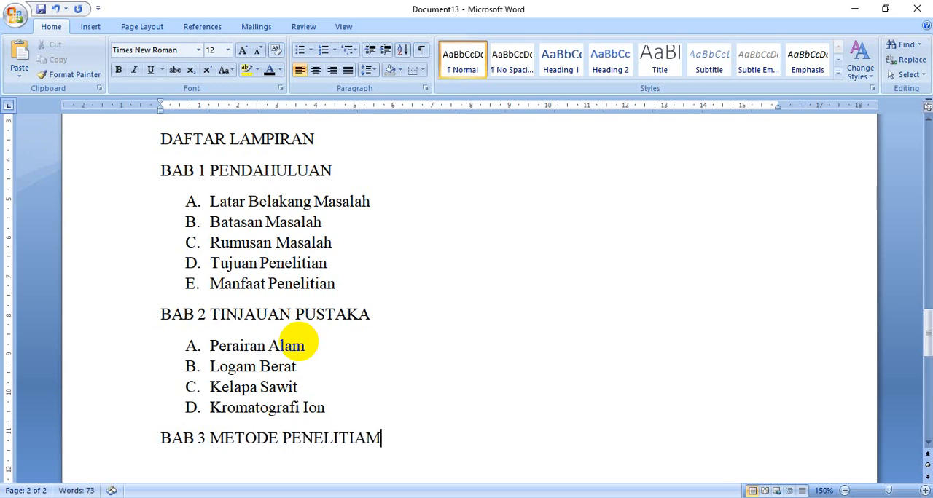
{"action": "key", "text": "BackSpace"}
{"action": "type", "text": "N"}
{"action": "key", "text": "Return"}
Start a lettered list under "BAB 3 METODE PENELITIAN" with items A, "Waktu dan Tempat", and B, "Subjek Penelitian"
{"action": "type", "text": "A. Waktu"}
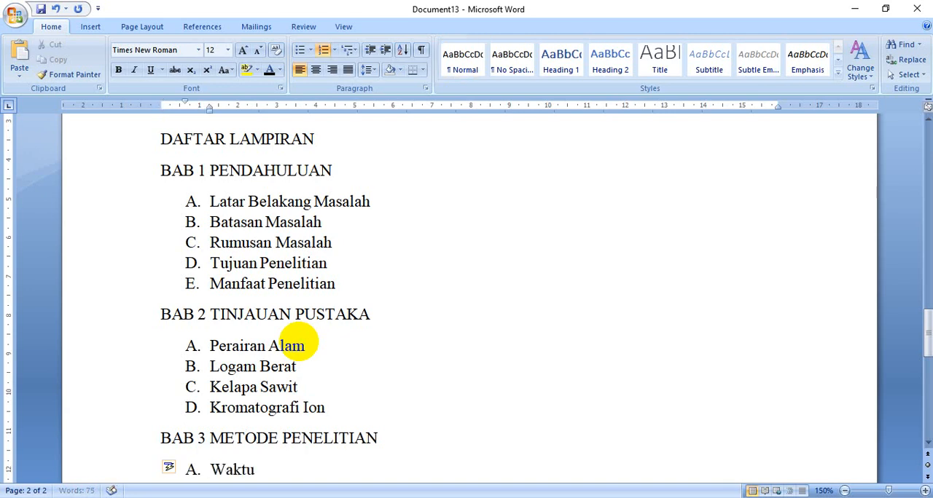
{"action": "type", "text": " dan Tempat"}
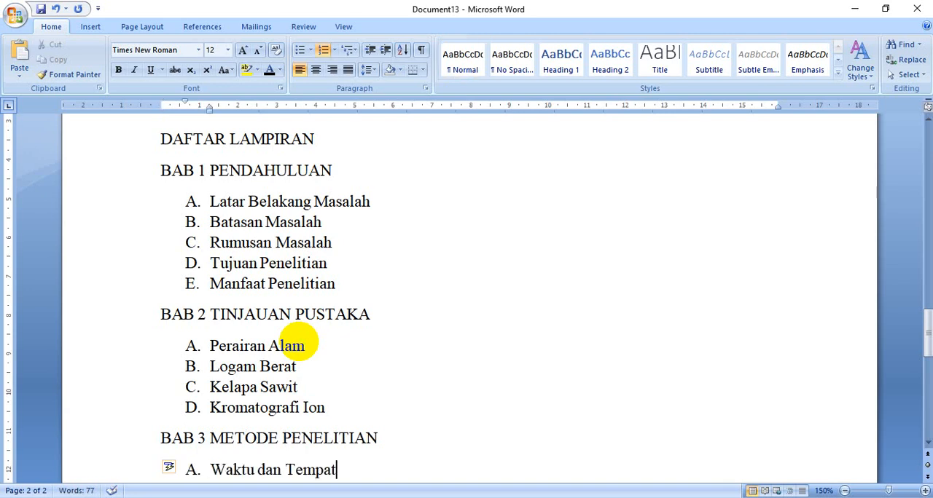
{"action": "key", "text": "Return"}
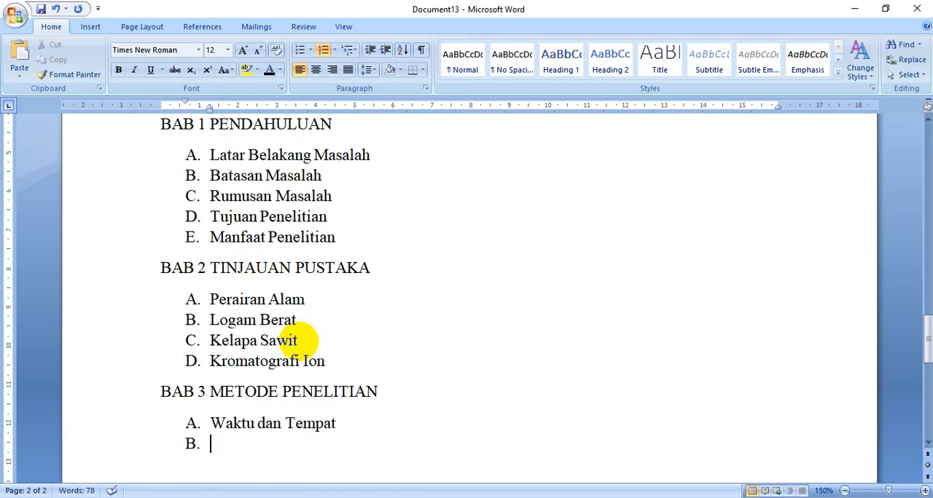
{"action": "type", "text": "Subjek "}
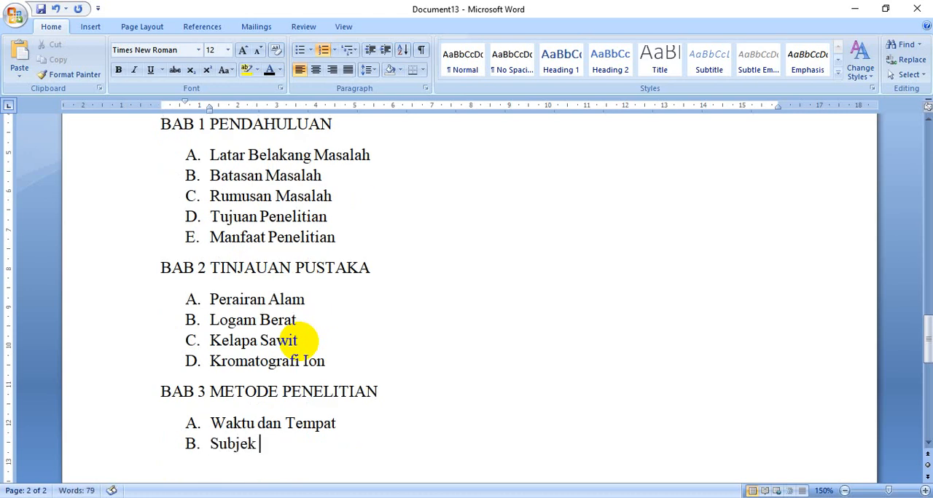
{"action": "type", "text": "Penelitian"}
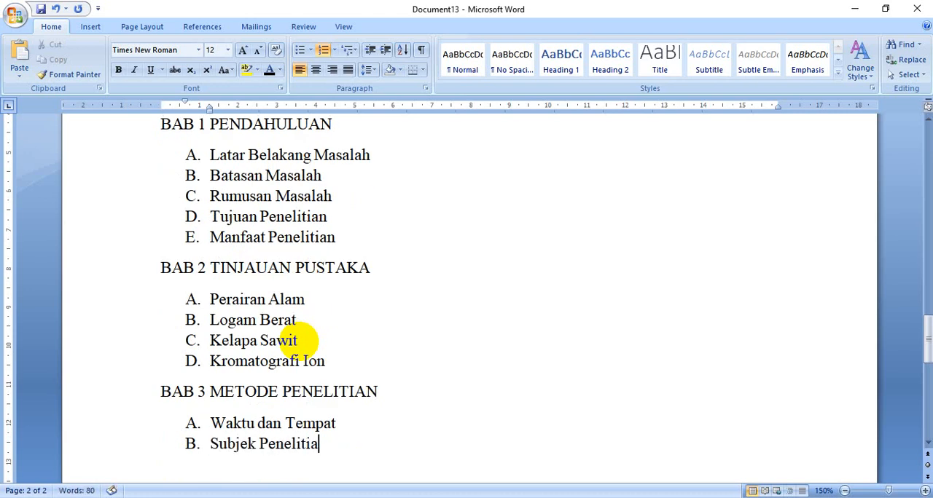
{"action": "key", "text": "Return"}
{"action": "type", "text": "Bahan dan A"}
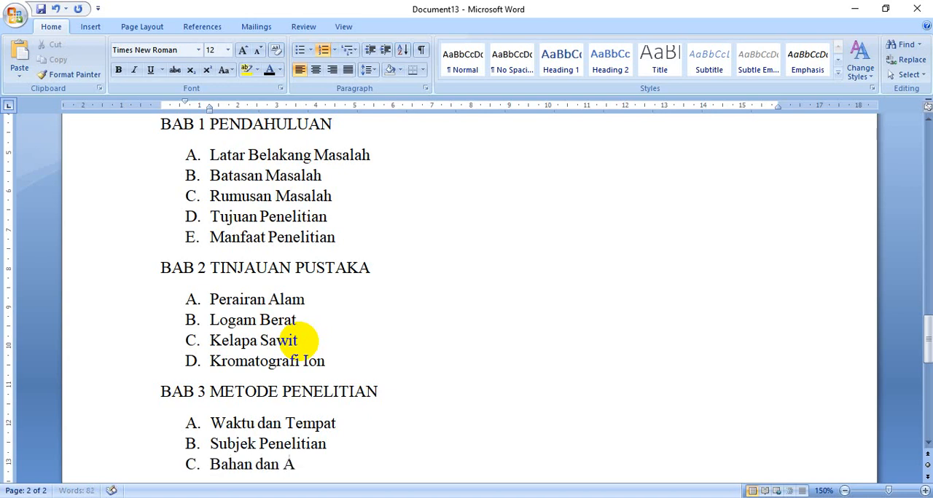
{"action": "type", "text": "l"}
{"action": "key", "text": "BackSpace"}
{"action": "key", "text": "BackSpace"}
{"action": "key", "text": "BackSpace"}
{"action": "key", "text": "BackSpace"}
{"action": "key", "text": "BackSpace"}
{"action": "key", "text": "BackSpace"}
{"action": "key", "text": "BackSpace"}
{"action": "key", "text": "BackSpace"}
{"action": "key", "text": "BackSpace"}
{"action": "key", "text": "BackSpace"}
{"action": "key", "text": "BackSpace"}
{"action": "key", "text": "BackSpace"}
Add "Alat dan Bahan" as item C and "Prosedur Penelitian" as item D under BAB 3, and end the list
{"action": "type", "text": "Alat"}
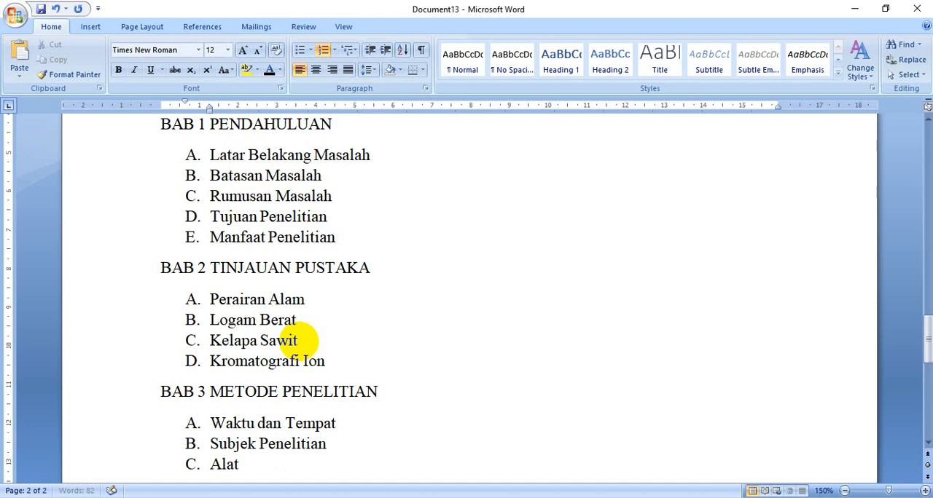
{"action": "type", "text": " dan Bahan"}
{"action": "key", "text": "Return"}
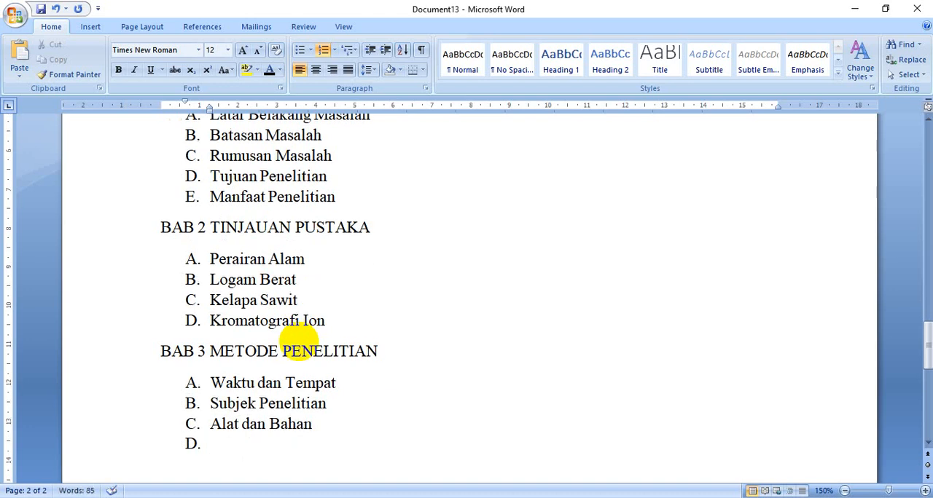
{"action": "type", "text": "Prosedur "}
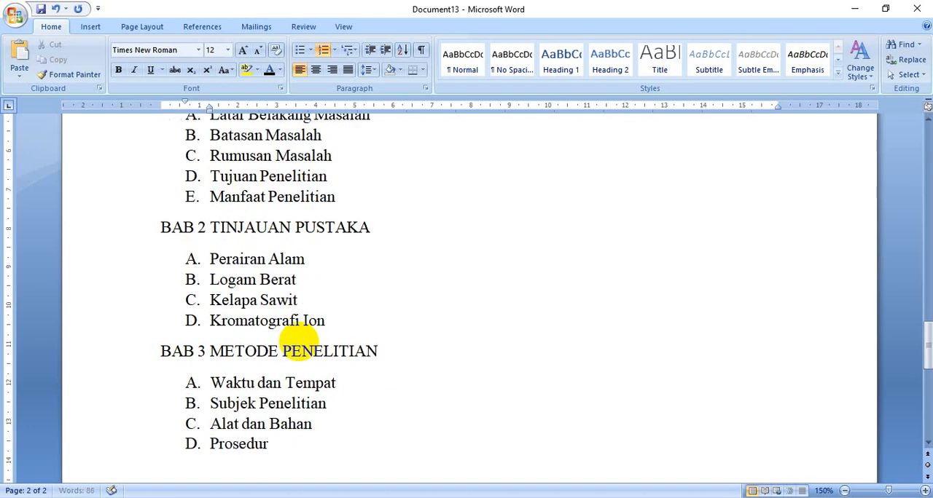
{"action": "type", "text": "Penelitian"}
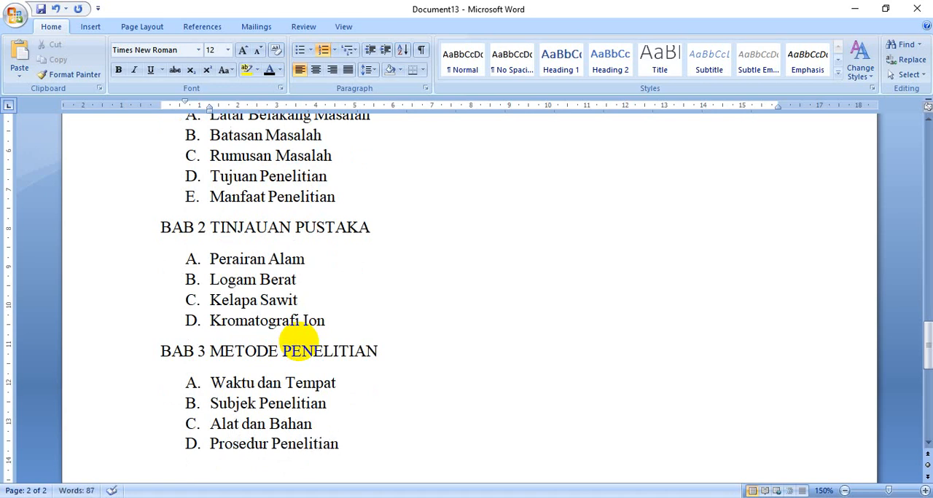
{"action": "key", "text": "Return"}
{"action": "key", "text": "Return"}
Add the chapter line "BAB 4 ANGGARAN BIAYA" below the BAB 3 list
{"action": "type", "text": "BAB"}
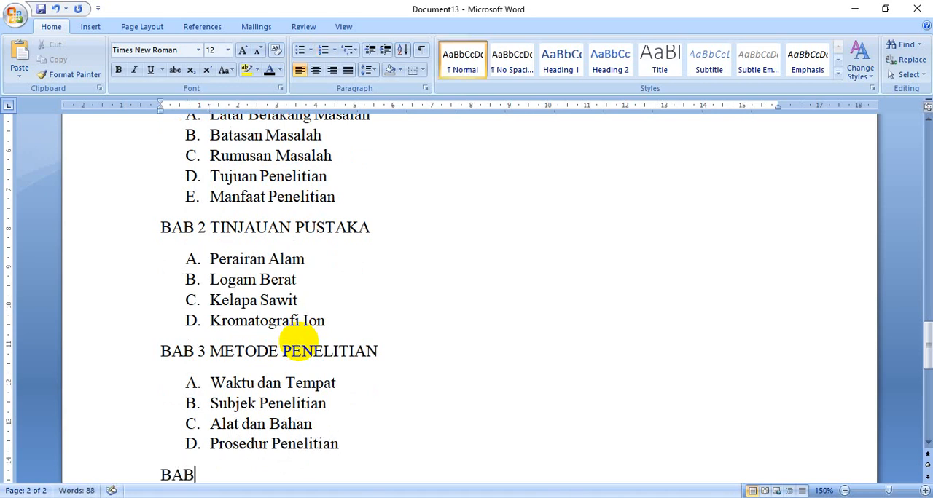
{"action": "type", "text": " 4 ANGG"}
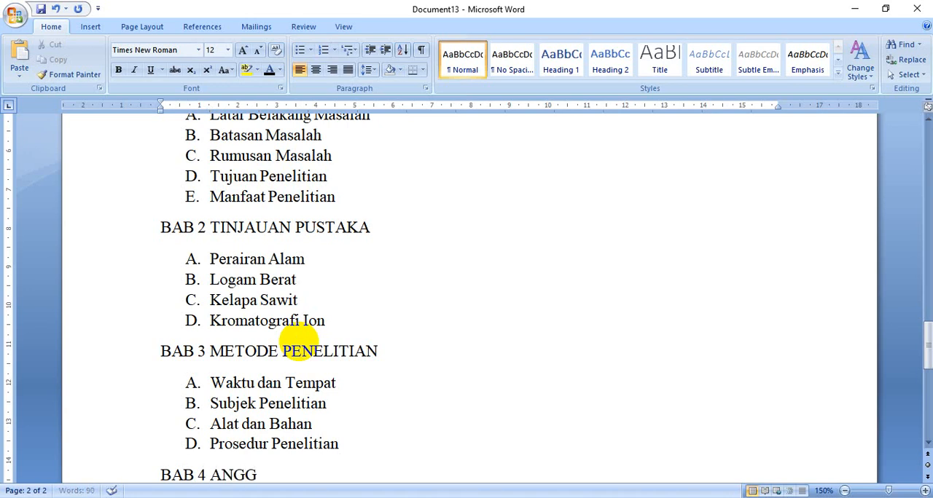
{"action": "type", "text": "ARAN BIAYA"}
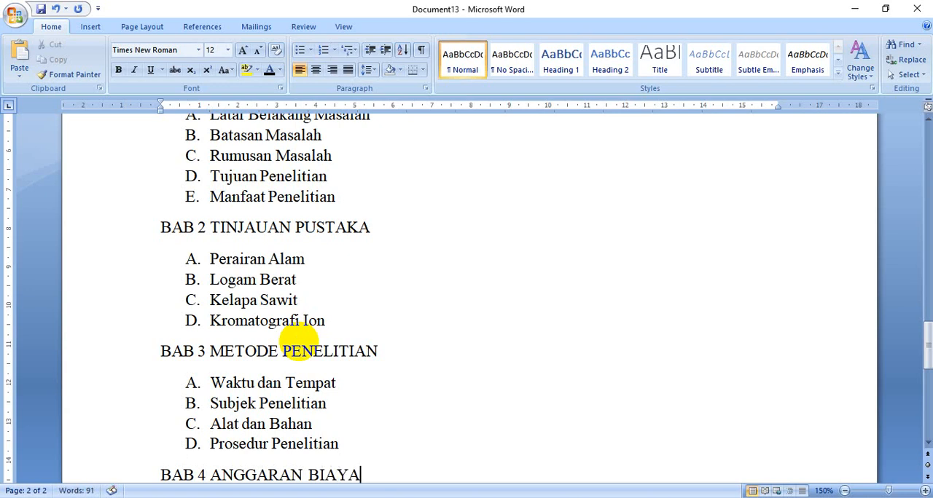
Add the chapter line "BAB 5 SKEDUL PENELITIAN" below "BAB 4 ANGGARAN BIAYA"
{"action": "key", "text": "Return"}
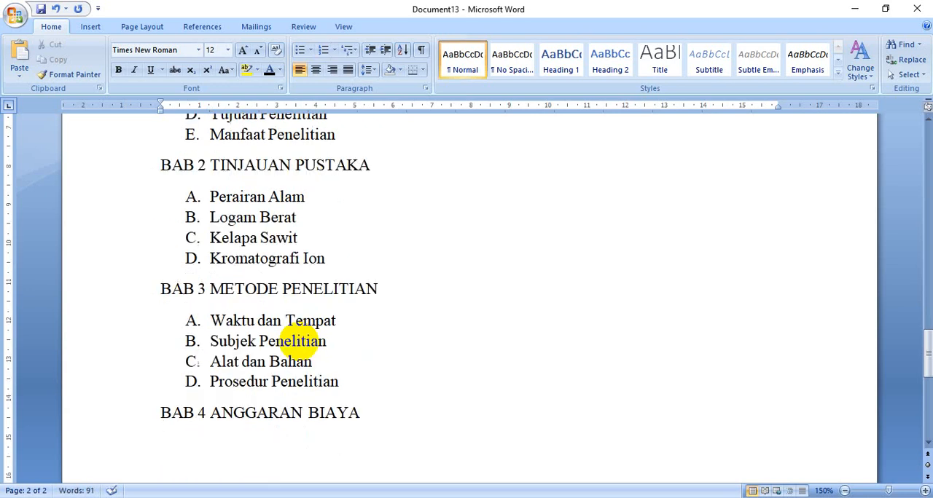
{"action": "type", "text": "BAB 5 SKDEU"}
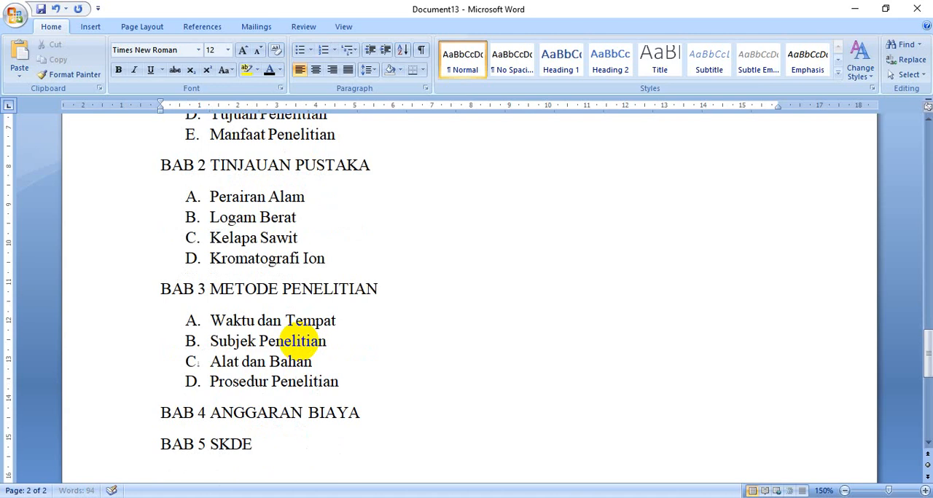
{"action": "key", "text": "BackSpace"}
{"action": "key", "text": "BackSpace"}
{"action": "key", "text": "BackSpace"}
{"action": "key", "text": "BackSpace"}
{"action": "key", "text": "BackSpace"}
{"action": "key", "text": "BackSpace"}
{"action": "type", "text": "KEDUL PENELITIAN"}
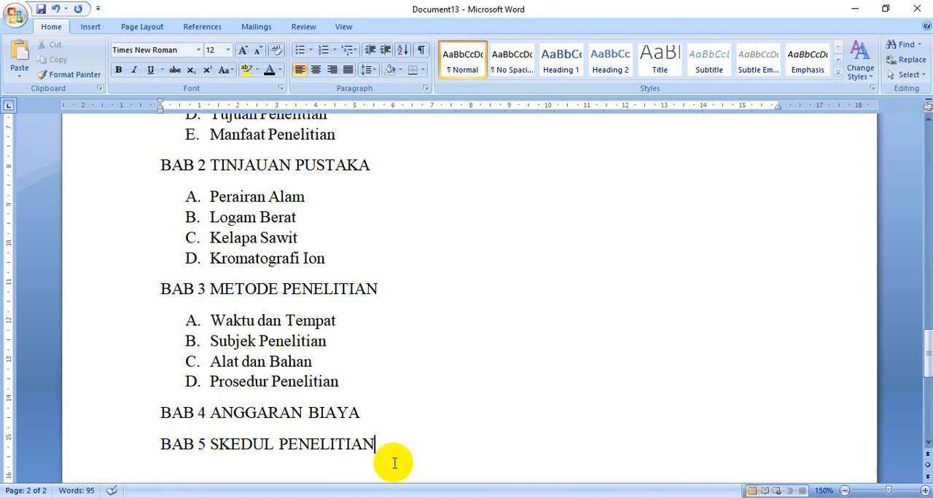
Add the closing outline lines "DAFTAR PUSTAKA" and "LAMPIRAN" below "BAB 5 SKEDUL PENELITIAN"
{"action": "key", "text": "Return"}
{"action": "type", "text": "DAFTAR PUSTAKA"}
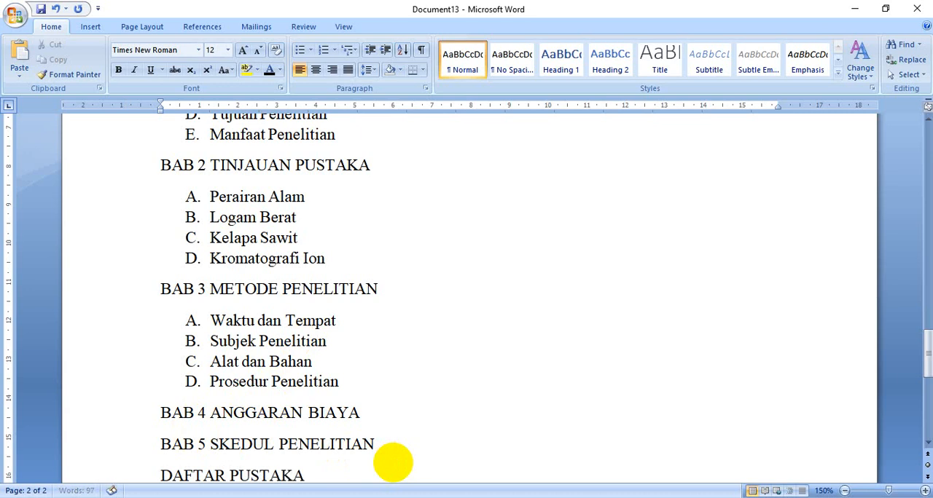
{"action": "key", "text": "Return"}
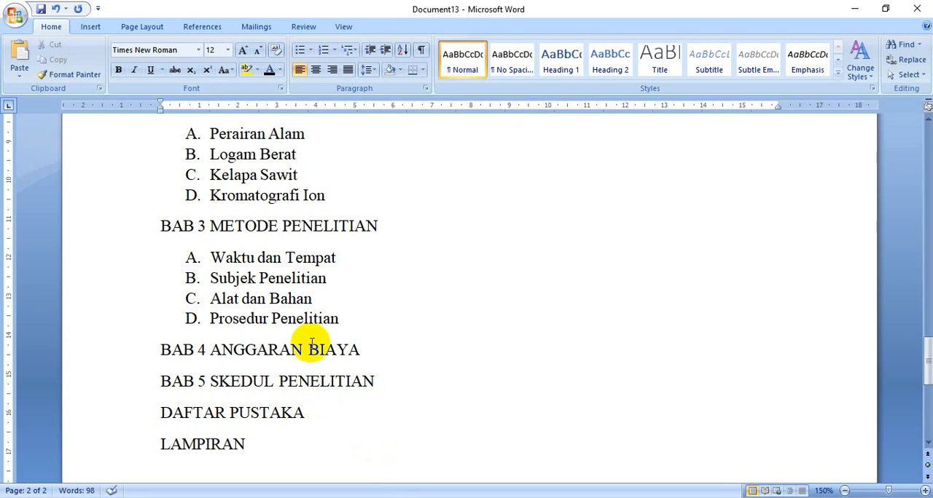
Check the naming rule in MATERI WORD 2 and save the proposal as a Word 97-2003 Document named with the author's name plus "WORD 2"
{"action": "left_click", "coordinate": [486, 497]}
{"action": "left_click", "coordinate": [430, 474]}
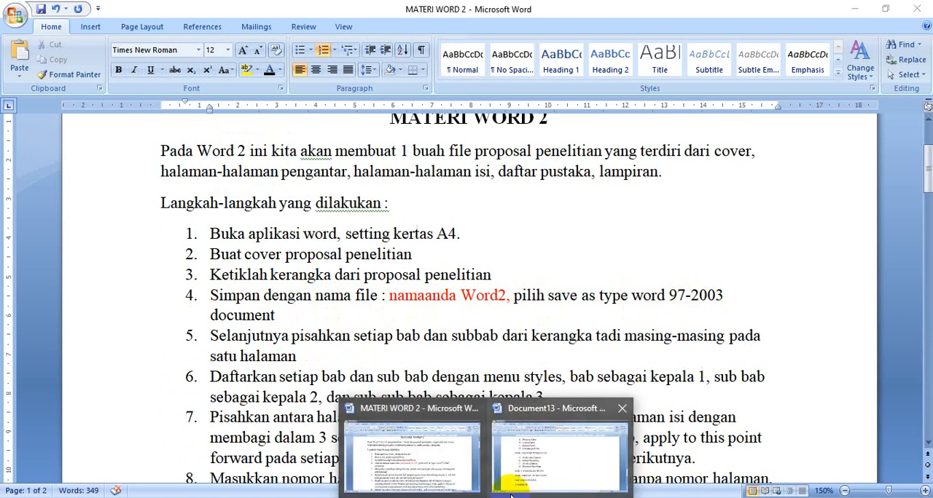
{"action": "left_click", "coordinate": [510, 474]}
{"action": "scroll", "coordinate": [130, 166], "scroll_direction": "up", "scroll_amount": 1}
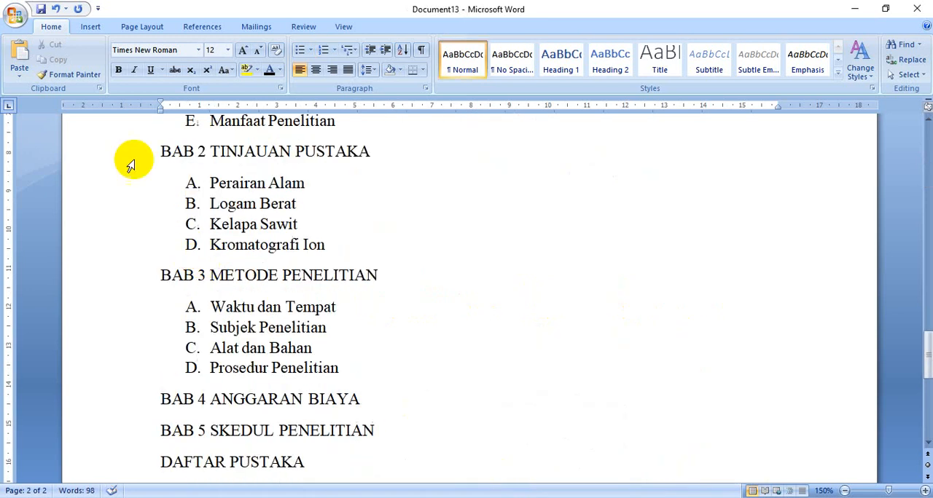
{"action": "left_click", "coordinate": [15, 15]}
{"action": "mouse_move", "coordinate": [40, 144]}
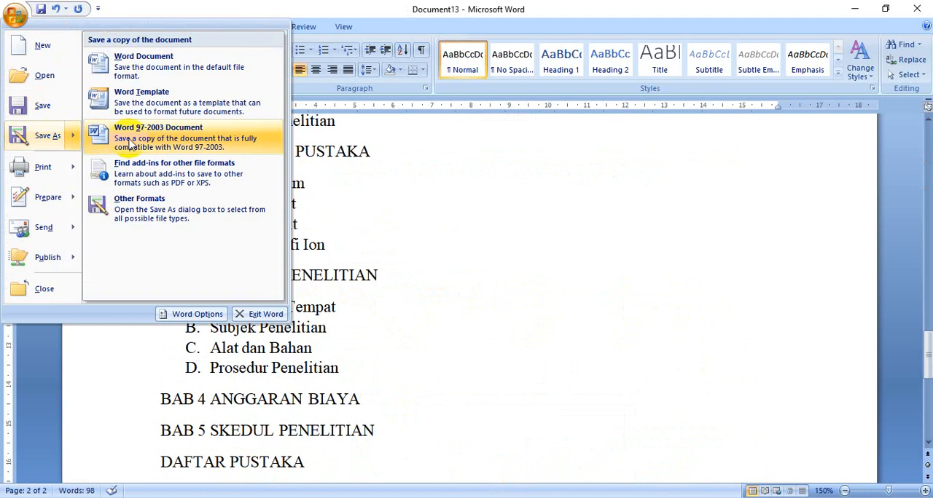
{"action": "left_click", "coordinate": [155, 142]}
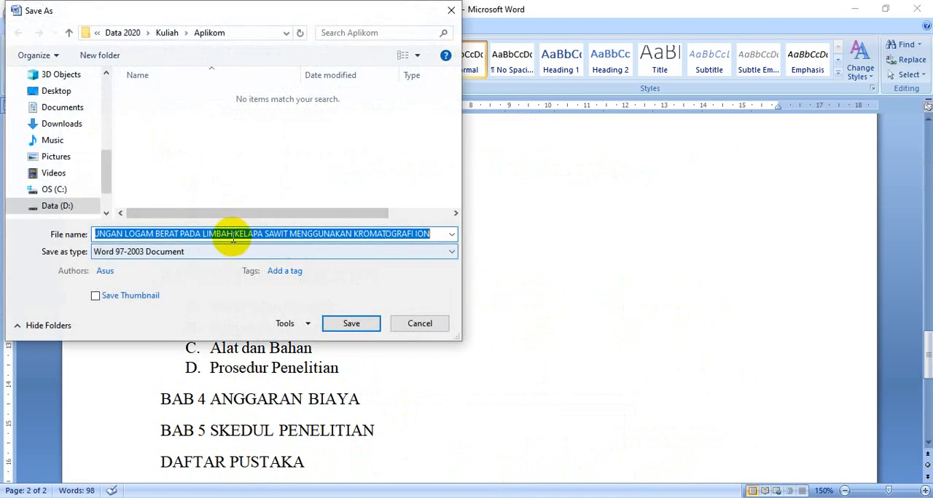
{"action": "type", "text": "BUDHI OKTAVIA WORD 2"}
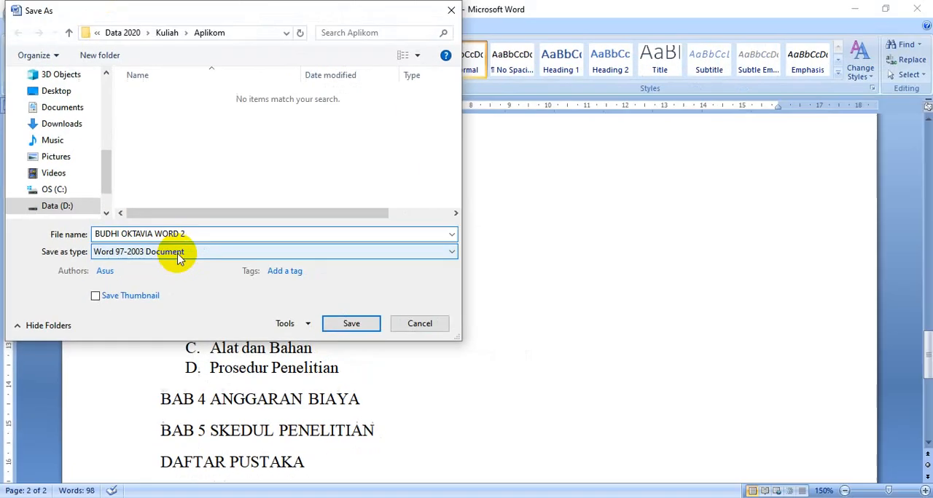
{"action": "left_click", "coordinate": [348, 330]}
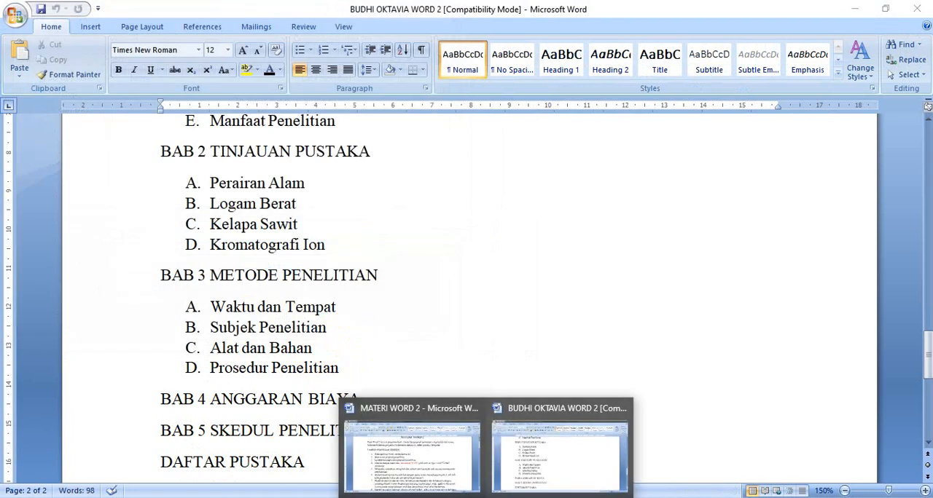
Check the next instruction in MATERI WORD 2 and push "DAFTAR ISI" to the top of a new page with blank lines
{"action": "left_click", "coordinate": [440, 478]}
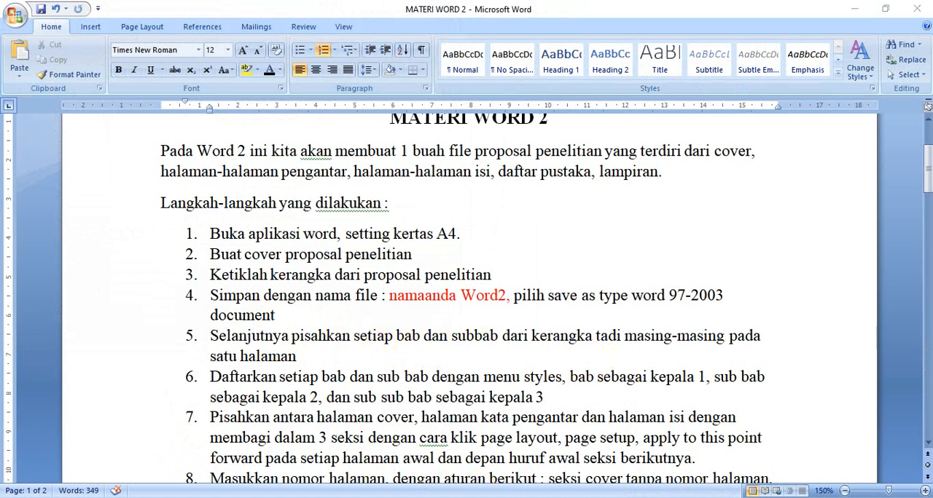
{"action": "left_click", "coordinate": [516, 461]}
{"action": "scroll", "coordinate": [354, 387], "scroll_direction": "up", "scroll_amount": 10}
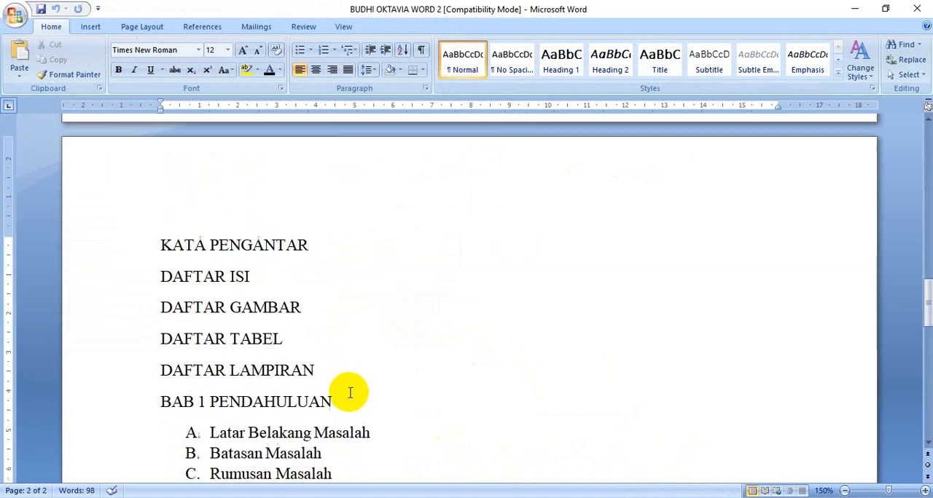
{"action": "scroll", "coordinate": [192, 306], "scroll_direction": "up", "scroll_amount": 3}
{"action": "left_click", "coordinate": [161, 375]}
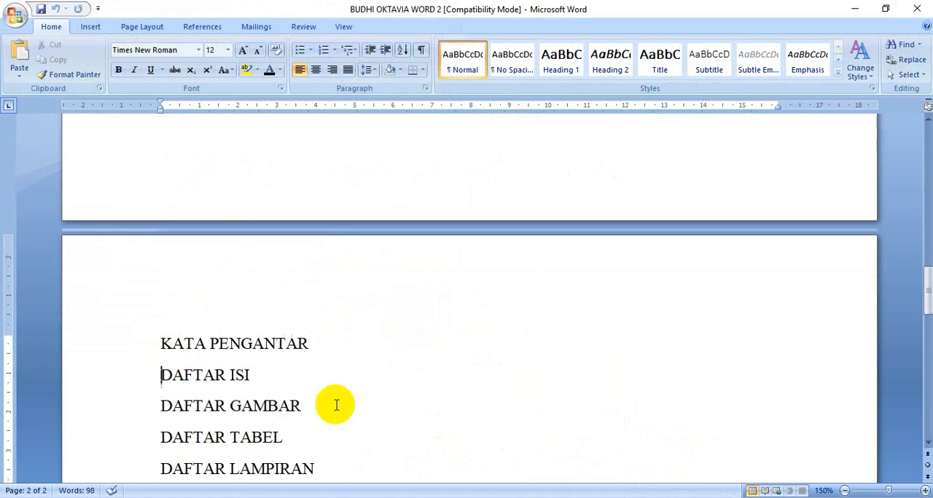
{"action": "key", "text": "Return"}
{"action": "key", "text": "Return"}
{"action": "key", "text": "Return"}
{"action": "key", "text": "Return"}
{"action": "key", "text": "Return"}
{"action": "key", "text": "Return"}
{"action": "key", "text": "Return"}
{"action": "key", "text": "Return"}
{"action": "key", "text": "Return"}
{"action": "key", "text": "Return"}
{"action": "key", "text": "Return"}
{"action": "key", "text": "Return"}
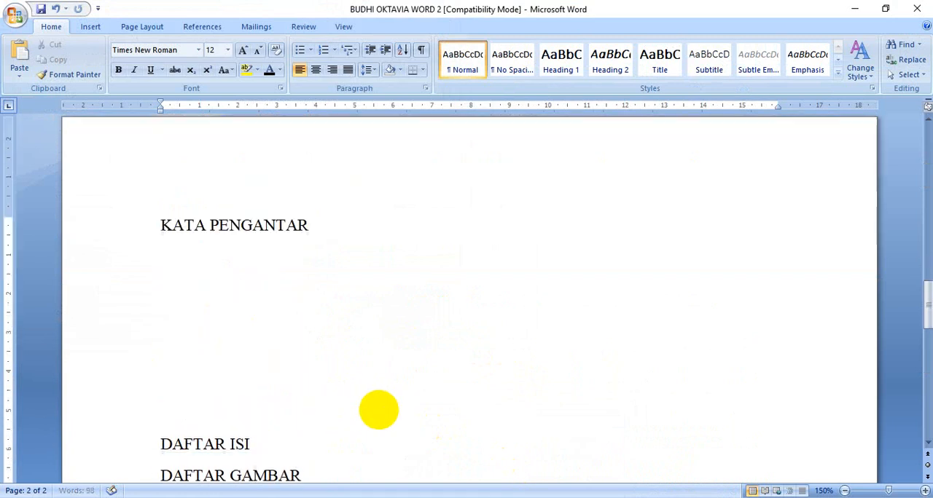
{"action": "key", "text": "Return"}
{"action": "key", "text": "Return"}
{"action": "key", "text": "Return"}
{"action": "key", "text": "Return"}
{"action": "key", "text": "Return"}
{"action": "key", "text": "Return"}
{"action": "key", "text": "Return"}
{"action": "key", "text": "Return"}
{"action": "key", "text": "Return"}
{"action": "key", "text": "Return"}
{"action": "key", "text": "Return"}
{"action": "key", "text": "Return"}
{"action": "key", "text": "Return"}
{"action": "key", "text": "Return"}
{"action": "key", "text": "Return"}
{"action": "key", "text": "Return"}
{"action": "key", "text": "Return"}
{"action": "key", "text": "Return"}
{"action": "key", "text": "Return"}
{"action": "key", "text": "Return"}
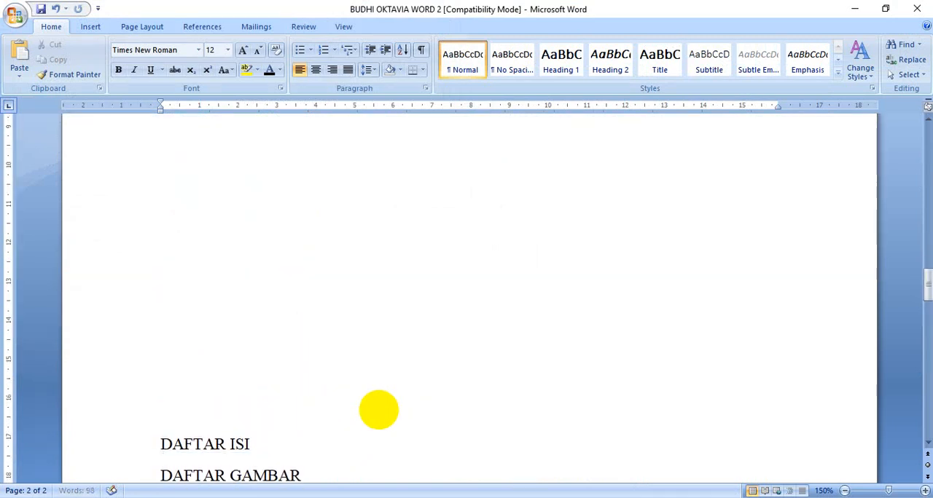
{"action": "key", "text": "Return"}
{"action": "key", "text": "Return"}
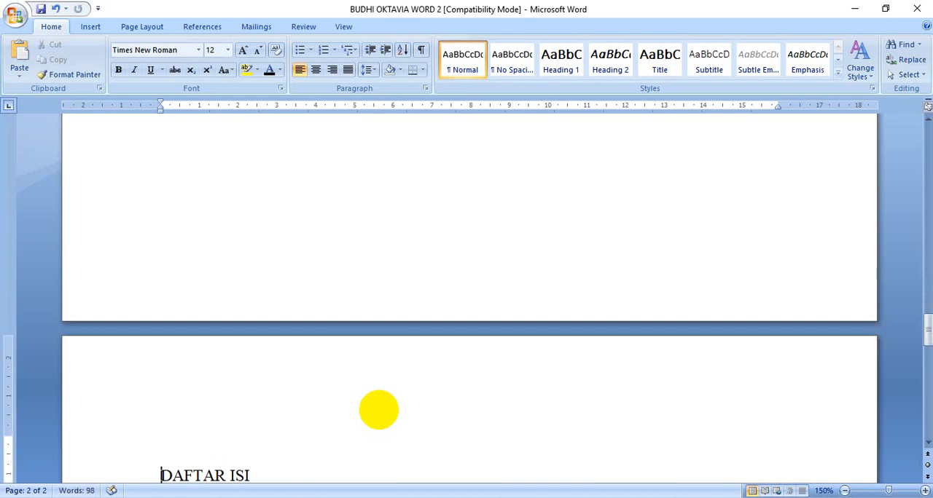
{"action": "key", "text": "Delete"}
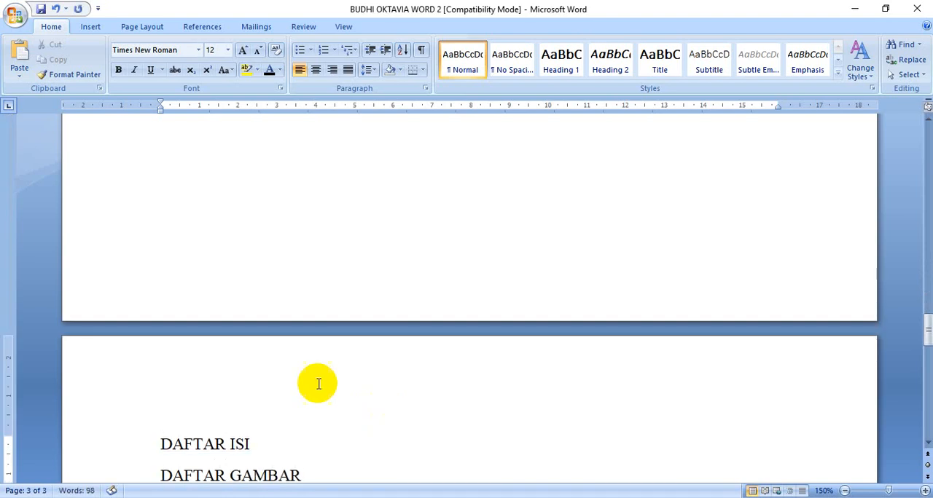
Move "DAFTAR GAMBAR" and everything below it to a new page with a page break
{"action": "scroll", "coordinate": [318, 381], "scroll_direction": "down", "scroll_amount": 3}
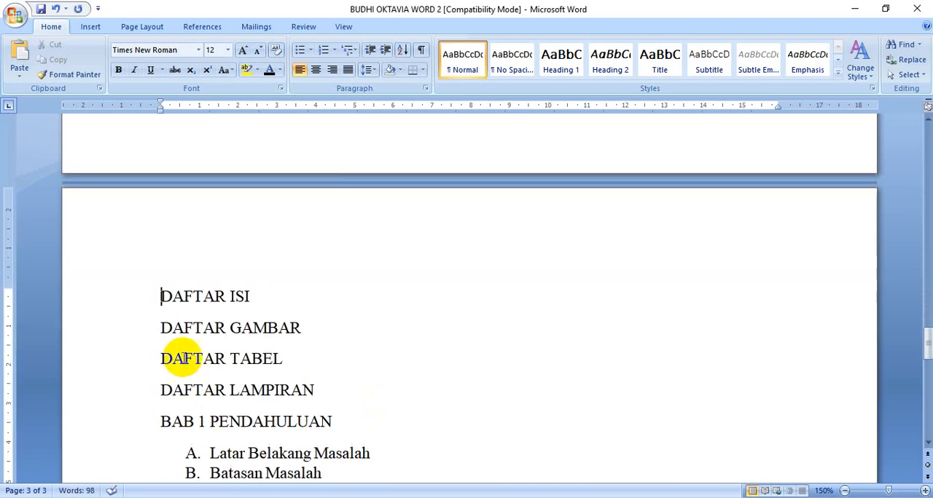
{"action": "left_click", "coordinate": [162, 327]}
{"action": "key", "text": "Return"}
{"action": "key", "text": "Return"}
{"action": "key", "text": "Return"}
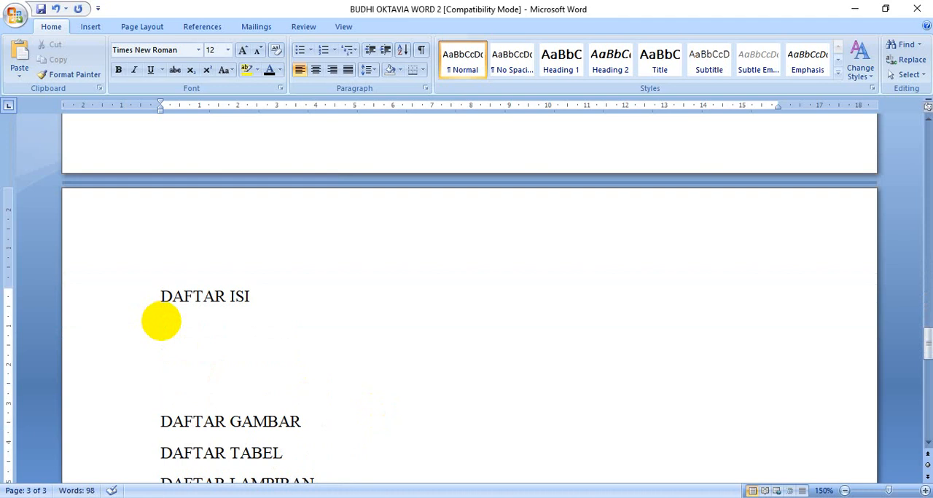
{"action": "key", "text": "ctrl+Return"}
Insert page breaks so "DAFTAR TABEL", "DAFTAR LAMPIRAN" and "BAB 1 PENDAHULUAN" each start on a new page
{"action": "scroll", "coordinate": [161, 320], "scroll_direction": "down", "scroll_amount": 3}
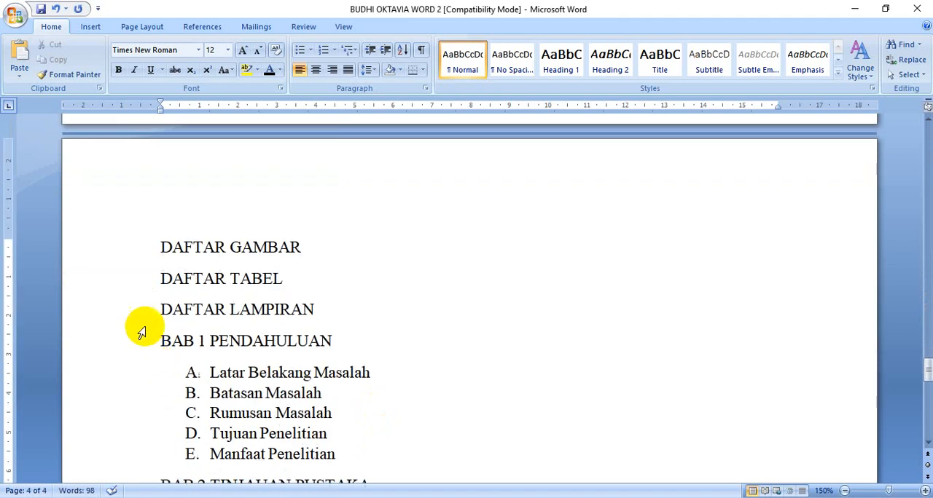
{"action": "left_click", "coordinate": [161, 279]}
{"action": "key", "text": "ctrl+Return"}
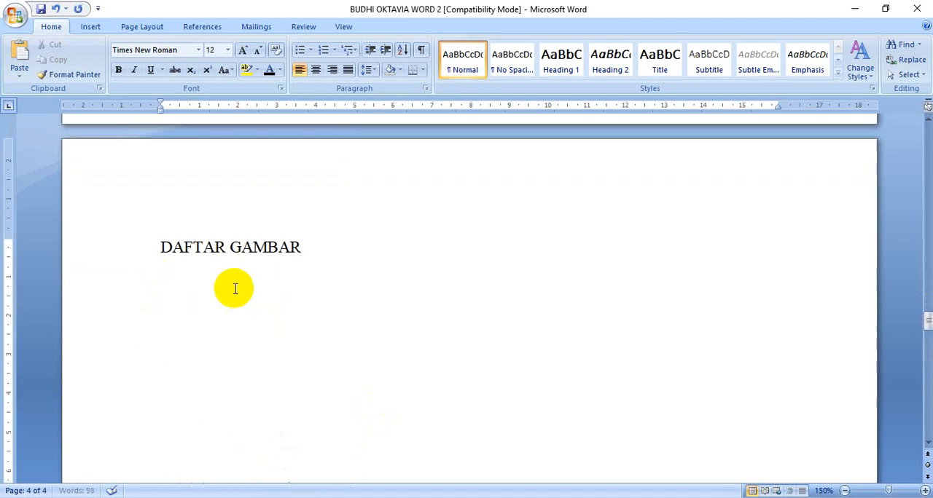
{"action": "key", "text": "Down"}
{"action": "key", "text": "ctrl+Return"}
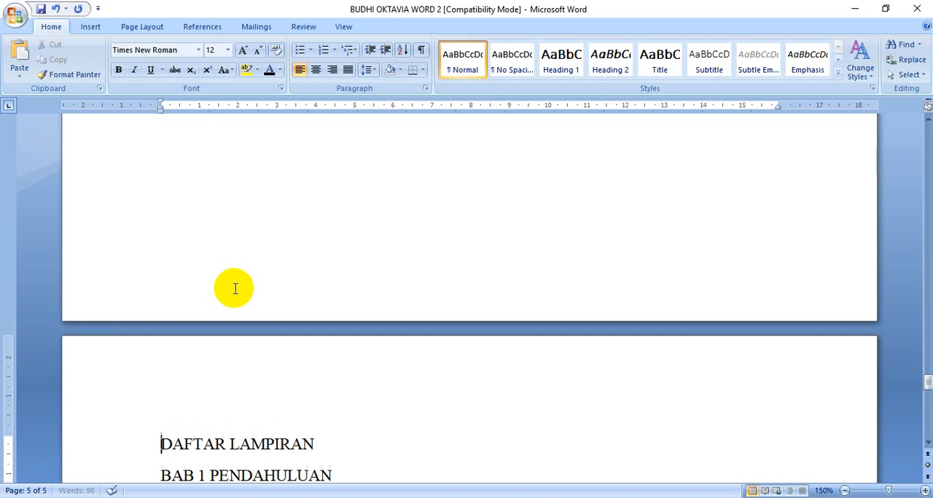
{"action": "key", "text": "Down"}
{"action": "key", "text": "ctrl+Return"}
Insert page breaks under BAB 1 so "Batasan Masalah", "Rumusan Masalah", "Tujuan Penelitian" and "Manfaat Penelitian" each start on their own page
{"action": "key", "text": "Down"}
{"action": "key", "text": "Down"}
{"action": "key", "text": "Down"}
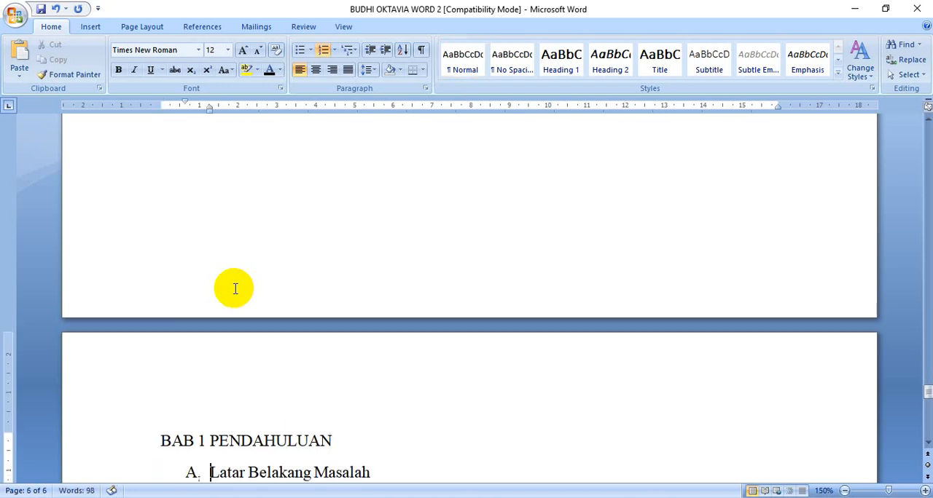
{"action": "key", "text": "Down"}
{"action": "key", "text": "Down"}
{"action": "key", "text": "Down"}
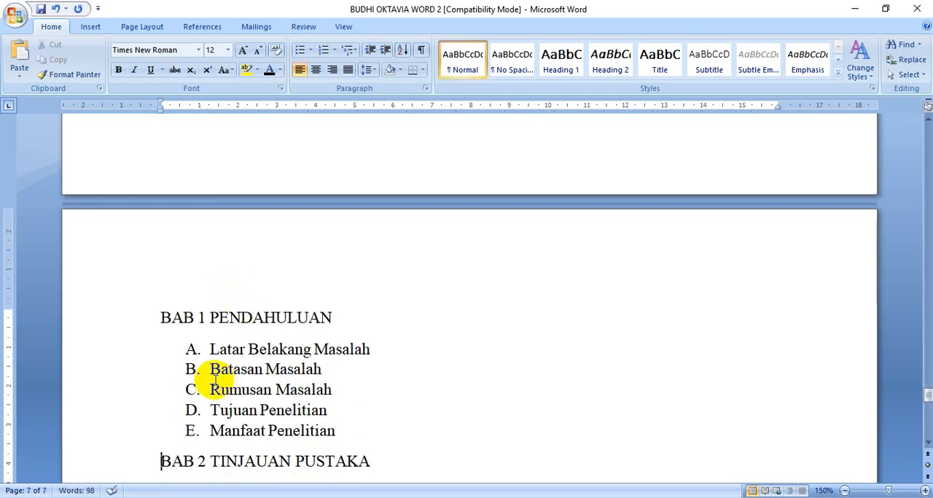
{"action": "key", "text": "ctrl+Return"}
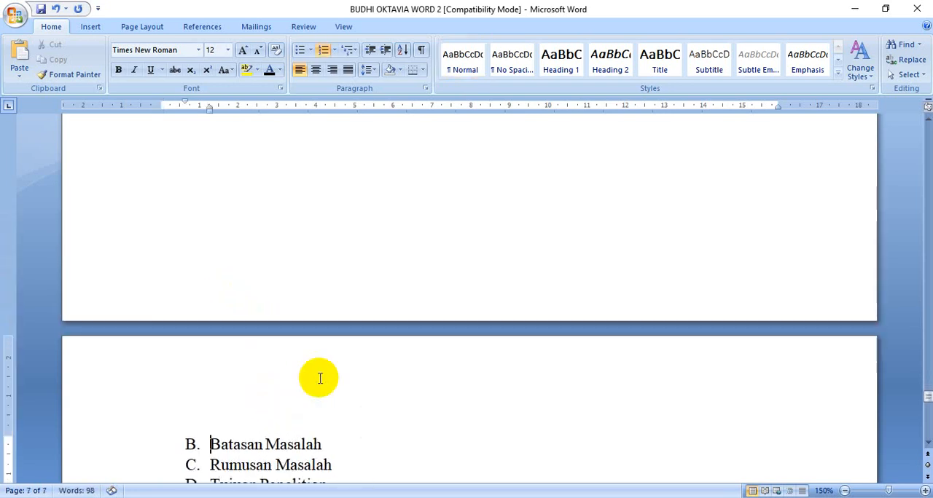
{"action": "key", "text": "ctrl+Return"}
{"action": "key", "text": "ctrl+Return"}
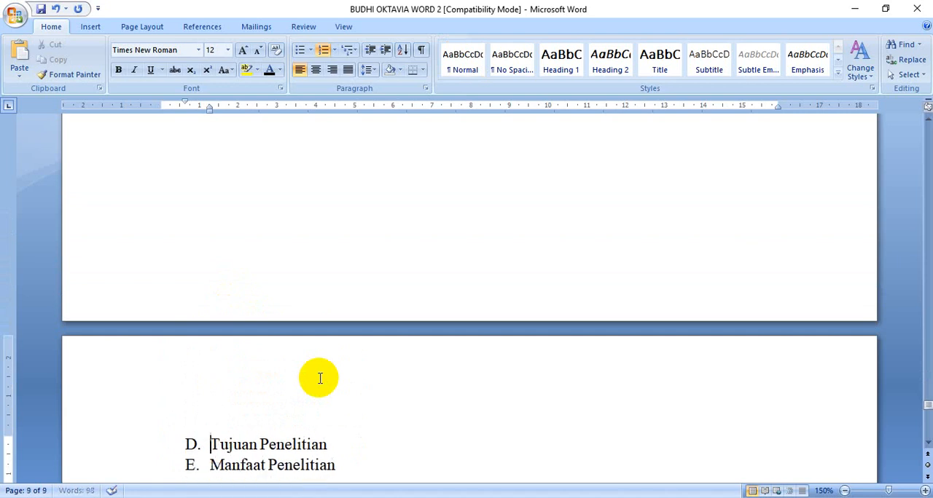
{"action": "key", "text": "Down"}
{"action": "key", "text": "ctrl+Return"}
Insert page breaks so "BAB 2 TINJAUAN PUSTAKA" and its items "Logam Berat", "Kelapa Sawit" and "Kromatografi Ion" each start on a new page
{"action": "scroll", "coordinate": [310, 380], "scroll_direction": "down", "scroll_amount": 3}
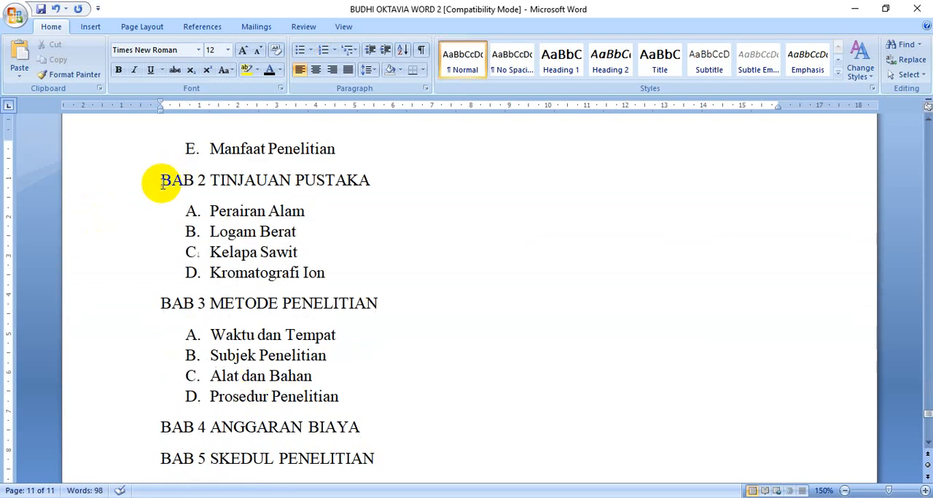
{"action": "key", "text": "ctrl+Return"}
{"action": "key", "text": "Down"}
{"action": "key", "text": "Down"}
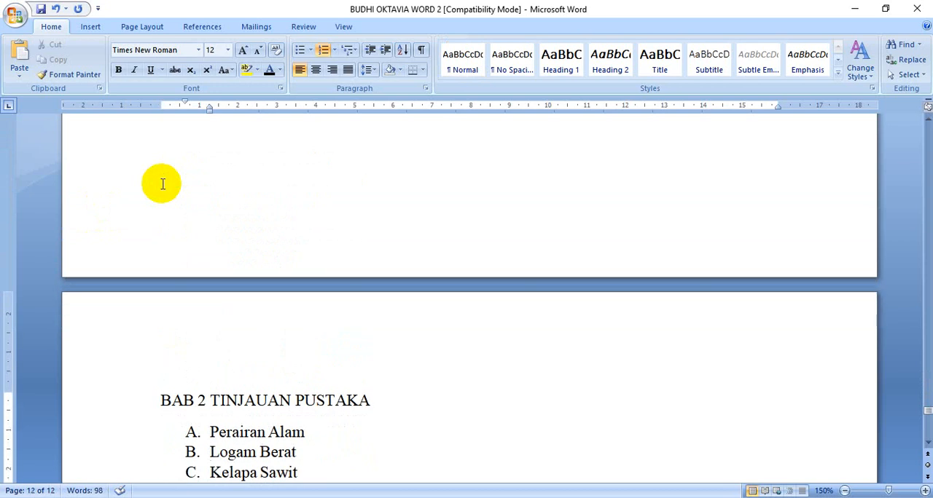
{"action": "key", "text": "ctrl+Return"}
{"action": "key", "text": "ctrl+Return"}
{"action": "key", "text": "Down"}
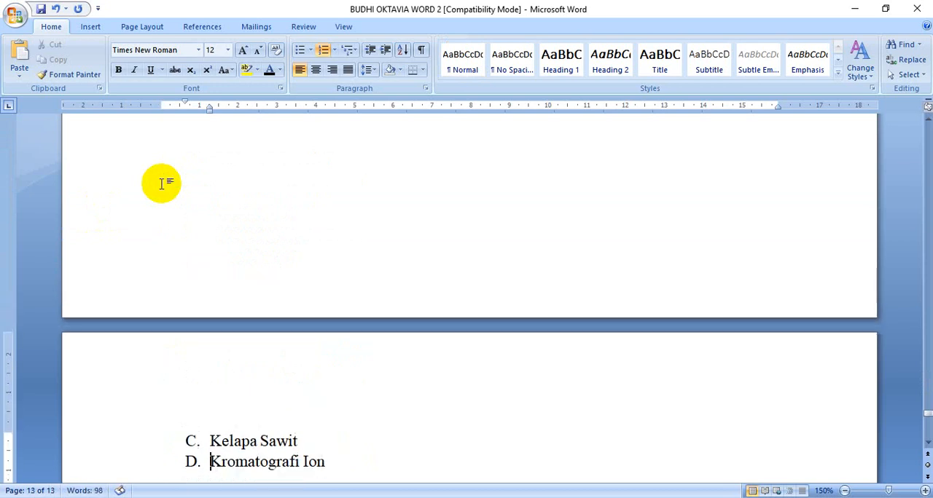
Insert page breaks so "BAB 3 METODE PENELITIAN" and its items "Subjek Penelitian", "Alat dan Bahan" and "Prosedur Penelitian" each start on a new page
{"action": "key", "text": "ctrl+Return"}
{"action": "scroll", "coordinate": [159, 204], "scroll_direction": "down", "scroll_amount": 3}
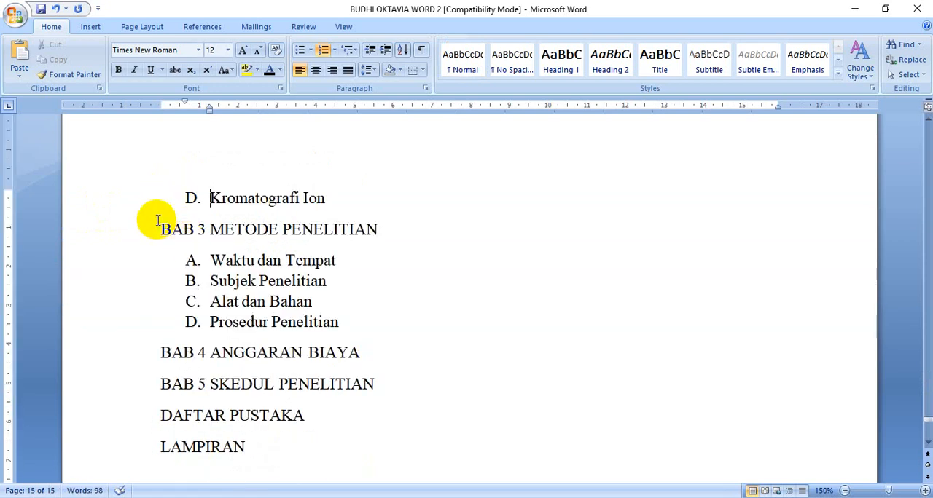
{"action": "key", "text": "ctrl+Return"}
{"action": "key", "text": "Down"}
{"action": "key", "text": "Down"}
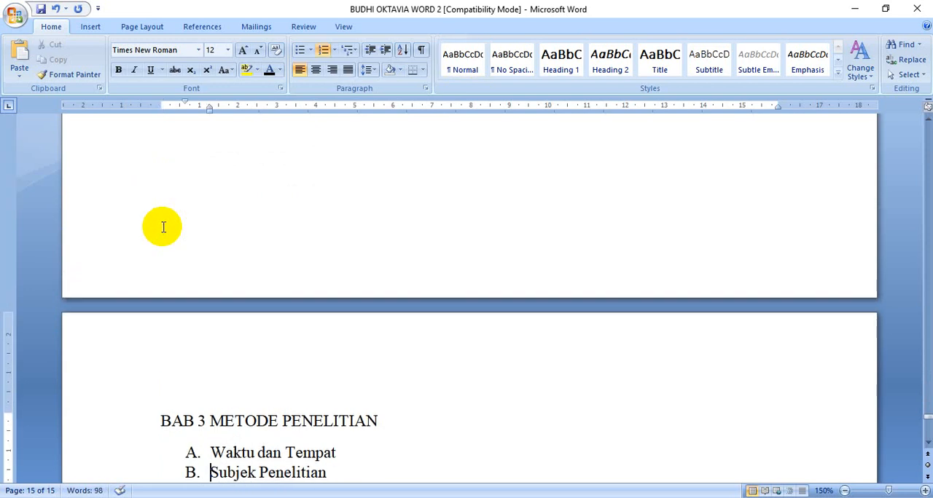
{"action": "key", "text": "ctrl+Return"}
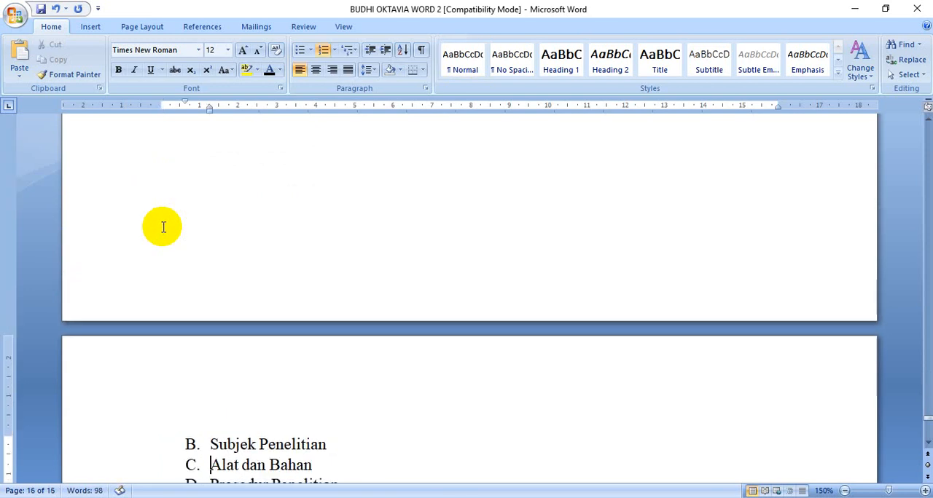
{"action": "key", "text": "ctrl+Return"}
{"action": "key", "text": "Down"}
Start "BAB 4 ANGGARAN BIAYA" on a new page with a page break
{"action": "key", "text": "ctrl+Return"}
{"action": "key", "text": "Down"}
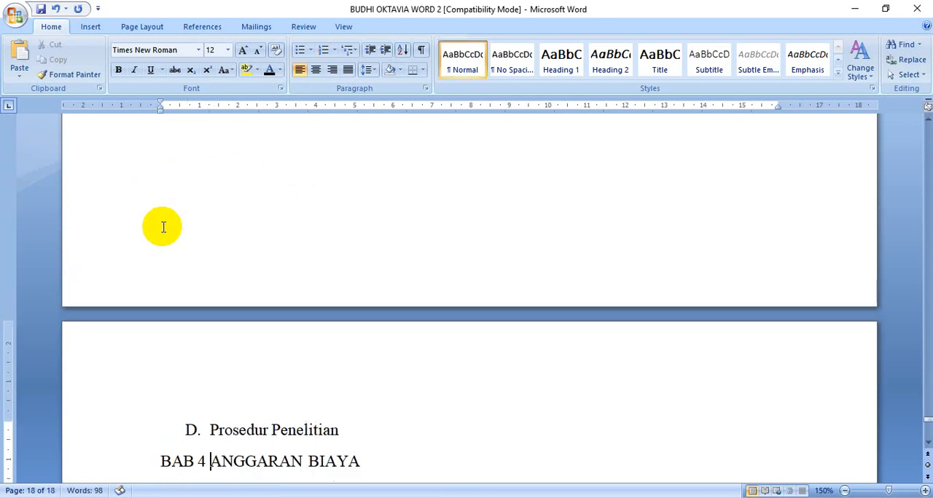
{"action": "key", "text": "ctrl+Return"}
{"action": "scroll", "coordinate": [175, 232], "scroll_direction": "down", "scroll_amount": 3}
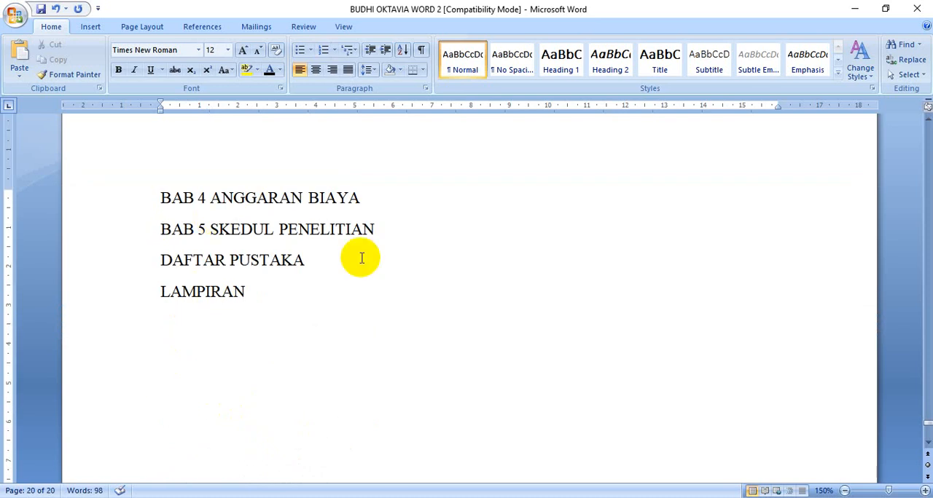
Insert page breaks so "BAB 5 SKEDUL PENELITIAN", "DAFTAR PUSTAKA" and "LAMPIRAN" each start on their own page
{"action": "key", "text": "ctrl+Return"}
{"action": "key", "text": "Down"}
{"action": "key", "text": "ctrl+Return"}
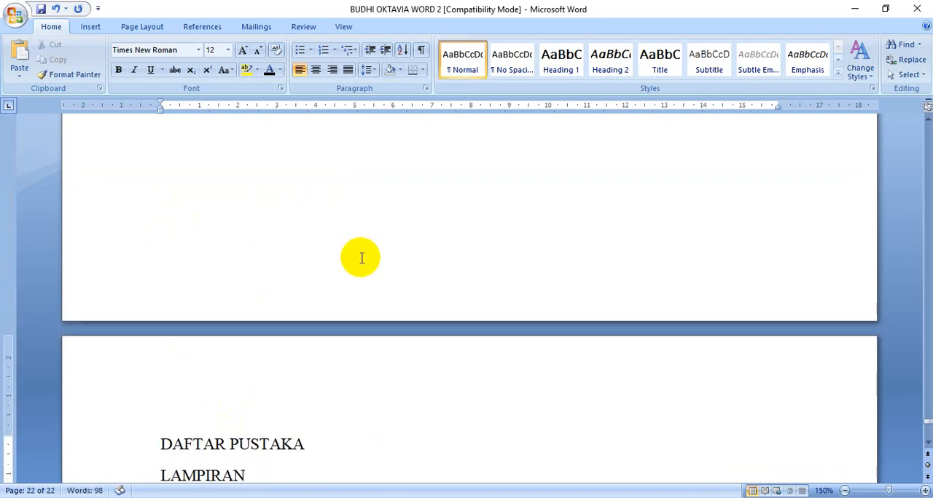
{"action": "key", "text": "Down"}
{"action": "key", "text": "ctrl+Return"}
Review the page layout of the whole document at 10% zoom, then return to 150% at the "KATA PENGANTAR" page
{"action": "scroll", "coordinate": [357, 328], "scroll_direction": "down", "scroll_amount": 3}
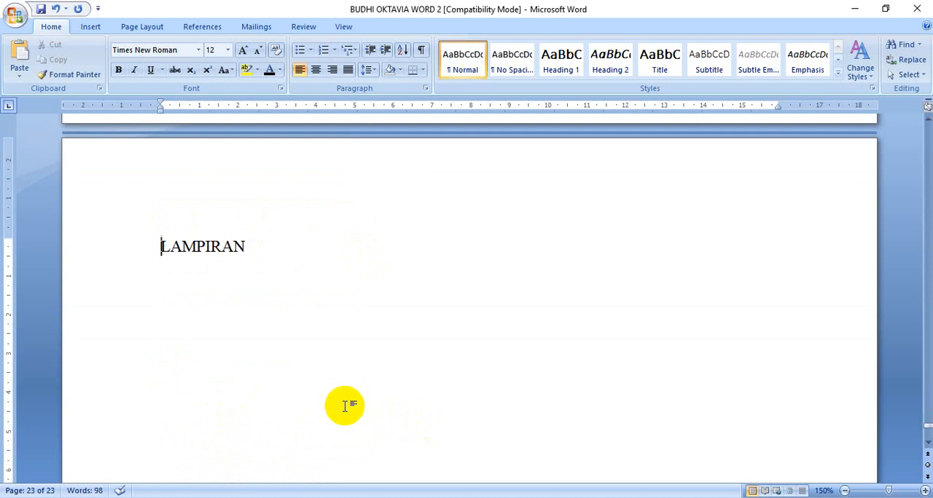
{"action": "scroll", "coordinate": [342, 384], "scroll_direction": "down", "scroll_amount": 9, "text": "ctrl"}
{"action": "scroll", "coordinate": [342, 384], "scroll_direction": "down", "scroll_amount": 5, "text": "ctrl"}
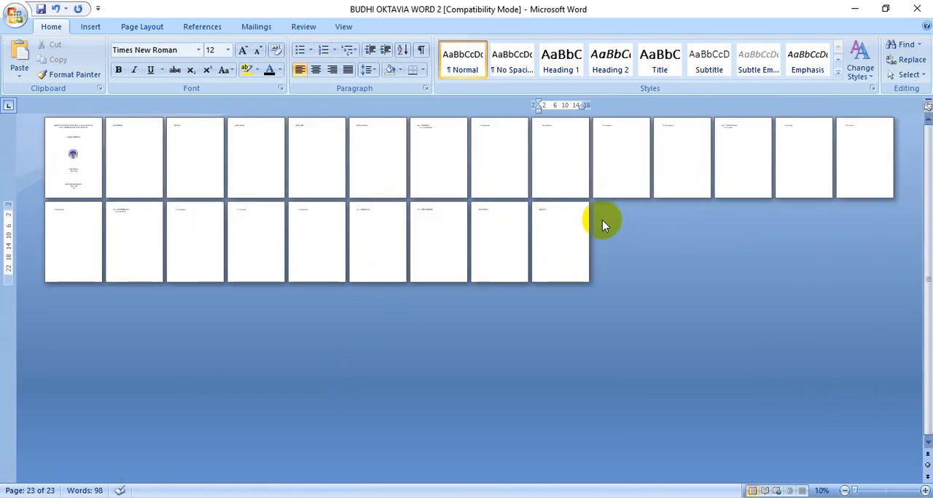
{"action": "left_click", "coordinate": [141, 173]}
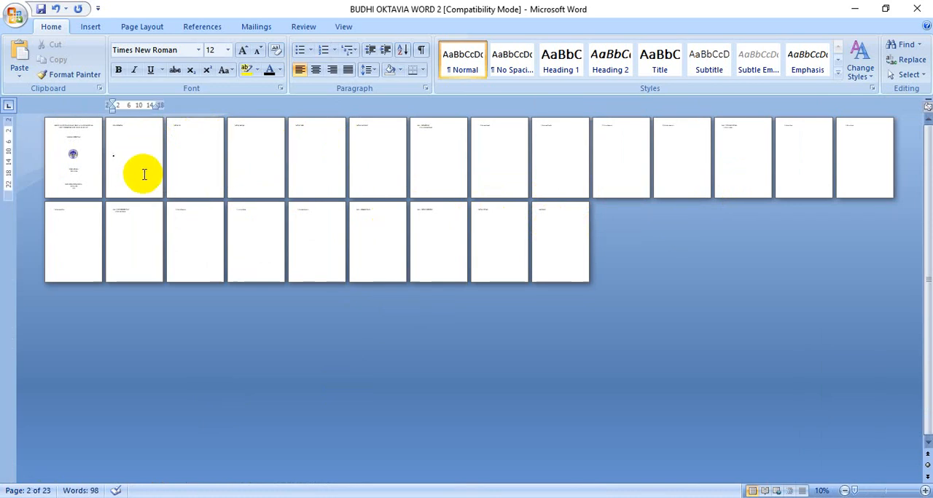
{"action": "scroll", "coordinate": [142, 182], "scroll_direction": "up", "scroll_amount": 5, "text": "ctrl"}
{"action": "scroll", "coordinate": [546, 290], "scroll_direction": "up", "scroll_amount": 9, "text": "ctrl"}
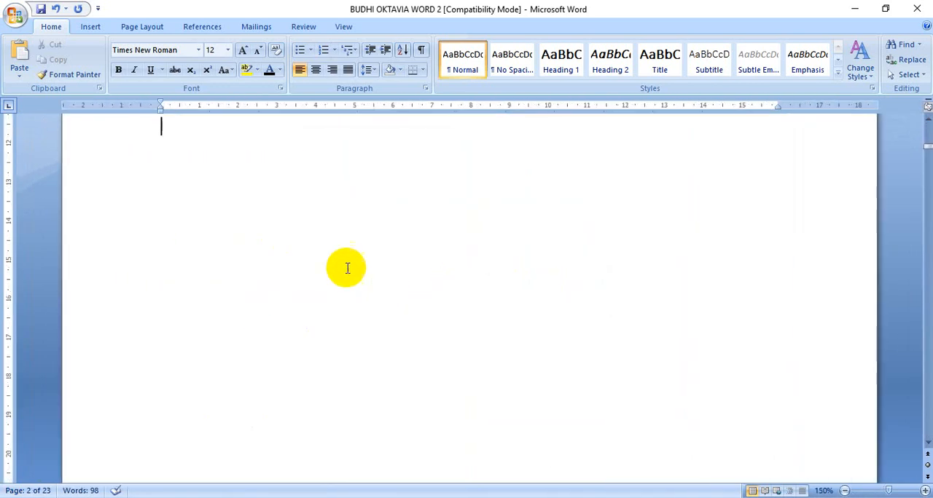
{"action": "scroll", "coordinate": [320, 267], "scroll_direction": "up", "scroll_amount": 3}
{"action": "scroll", "coordinate": [328, 367], "scroll_direction": "down", "scroll_amount": 1}
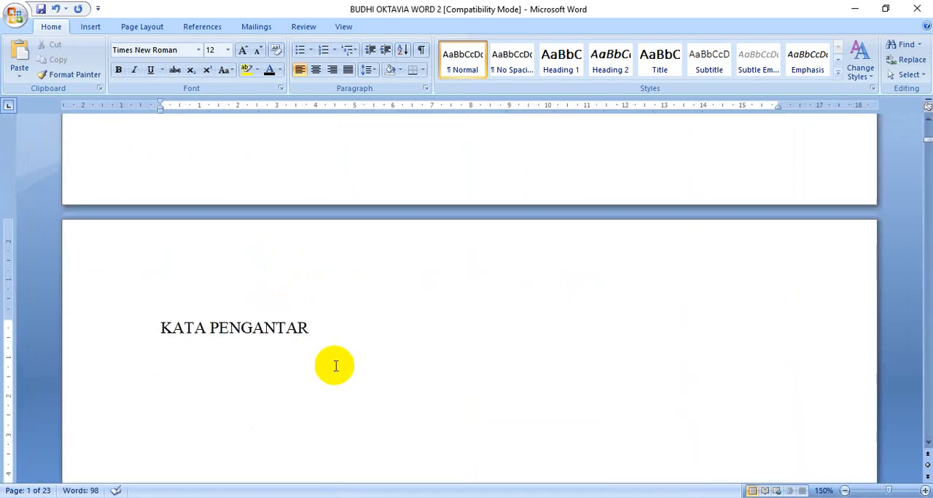
Check the next instructions in the "MATERI WORD 2" document, then return to the proposal at "KATA PENGANTAR"
{"action": "left_click", "coordinate": [427, 473]}
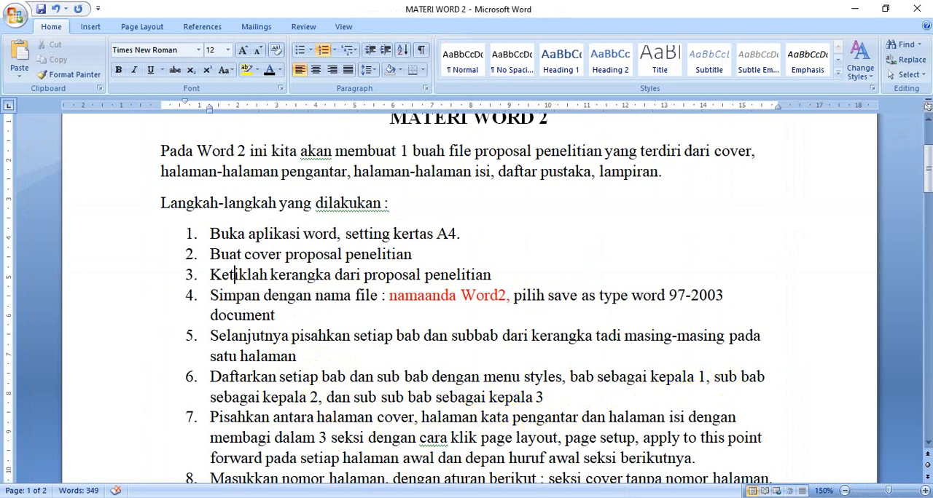
{"action": "mouse_move", "coordinate": [525, 497]}
{"action": "left_click", "coordinate": [624, 447]}
{"action": "left_click", "coordinate": [209, 328]}
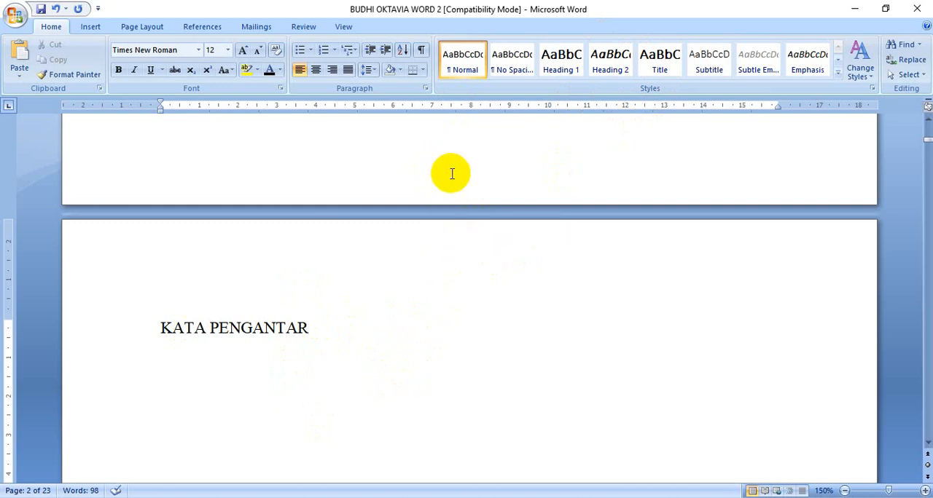
Hide the white space between pages so the headings of consecutive pages lie closer together
{"action": "double_click", "coordinate": [456, 211]}
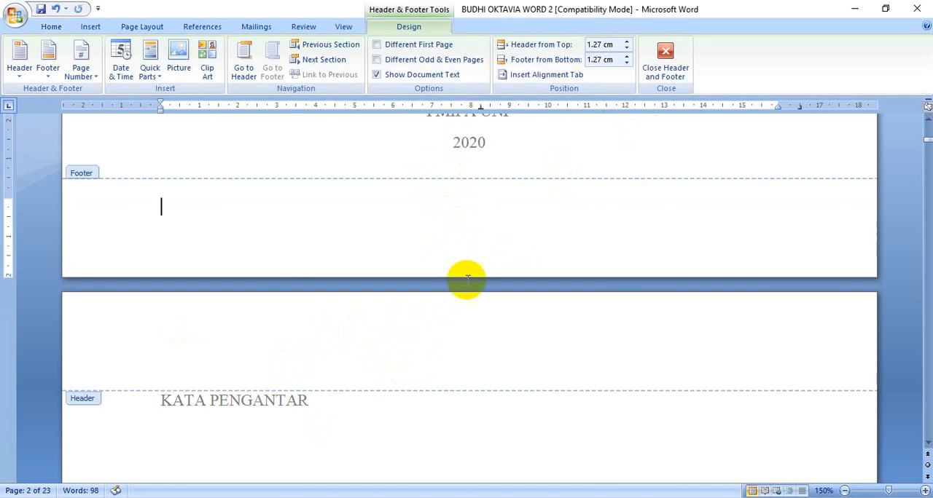
{"action": "left_click", "coordinate": [663, 50]}
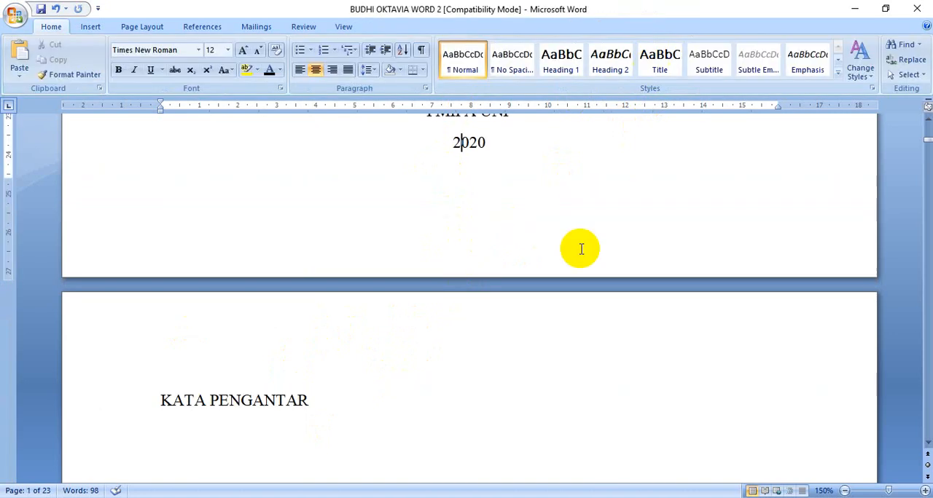
{"action": "double_click", "coordinate": [522, 287]}
{"action": "scroll", "coordinate": [481, 218], "scroll_direction": "up", "scroll_amount": 2}
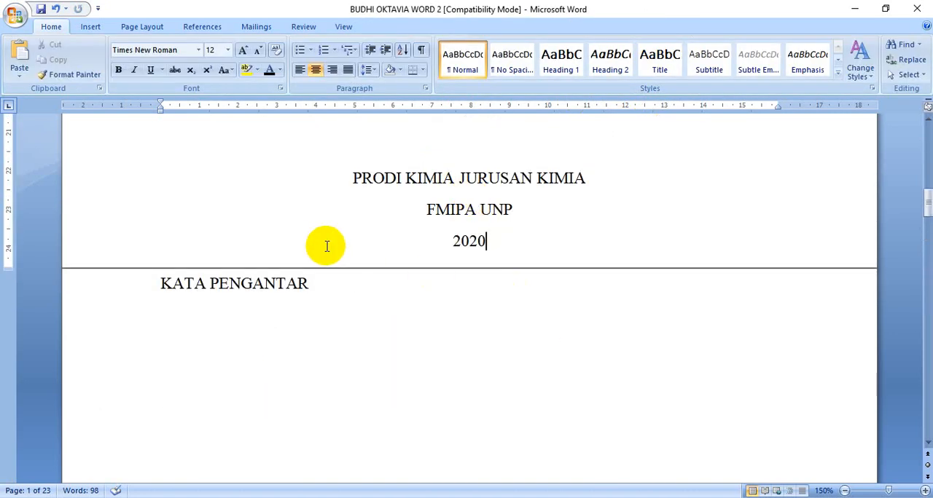
{"action": "scroll", "coordinate": [342, 277], "scroll_direction": "down", "scroll_amount": 5}
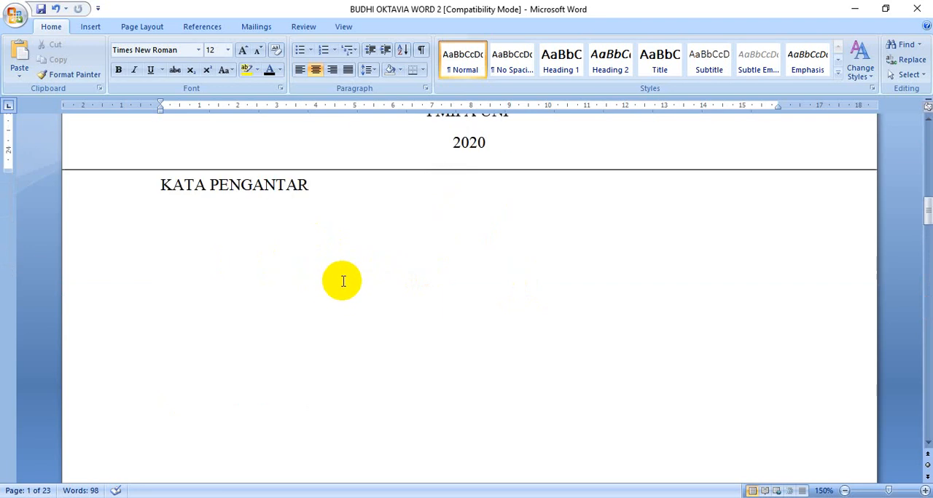
{"action": "scroll", "coordinate": [342, 283], "scroll_direction": "down", "scroll_amount": 3}
{"action": "scroll", "coordinate": [328, 281], "scroll_direction": "down", "scroll_amount": 1}
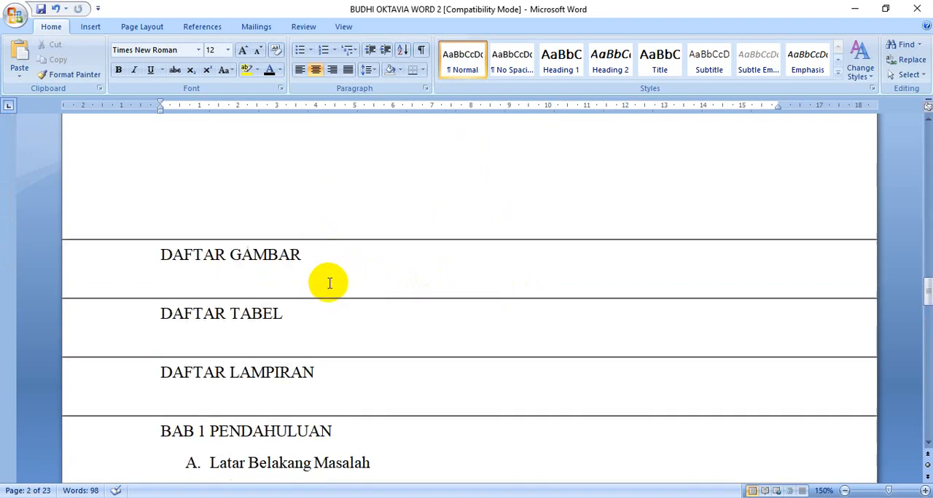
{"action": "scroll", "coordinate": [324, 278], "scroll_direction": "up", "scroll_amount": 1}
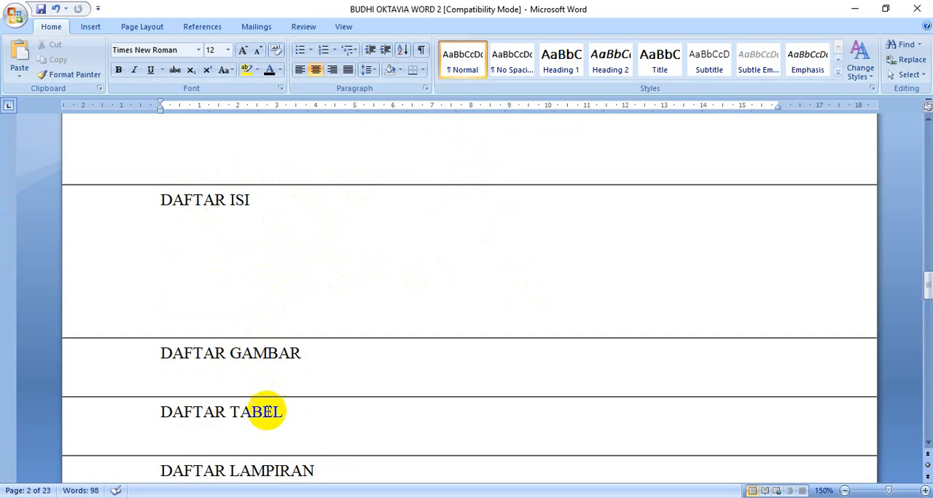
{"action": "scroll", "coordinate": [394, 361], "scroll_direction": "up", "scroll_amount": 10}
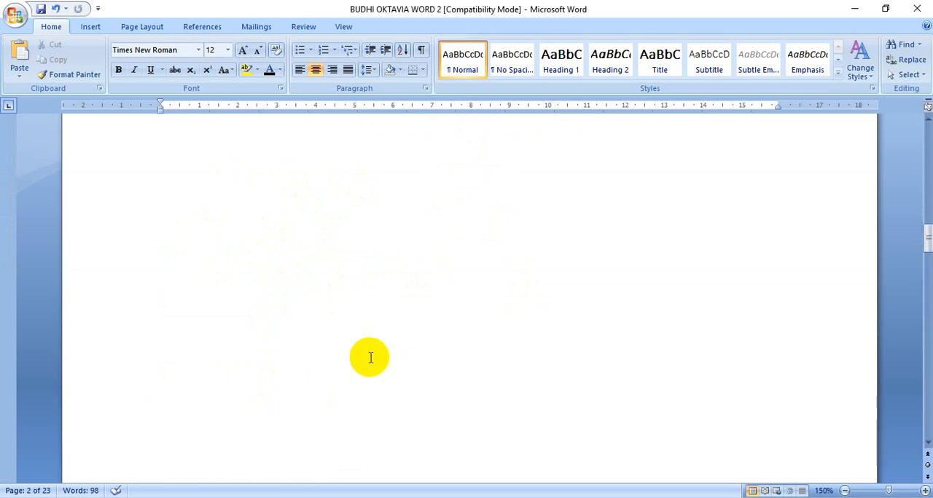
{"action": "scroll", "coordinate": [347, 352], "scroll_direction": "down", "scroll_amount": 2}
Make the "KATA PENGANTAR" heading bold and centered
{"action": "left_click", "coordinate": [254, 284]}
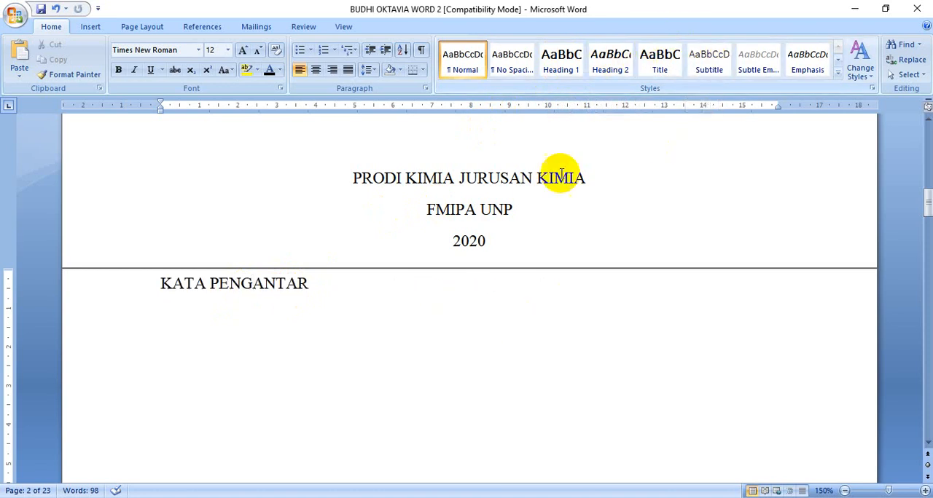
{"action": "left_click", "coordinate": [123, 289]}
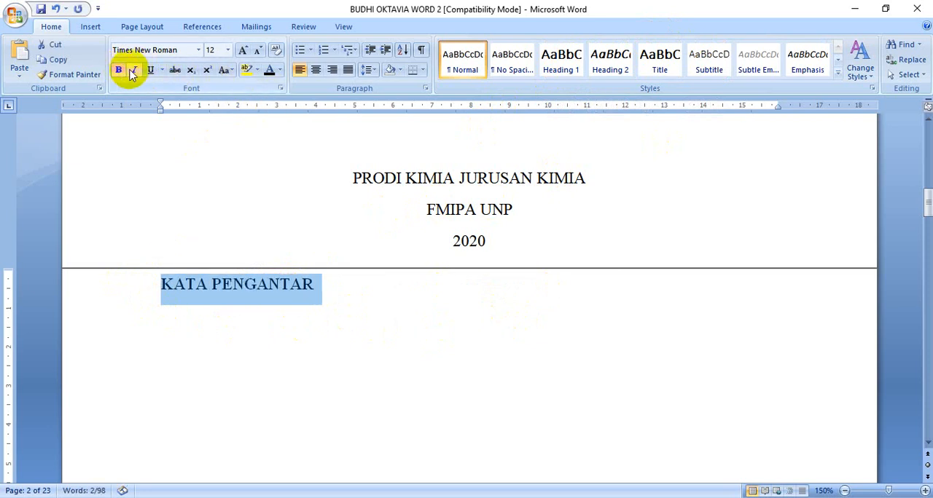
{"action": "left_click", "coordinate": [315, 71]}
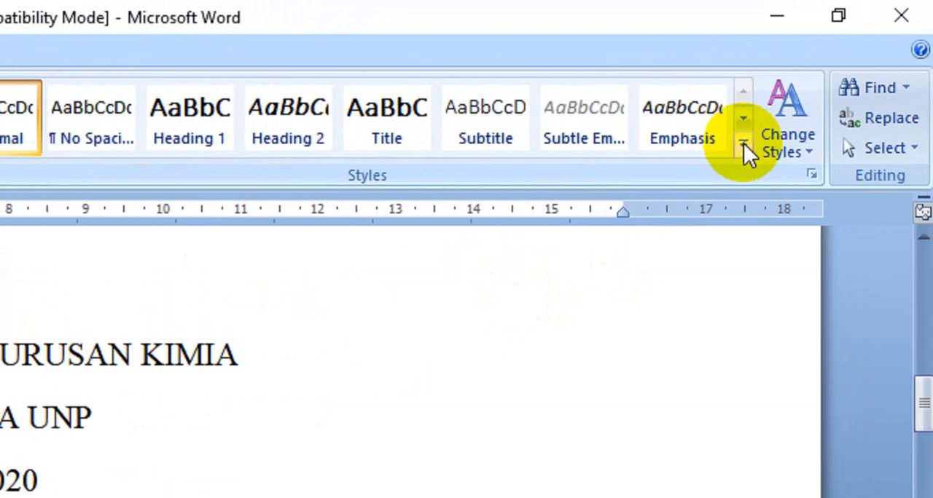
Save the formatting of "KATA PENGANTAR" as a new quick style named "Kepala 1"
{"action": "left_click", "coordinate": [743, 144]}
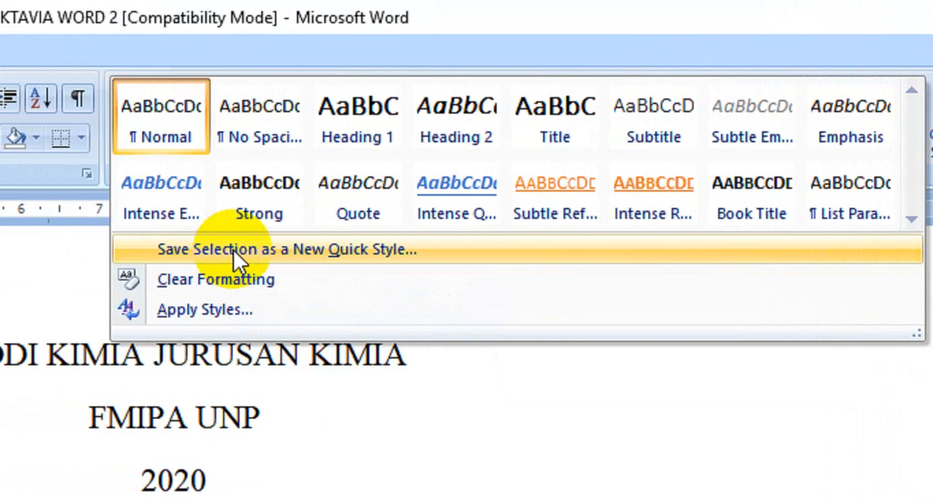
{"action": "left_click", "coordinate": [234, 250]}
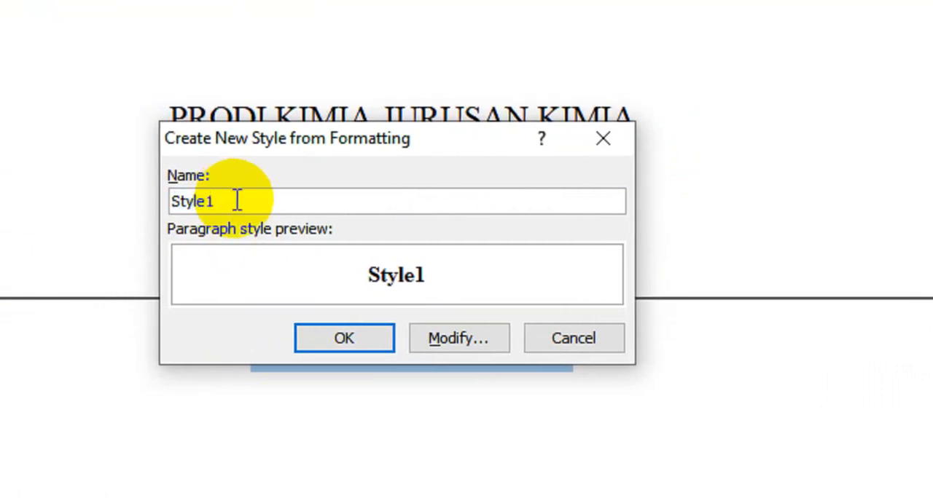
{"action": "key", "text": "BackSpace"}
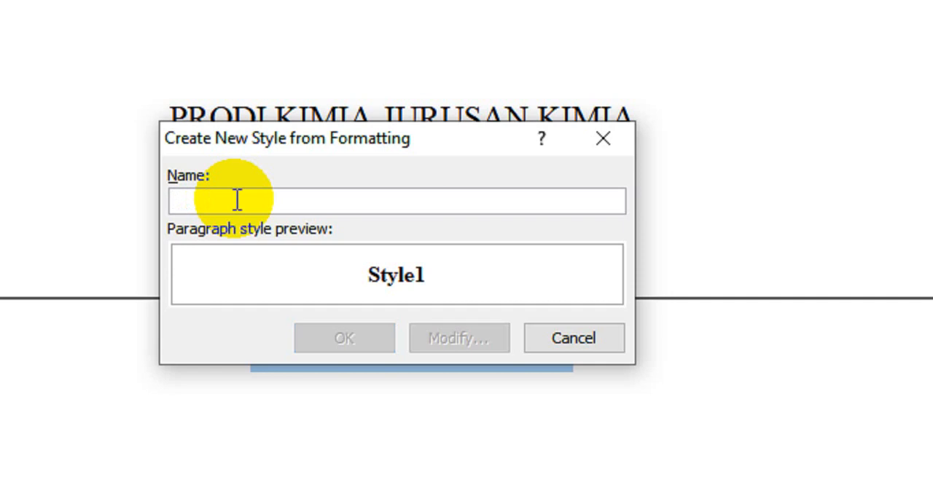
{"action": "type", "text": "kE"}
{"action": "key", "text": "BackSpace"}
{"action": "key", "text": "BackSpace"}
{"action": "type", "text": "Kepala 1"}
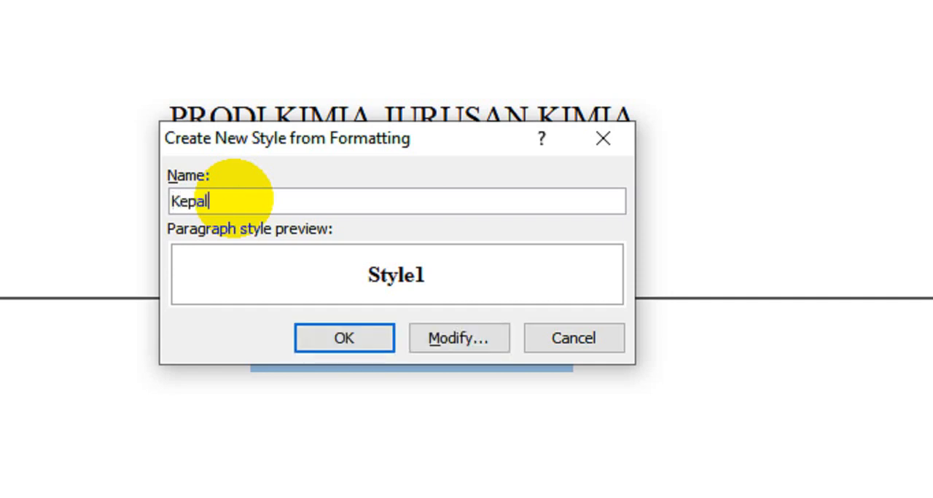
{"action": "left_click", "coordinate": [369, 342]}
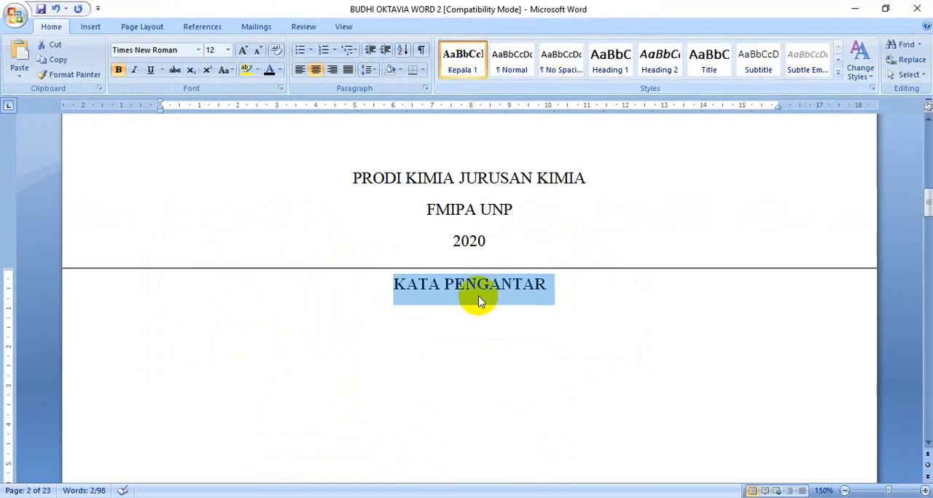
{"action": "left_click", "coordinate": [485, 290]}
Apply the "Kepala 1" style to the headings "DAFTAR ISI" and "DAFTAR GAMBAR"
{"action": "scroll", "coordinate": [479, 292], "scroll_direction": "down", "scroll_amount": 15}
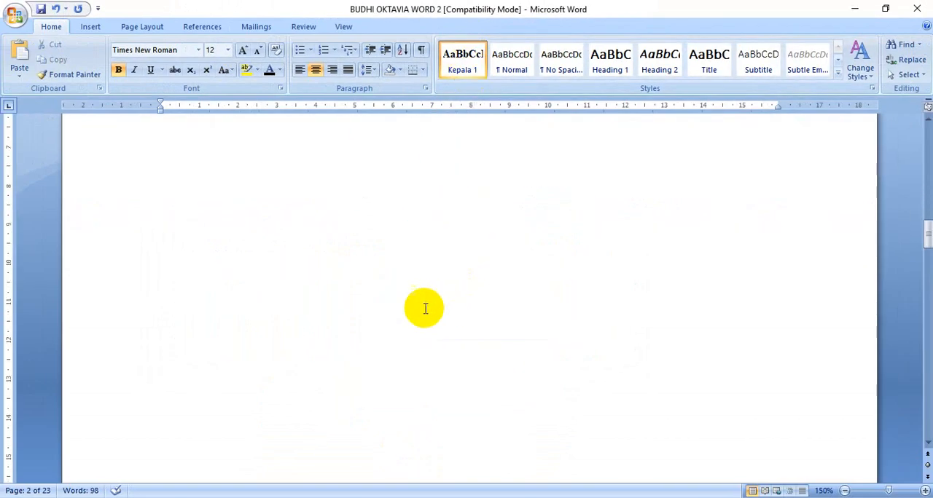
{"action": "scroll", "coordinate": [417, 312], "scroll_direction": "down", "scroll_amount": 3}
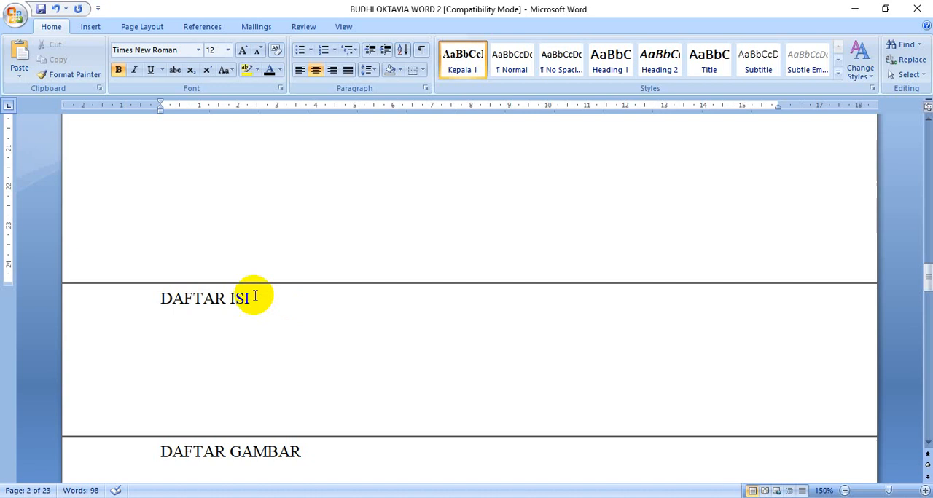
{"action": "left_click", "coordinate": [223, 297]}
{"action": "left_click", "coordinate": [462, 75]}
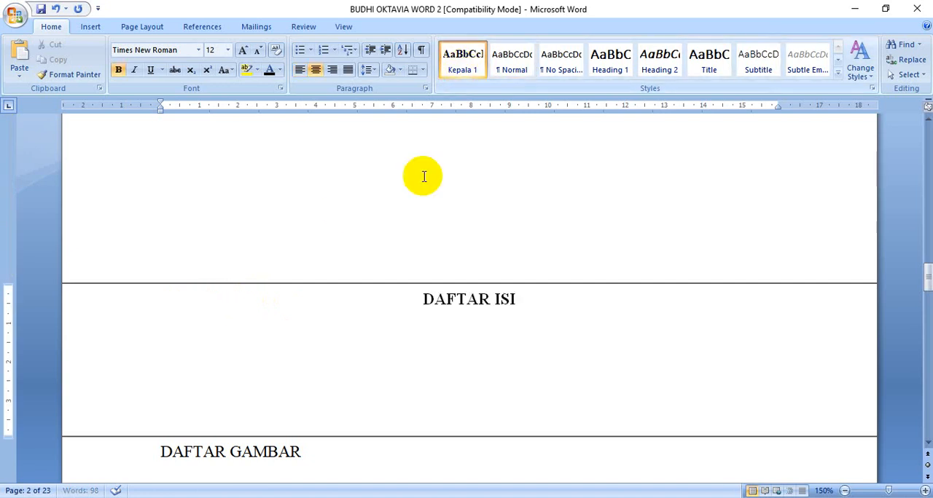
{"action": "scroll", "coordinate": [364, 234], "scroll_direction": "down", "scroll_amount": 4}
{"action": "left_click", "coordinate": [268, 304]}
{"action": "left_click", "coordinate": [459, 71]}
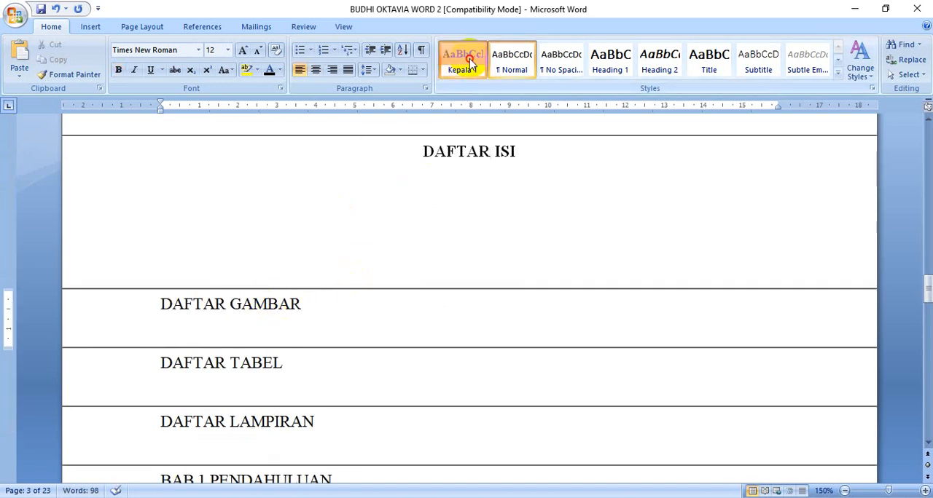
Apply the "Kepala 1" style to the headings "DAFTAR TABEL" and "DAFTAR LAMPIRAN"
{"action": "left_click", "coordinate": [241, 362]}
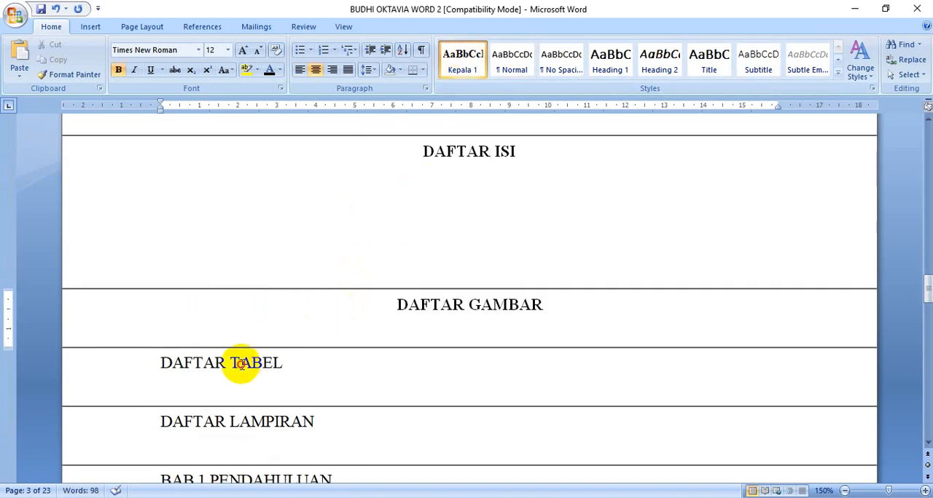
{"action": "left_click", "coordinate": [467, 70]}
{"action": "scroll", "coordinate": [306, 308], "scroll_direction": "down", "scroll_amount": 3}
{"action": "left_click", "coordinate": [279, 322]}
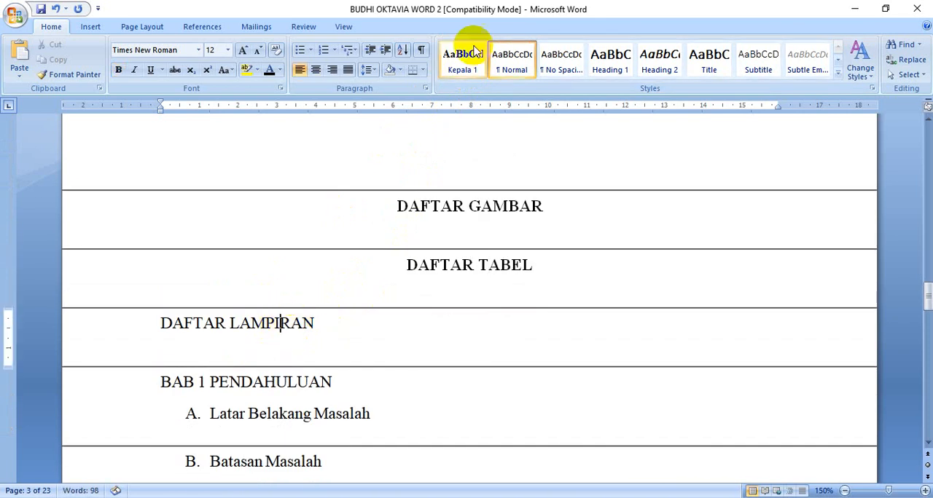
{"action": "left_click", "coordinate": [467, 58]}
Apply the "Kepala 1" style to "BAB 1 PENDAHULUAN", "BAB 2 TINJAUAN PUSTAKA" and "BAB 3 METODE PENELITIAN"
{"action": "scroll", "coordinate": [396, 215], "scroll_direction": "down", "scroll_amount": 6}
{"action": "left_click", "coordinate": [324, 192]}
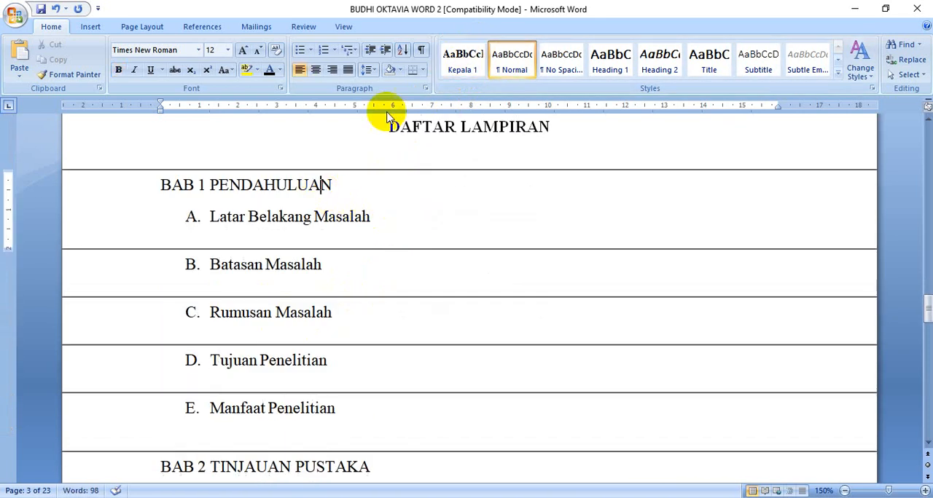
{"action": "left_click", "coordinate": [462, 59]}
{"action": "scroll", "coordinate": [365, 223], "scroll_direction": "down", "scroll_amount": 4}
{"action": "left_click", "coordinate": [306, 325]}
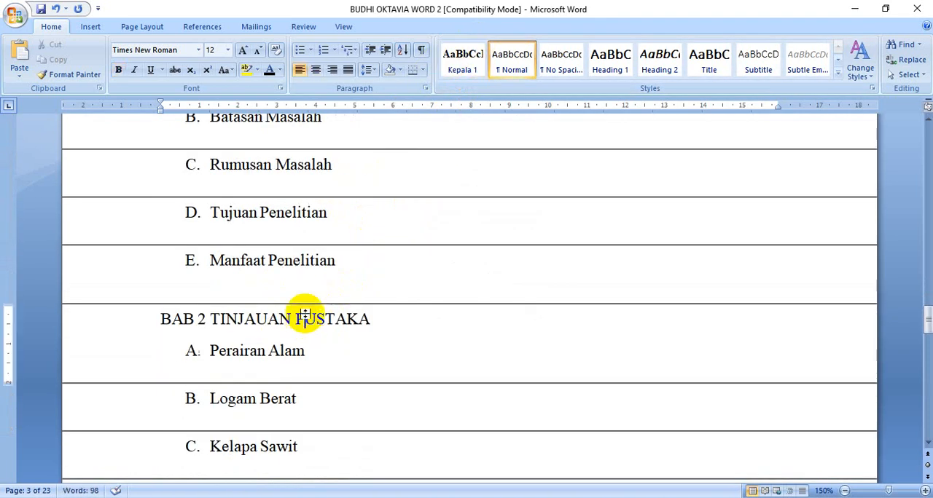
{"action": "left_click", "coordinate": [464, 69]}
{"action": "scroll", "coordinate": [386, 298], "scroll_direction": "down", "scroll_amount": 7}
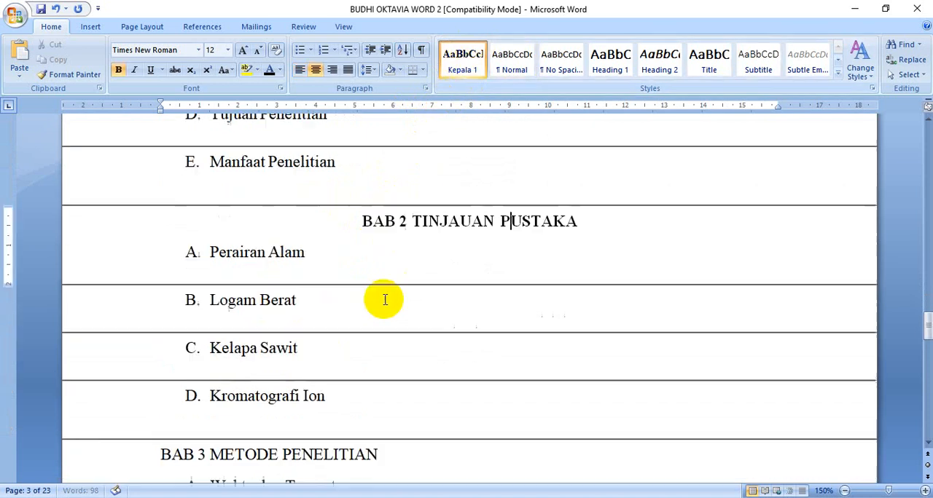
{"action": "left_click", "coordinate": [333, 309]}
{"action": "left_click", "coordinate": [475, 64]}
Apply the "Kepala 1" style to "BAB 4 ANGGARAN BIAYA" and "BAB 5 SKEDUL PENELITIAN"
{"action": "scroll", "coordinate": [384, 229], "scroll_direction": "down", "scroll_amount": 7}
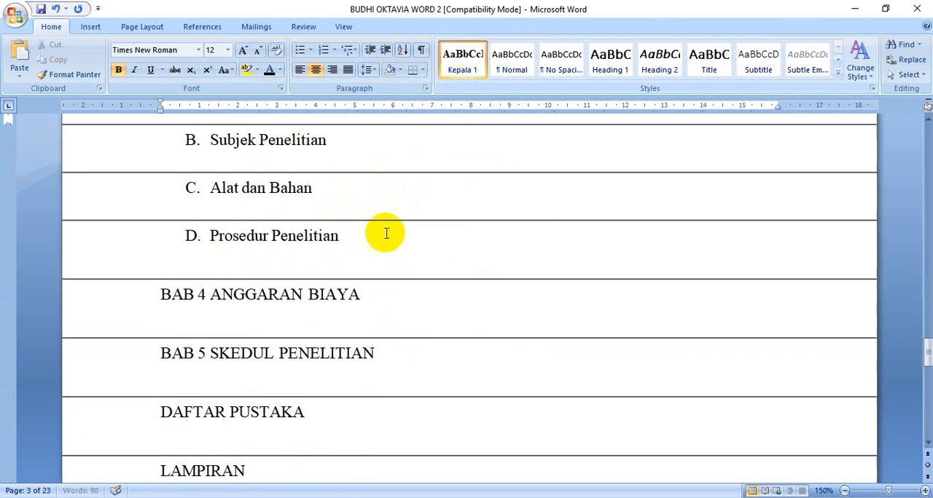
{"action": "left_click", "coordinate": [335, 295]}
{"action": "left_click", "coordinate": [457, 59]}
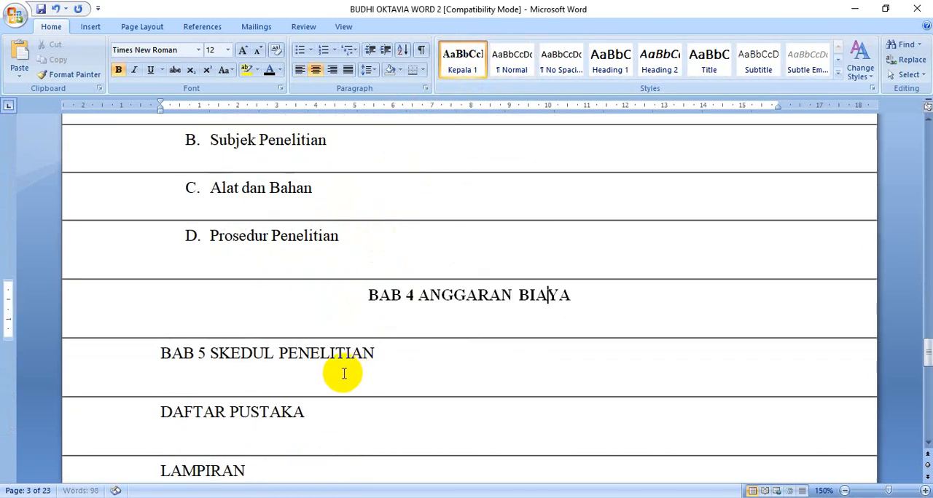
{"action": "left_click", "coordinate": [335, 354]}
{"action": "left_click", "coordinate": [465, 70]}
{"action": "scroll", "coordinate": [329, 272], "scroll_direction": "down", "scroll_amount": 5}
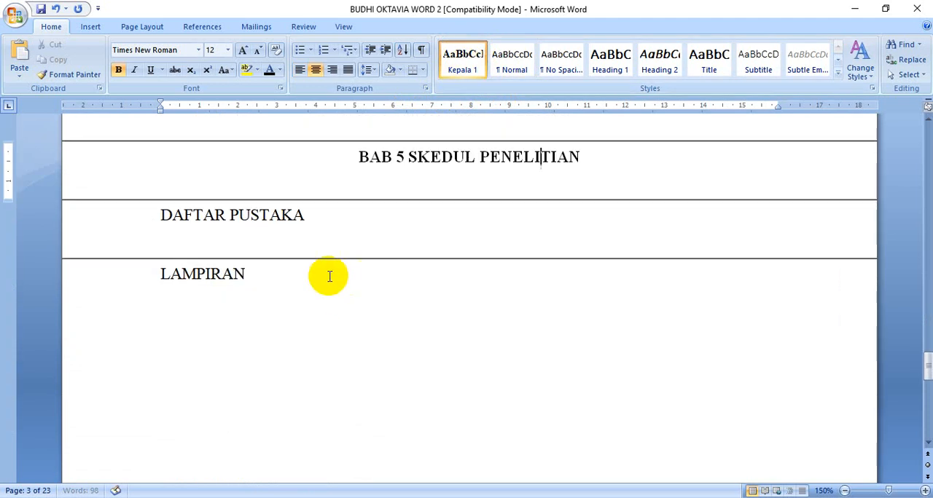
Apply the "Kepala 1" style to the headings "DAFTAR PUSTAKA" and "LAMPIRAN"
{"action": "left_click", "coordinate": [277, 213]}
{"action": "left_click", "coordinate": [461, 64]}
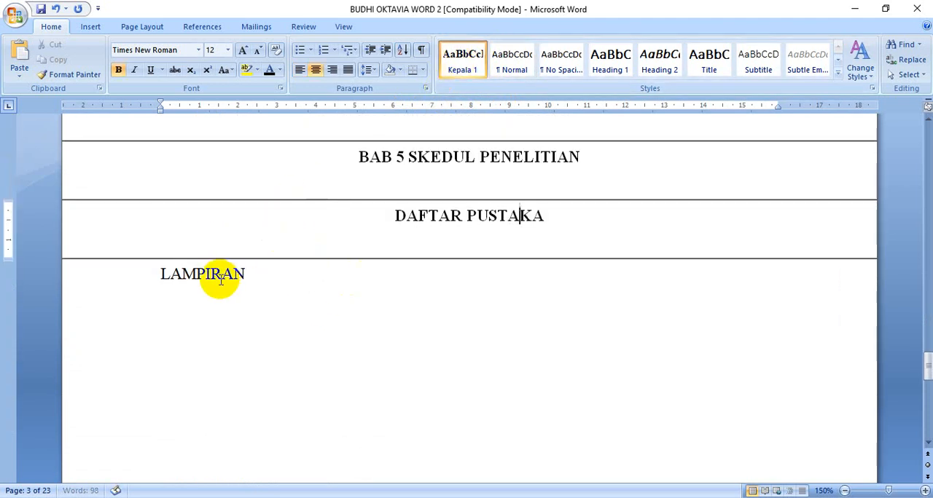
{"action": "left_click", "coordinate": [218, 273]}
{"action": "left_click", "coordinate": [459, 58]}
Italicize the subheading "Latar Belakang Masalah" under "BAB 1 PENDAHULUAN"
{"action": "scroll", "coordinate": [480, 258], "scroll_direction": "up", "scroll_amount": 5}
{"action": "scroll", "coordinate": [481, 259], "scroll_direction": "up", "scroll_amount": 5}
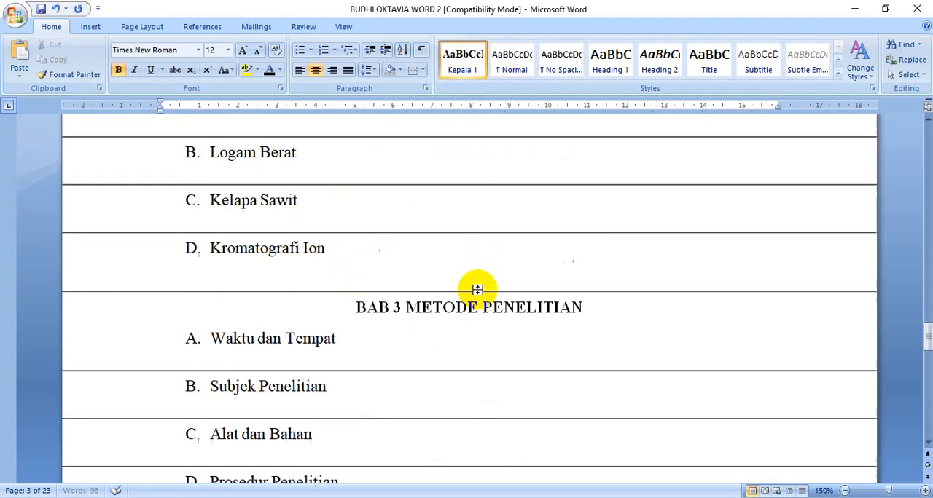
{"action": "scroll", "coordinate": [435, 338], "scroll_direction": "up", "scroll_amount": 4}
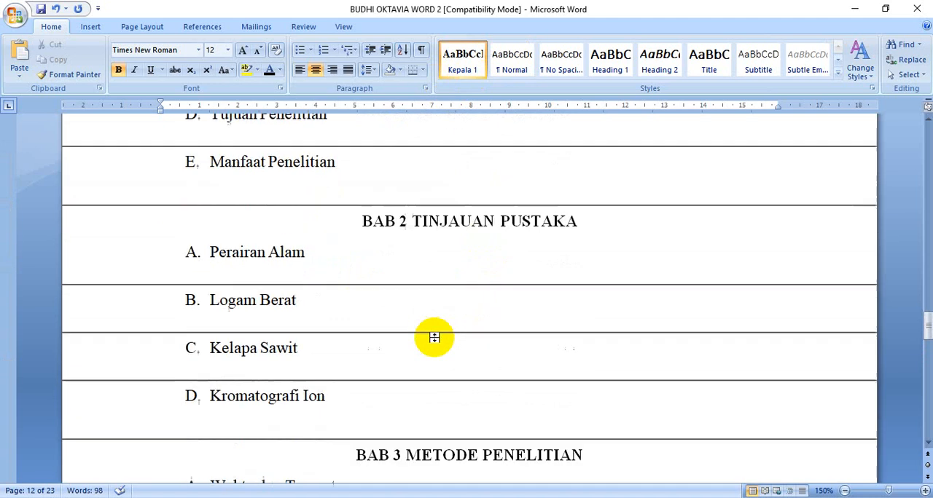
{"action": "scroll", "coordinate": [433, 333], "scroll_direction": "down", "scroll_amount": 3}
{"action": "scroll", "coordinate": [432, 339], "scroll_direction": "up", "scroll_amount": 5}
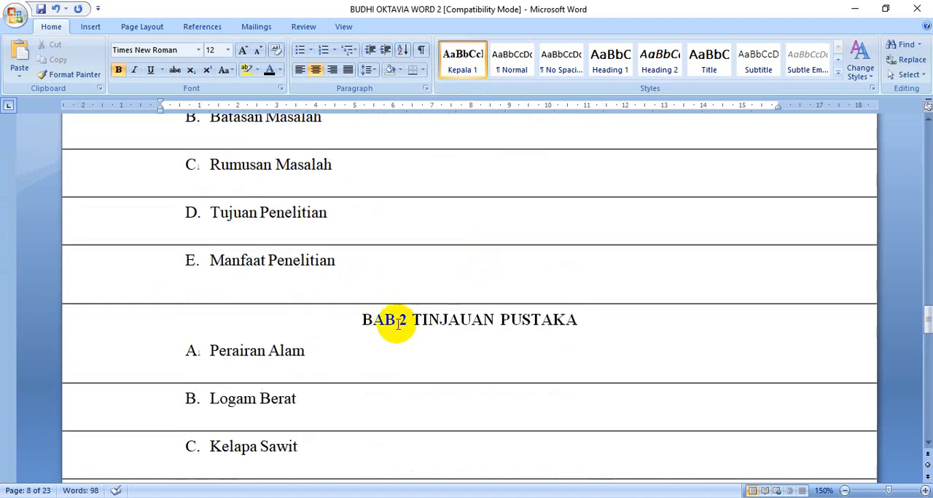
{"action": "scroll", "coordinate": [391, 328], "scroll_direction": "up", "scroll_amount": 5}
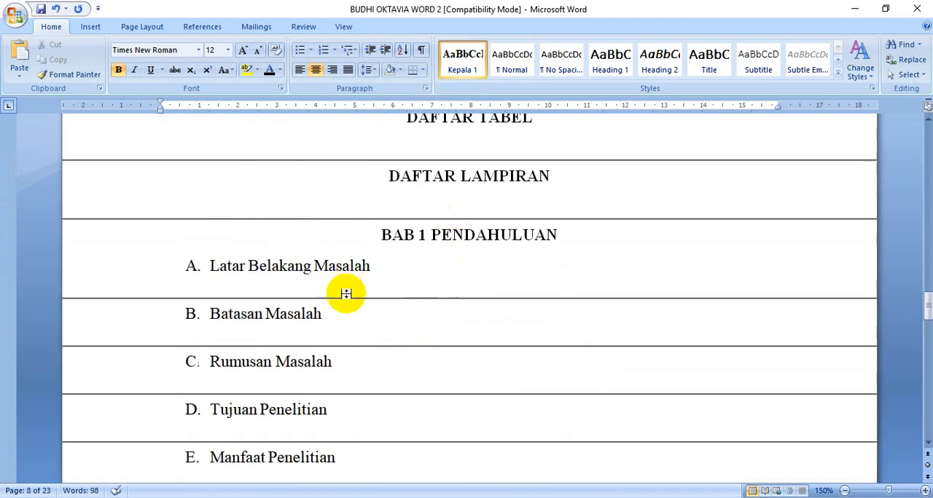
{"action": "left_click", "coordinate": [289, 266]}
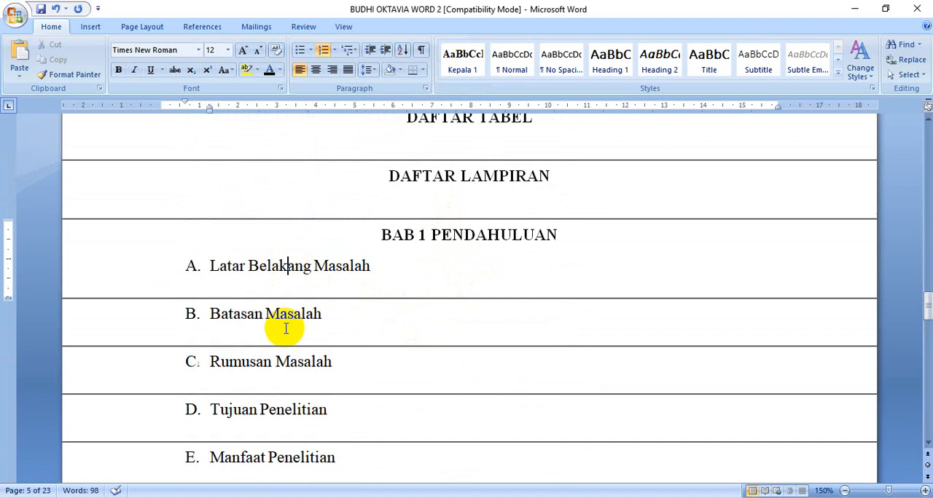
{"action": "left_click", "coordinate": [136, 270]}
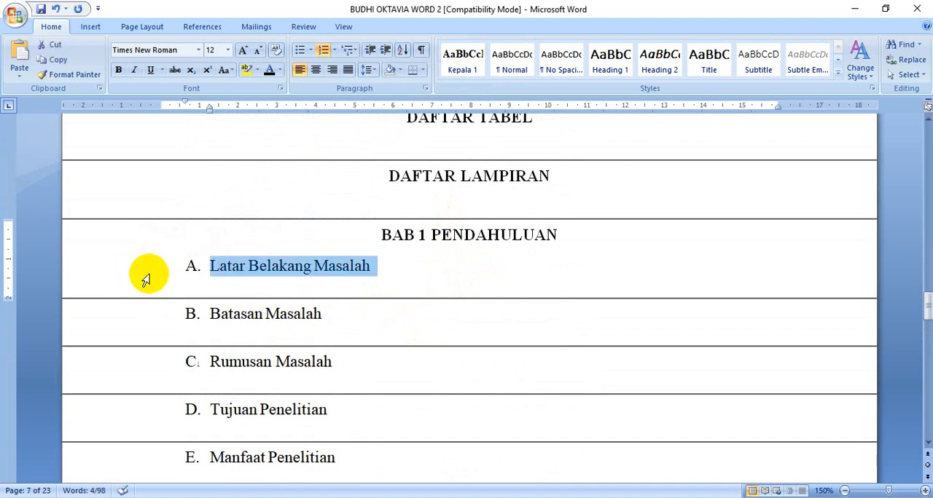
{"action": "left_click", "coordinate": [134, 71]}
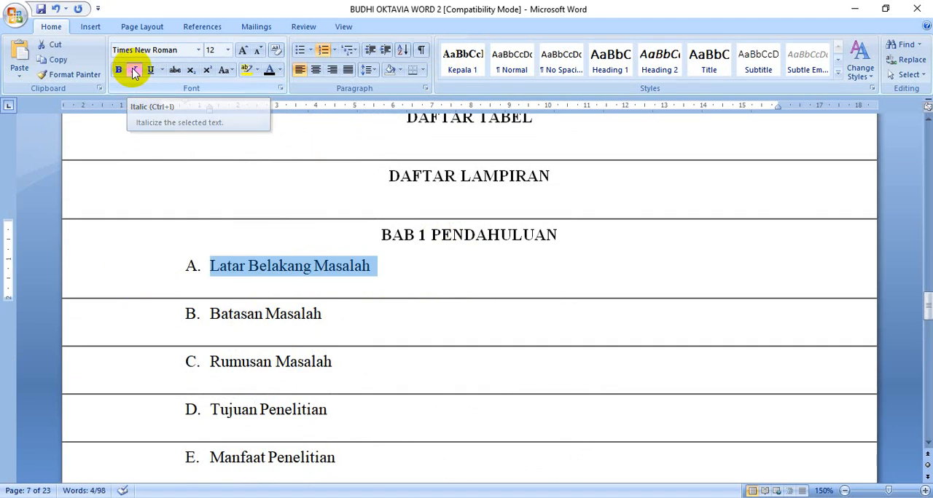
Save the formatting of the selected "Latar Belakang Masalah" subheading as a new quick style named "Kepala 2"
{"action": "left_click", "coordinate": [838, 73]}
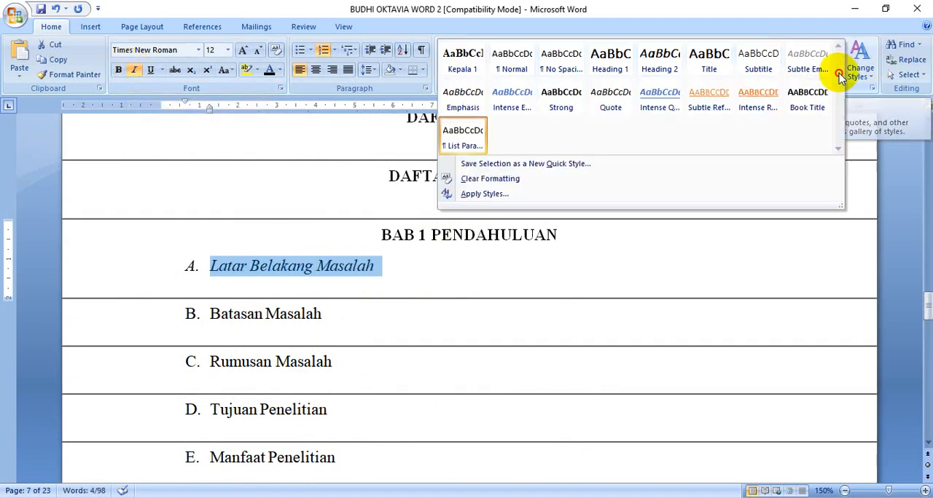
{"action": "left_click", "coordinate": [545, 166]}
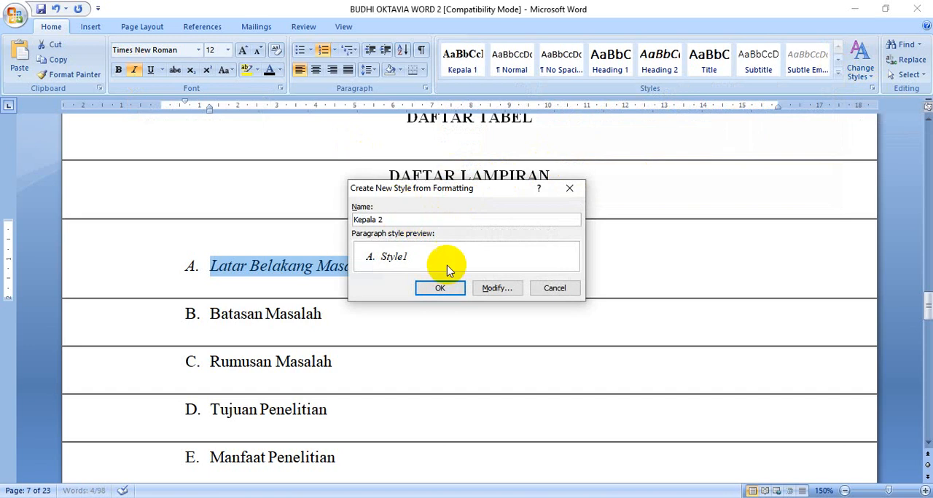
{"action": "left_click", "coordinate": [446, 289]}
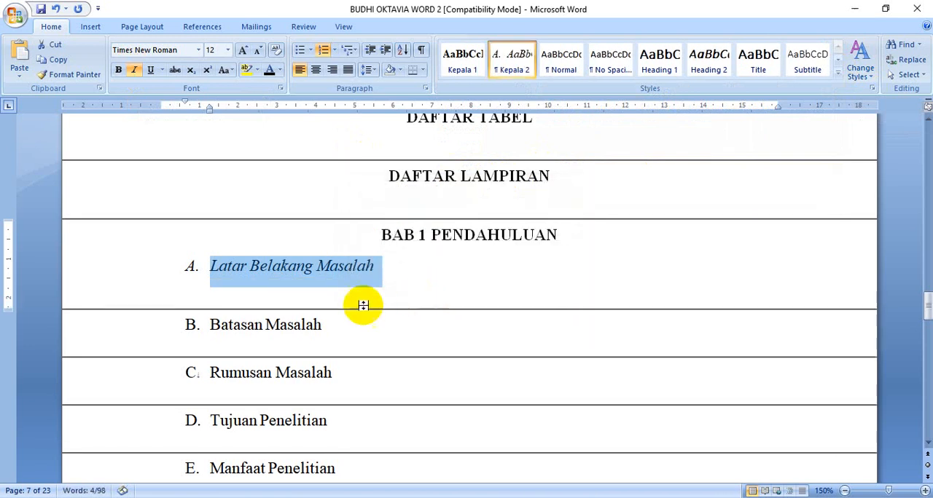
Apply the "Kepala 2" style to the BAB 1 subheadings "Batasan Masalah", "Rumusan Masalah", "Tujuan Penelitian" and "Manfaat Penelitian"
{"action": "left_click", "coordinate": [281, 321]}
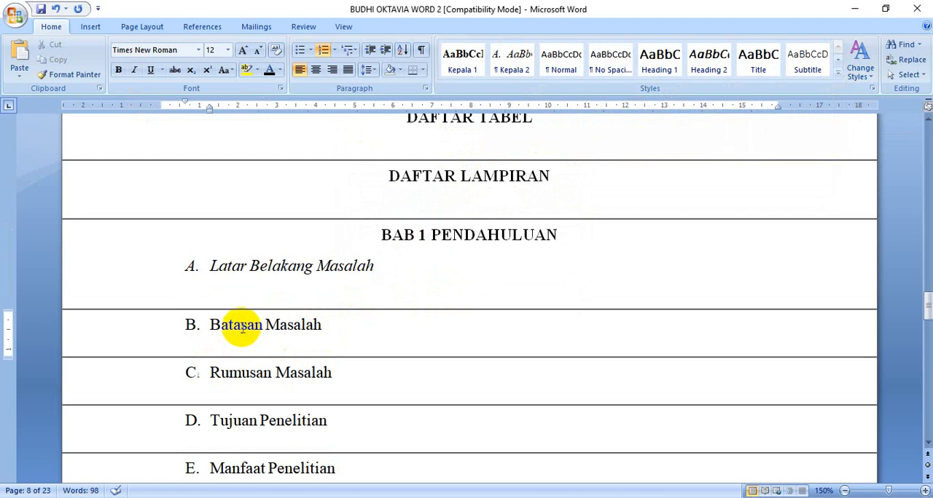
{"action": "left_click", "coordinate": [513, 52]}
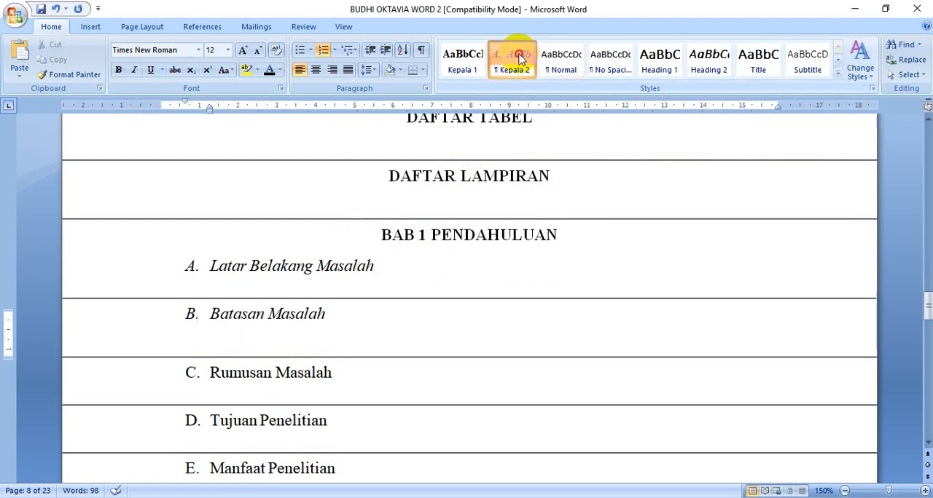
{"action": "scroll", "coordinate": [381, 270], "scroll_direction": "down", "scroll_amount": 3}
{"action": "left_click", "coordinate": [313, 224]}
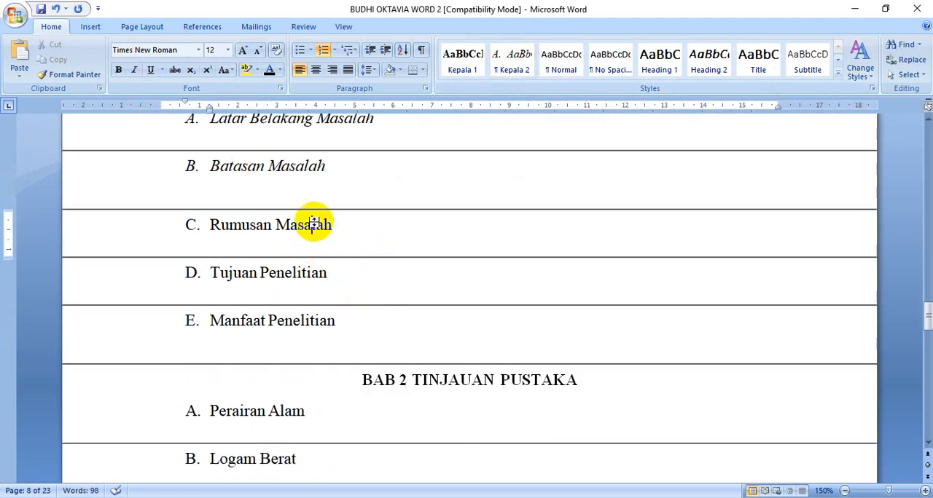
{"action": "left_click", "coordinate": [513, 54]}
{"action": "left_click", "coordinate": [317, 269]}
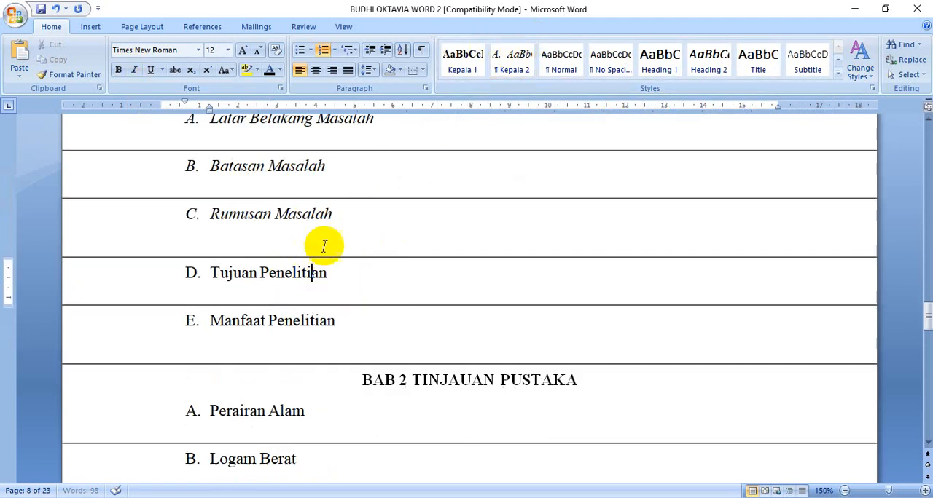
{"action": "left_click", "coordinate": [510, 52]}
{"action": "left_click", "coordinate": [317, 321]}
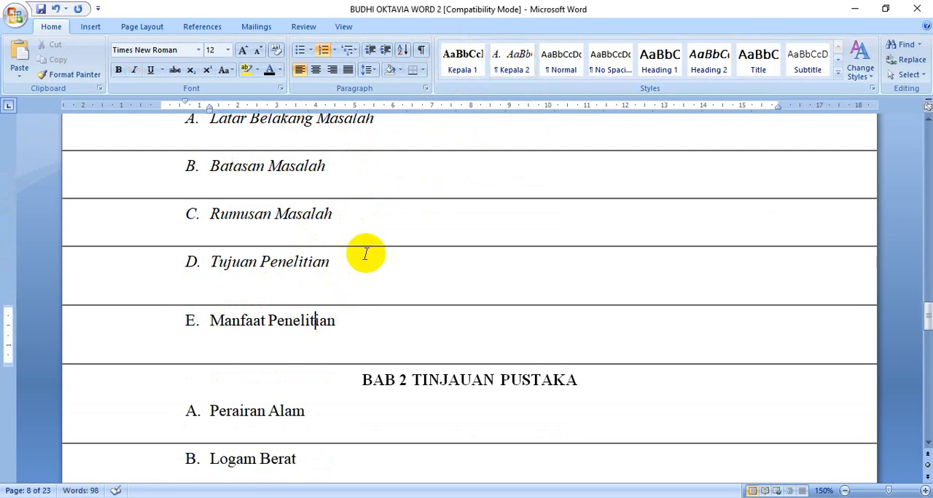
{"action": "left_click", "coordinate": [514, 58]}
Apply the "Kepala 2" style to the BAB 2 subheadings "Perairan Alam", "Logam Berat", "Kelapa Sawit" and "Kromatografi Ion"
{"action": "scroll", "coordinate": [305, 249], "scroll_direction": "down", "scroll_amount": 4}
{"action": "left_click", "coordinate": [267, 203]}
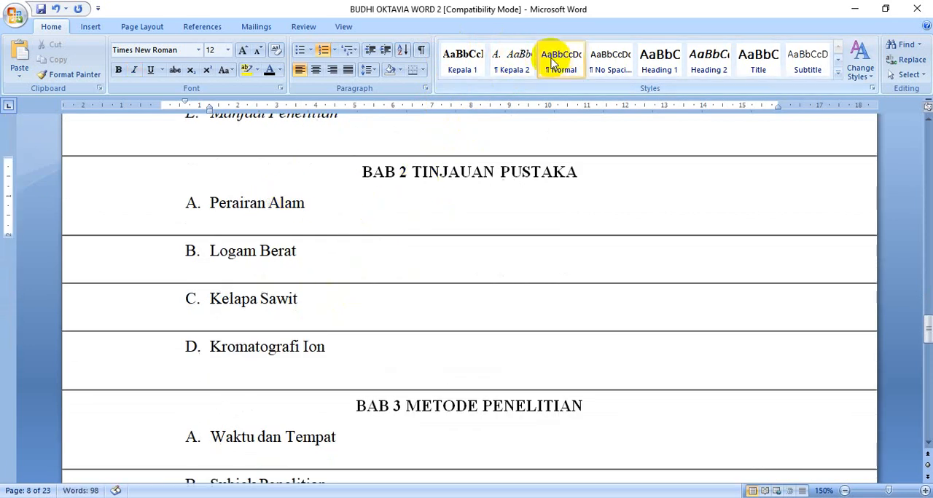
{"action": "left_click", "coordinate": [513, 57]}
{"action": "left_click", "coordinate": [264, 269]}
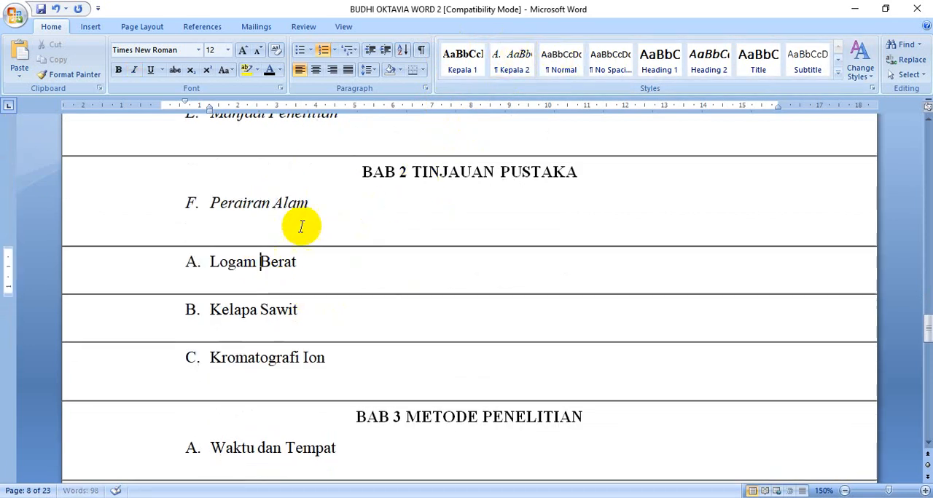
{"action": "left_click", "coordinate": [513, 56]}
{"action": "left_click", "coordinate": [270, 309]}
{"action": "left_click", "coordinate": [514, 59]}
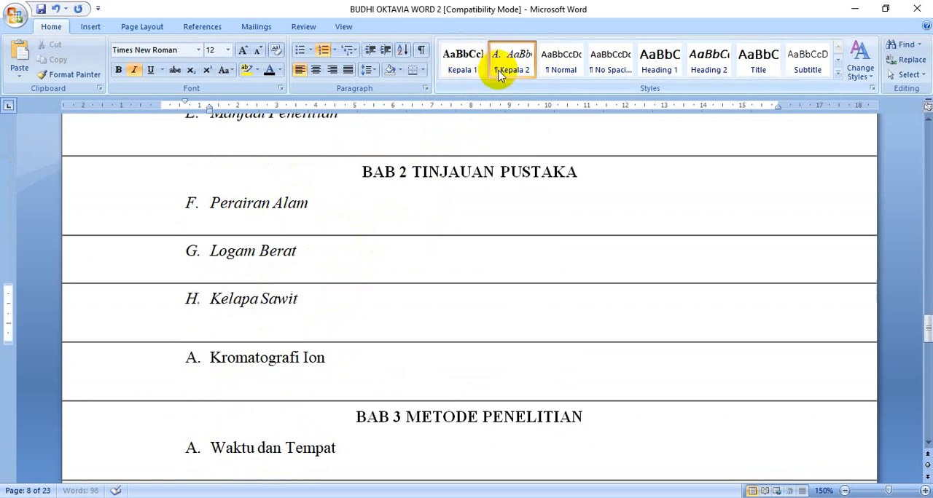
{"action": "scroll", "coordinate": [333, 258], "scroll_direction": "down", "scroll_amount": 2}
{"action": "left_click", "coordinate": [304, 258]}
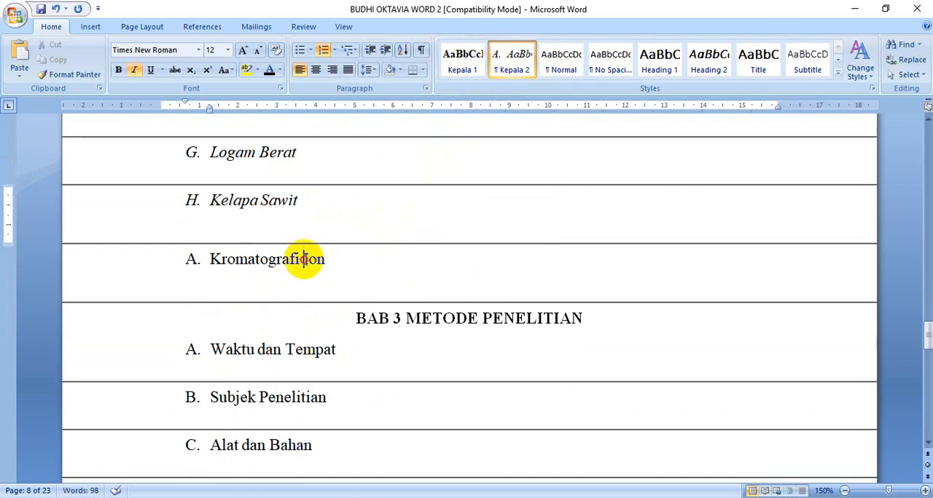
{"action": "left_click", "coordinate": [513, 59]}
Apply the "Kepala 2" style to the BAB 3 subheadings "Waktu dan Tempat", "Subjek Penelitian", "Alat dan Bahan" and "Prosedur Penelitian"
{"action": "scroll", "coordinate": [430, 192], "scroll_direction": "down", "scroll_amount": 3}
{"action": "left_click", "coordinate": [327, 195]}
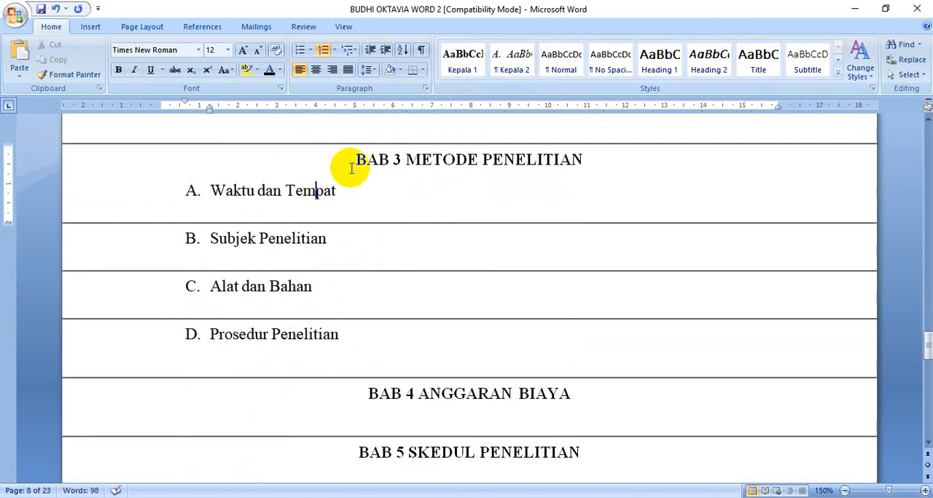
{"action": "left_click", "coordinate": [514, 58]}
{"action": "left_click", "coordinate": [309, 250]}
{"action": "left_click", "coordinate": [514, 59]}
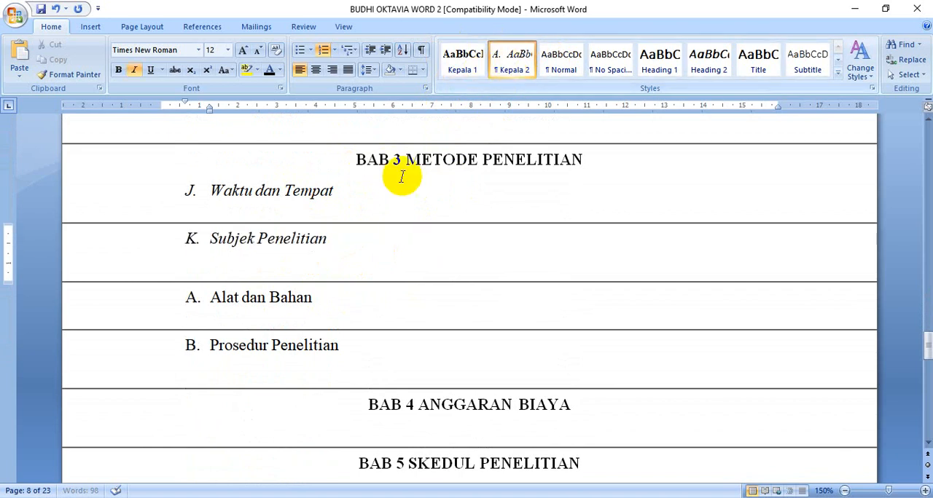
{"action": "left_click", "coordinate": [514, 59]}
{"action": "left_click", "coordinate": [288, 346]}
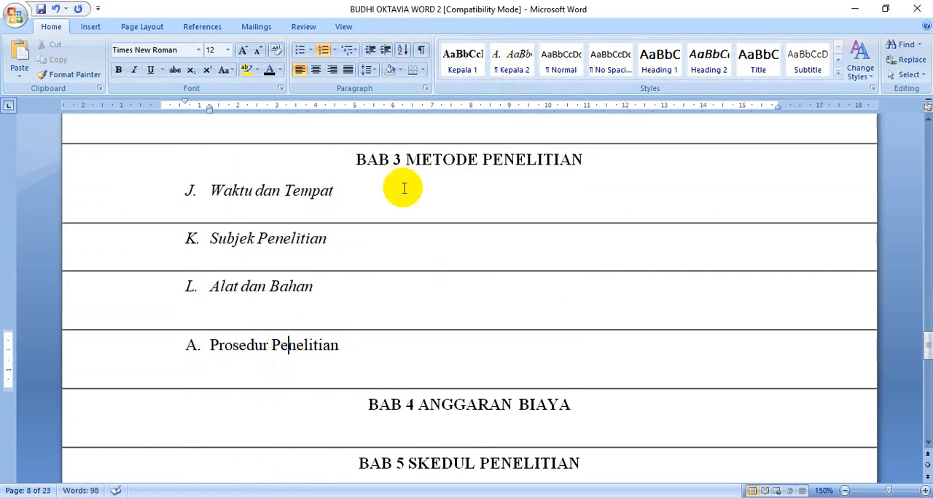
{"action": "left_click", "coordinate": [514, 59]}
Restart the subheading lettering at A for "Perairan Alam" in BAB 2 and "Waktu dan Tempat" in BAB 3
{"action": "scroll", "coordinate": [443, 254], "scroll_direction": "up", "scroll_amount": 5}
{"action": "scroll", "coordinate": [448, 241], "scroll_direction": "up", "scroll_amount": 1}
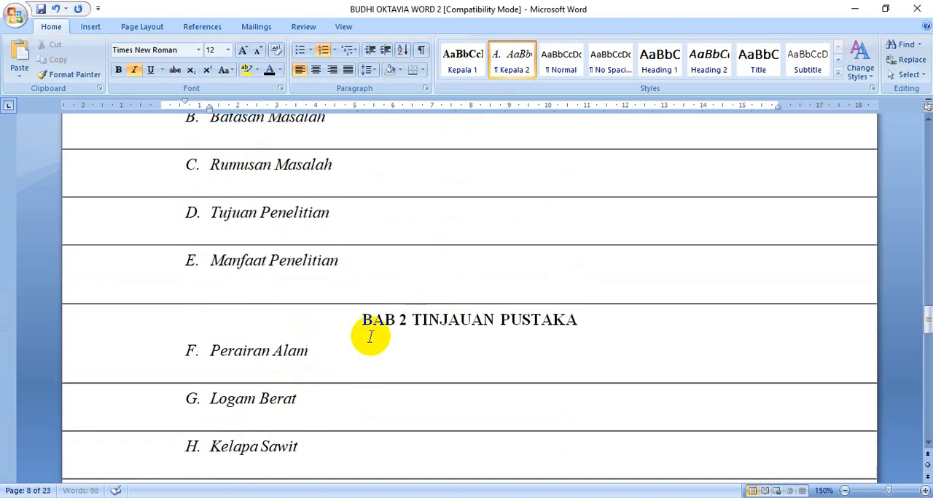
{"action": "right_click", "coordinate": [191, 350]}
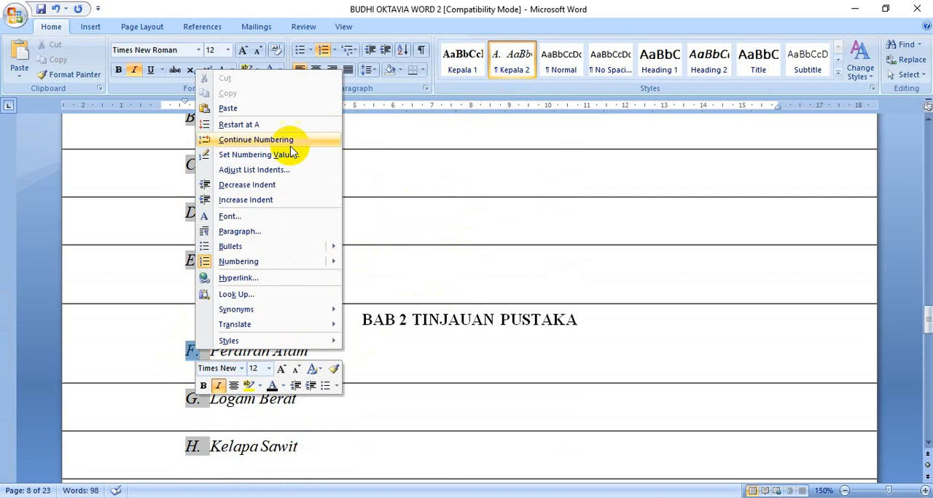
{"action": "left_click", "coordinate": [268, 128]}
{"action": "scroll", "coordinate": [291, 241], "scroll_direction": "down", "scroll_amount": 6}
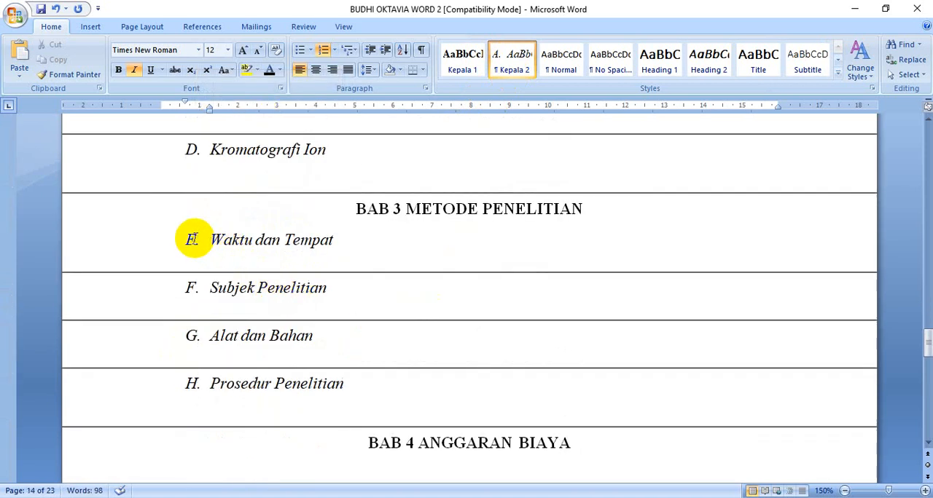
{"action": "right_click", "coordinate": [191, 240]}
{"action": "left_click", "coordinate": [237, 266]}
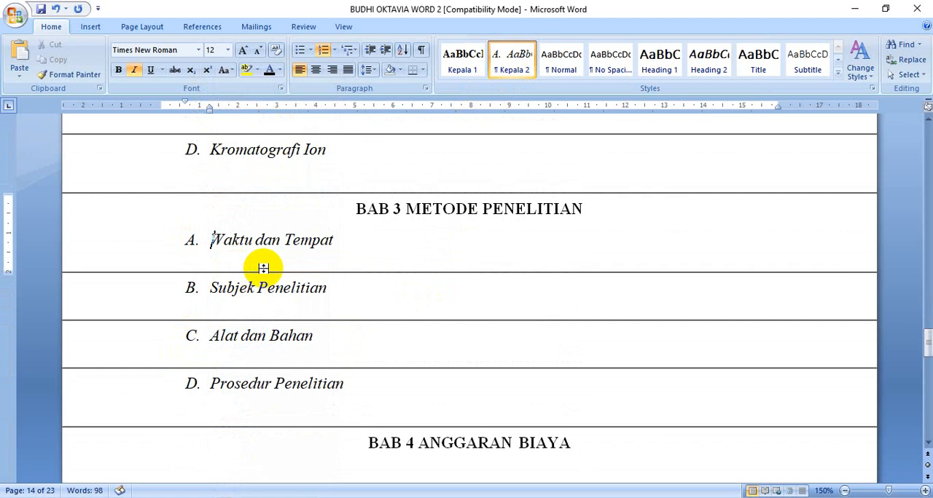
Review the styled chapter headings and lettered subheadings, and read the numbered instructions in the "MATERI WORD 2" document
{"action": "scroll", "coordinate": [393, 279], "scroll_direction": "down", "scroll_amount": 3}
{"action": "scroll", "coordinate": [393, 279], "scroll_direction": "up", "scroll_amount": 7}
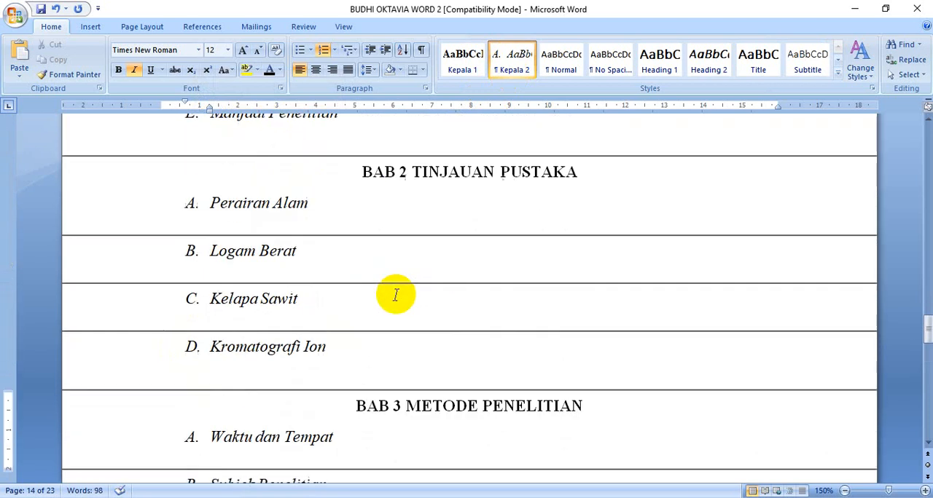
{"action": "scroll", "coordinate": [396, 293], "scroll_direction": "up", "scroll_amount": 2}
{"action": "scroll", "coordinate": [412, 292], "scroll_direction": "down", "scroll_amount": 1}
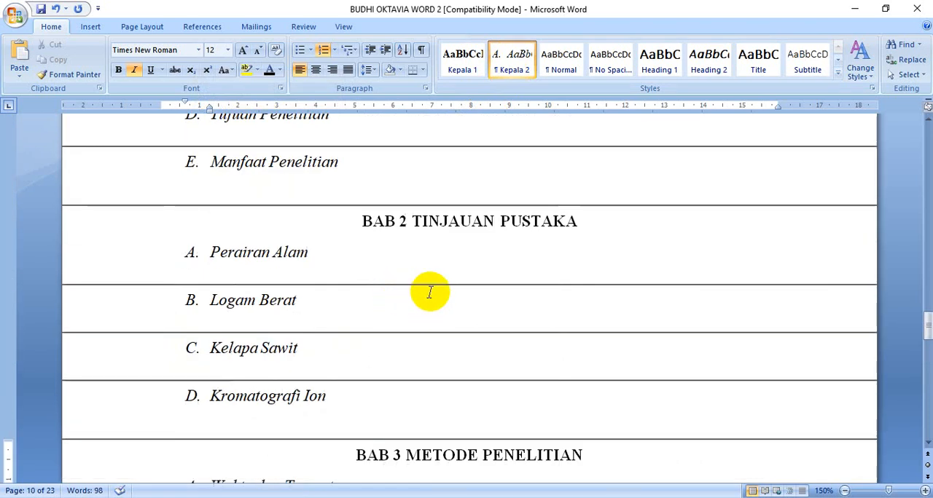
{"action": "scroll", "coordinate": [500, 251], "scroll_direction": "up", "scroll_amount": 2}
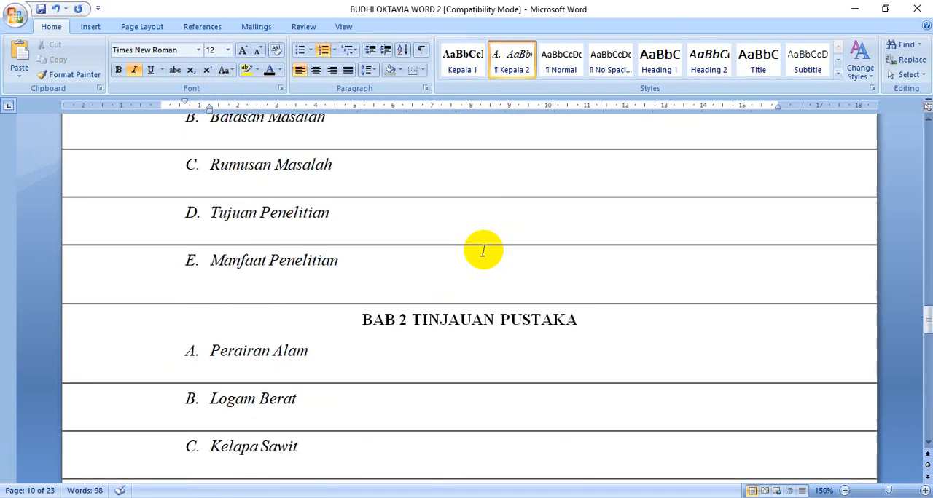
{"action": "scroll", "coordinate": [482, 250], "scroll_direction": "up", "scroll_amount": 7}
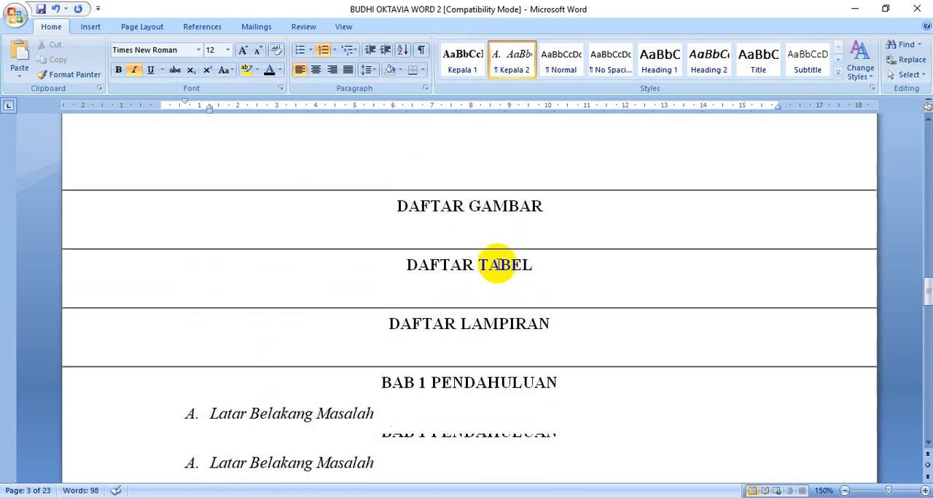
{"action": "scroll", "coordinate": [497, 265], "scroll_direction": "down", "scroll_amount": 2}
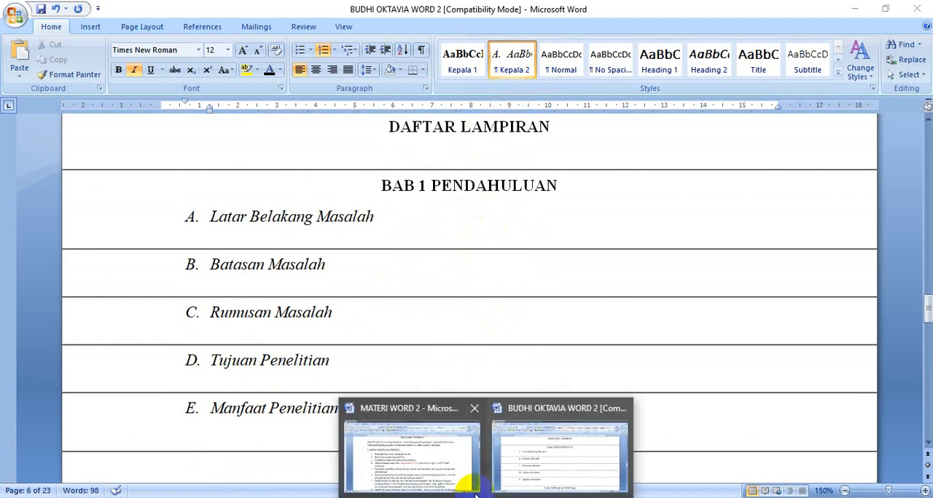
{"action": "left_click", "coordinate": [426, 463]}
{"action": "scroll", "coordinate": [327, 353], "scroll_direction": "down", "scroll_amount": 1}
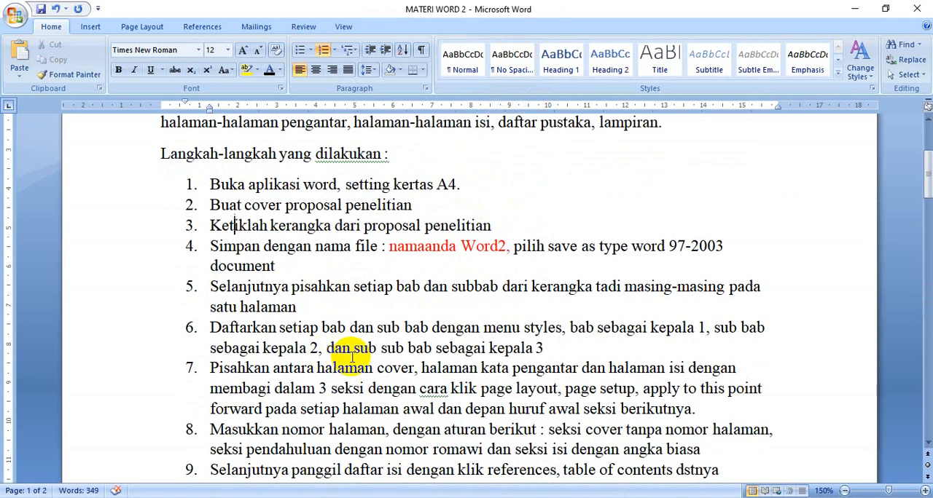
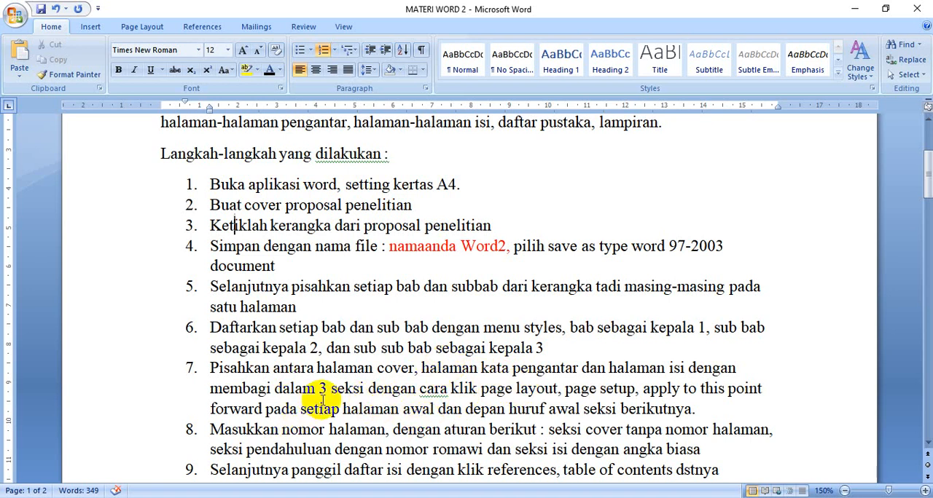
Switch to the proposal document and show the white space between pages around the cover and "KATA PENGANTAR"
{"action": "scroll", "coordinate": [306, 386], "scroll_direction": "down", "scroll_amount": 1}
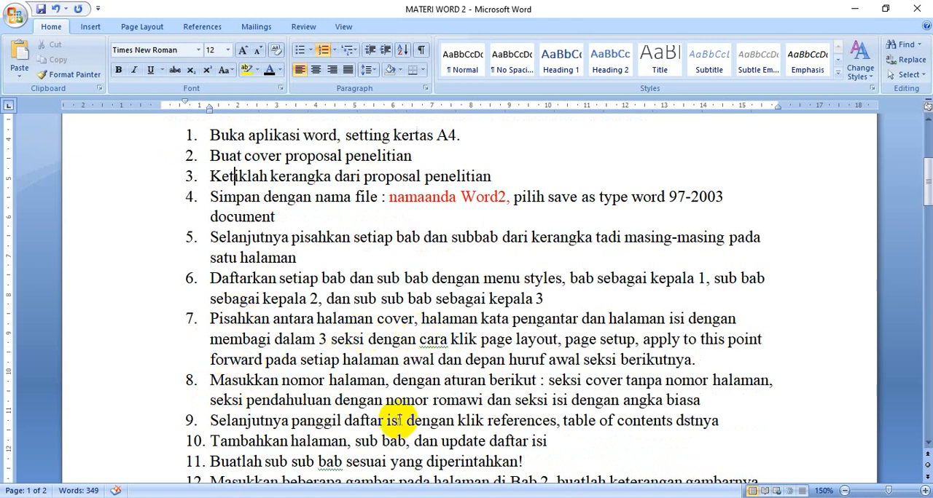
{"action": "left_click", "coordinate": [507, 470]}
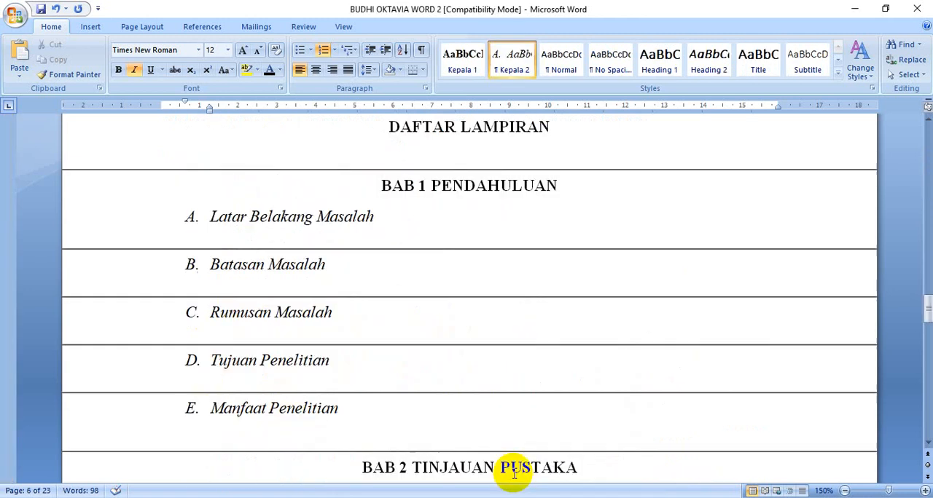
{"action": "scroll", "coordinate": [416, 375], "scroll_direction": "up", "scroll_amount": 3}
{"action": "scroll", "coordinate": [416, 375], "scroll_direction": "up", "scroll_amount": 8}
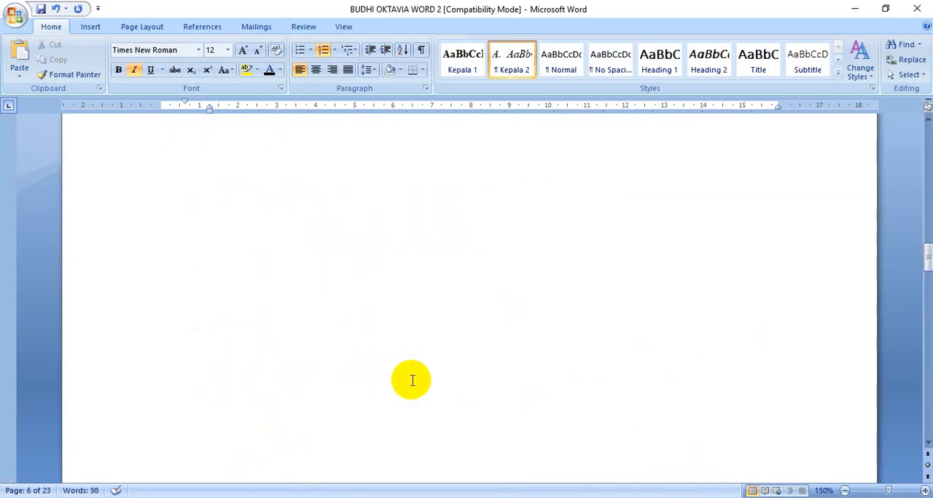
{"action": "scroll", "coordinate": [412, 381], "scroll_direction": "up", "scroll_amount": 10}
{"action": "scroll", "coordinate": [393, 379], "scroll_direction": "down", "scroll_amount": 2}
{"action": "left_click", "coordinate": [385, 241]}
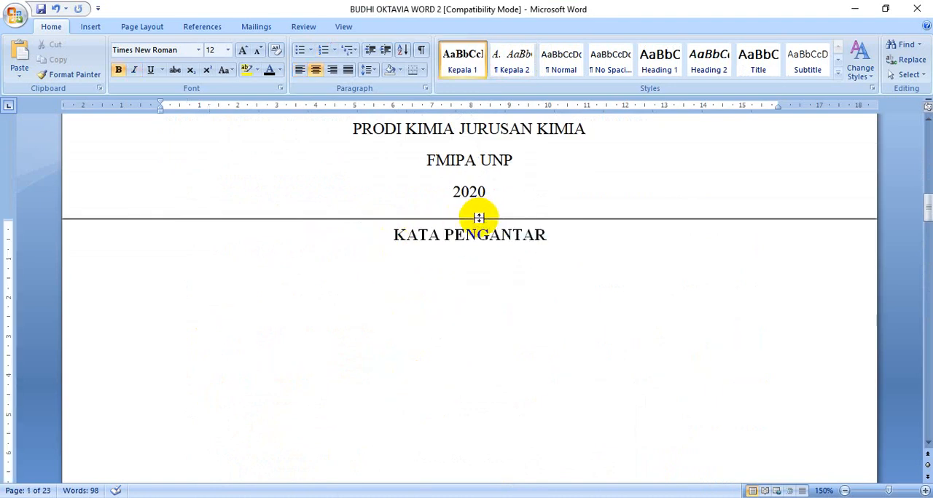
{"action": "double_click", "coordinate": [478, 215]}
{"action": "scroll", "coordinate": [504, 359], "scroll_direction": "down", "scroll_amount": 2}
Start a new section directly before the "KATA PENGANTAR" heading by applying the A4 page setup from this point forward
{"action": "left_click", "coordinate": [454, 303]}
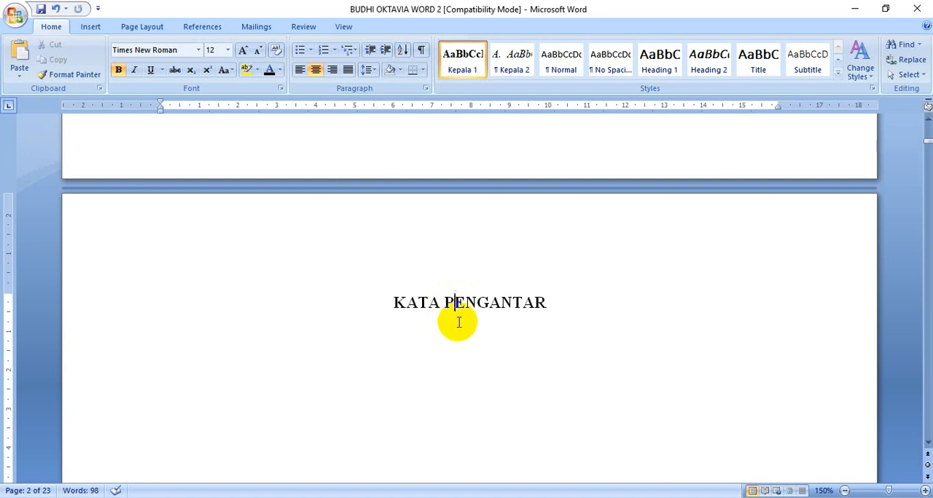
{"action": "left_click", "coordinate": [395, 303]}
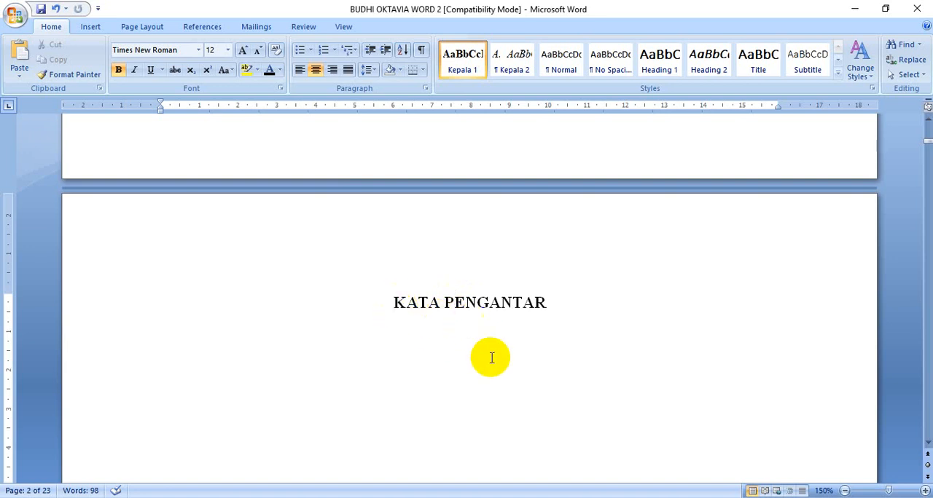
{"action": "scroll", "coordinate": [492, 341], "scroll_direction": "up", "scroll_amount": 3}
{"action": "scroll", "coordinate": [489, 344], "scroll_direction": "down", "scroll_amount": 3}
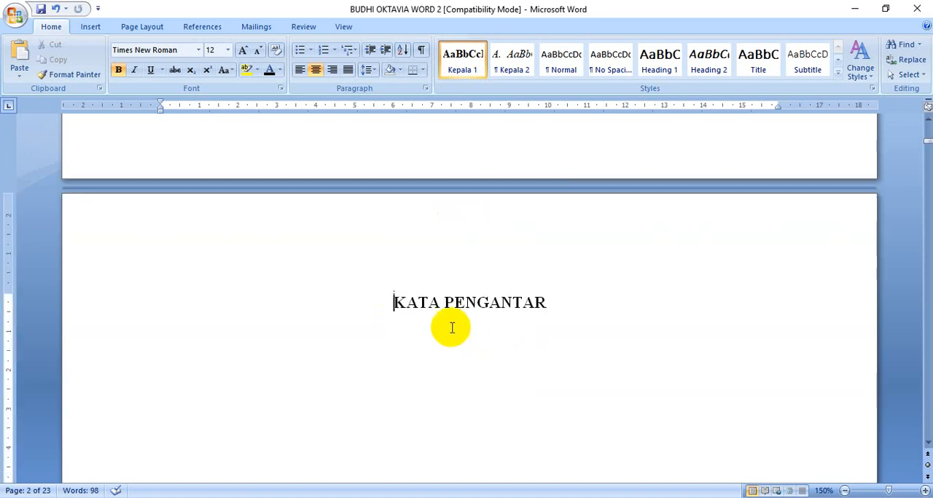
{"action": "scroll", "coordinate": [463, 345], "scroll_direction": "up", "scroll_amount": 4}
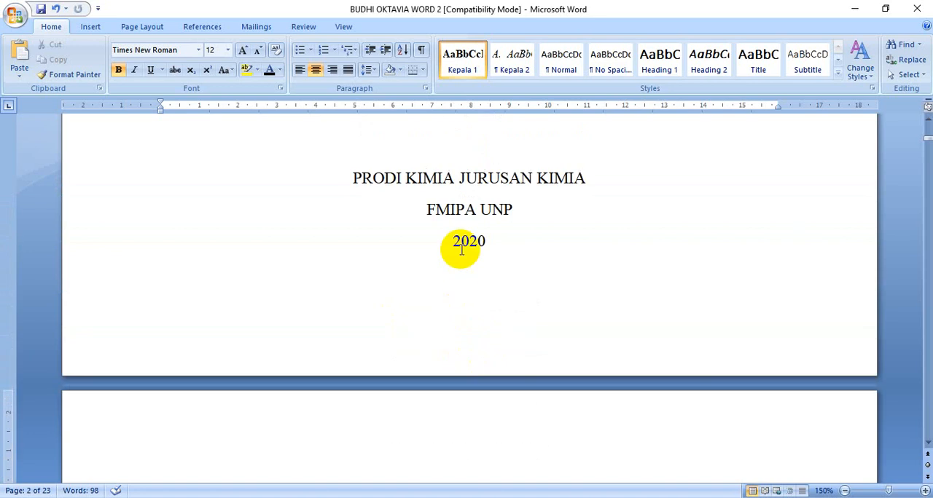
{"action": "scroll", "coordinate": [462, 250], "scroll_direction": "down", "scroll_amount": 4}
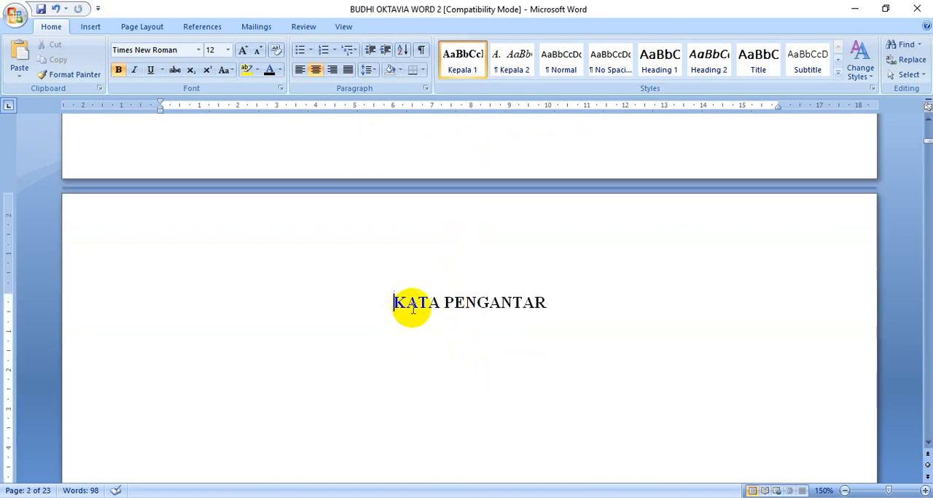
{"action": "scroll", "coordinate": [501, 215], "scroll_direction": "up", "scroll_amount": 3}
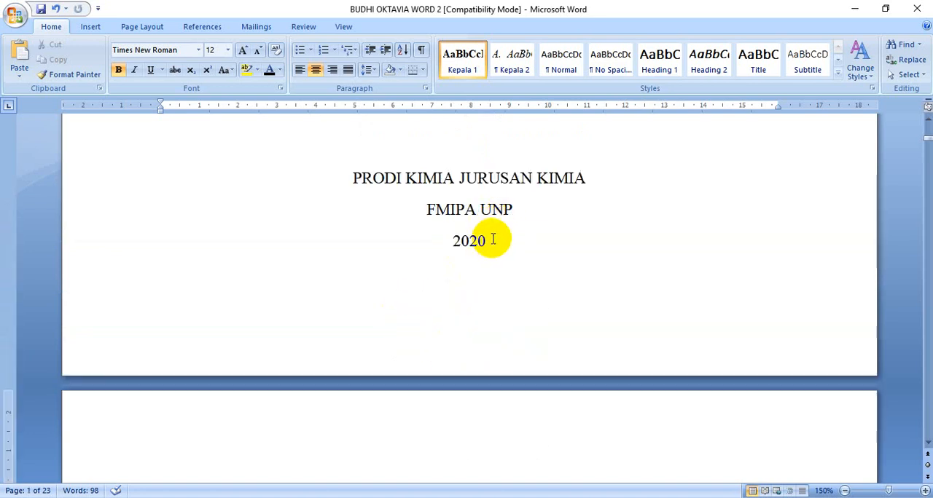
{"action": "scroll", "coordinate": [494, 245], "scroll_direction": "down", "scroll_amount": 2}
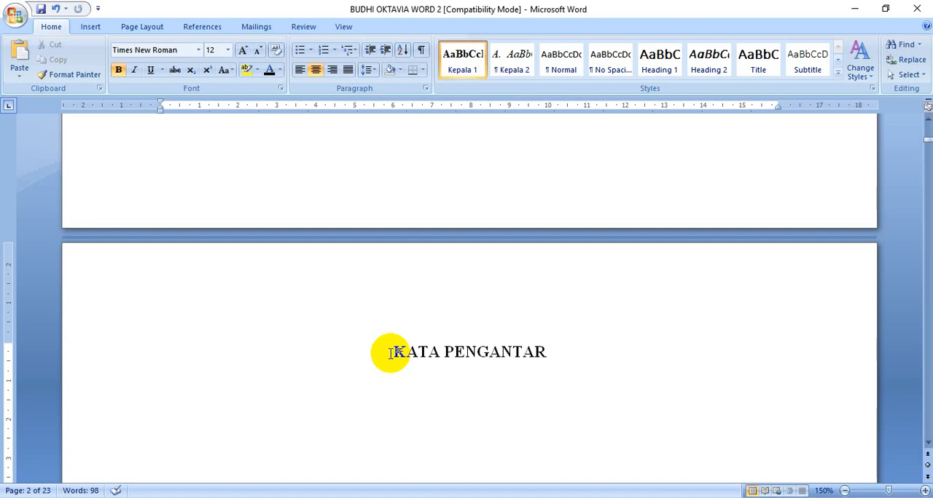
{"action": "scroll", "coordinate": [410, 357], "scroll_direction": "down", "scroll_amount": 1}
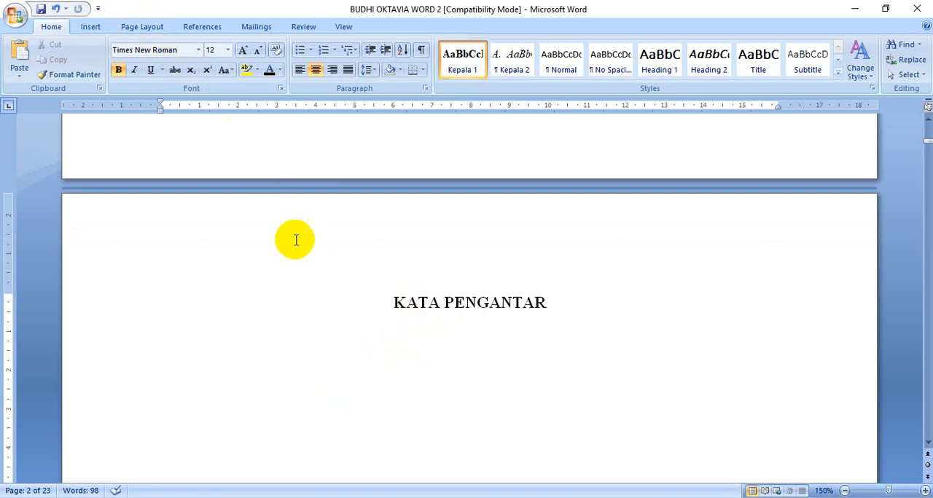
{"action": "left_click", "coordinate": [143, 26]}
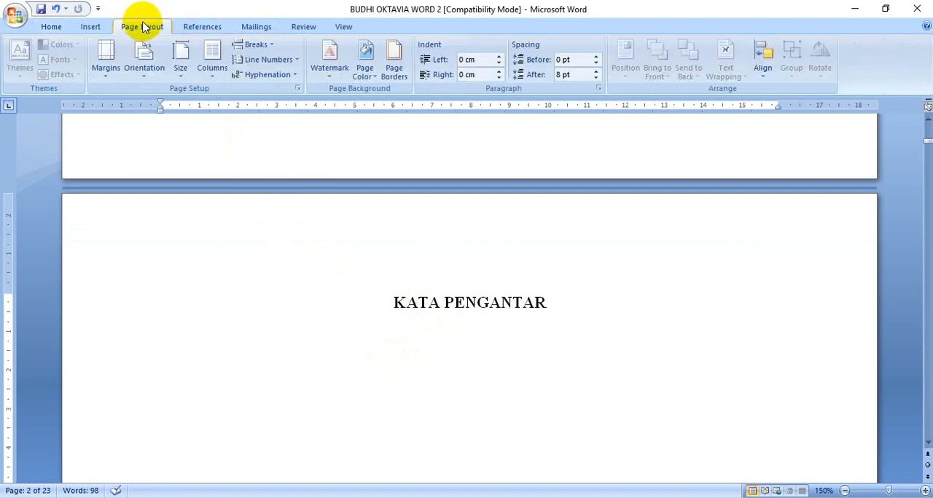
{"action": "left_click", "coordinate": [297, 88]}
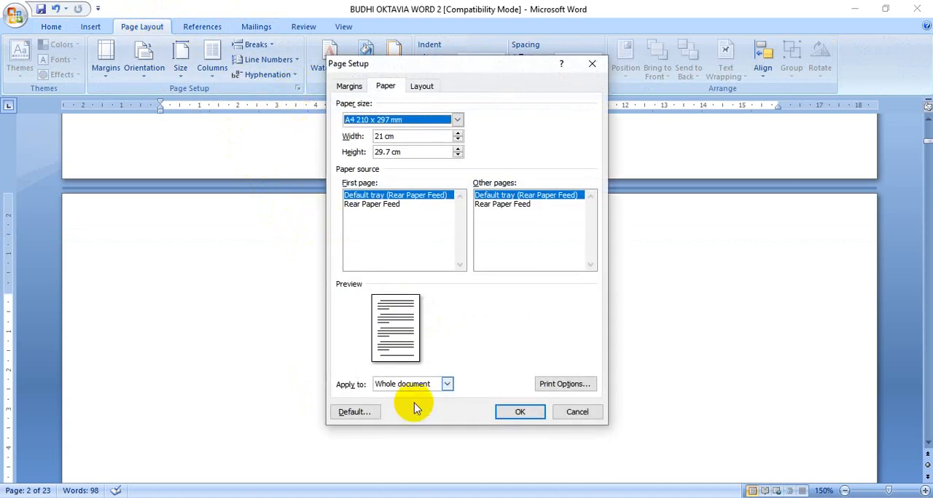
{"action": "left_click", "coordinate": [446, 383]}
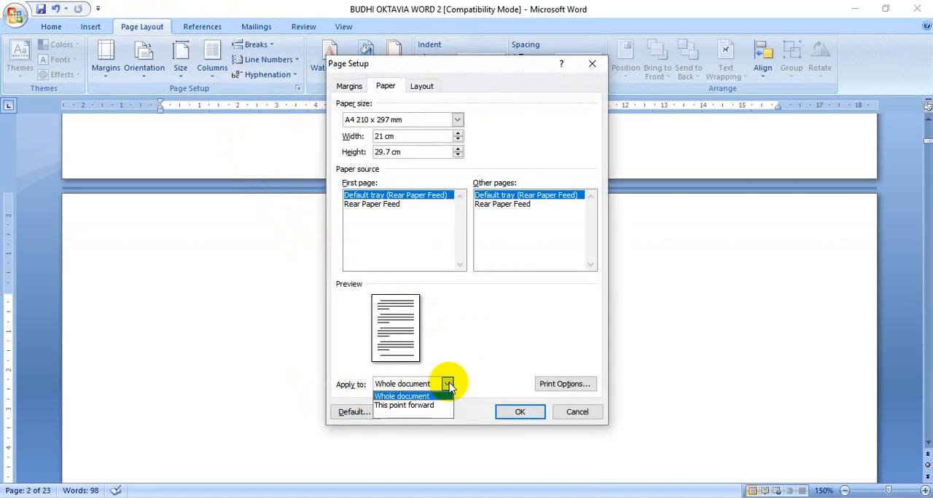
{"action": "left_click", "coordinate": [516, 412]}
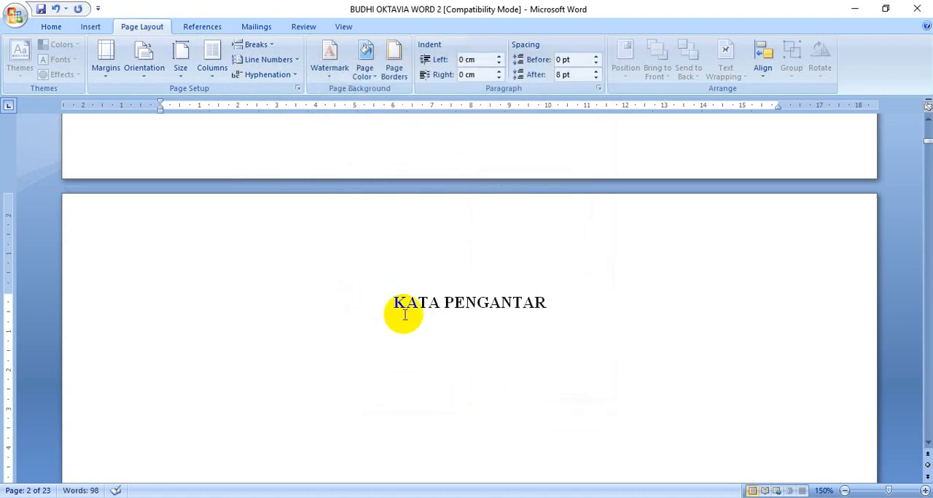
Format the page numbers of the "KATA PENGANTAR" section as lowercase Roman numerals (i, ii, iii, ...) starting at i
{"action": "left_click", "coordinate": [91, 28]}
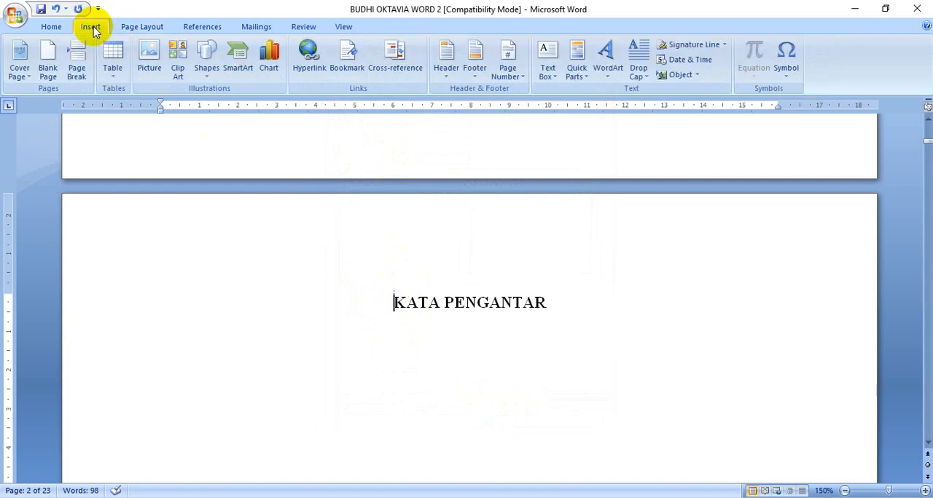
{"action": "left_click", "coordinate": [506, 69]}
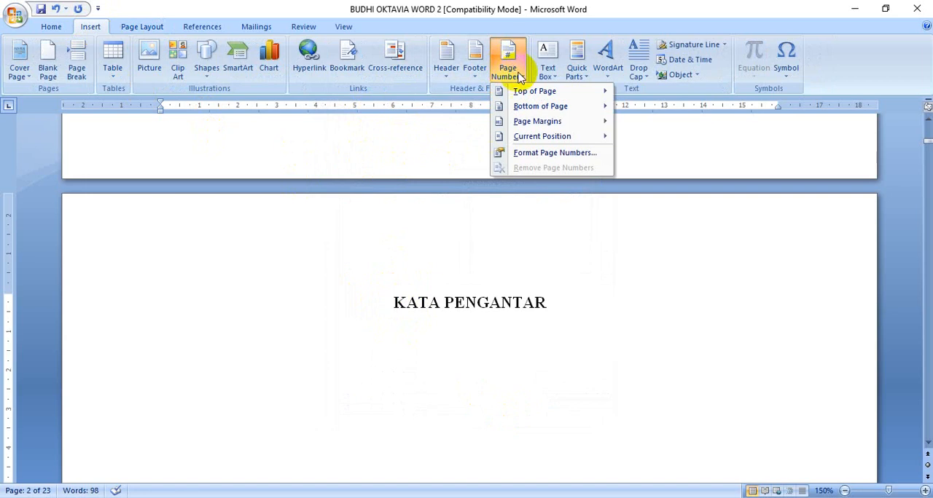
{"action": "left_click", "coordinate": [550, 153]}
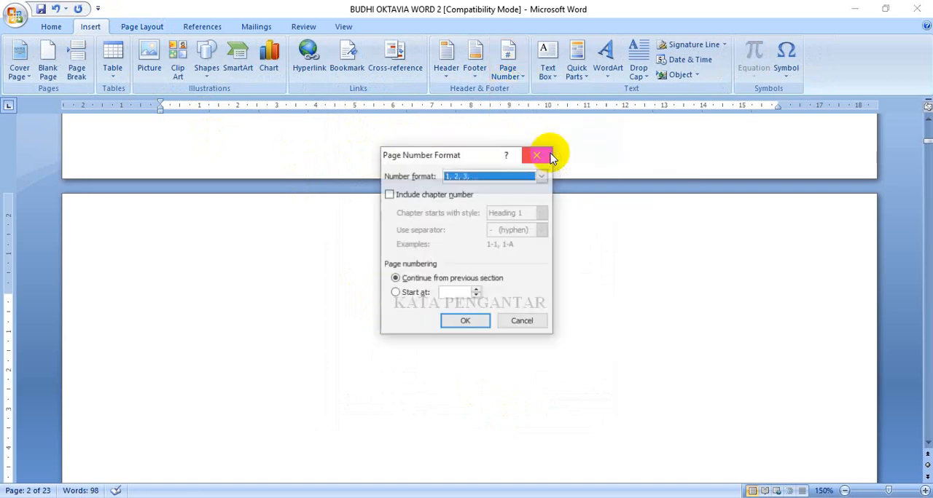
{"action": "left_click", "coordinate": [541, 179]}
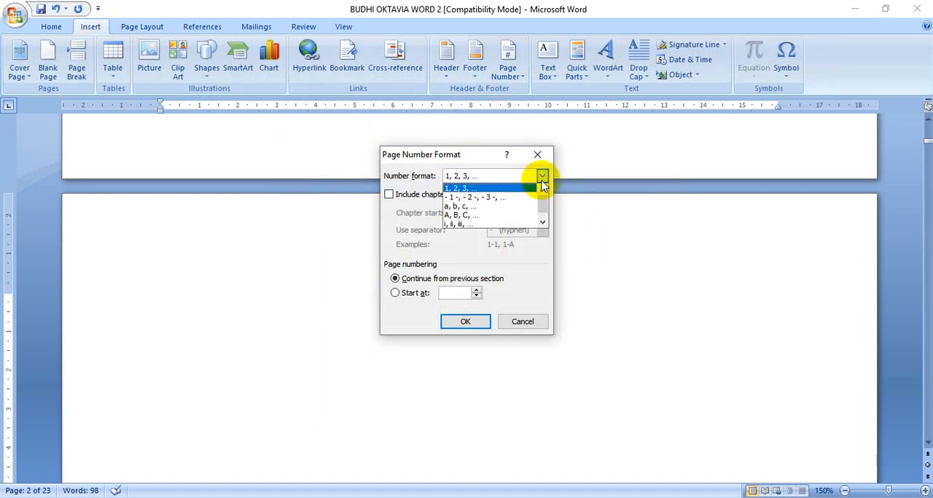
{"action": "left_click", "coordinate": [501, 224]}
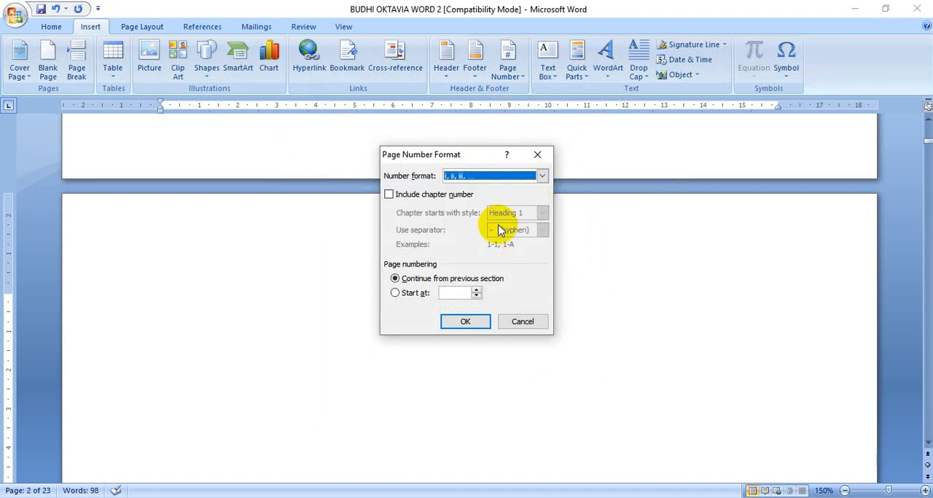
{"action": "left_click", "coordinate": [478, 290]}
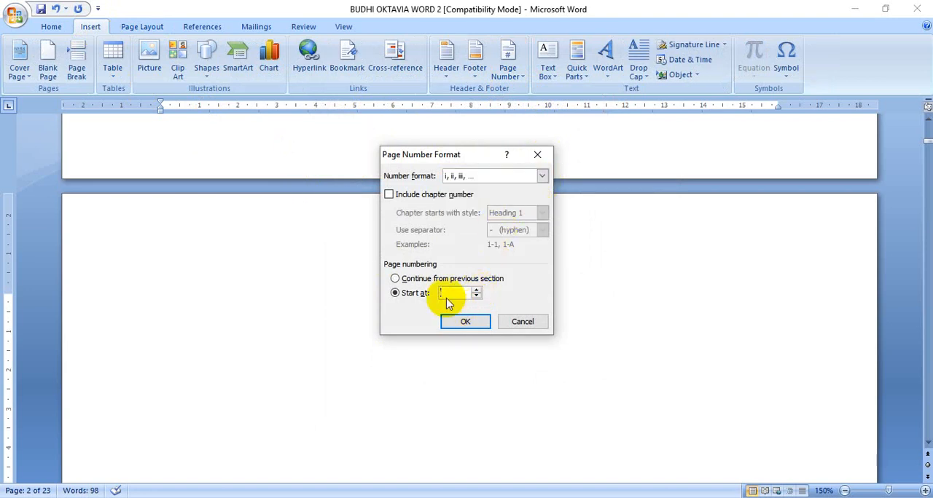
{"action": "left_click", "coordinate": [457, 292]}
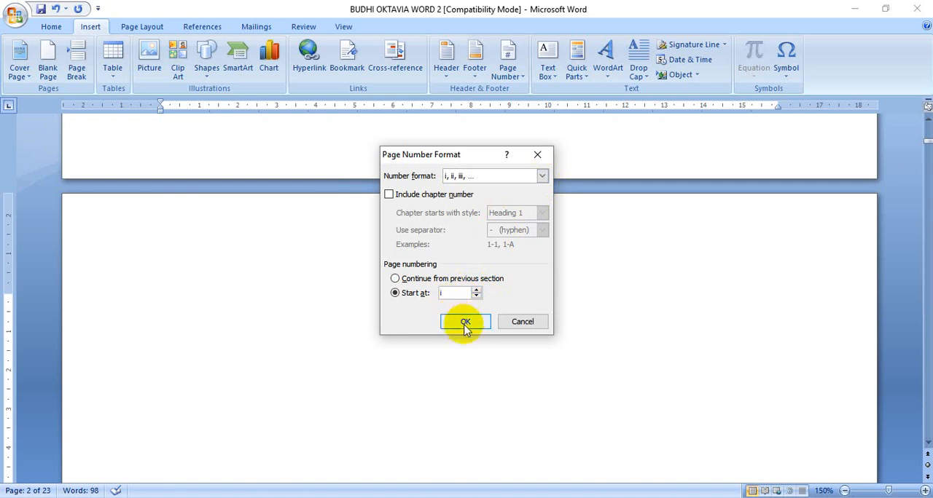
{"action": "left_click", "coordinate": [465, 322]}
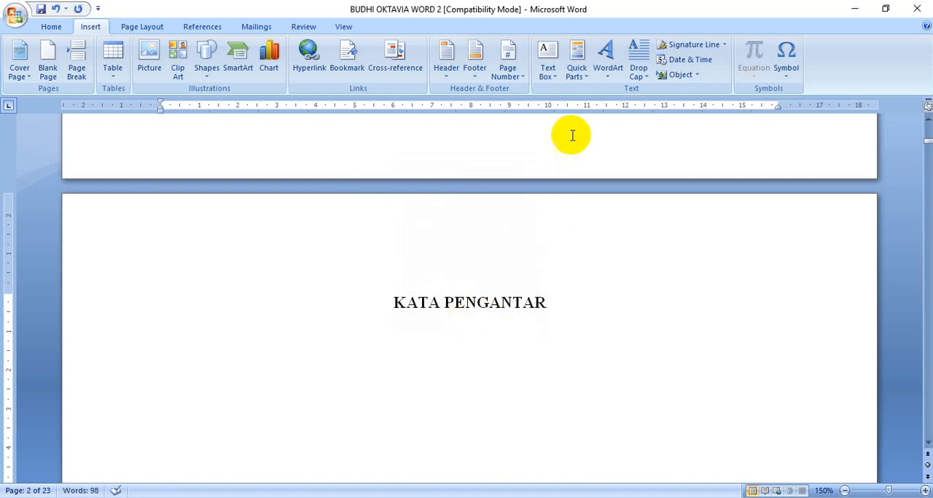
Insert a centred page number at the bottom of the page using the Plain Number 2 design
{"action": "left_click", "coordinate": [511, 69]}
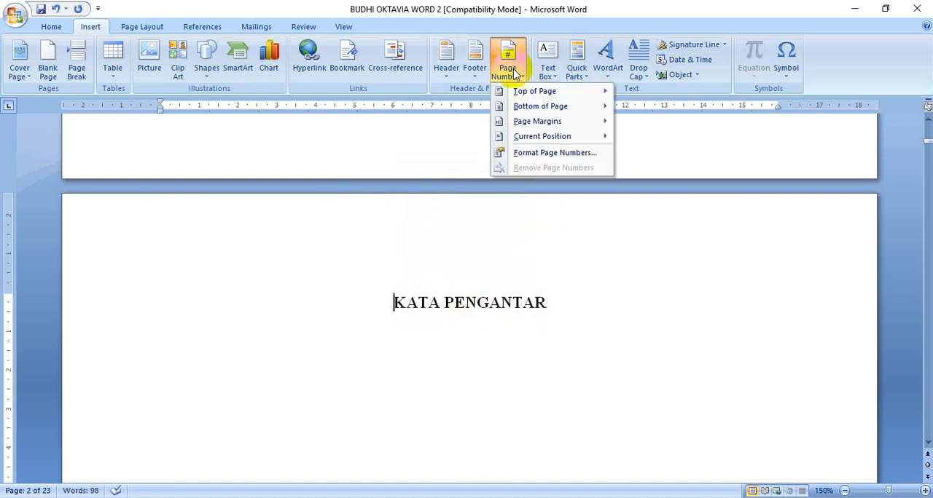
{"action": "mouse_move", "coordinate": [533, 107]}
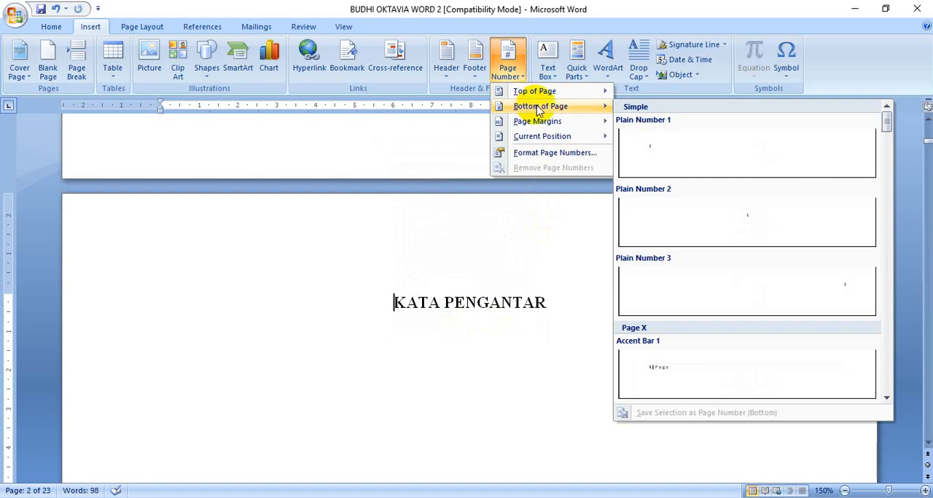
{"action": "left_click", "coordinate": [755, 227]}
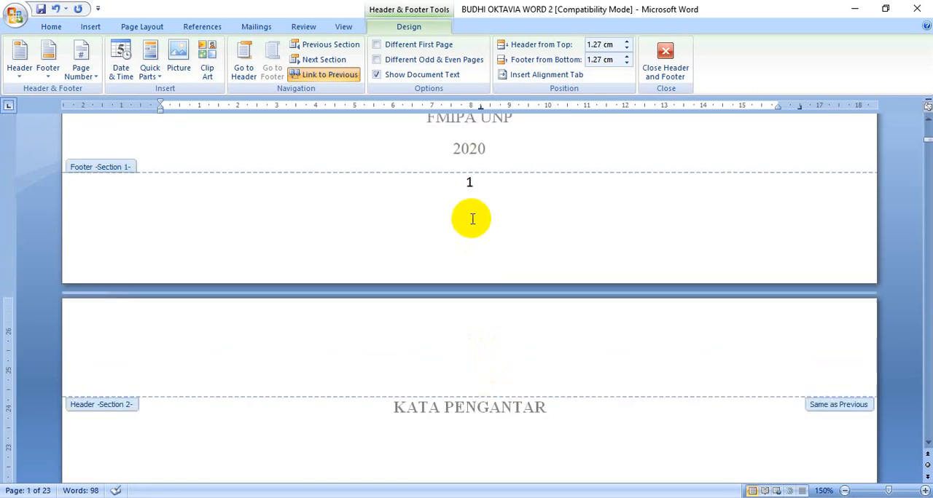
Unlink the Section 2 footer from the previous section
{"action": "scroll", "coordinate": [207, 265], "scroll_direction": "down", "scroll_amount": 2}
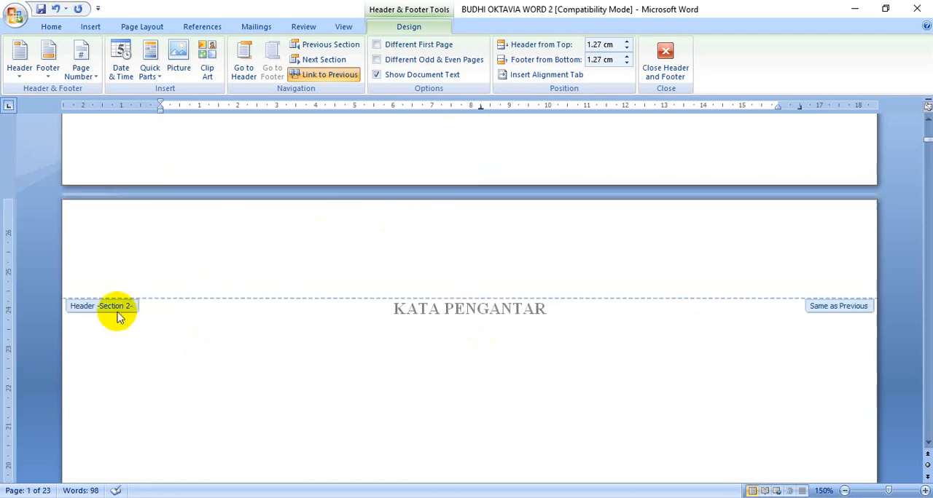
{"action": "scroll", "coordinate": [258, 340], "scroll_direction": "up", "scroll_amount": 3}
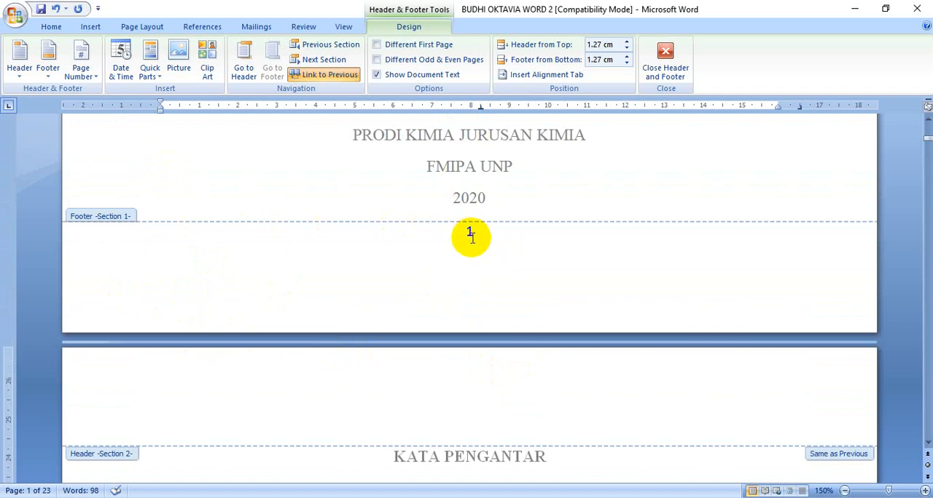
{"action": "left_click", "coordinate": [331, 76]}
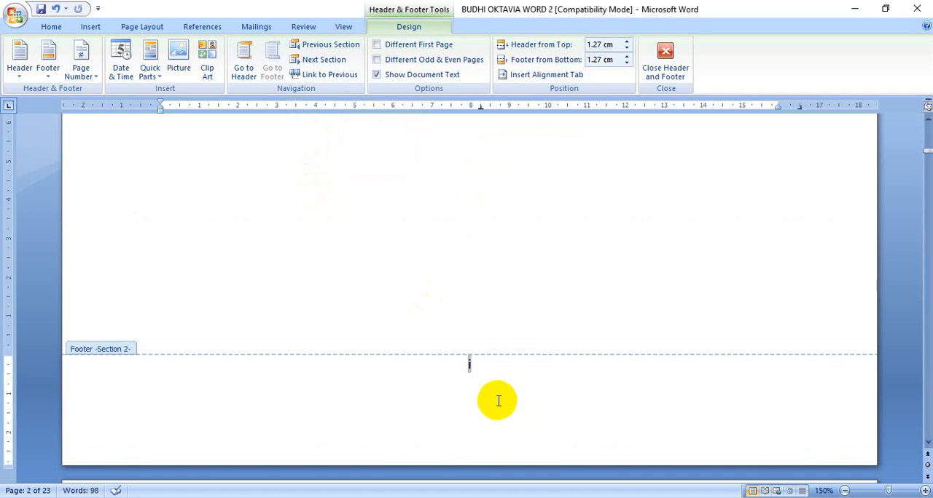
Delete the page number from the cover page's Section 1 footer and check the number in the Section 2 footer
{"action": "scroll", "coordinate": [498, 401], "scroll_direction": "up", "scroll_amount": 15}
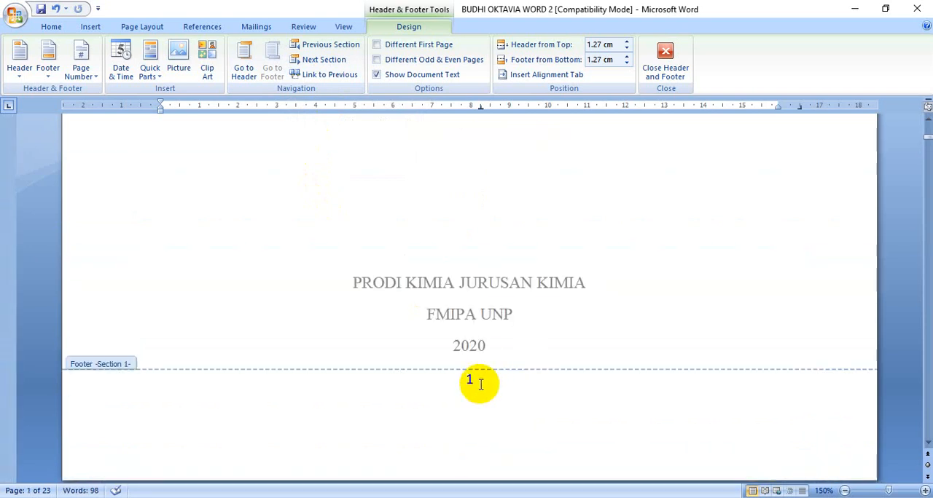
{"action": "left_click", "coordinate": [480, 385]}
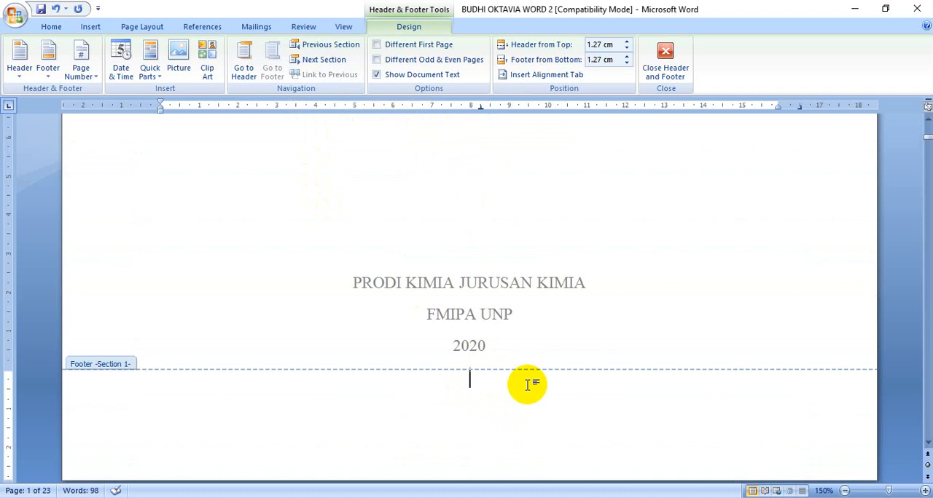
{"action": "scroll", "coordinate": [520, 292], "scroll_direction": "down", "scroll_amount": 15}
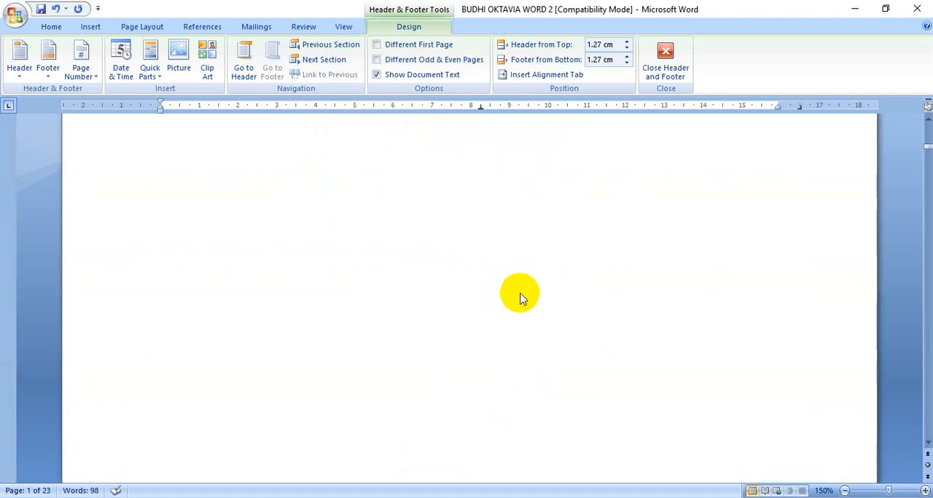
{"action": "scroll", "coordinate": [521, 328], "scroll_direction": "down", "scroll_amount": 3}
{"action": "scroll", "coordinate": [490, 312], "scroll_direction": "down", "scroll_amount": 5}
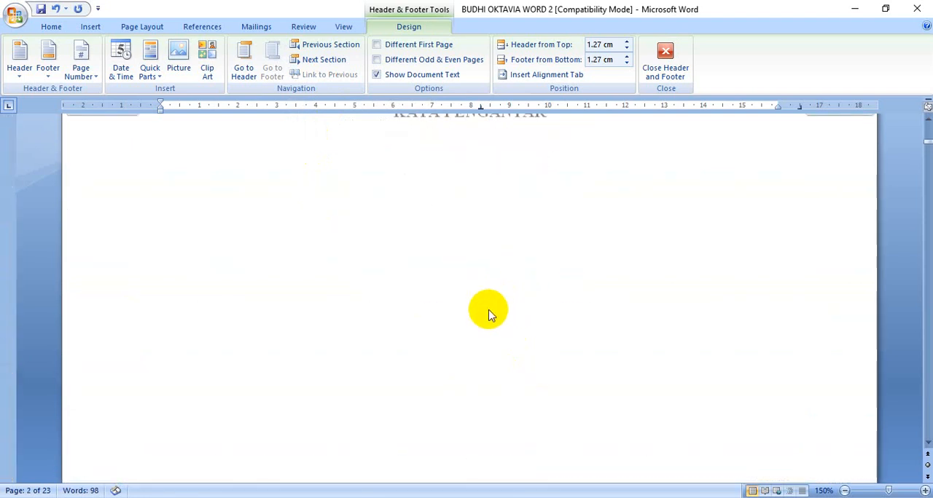
{"action": "scroll", "coordinate": [489, 312], "scroll_direction": "up", "scroll_amount": 2}
{"action": "scroll", "coordinate": [490, 313], "scroll_direction": "up", "scroll_amount": 5}
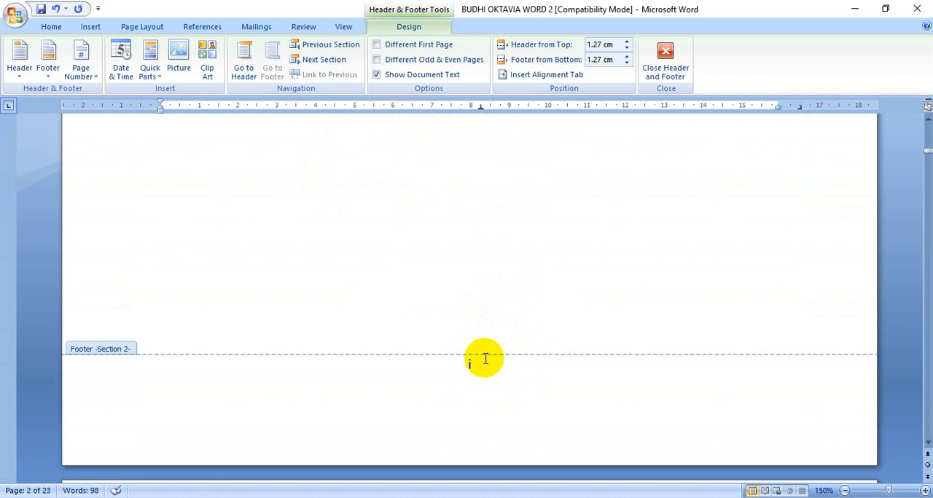
Close the footer and check the page numbers from the cover page through to the "BAB 1 PENDAHULUAN" page
{"action": "left_click", "coordinate": [672, 60]}
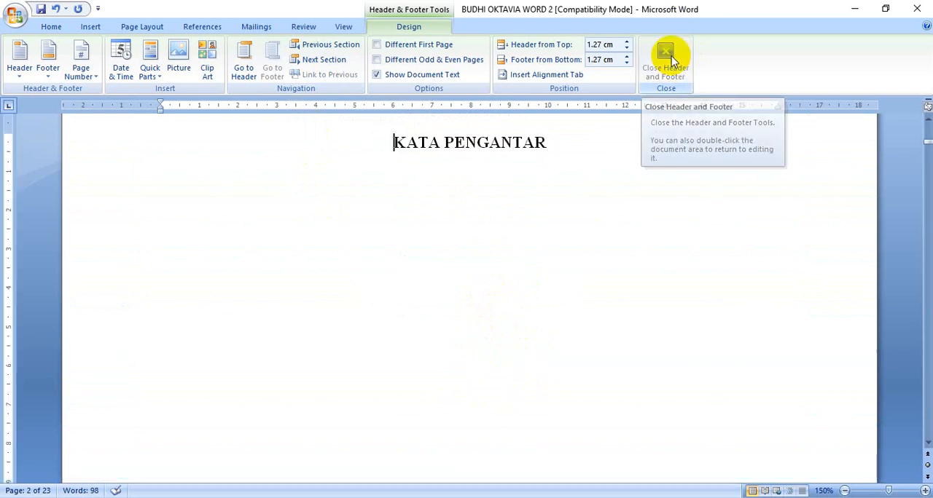
{"action": "scroll", "coordinate": [704, 163], "scroll_direction": "up", "scroll_amount": 3}
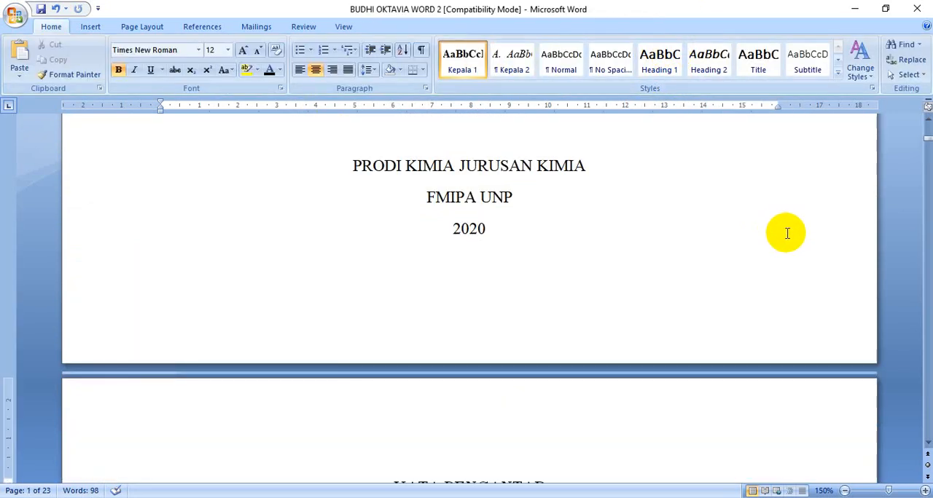
{"action": "scroll", "coordinate": [579, 245], "scroll_direction": "down", "scroll_amount": 20}
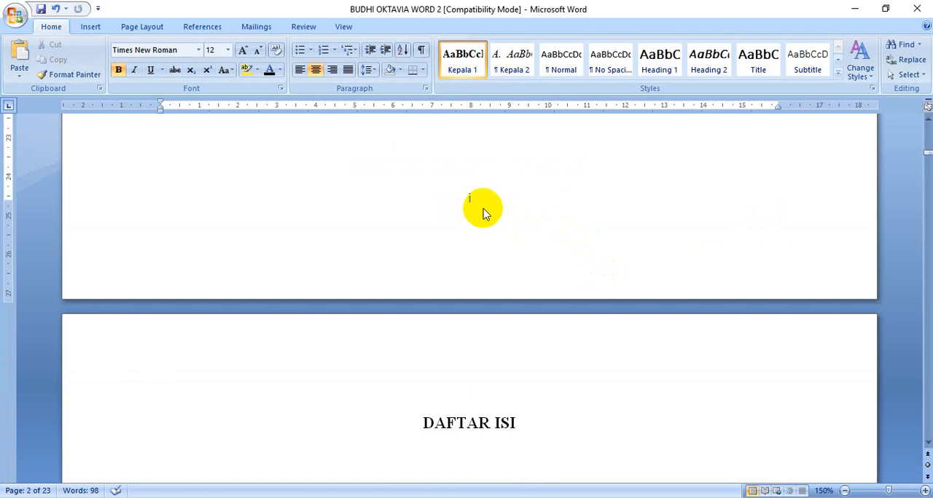
{"action": "scroll", "coordinate": [514, 328], "scroll_direction": "down", "scroll_amount": 5}
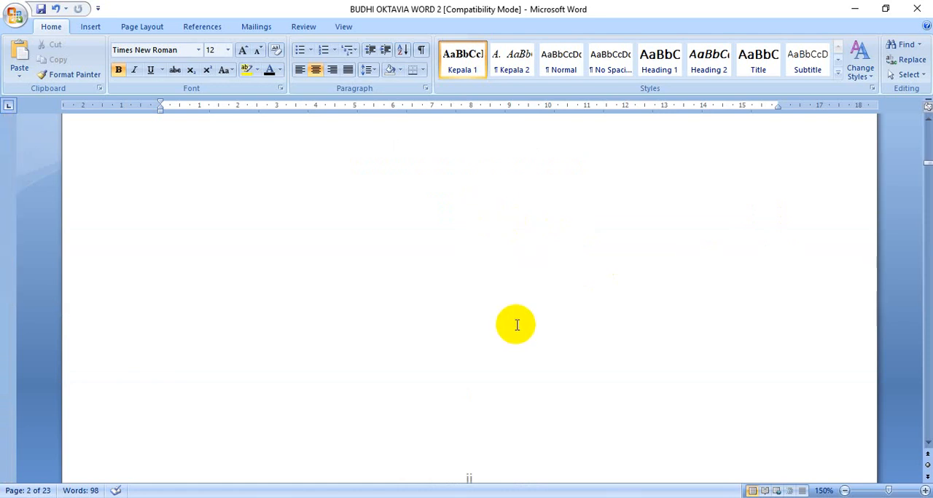
{"action": "scroll", "coordinate": [516, 325], "scroll_direction": "down", "scroll_amount": 10}
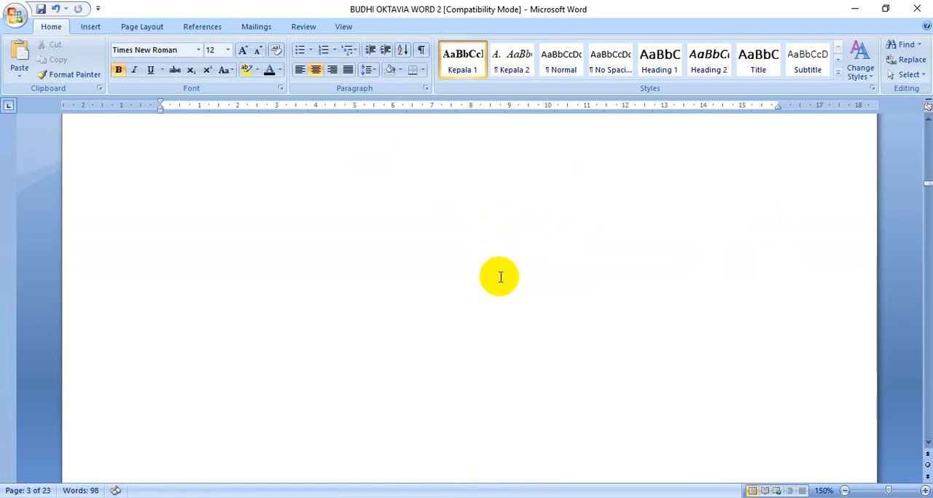
{"action": "scroll", "coordinate": [503, 280], "scroll_direction": "down", "scroll_amount": 15}
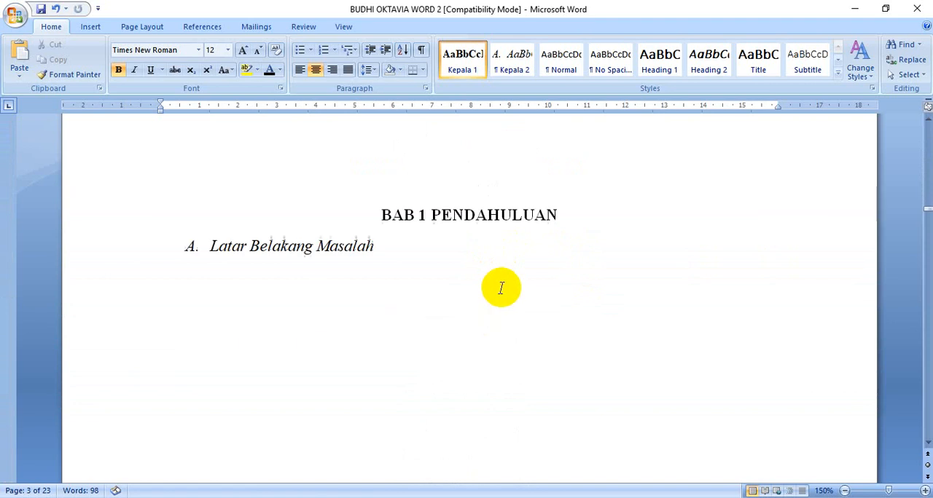
{"action": "scroll", "coordinate": [503, 288], "scroll_direction": "up", "scroll_amount": 5}
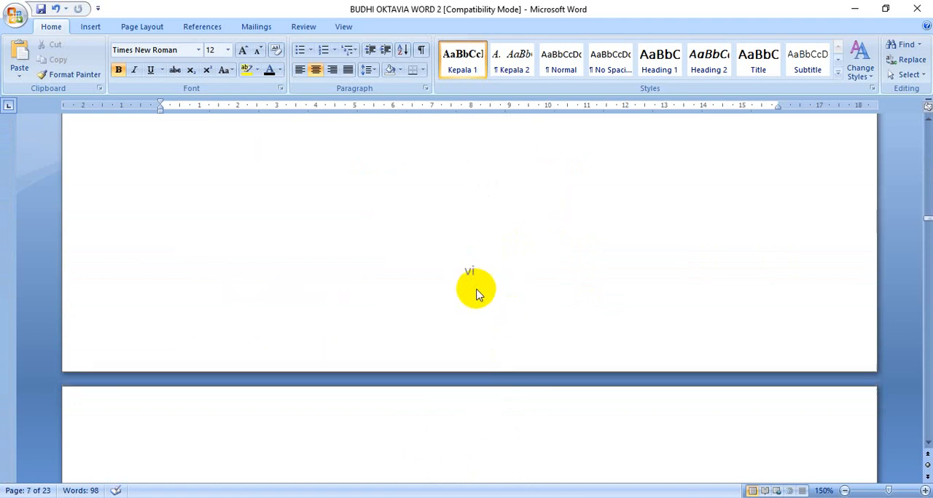
{"action": "scroll", "coordinate": [473, 287], "scroll_direction": "up", "scroll_amount": 3}
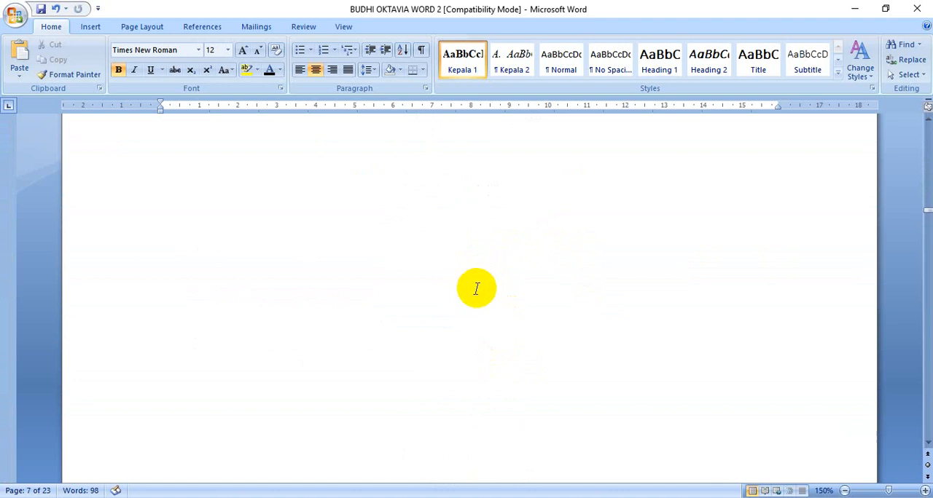
{"action": "scroll", "coordinate": [476, 289], "scroll_direction": "down", "scroll_amount": 5}
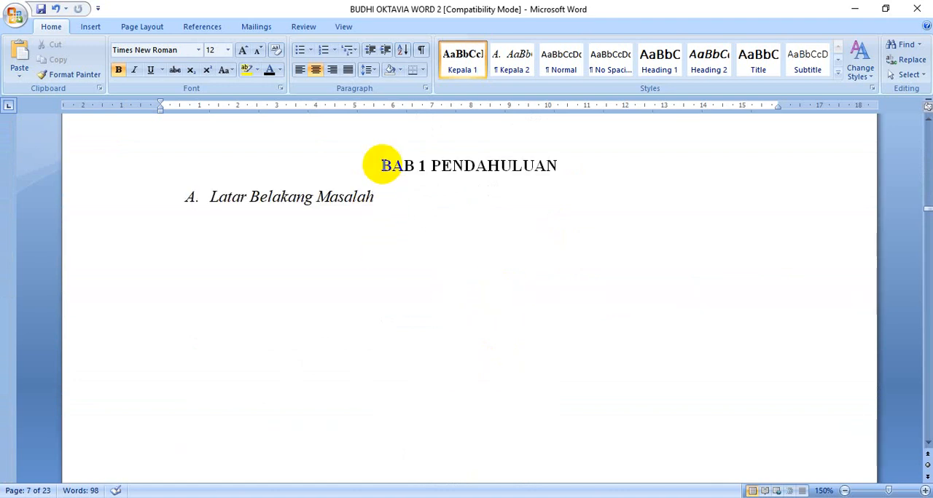
Start a new section before "BAB 1 PENDAHULUAN" by applying the A4 page setup from this point forward
{"action": "left_click", "coordinate": [381, 166]}
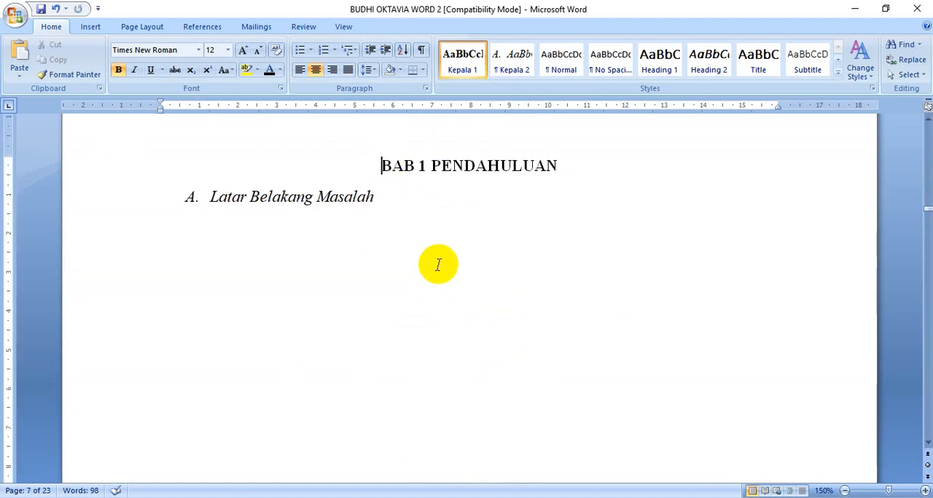
{"action": "left_click", "coordinate": [153, 27]}
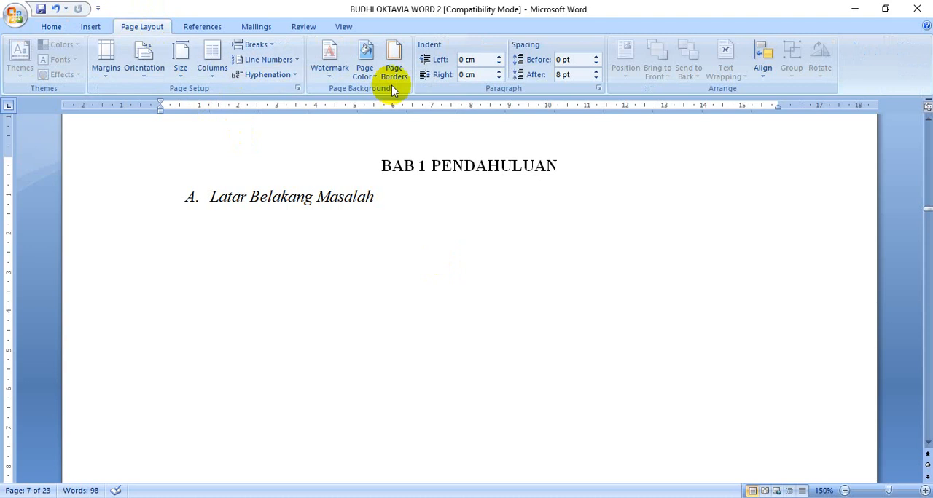
{"action": "left_click", "coordinate": [297, 87]}
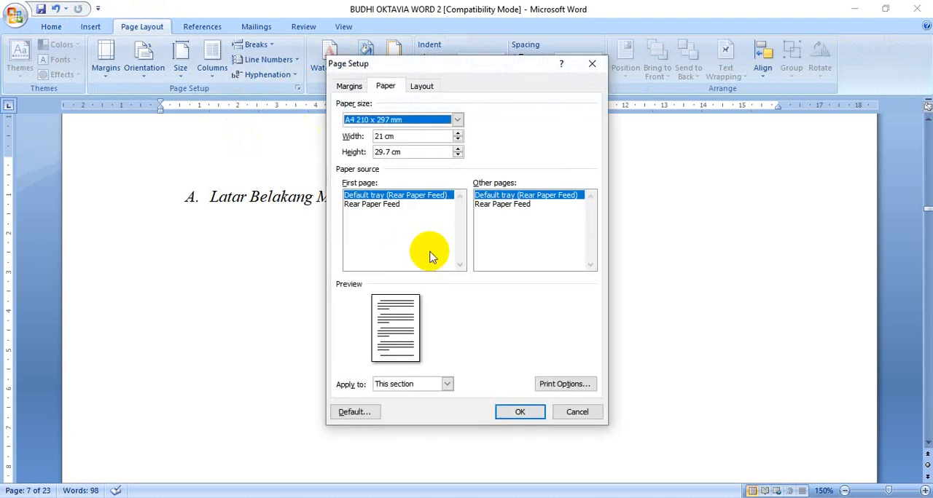
{"action": "left_click", "coordinate": [447, 386]}
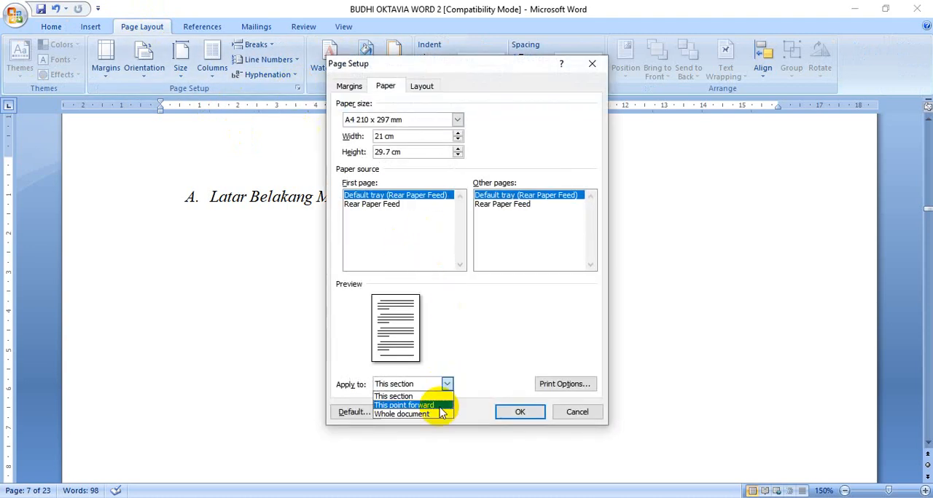
{"action": "left_click", "coordinate": [440, 406]}
{"action": "left_click", "coordinate": [507, 413]}
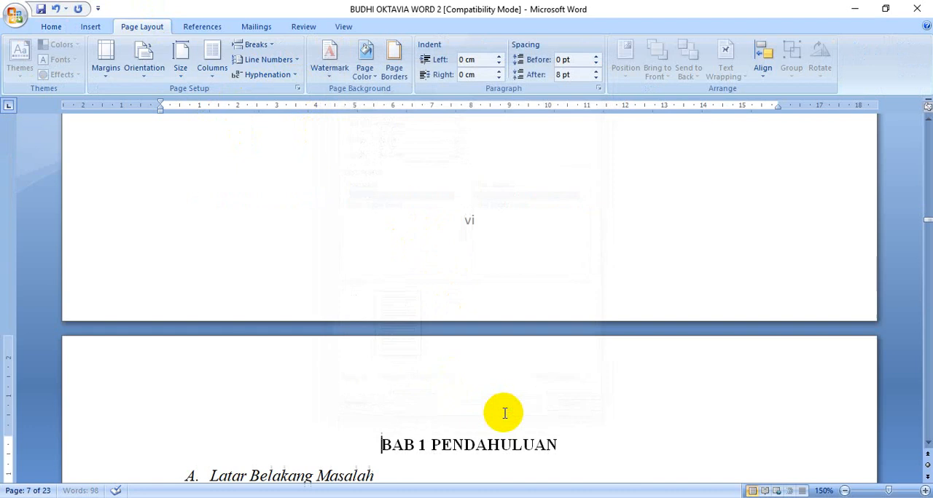
{"action": "scroll", "coordinate": [470, 352], "scroll_direction": "down", "scroll_amount": 15}
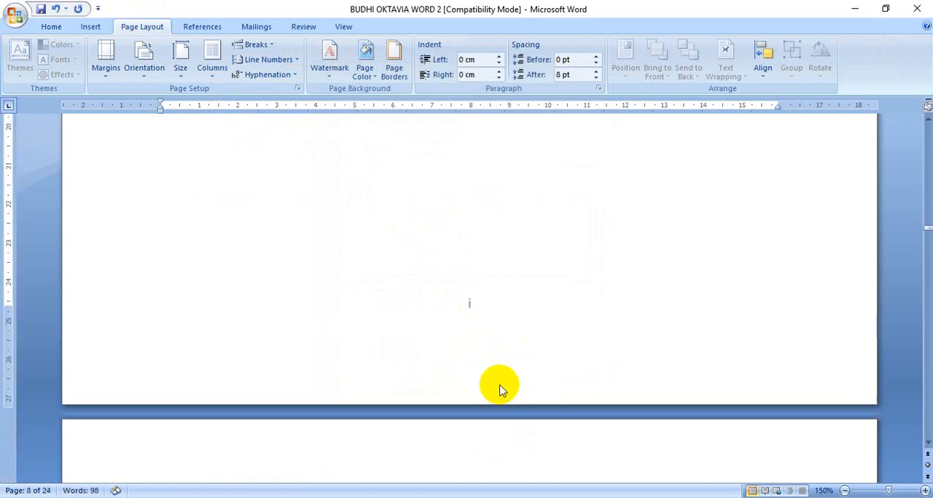
{"action": "scroll", "coordinate": [471, 321], "scroll_direction": "down", "scroll_amount": 8}
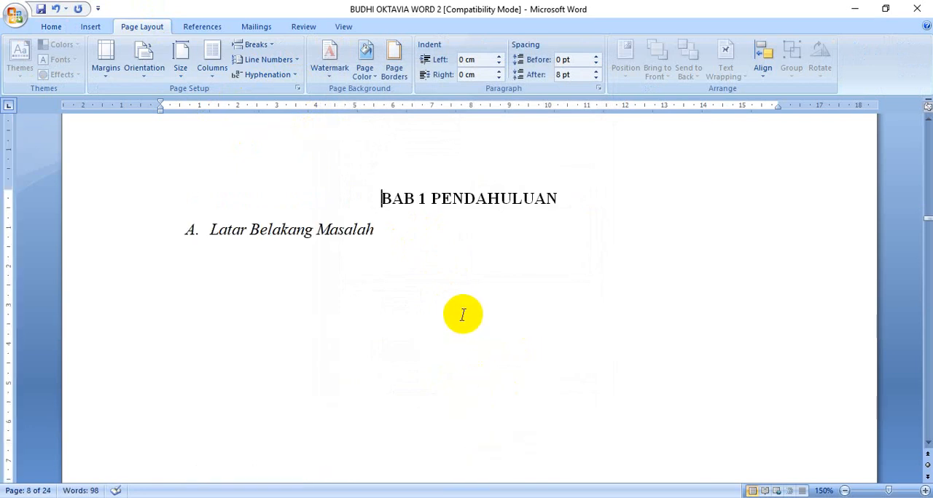
Format the page numbers of the "BAB 1 PENDAHULUAN" section as 1, 2, 3, ... starting at 1
{"action": "left_click", "coordinate": [104, 29]}
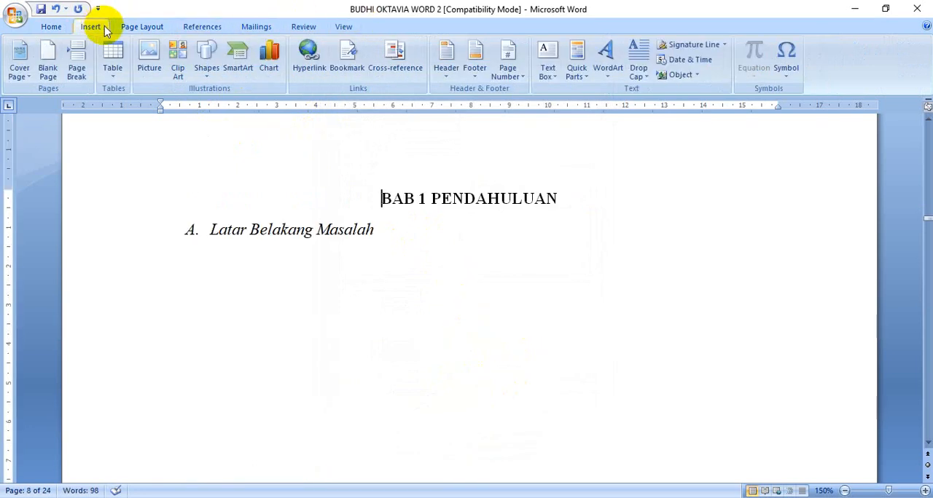
{"action": "left_click", "coordinate": [506, 62]}
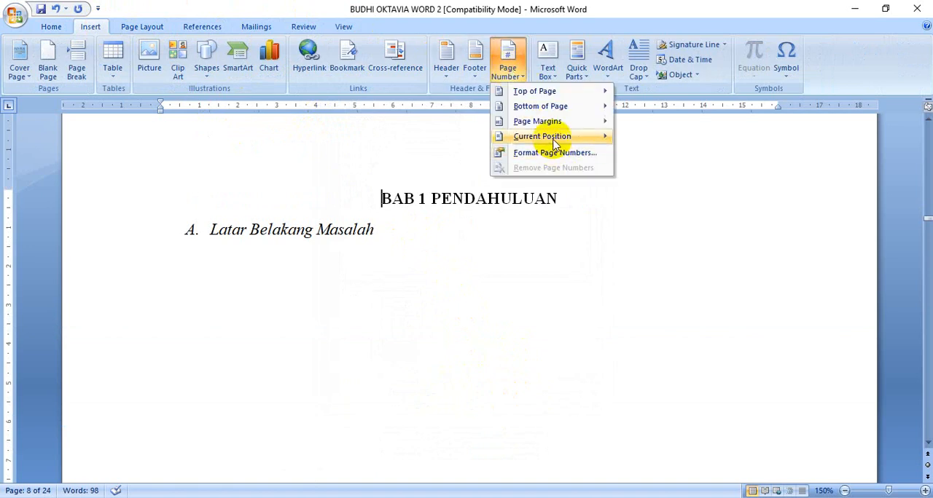
{"action": "left_click", "coordinate": [557, 152]}
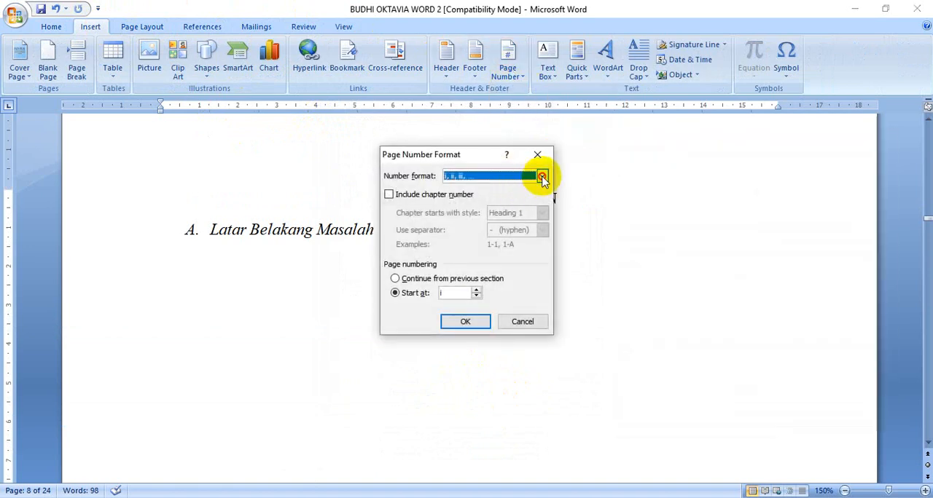
{"action": "left_click", "coordinate": [543, 177]}
{"action": "left_click", "coordinate": [510, 183]}
{"action": "left_click", "coordinate": [480, 322]}
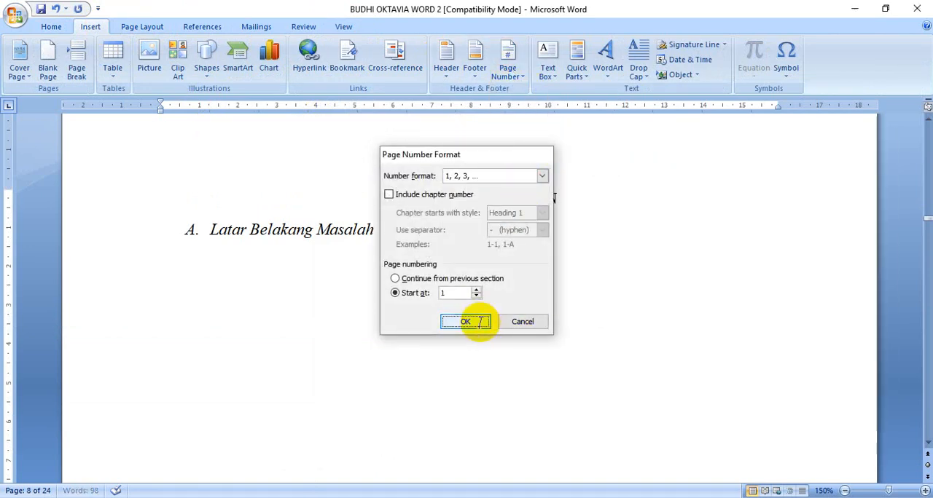
{"action": "scroll", "coordinate": [494, 305], "scroll_direction": "down", "scroll_amount": 15}
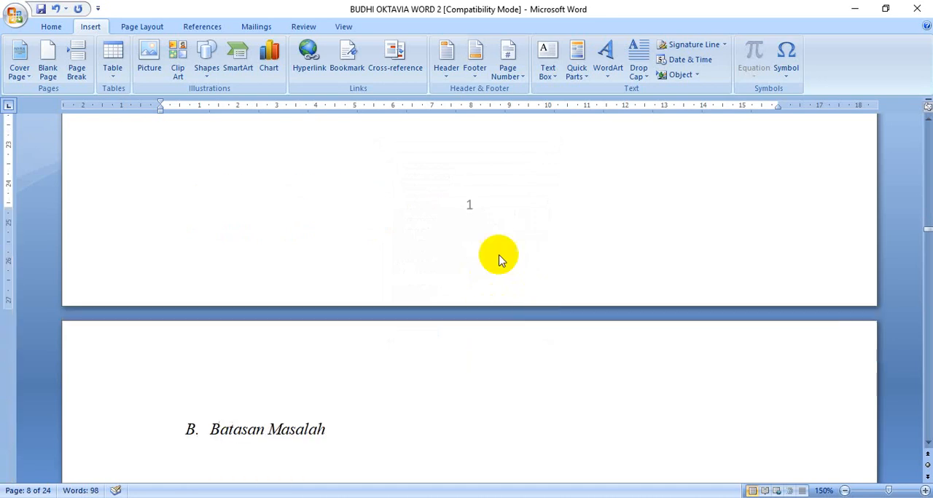
{"action": "scroll", "coordinate": [478, 217], "scroll_direction": "up", "scroll_amount": 1}
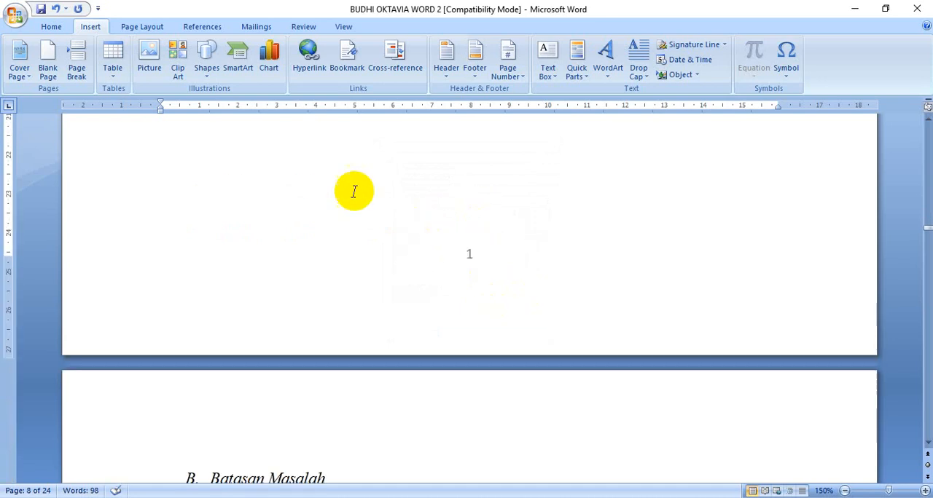
{"action": "scroll", "coordinate": [379, 211], "scroll_direction": "up", "scroll_amount": 1}
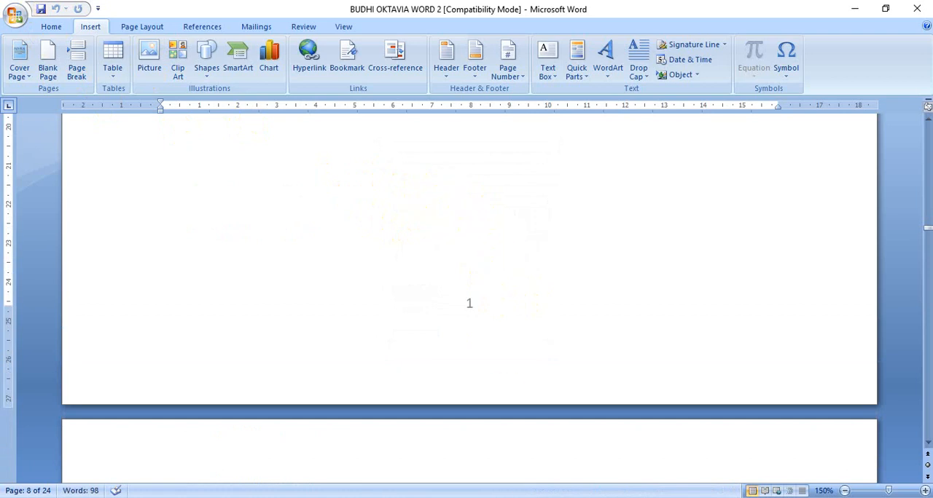
Read the page numbering and table of contents instructions in the MATERI WORD 2 document, and return to the proposal document
{"action": "left_click", "coordinate": [439, 472]}
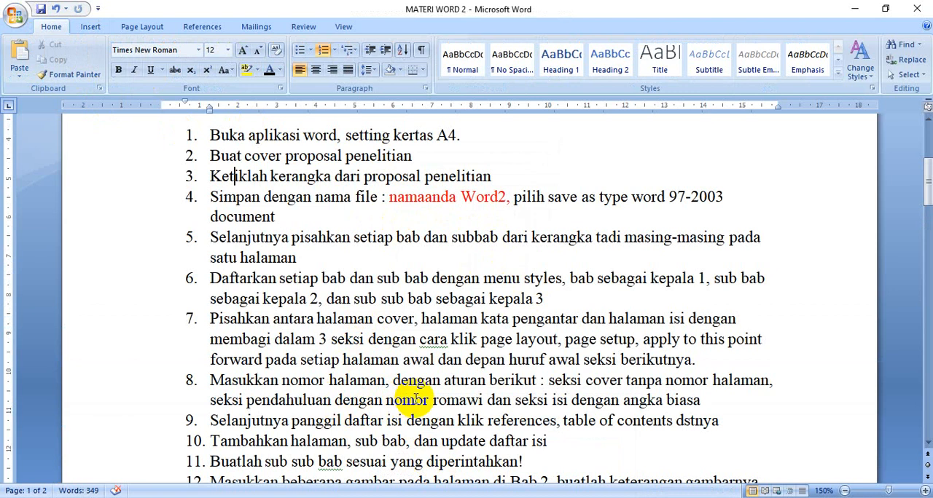
{"action": "scroll", "coordinate": [415, 399], "scroll_direction": "down", "scroll_amount": 1}
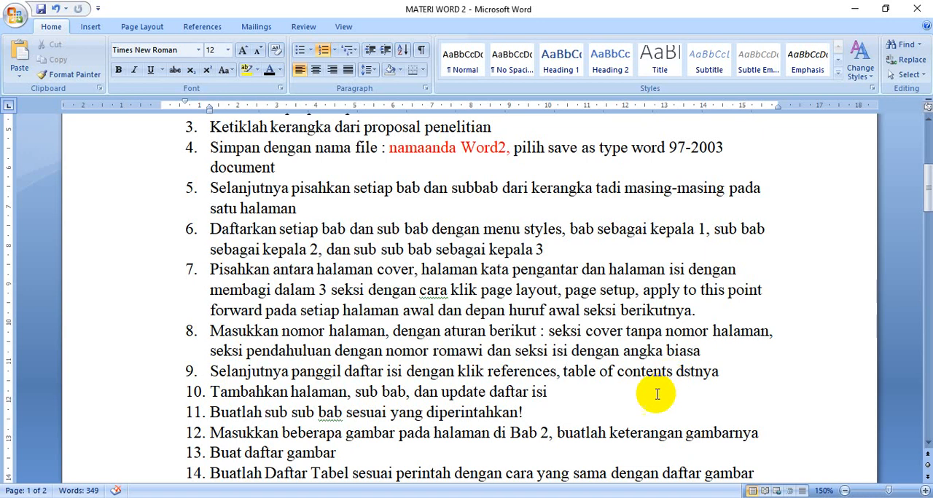
{"action": "mouse_move", "coordinate": [514, 496]}
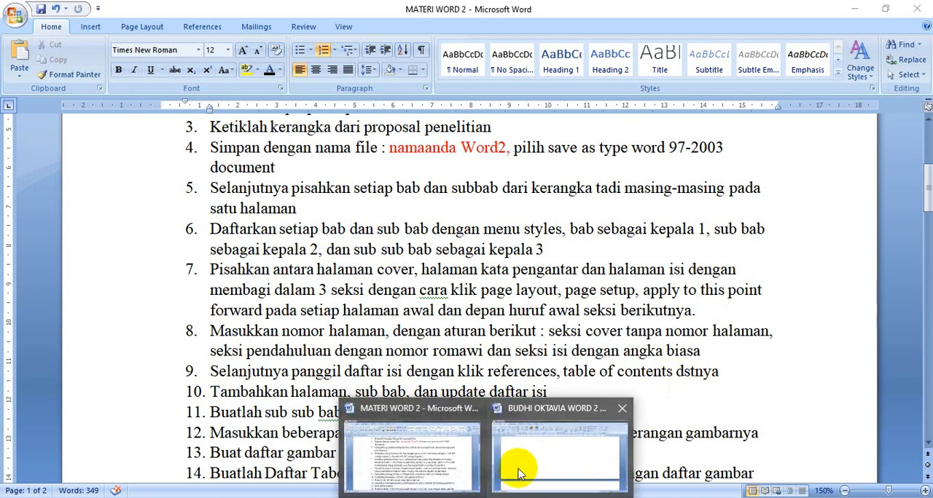
{"action": "left_click", "coordinate": [521, 471]}
Open the custom table of contents settings for insertion on the empty line below the "DAFTAR ISI" heading
{"action": "scroll", "coordinate": [497, 402], "scroll_direction": "up", "scroll_amount": 6}
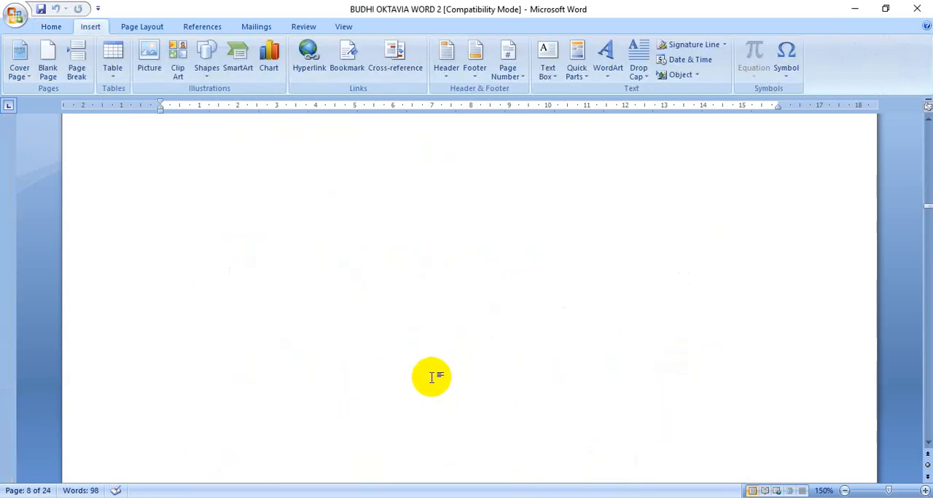
{"action": "scroll", "coordinate": [432, 378], "scroll_direction": "up", "scroll_amount": 20}
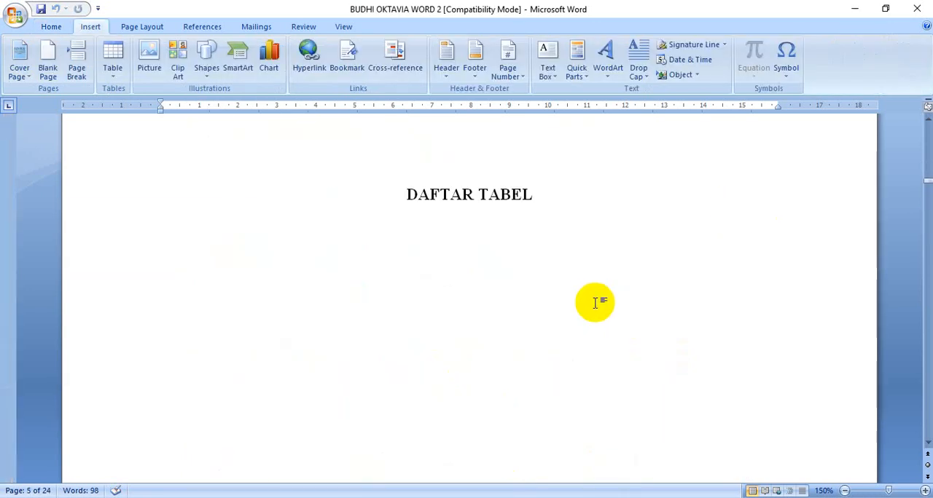
{"action": "scroll", "coordinate": [579, 295], "scroll_direction": "up", "scroll_amount": 15}
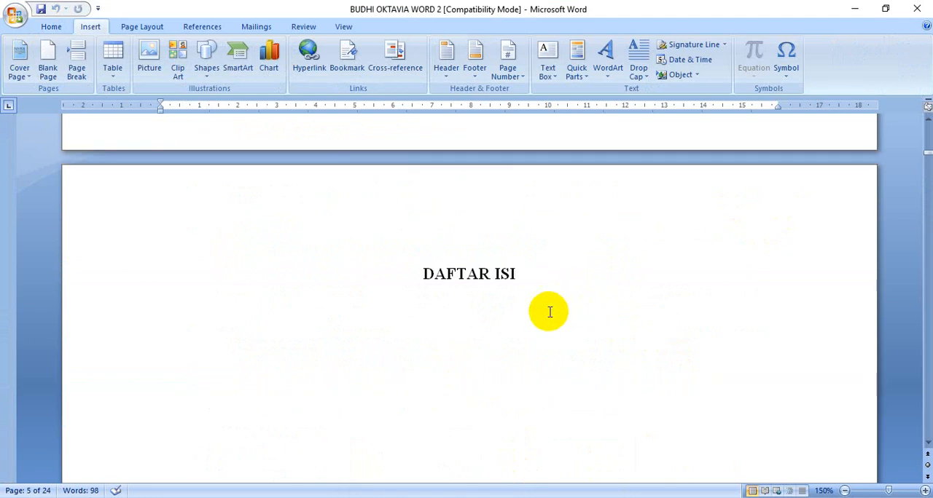
{"action": "left_click", "coordinate": [353, 302]}
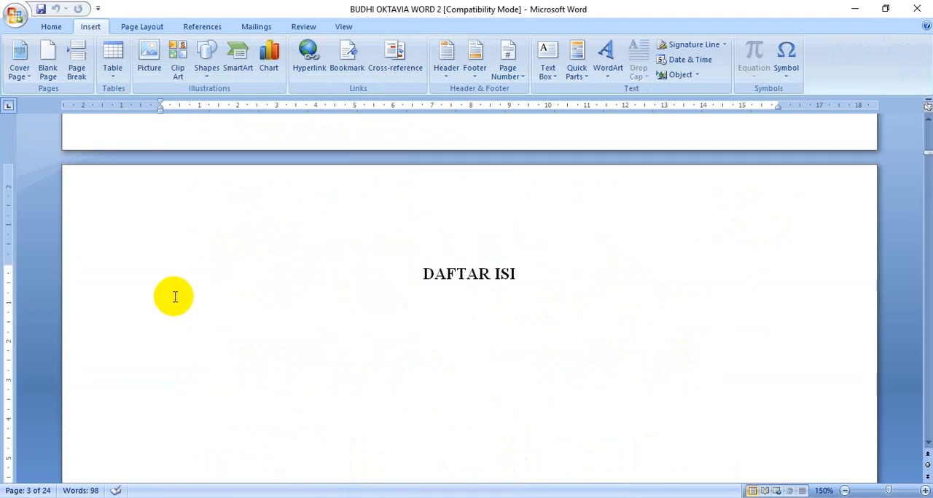
{"action": "left_click", "coordinate": [51, 24]}
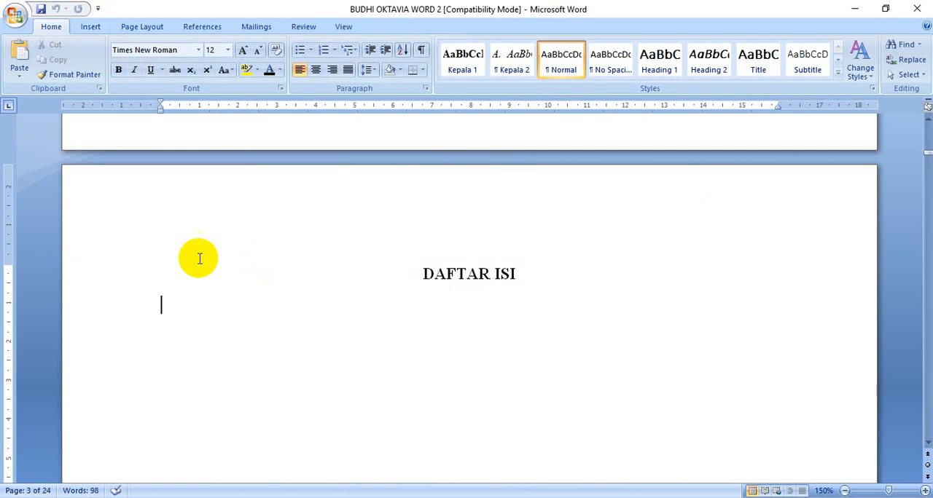
{"action": "left_click", "coordinate": [200, 27]}
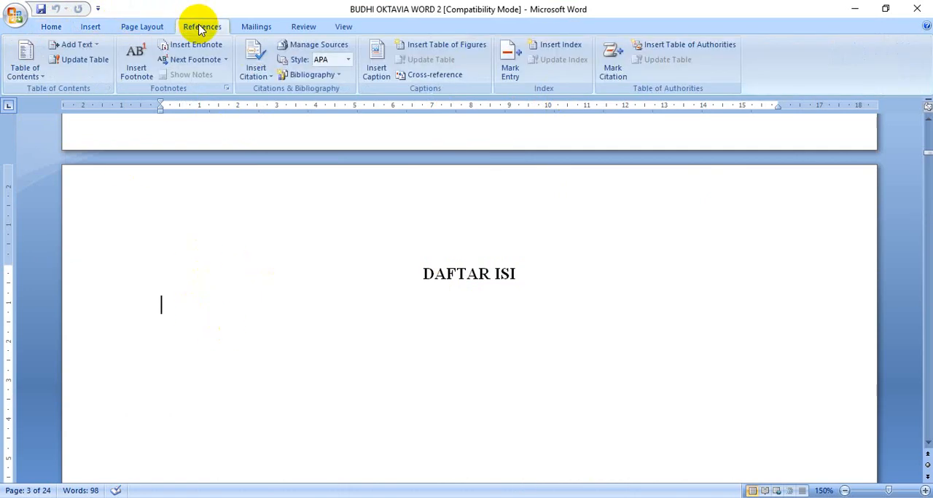
{"action": "left_click", "coordinate": [26, 72]}
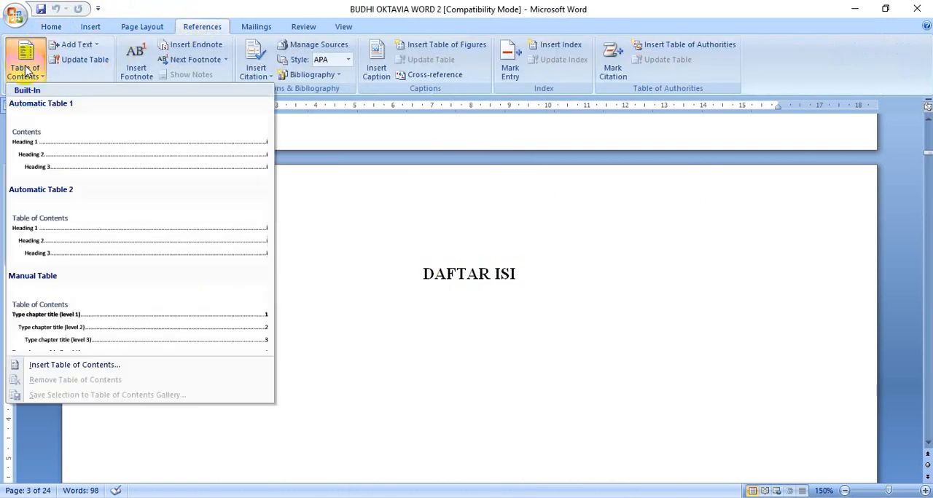
{"action": "left_click", "coordinate": [107, 371]}
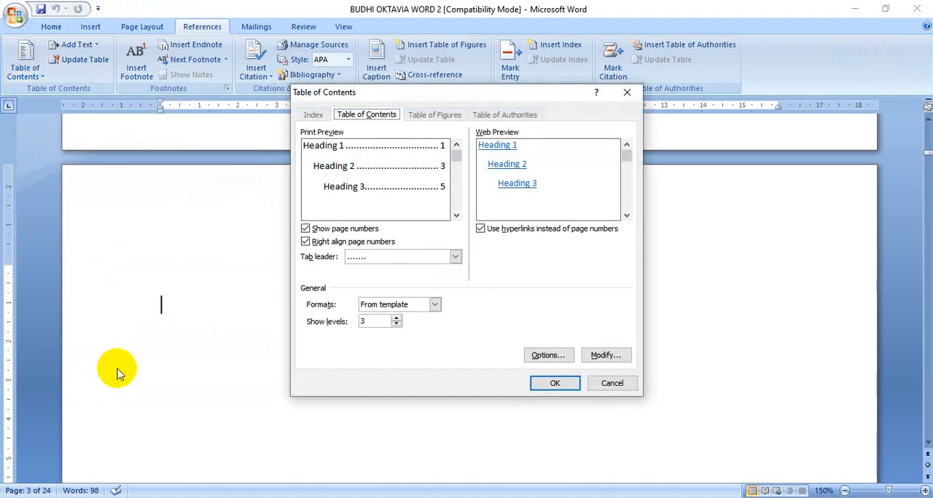
Clear the built-in heading levels, assign Kepala 1 to level 1 and Kepala 2 to level 2, and insert the table of contents
{"action": "left_click", "coordinate": [548, 356]}
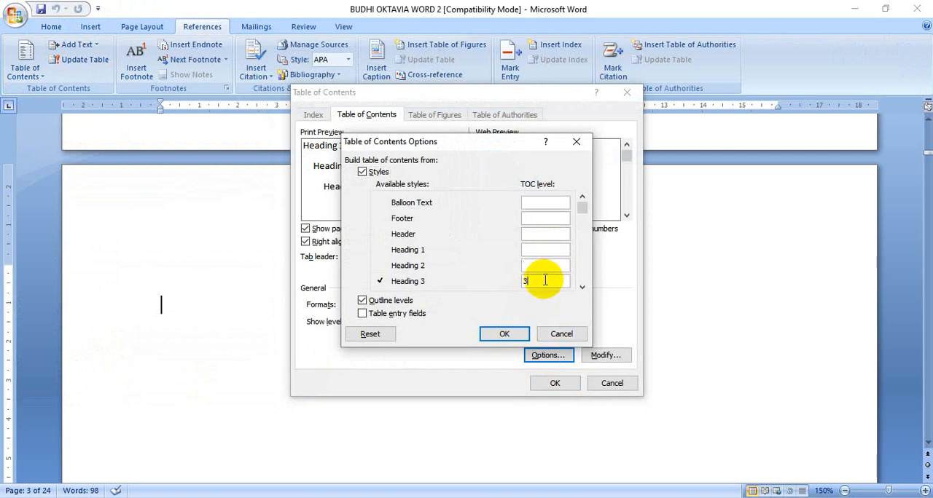
{"action": "key", "text": "BackSpace"}
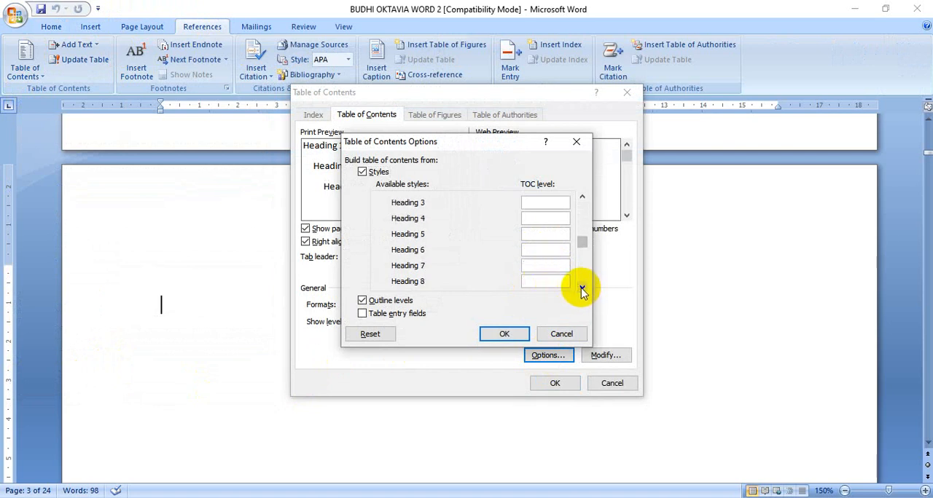
{"action": "left_click", "coordinate": [581, 290]}
{"action": "left_click", "coordinate": [581, 290]}
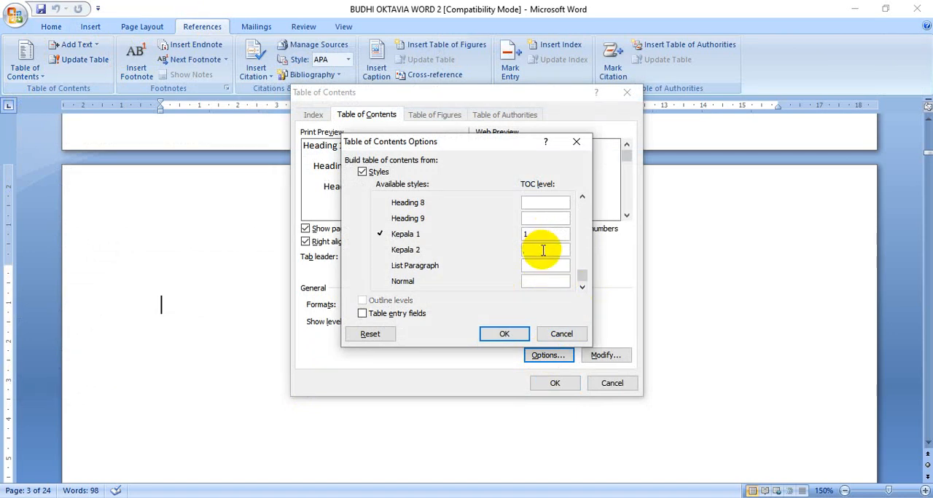
{"action": "type", "text": "2"}
{"action": "left_click", "coordinate": [510, 336]}
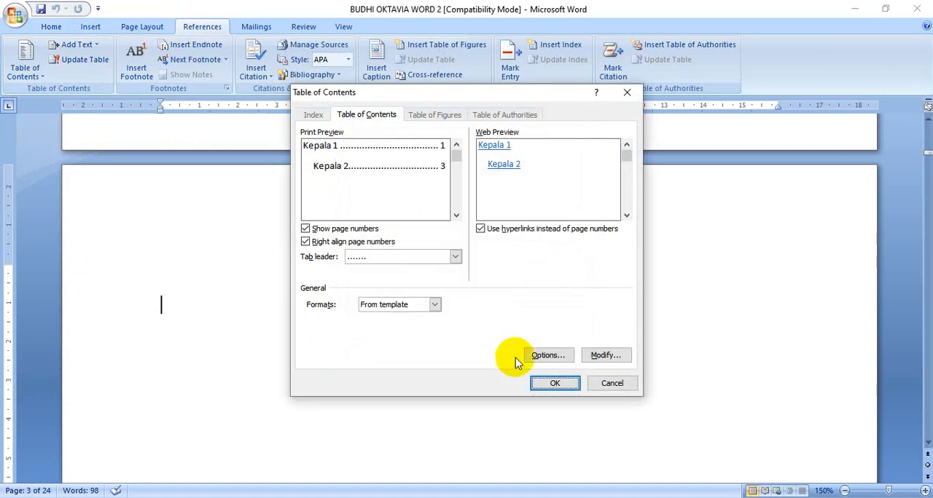
{"action": "left_click", "coordinate": [559, 385]}
Review the entries and page numbers in the table of contents under "DAFTAR ISI"
{"action": "scroll", "coordinate": [512, 372], "scroll_direction": "up", "scroll_amount": 10}
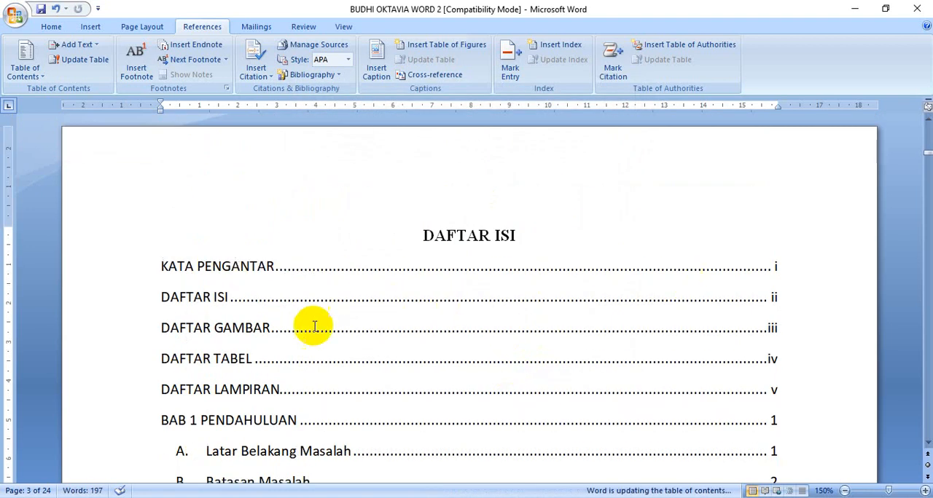
{"action": "scroll", "coordinate": [343, 343], "scroll_direction": "down", "scroll_amount": 3}
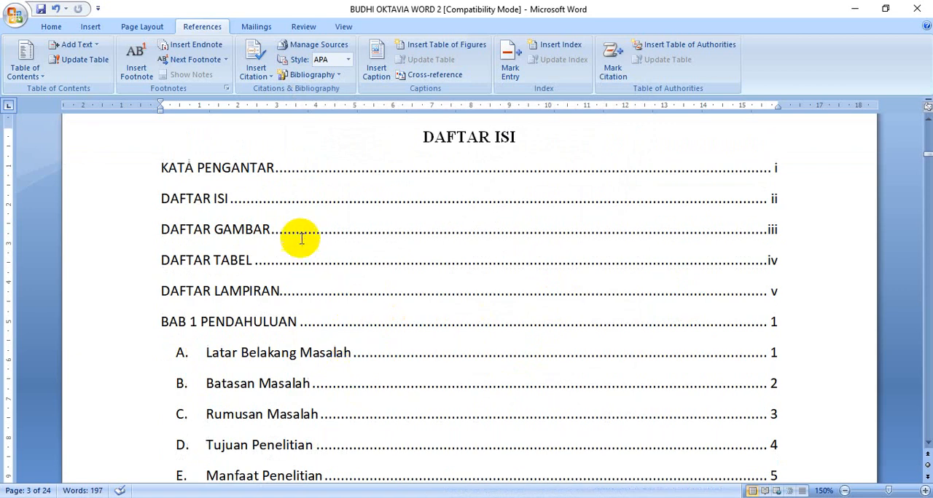
{"action": "scroll", "coordinate": [298, 240], "scroll_direction": "down", "scroll_amount": 2}
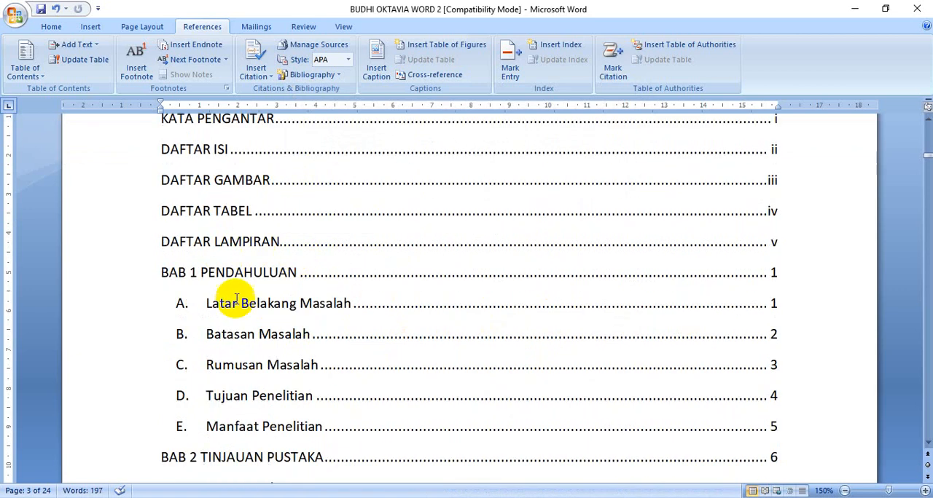
{"action": "scroll", "coordinate": [246, 315], "scroll_direction": "down", "scroll_amount": 2}
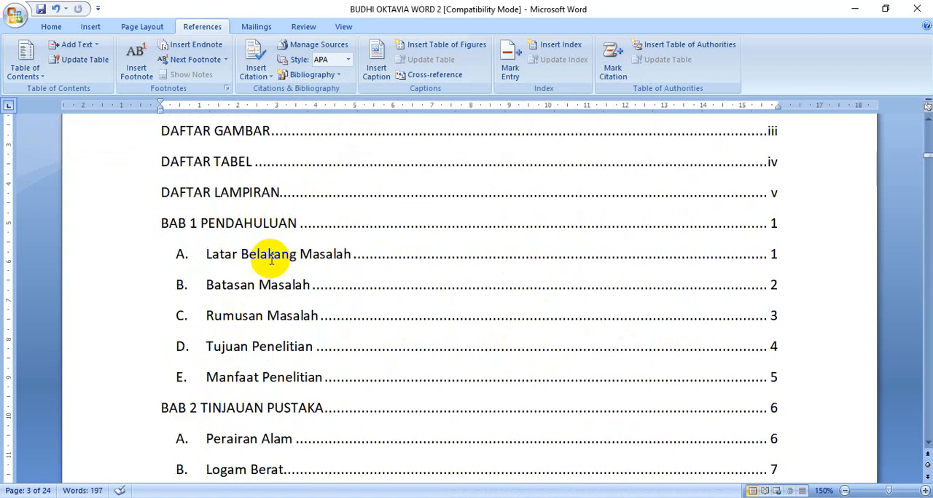
{"action": "scroll", "coordinate": [231, 235], "scroll_direction": "down", "scroll_amount": 1}
{"action": "scroll", "coordinate": [218, 303], "scroll_direction": "down", "scroll_amount": 7}
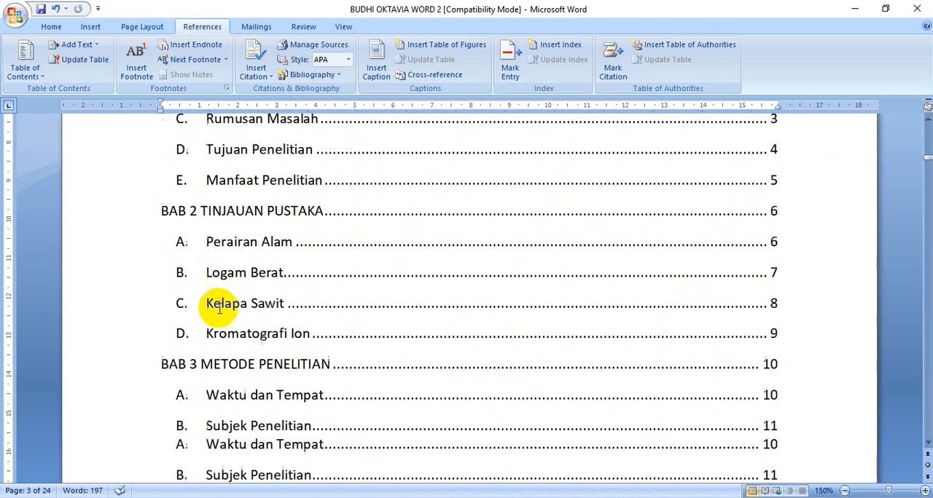
{"action": "scroll", "coordinate": [391, 348], "scroll_direction": "up", "scroll_amount": 12}
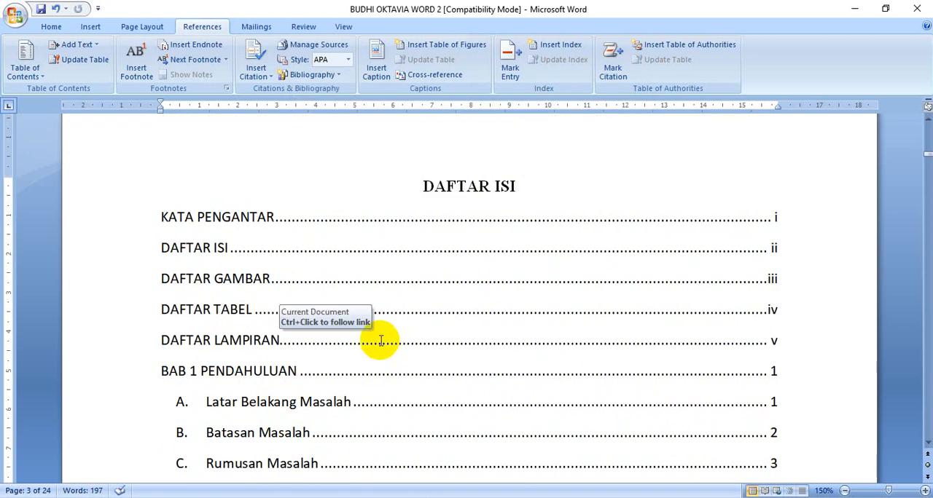
Read the instruction on adding pages and updating the table of contents in MATERI WORD 2, and return to the proposal document
{"action": "left_click", "coordinate": [55, 27]}
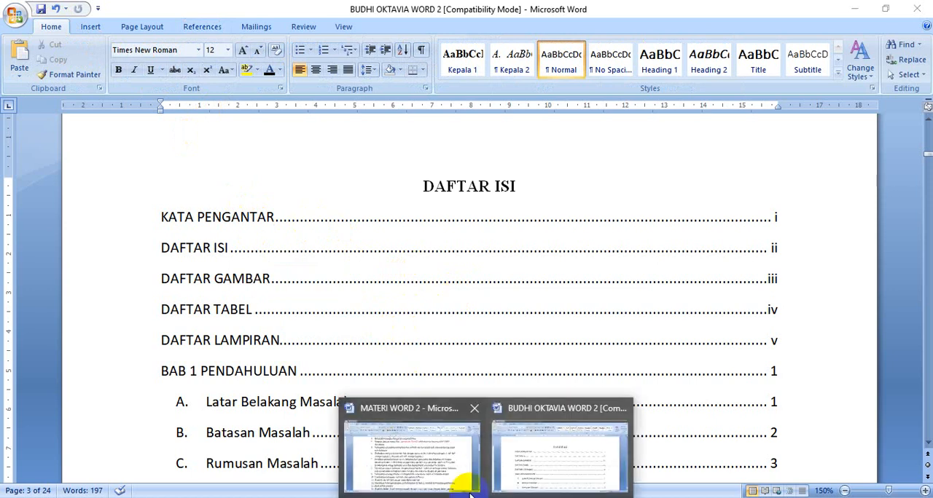
{"action": "left_click", "coordinate": [445, 477]}
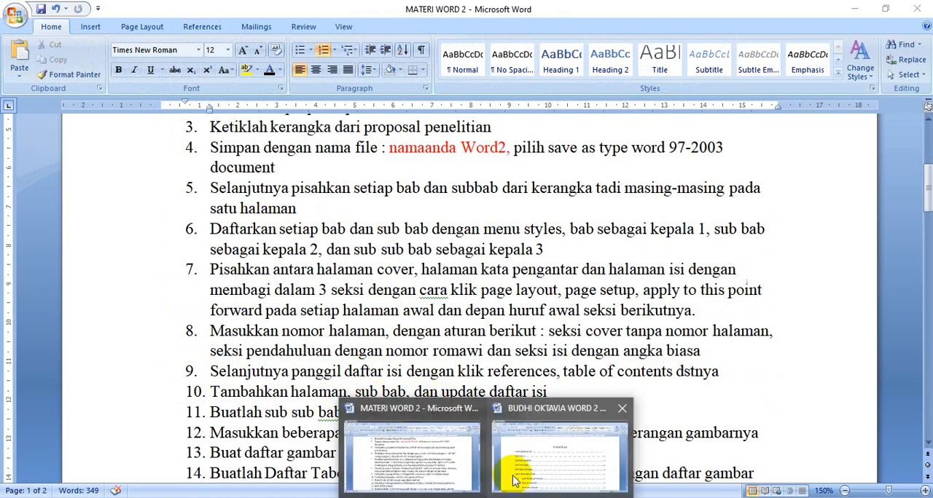
{"action": "left_click", "coordinate": [531, 466]}
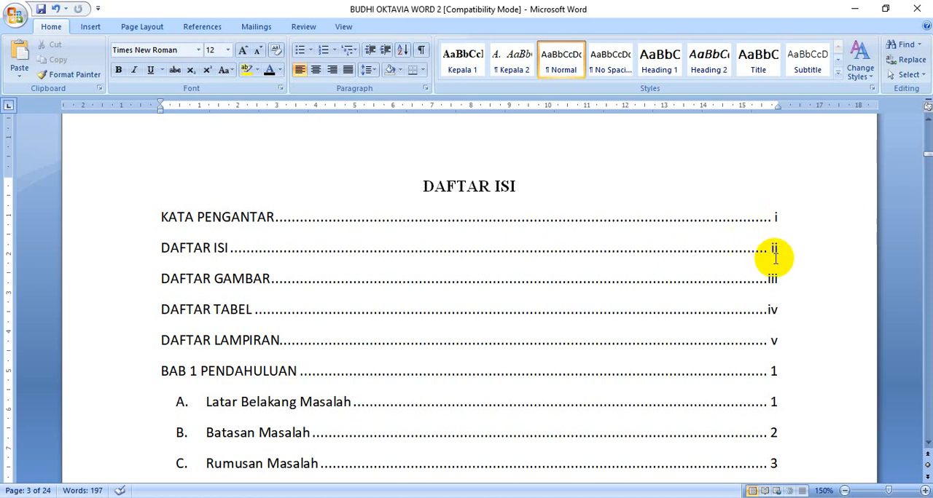
Add a blank page between "KATA PENGANTAR" and "DAFTAR ISI" by inserting empty paragraphs before the "DAFTAR ISI" heading
{"action": "scroll", "coordinate": [711, 258], "scroll_direction": "up", "scroll_amount": 3}
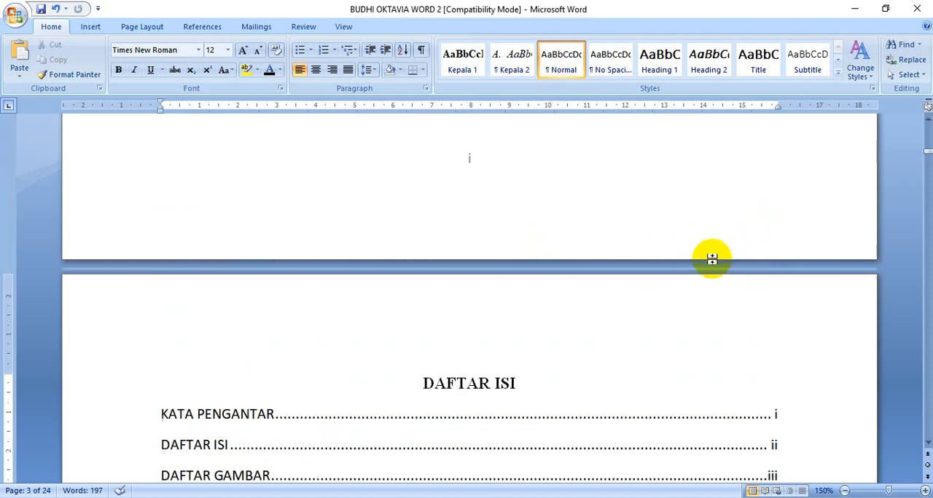
{"action": "scroll", "coordinate": [656, 270], "scroll_direction": "up", "scroll_amount": 4}
{"action": "scroll", "coordinate": [576, 277], "scroll_direction": "down", "scroll_amount": 2}
{"action": "left_click", "coordinate": [492, 218]}
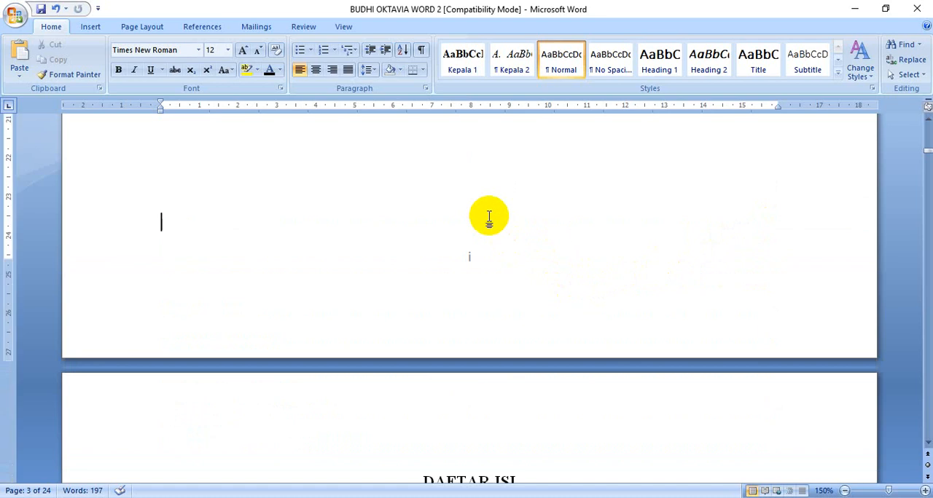
{"action": "scroll", "coordinate": [514, 215], "scroll_direction": "down", "scroll_amount": 5}
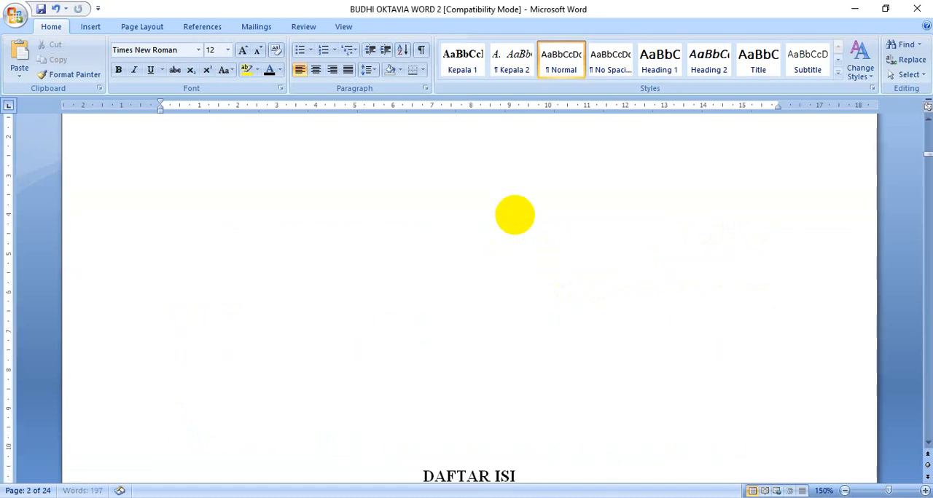
{"action": "key", "text": "Return"}
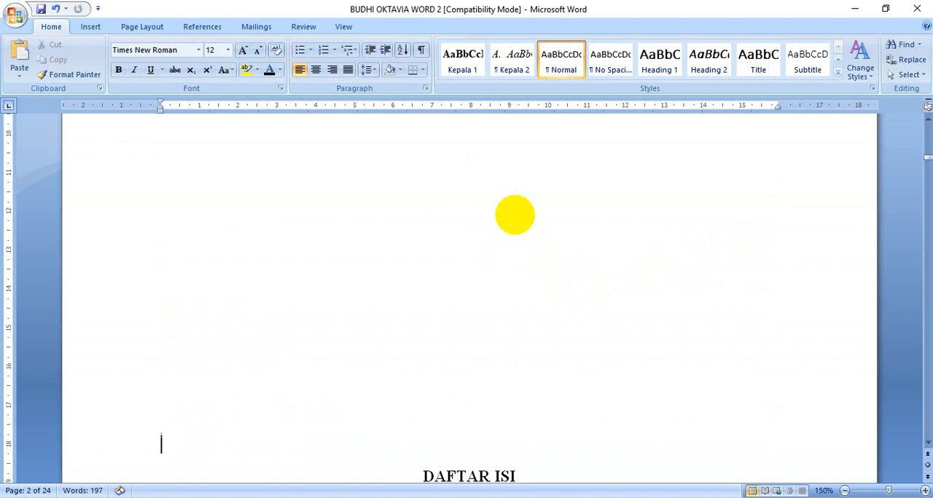
{"action": "key", "text": "Return"}
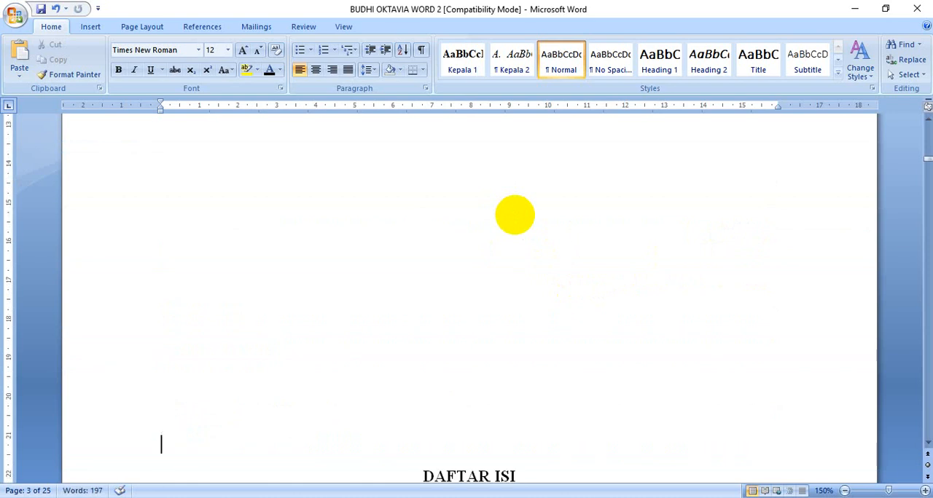
{"action": "scroll", "coordinate": [515, 215], "scroll_direction": "down", "scroll_amount": 3}
{"action": "key", "text": "Return"}
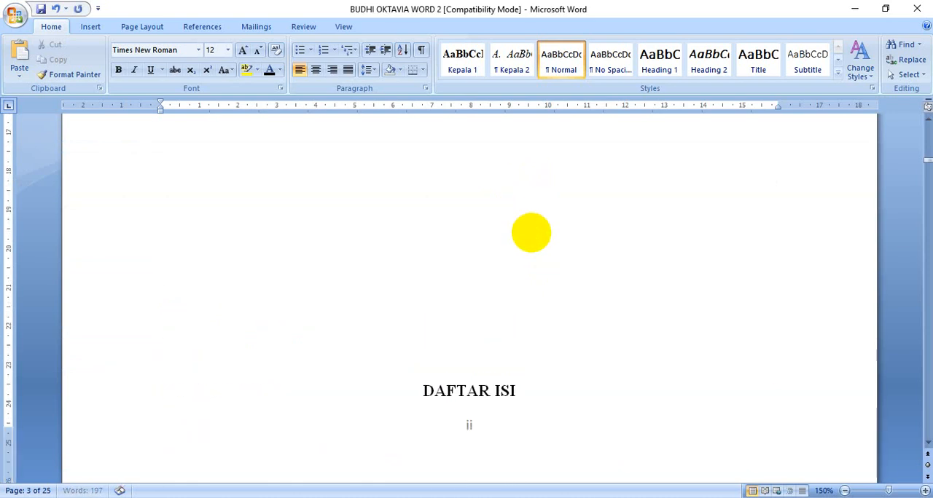
{"action": "scroll", "coordinate": [480, 288], "scroll_direction": "down", "scroll_amount": 7}
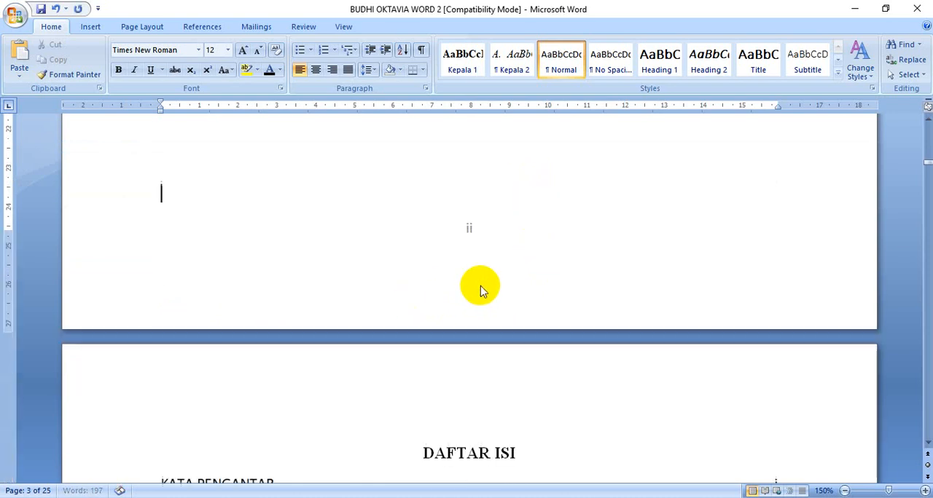
Compare the footer page number of the "DAFTAR ISI" page with its entry in the table of contents
{"action": "left_click", "coordinate": [480, 305]}
{"action": "scroll", "coordinate": [583, 379], "scroll_direction": "down", "scroll_amount": 2}
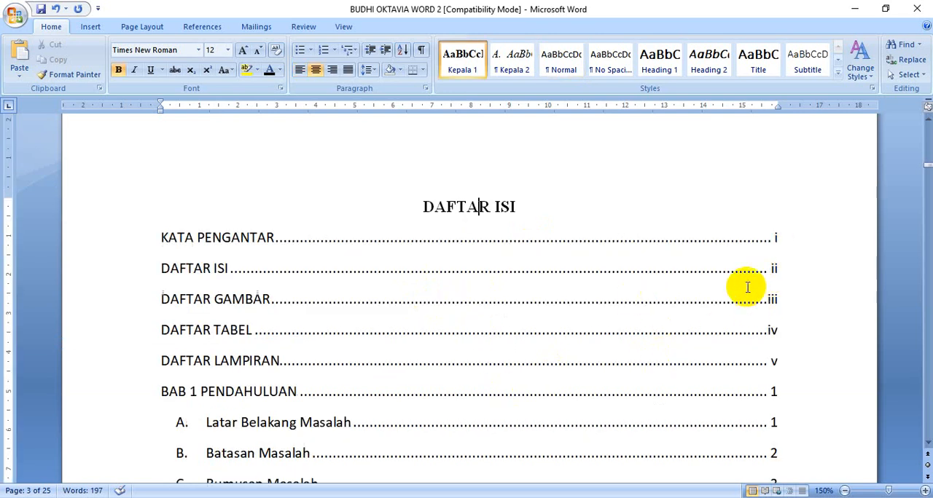
{"action": "scroll", "coordinate": [746, 285], "scroll_direction": "down", "scroll_amount": 15}
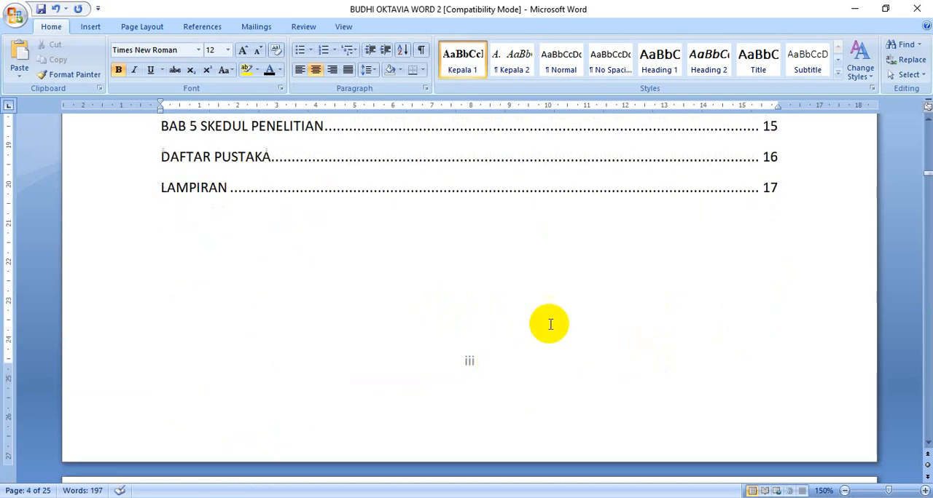
{"action": "scroll", "coordinate": [550, 323], "scroll_direction": "up", "scroll_amount": 15}
{"action": "scroll", "coordinate": [552, 317], "scroll_direction": "down", "scroll_amount": 3}
{"action": "scroll", "coordinate": [539, 298], "scroll_direction": "up", "scroll_amount": 2}
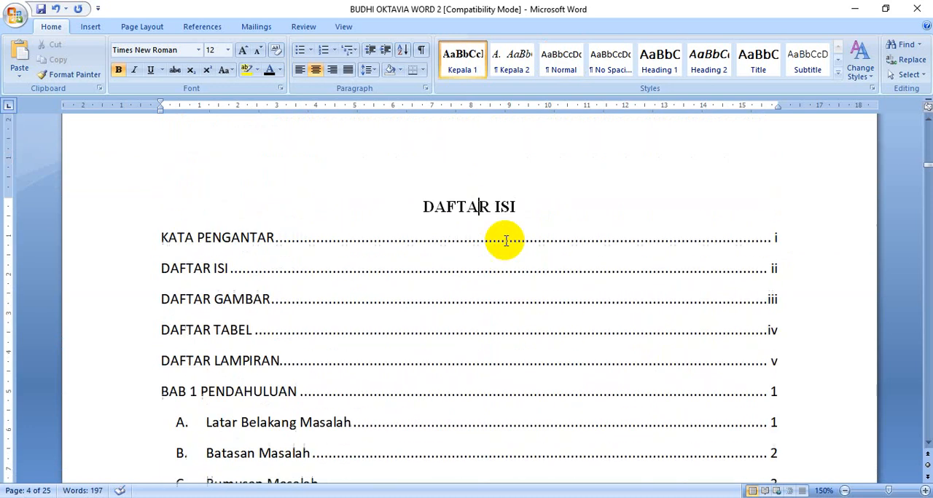
Update the table of contents field, refreshing page numbers only
{"action": "left_click", "coordinate": [475, 305]}
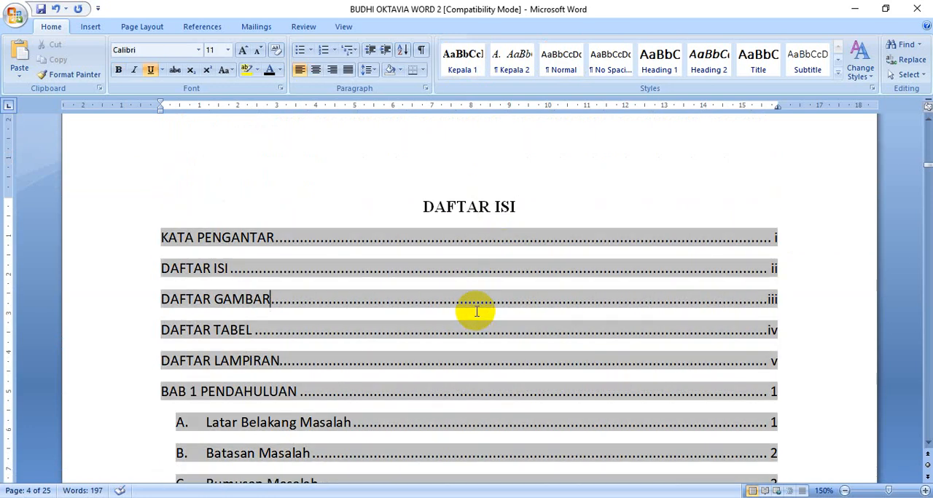
{"action": "right_click", "coordinate": [482, 298]}
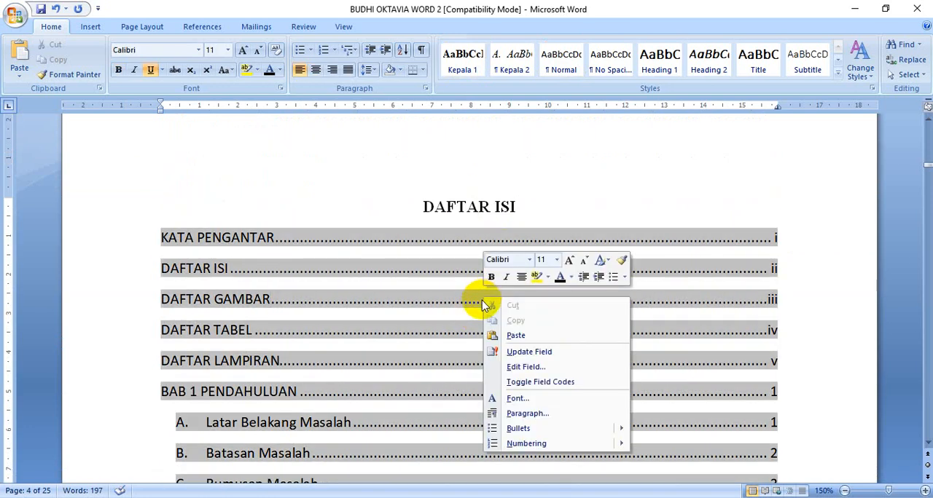
{"action": "left_click", "coordinate": [529, 355]}
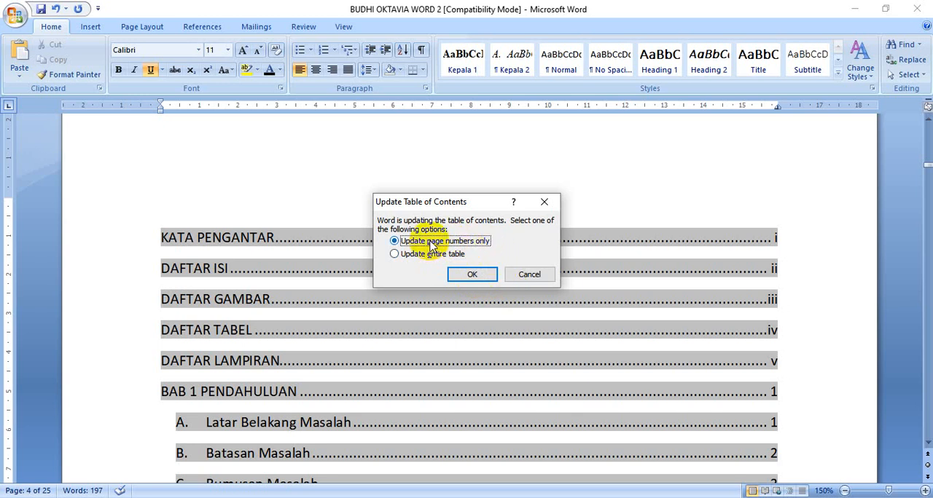
{"action": "left_click", "coordinate": [472, 277]}
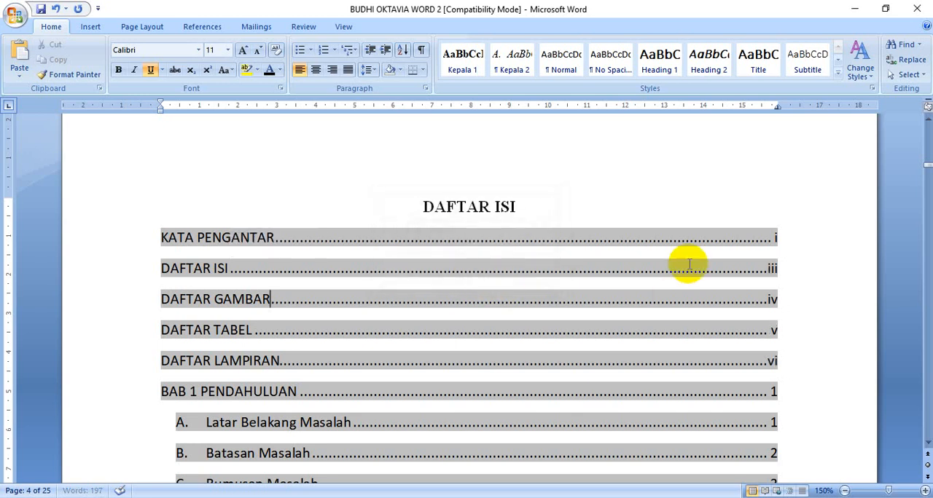
Go to the "Logam Berat" heading through its table of contents entry and add a Kepala 2 subheading "Limbah" after it on a new page
{"action": "left_click", "coordinate": [528, 202]}
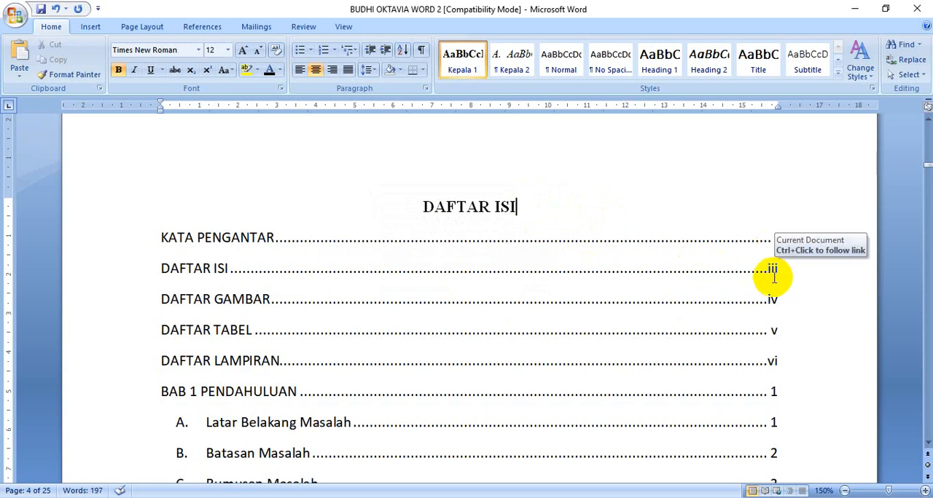
{"action": "scroll", "coordinate": [751, 285], "scroll_direction": "down", "scroll_amount": 3}
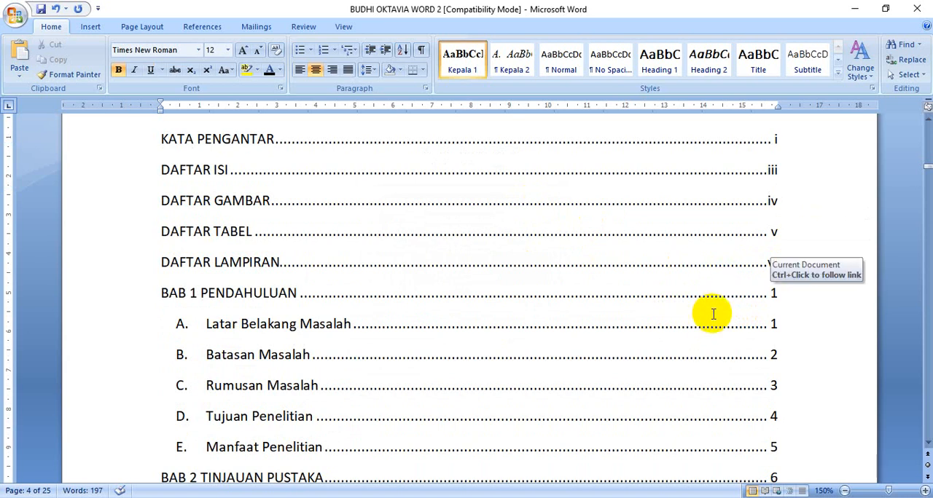
{"action": "scroll", "coordinate": [706, 312], "scroll_direction": "down", "scroll_amount": 1}
{"action": "scroll", "coordinate": [678, 309], "scroll_direction": "down", "scroll_amount": 3}
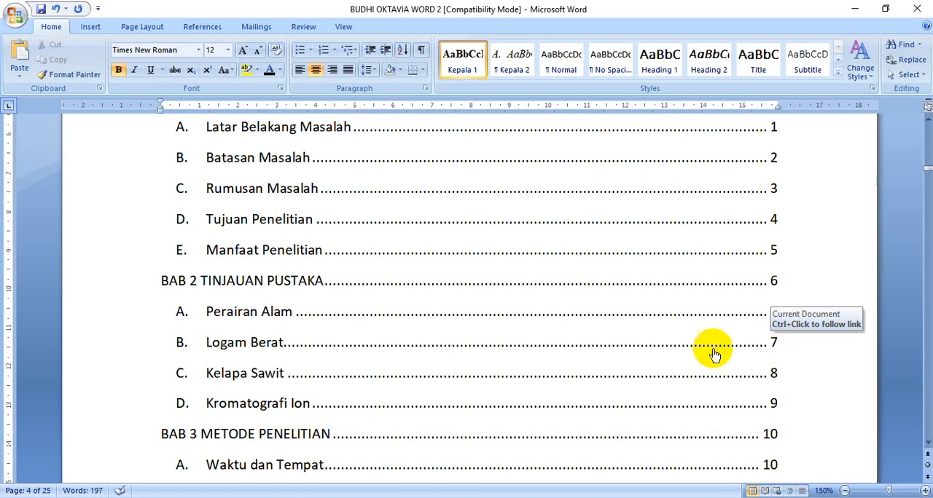
{"action": "left_click", "coordinate": [758, 350], "text": "ctrl"}
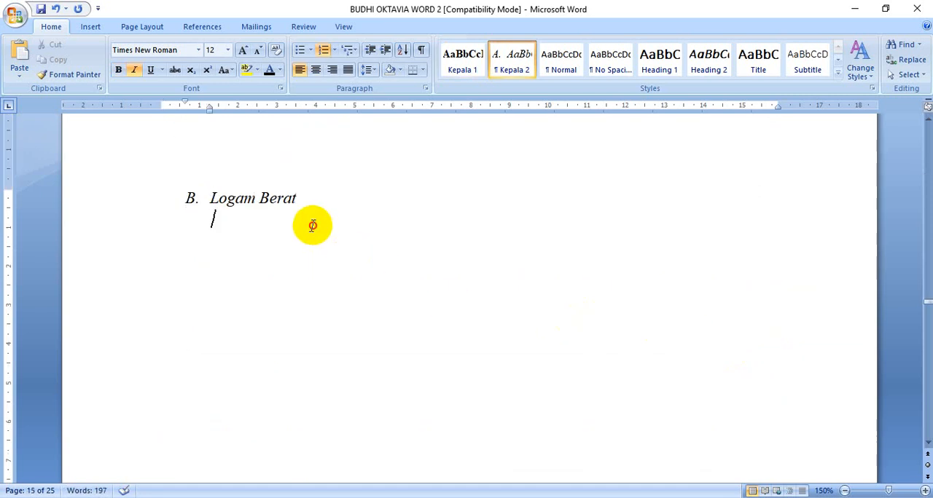
{"action": "left_click", "coordinate": [323, 200]}
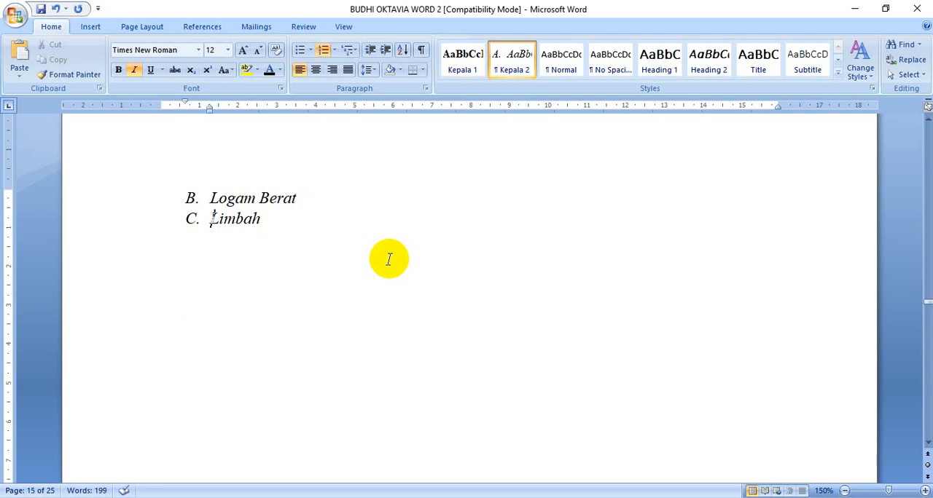
{"action": "key", "text": "ctrl+Return"}
{"action": "scroll", "coordinate": [259, 432], "scroll_direction": "down", "scroll_amount": 5}
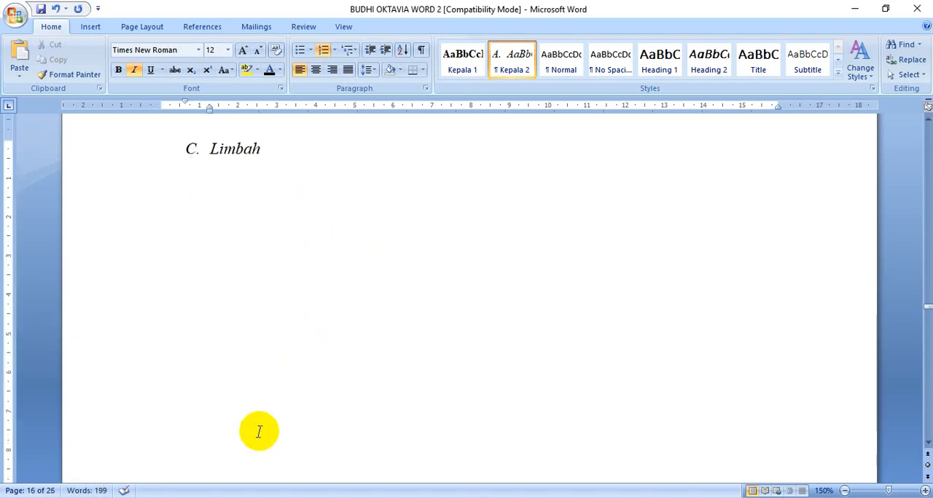
{"action": "scroll", "coordinate": [259, 431], "scroll_direction": "down", "scroll_amount": 15}
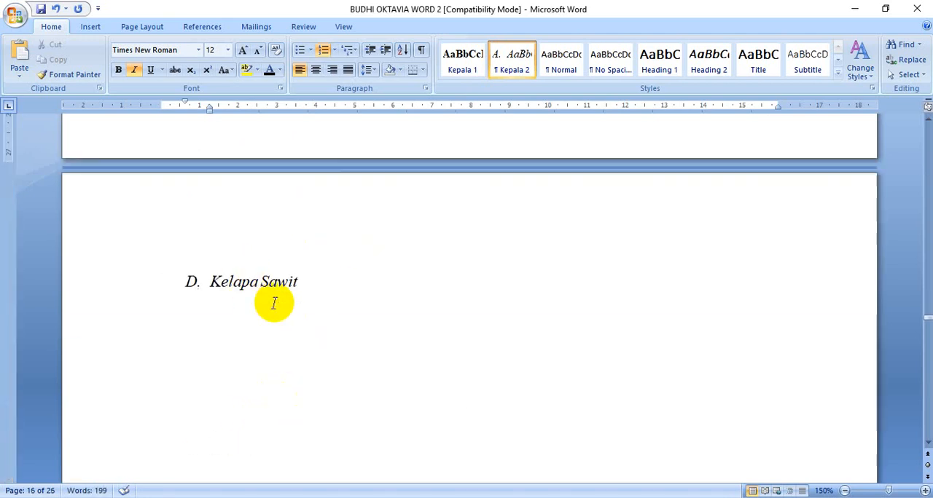
{"action": "scroll", "coordinate": [339, 312], "scroll_direction": "up", "scroll_amount": 3}
{"action": "scroll", "coordinate": [343, 314], "scroll_direction": "down", "scroll_amount": 3}
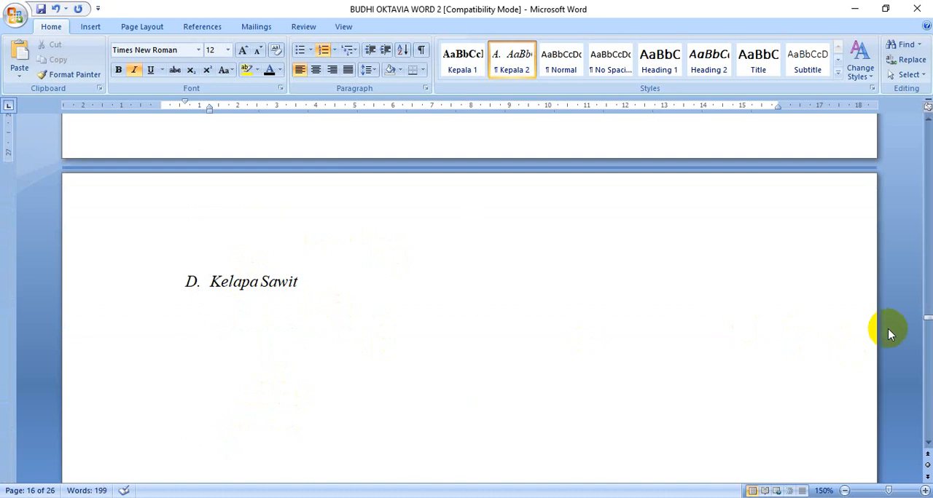
Update the entire table of contents so it includes the new "Limbah" subheading, and review its entries
{"action": "left_click_drag", "start_coordinate": [926, 318], "coordinate": [914, 171]}
{"action": "scroll", "coordinate": [518, 295], "scroll_direction": "down", "scroll_amount": 2}
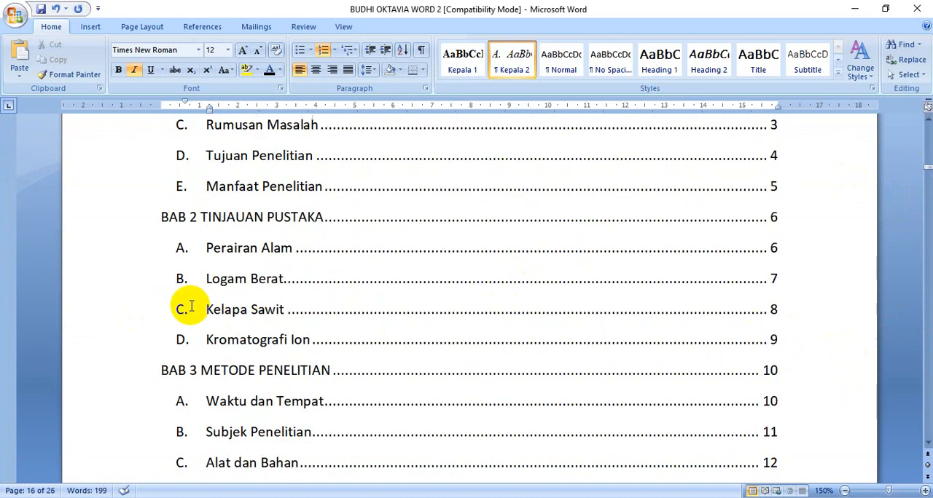
{"action": "left_click", "coordinate": [364, 312]}
{"action": "right_click", "coordinate": [399, 309]}
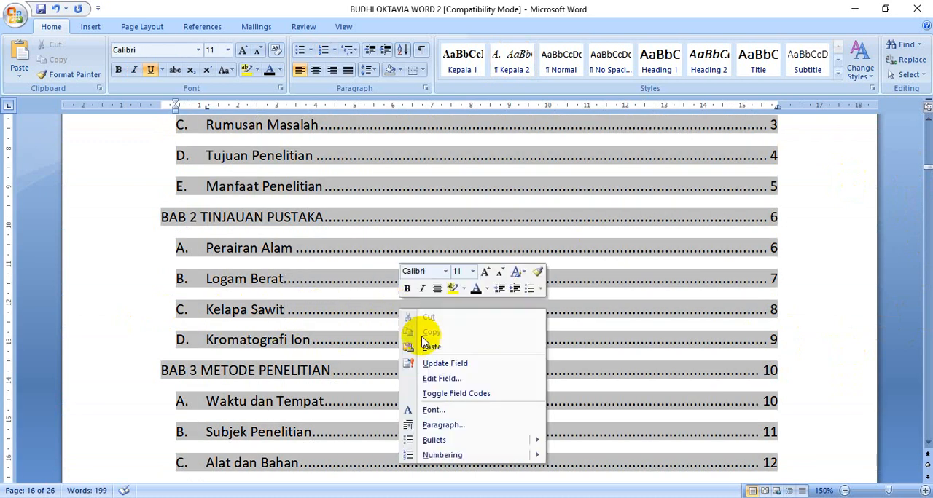
{"action": "left_click", "coordinate": [422, 361]}
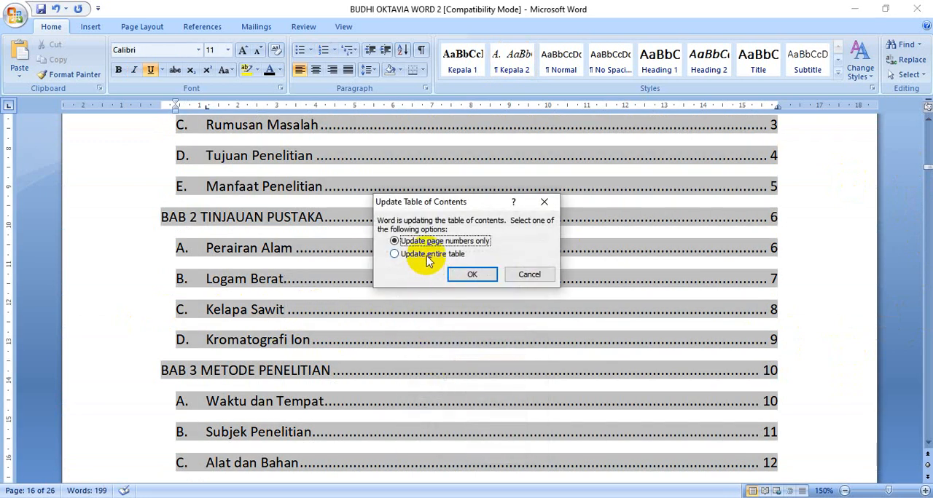
{"action": "left_click", "coordinate": [471, 274]}
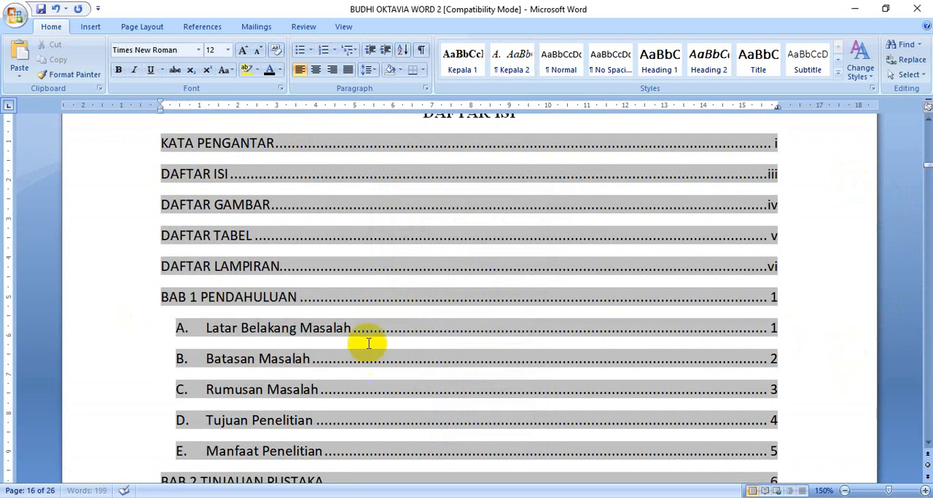
{"action": "left_click", "coordinate": [556, 129]}
{"action": "scroll", "coordinate": [551, 135], "scroll_direction": "down", "scroll_amount": 5}
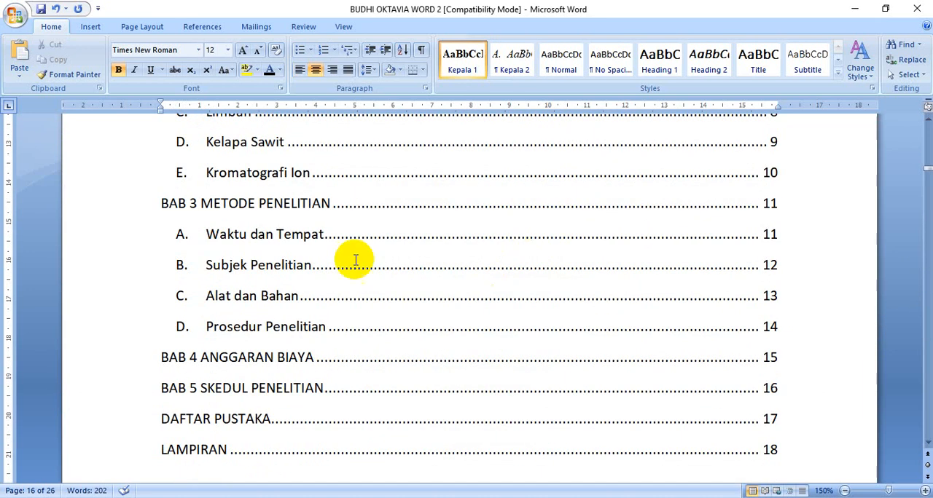
{"action": "scroll", "coordinate": [354, 261], "scroll_direction": "up", "scroll_amount": 1}
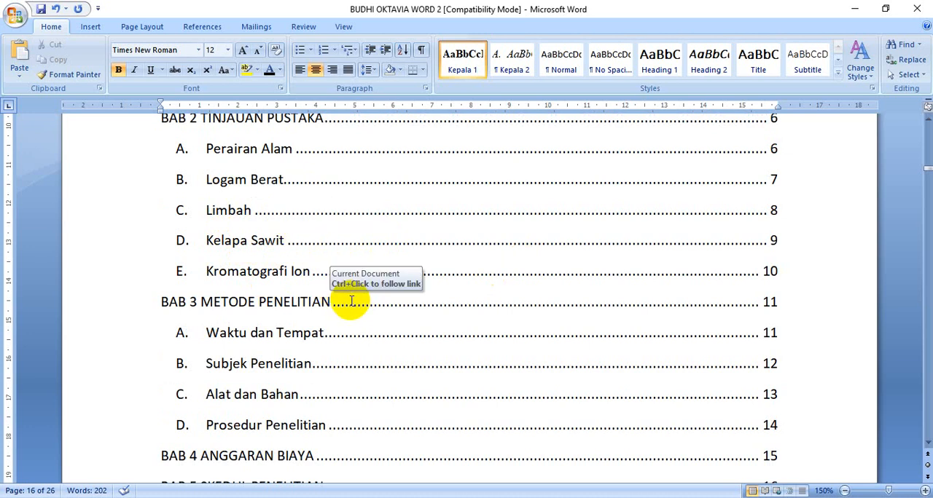
{"action": "scroll", "coordinate": [346, 303], "scroll_direction": "up", "scroll_amount": 1}
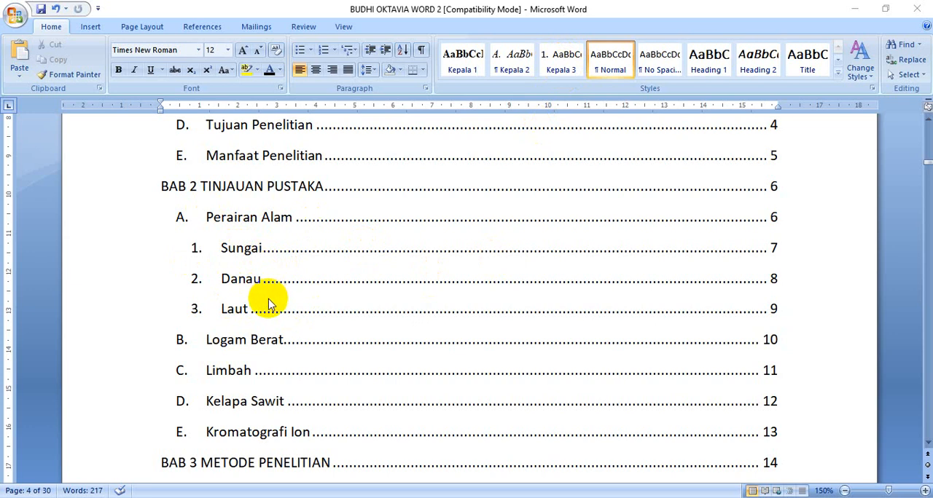
Go to the "Danau" heading through its table of contents entry and apply the Normal style to the empty paragraph below it
{"action": "scroll", "coordinate": [283, 306], "scroll_direction": "down", "scroll_amount": 3}
{"action": "scroll", "coordinate": [283, 304], "scroll_direction": "up", "scroll_amount": 3}
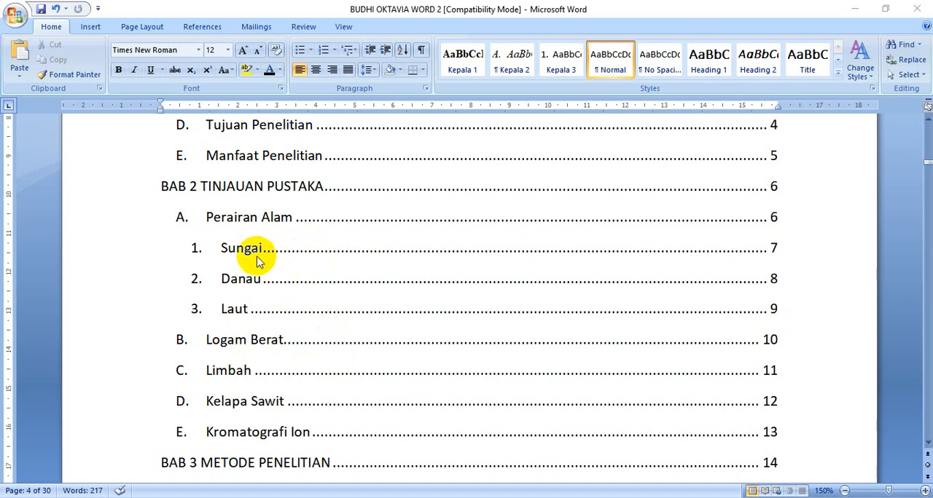
{"action": "left_click", "coordinate": [773, 284], "text": "ctrl"}
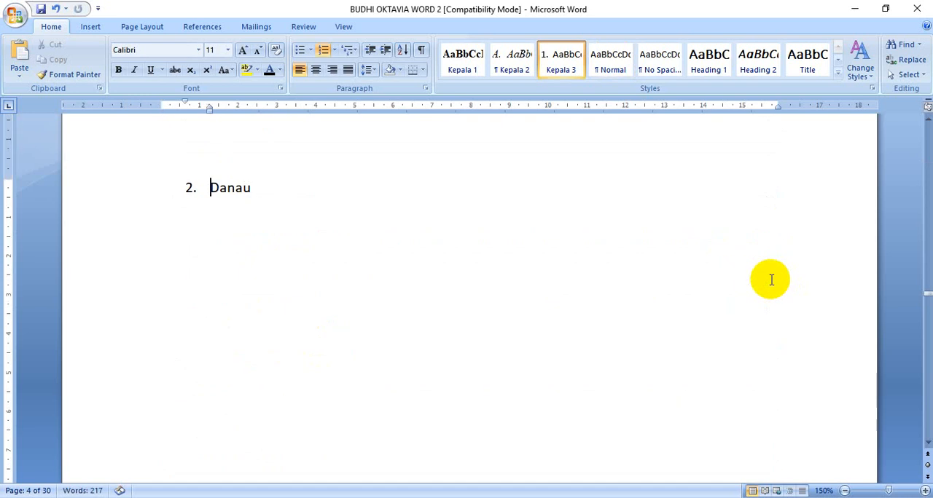
{"action": "key", "text": "Down"}
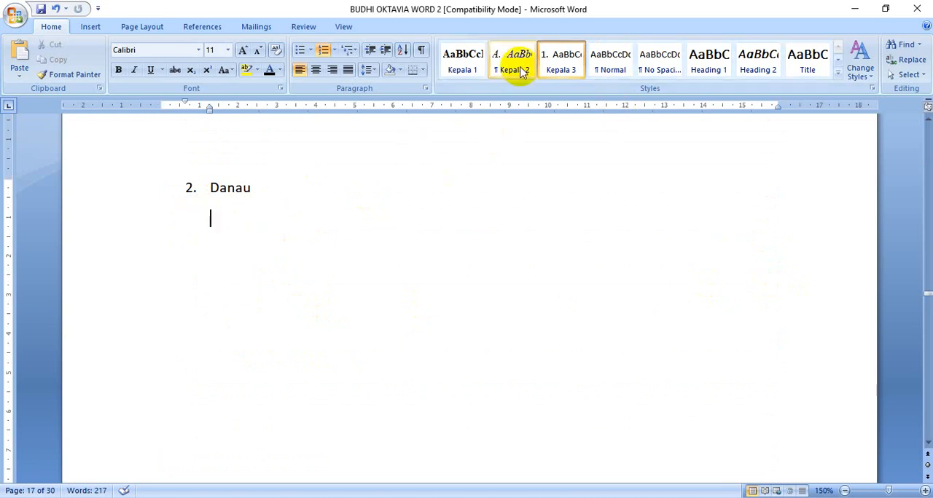
{"action": "left_click", "coordinate": [614, 69]}
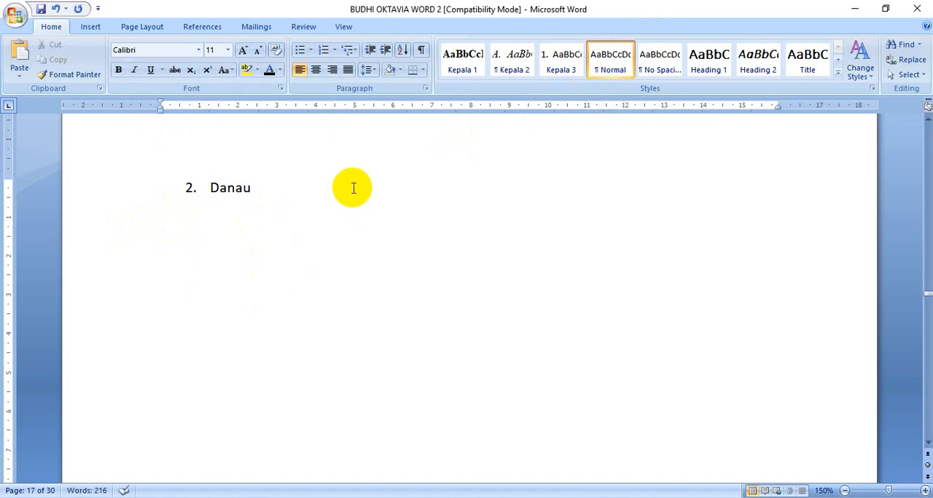
List all available clip art and insert the picture of white houses beside a lake below the "Danau" heading
{"action": "left_click", "coordinate": [89, 26]}
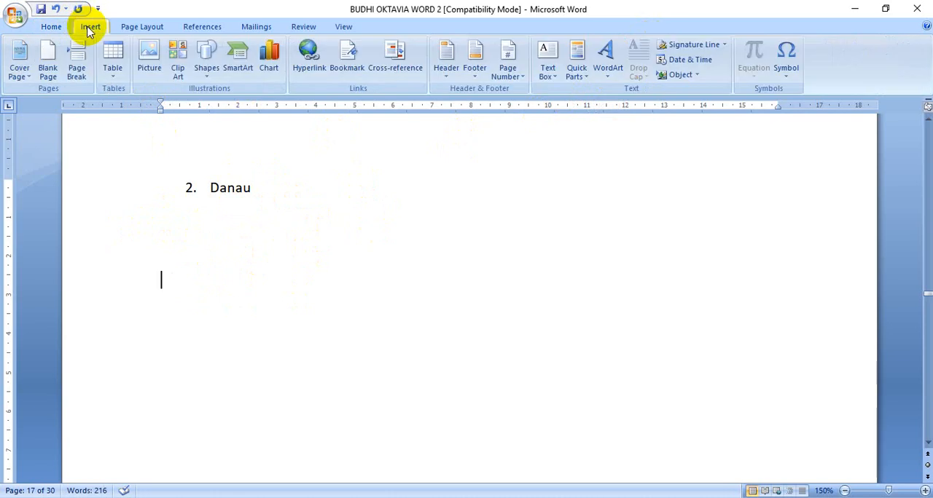
{"action": "left_click", "coordinate": [178, 68]}
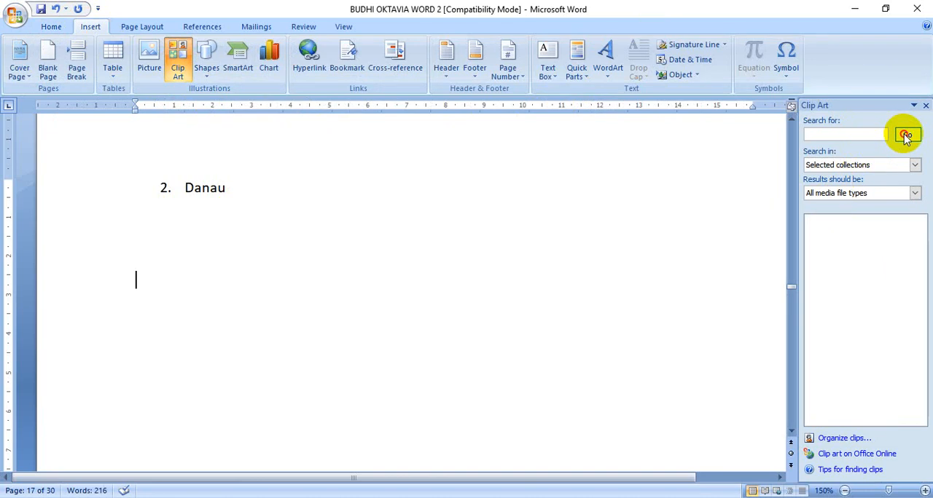
{"action": "left_click", "coordinate": [905, 136]}
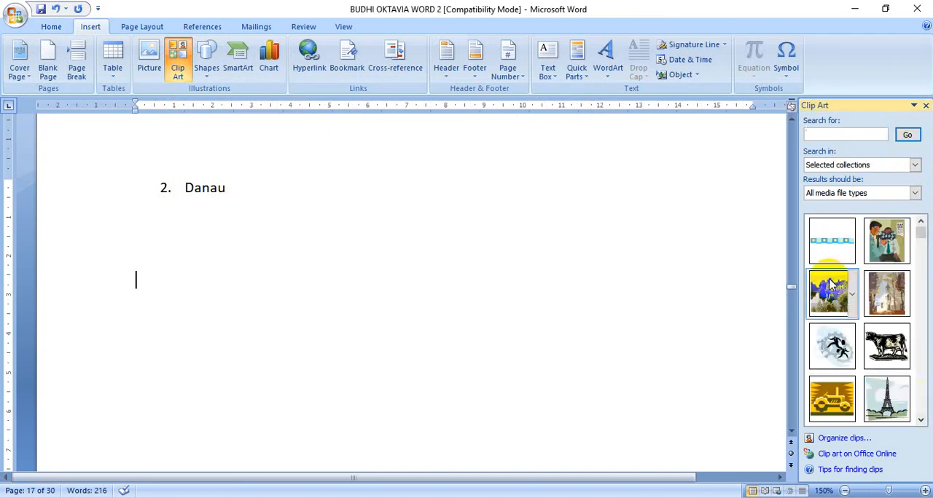
{"action": "left_click", "coordinate": [830, 288]}
{"action": "scroll", "coordinate": [567, 309], "scroll_direction": "down", "scroll_amount": 5}
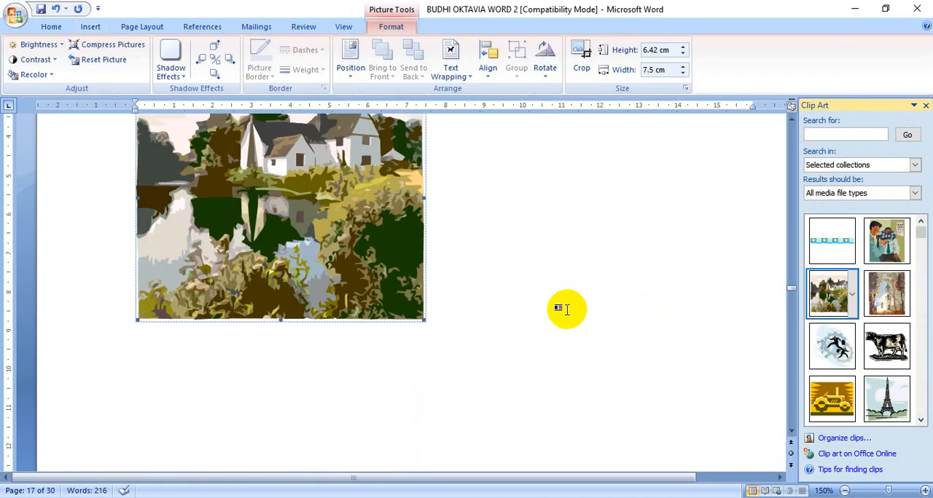
Add the text "Gambar 1. Danau" on the line below the lake picture
{"action": "left_click", "coordinate": [291, 347]}
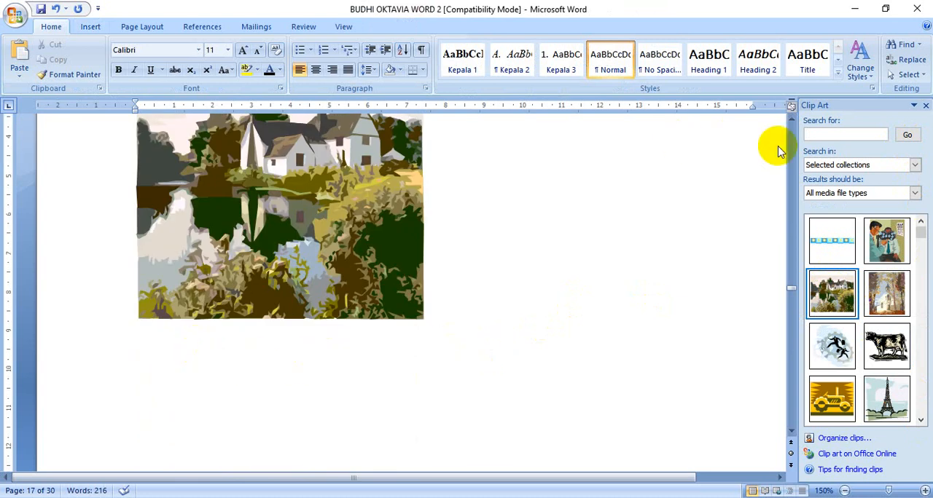
{"action": "left_click", "coordinate": [279, 225]}
{"action": "left_click", "coordinate": [164, 346]}
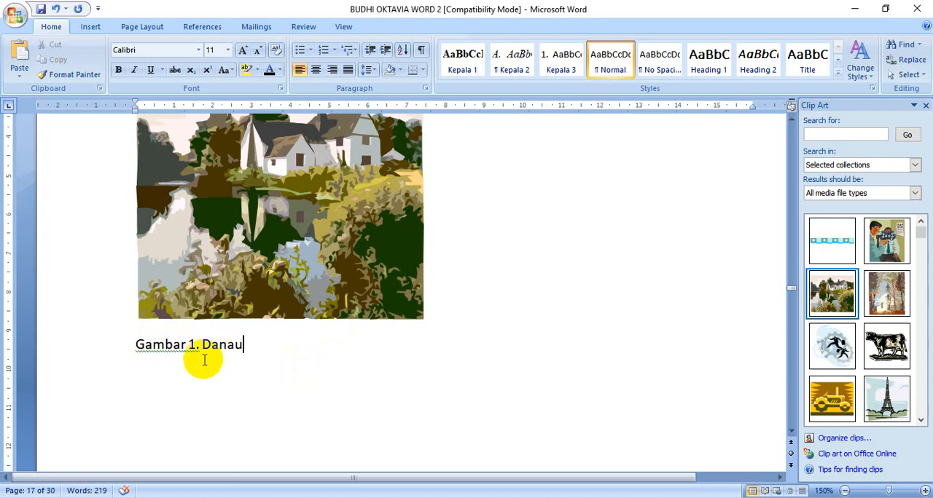
Insert a caption with a new "Gambar" label before the text under the picture, and delete the duplicate text so it reads "Gambar 1. Danau"
{"action": "left_click", "coordinate": [136, 344]}
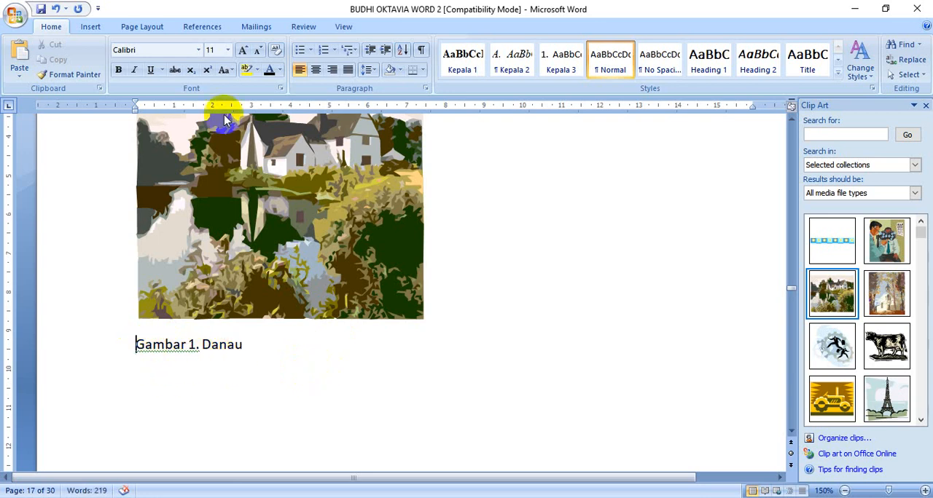
{"action": "left_click", "coordinate": [204, 27]}
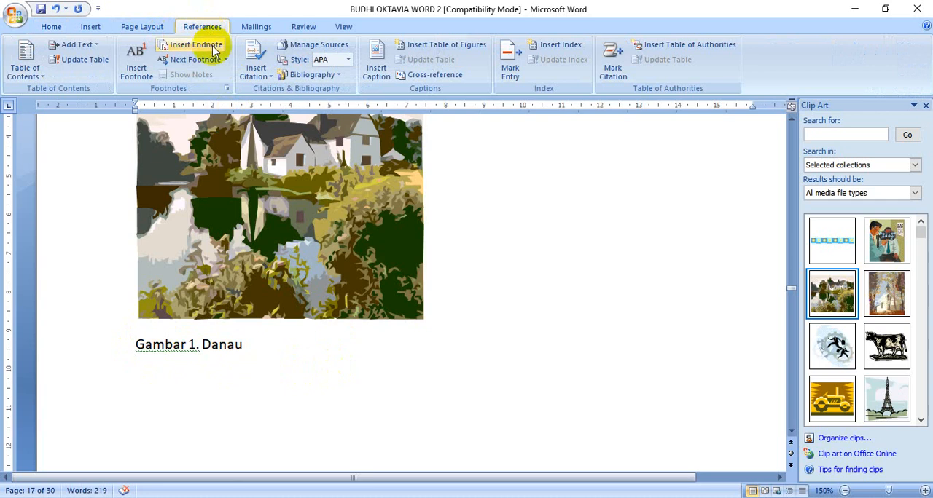
{"action": "left_click", "coordinate": [379, 65]}
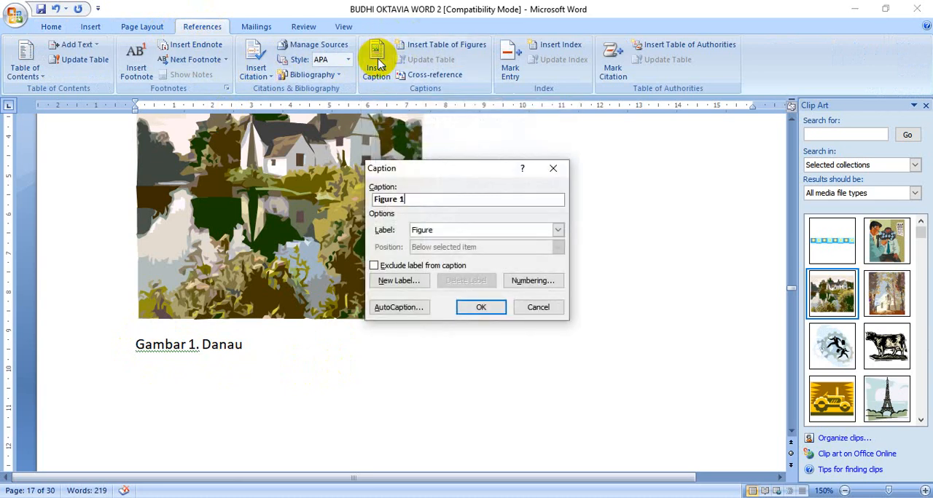
{"action": "left_click", "coordinate": [558, 232]}
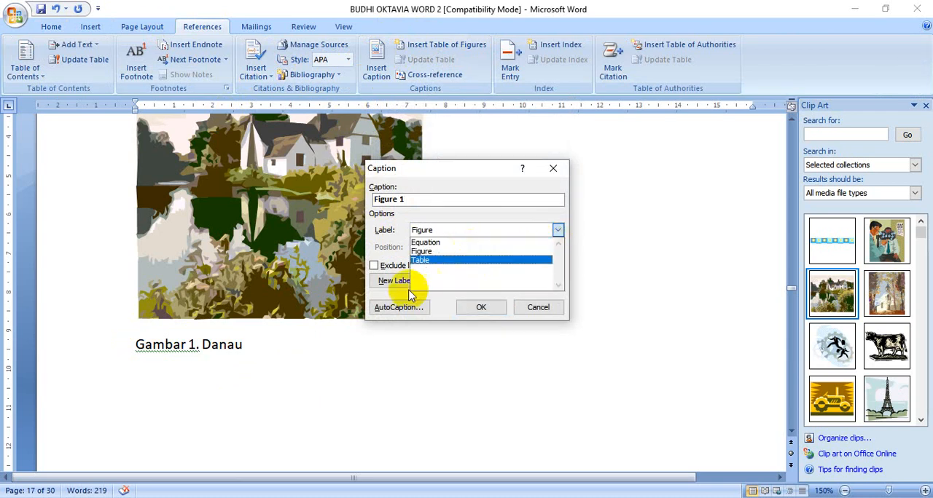
{"action": "left_click", "coordinate": [391, 254]}
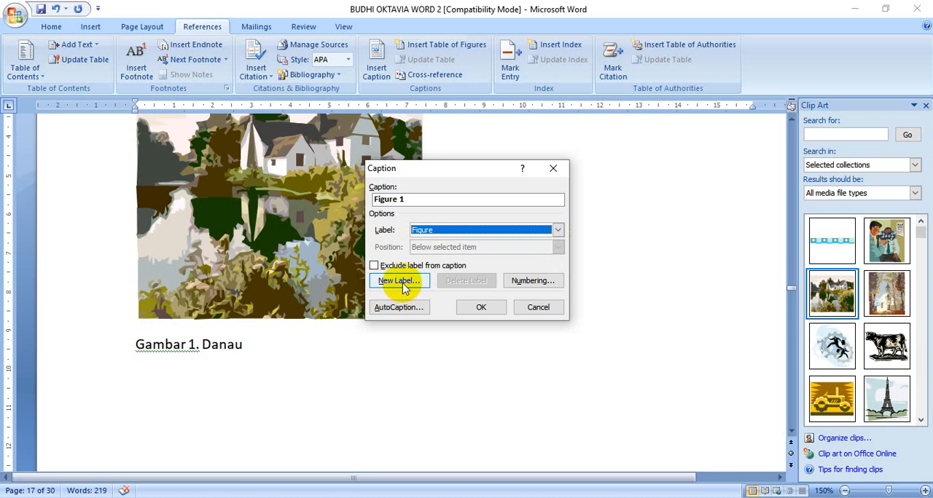
{"action": "left_click", "coordinate": [400, 283]}
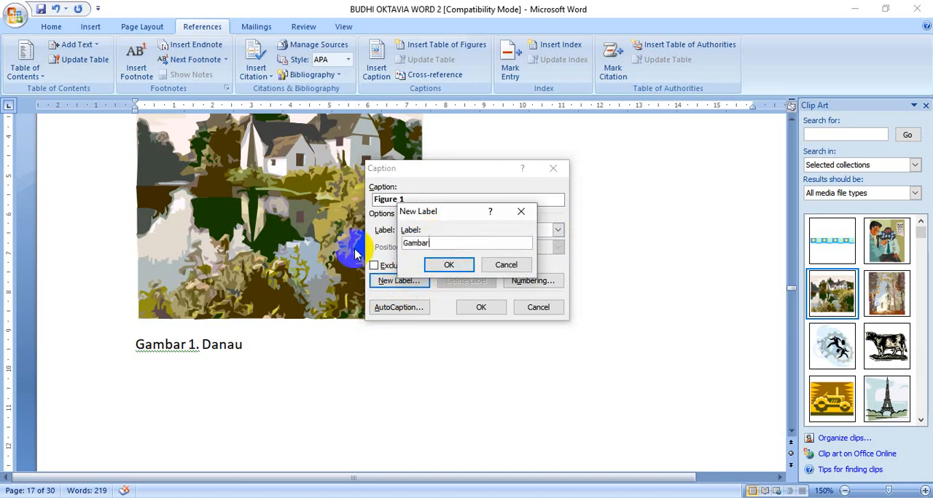
{"action": "left_click", "coordinate": [447, 267]}
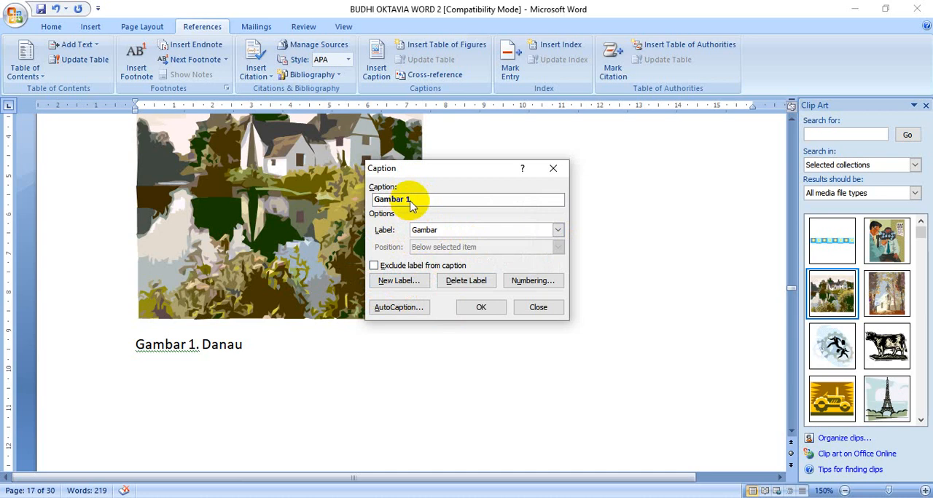
{"action": "left_click", "coordinate": [482, 308]}
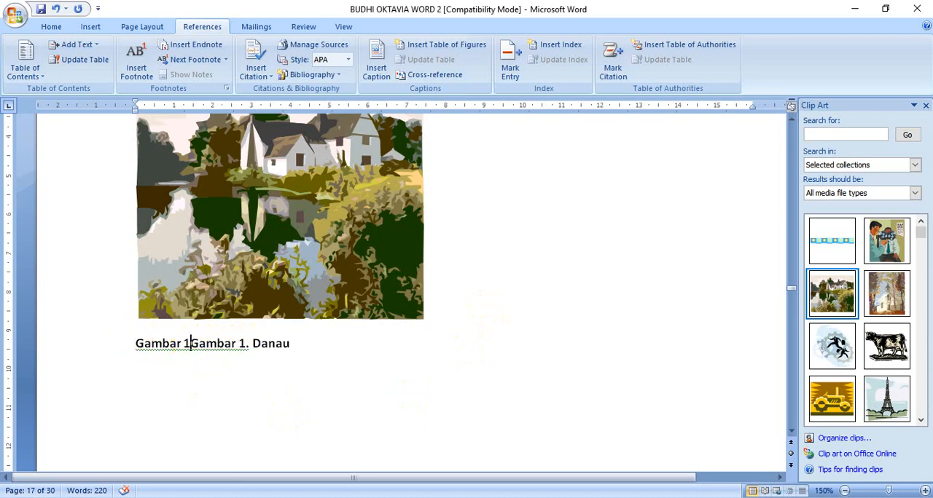
{"action": "key", "text": "Delete"}
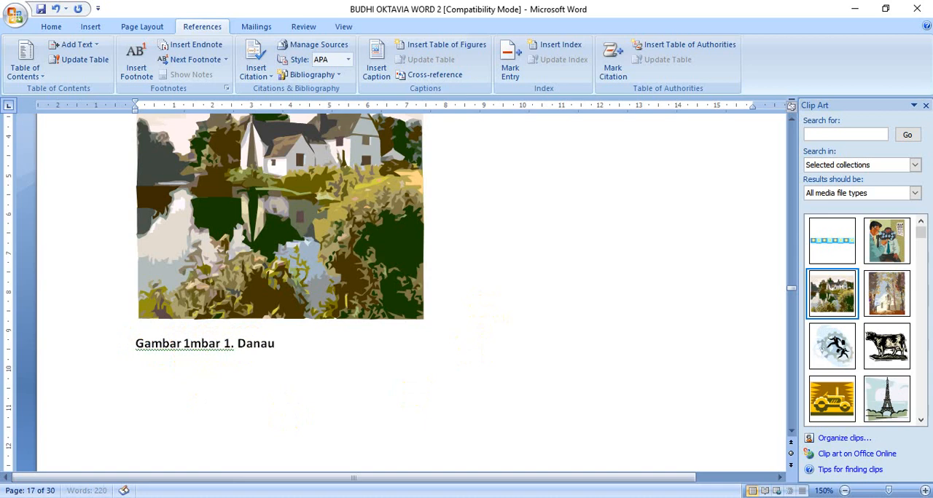
{"action": "key", "text": "Delete"}
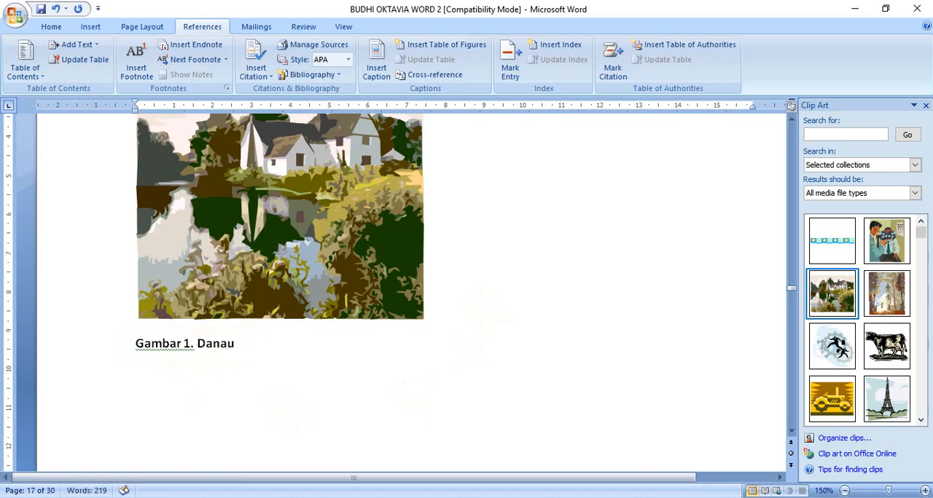
Apply the Kepala 3 style to the "Laut" line so it becomes a numbered subheading
{"action": "left_click", "coordinate": [482, 323]}
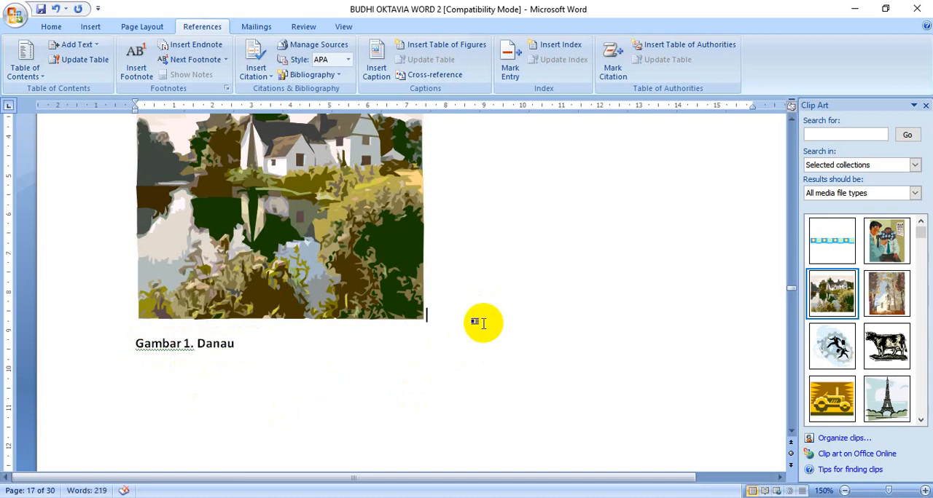
{"action": "scroll", "coordinate": [486, 322], "scroll_direction": "down", "scroll_amount": 10}
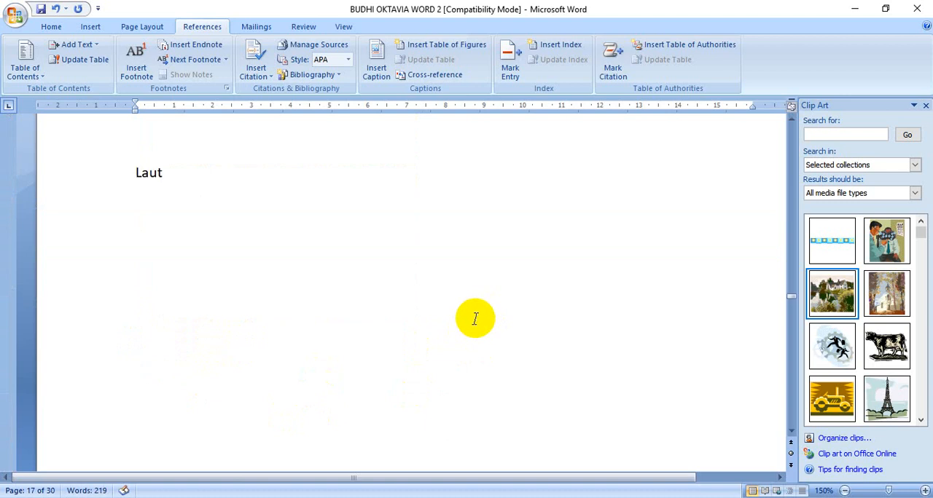
{"action": "scroll", "coordinate": [464, 318], "scroll_direction": "up", "scroll_amount": 7}
{"action": "scroll", "coordinate": [458, 318], "scroll_direction": "down", "scroll_amount": 8}
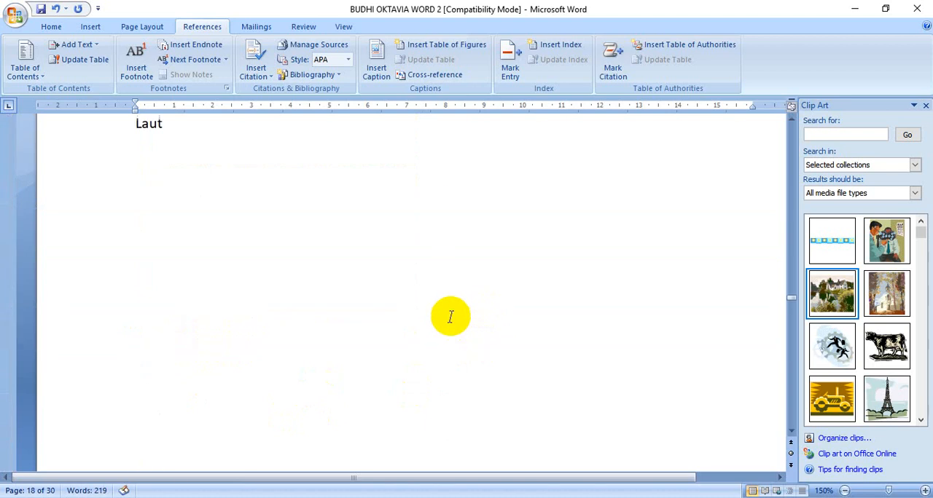
{"action": "scroll", "coordinate": [445, 315], "scroll_direction": "down", "scroll_amount": 2}
{"action": "scroll", "coordinate": [442, 315], "scroll_direction": "down", "scroll_amount": 5}
{"action": "scroll", "coordinate": [442, 314], "scroll_direction": "up", "scroll_amount": 13}
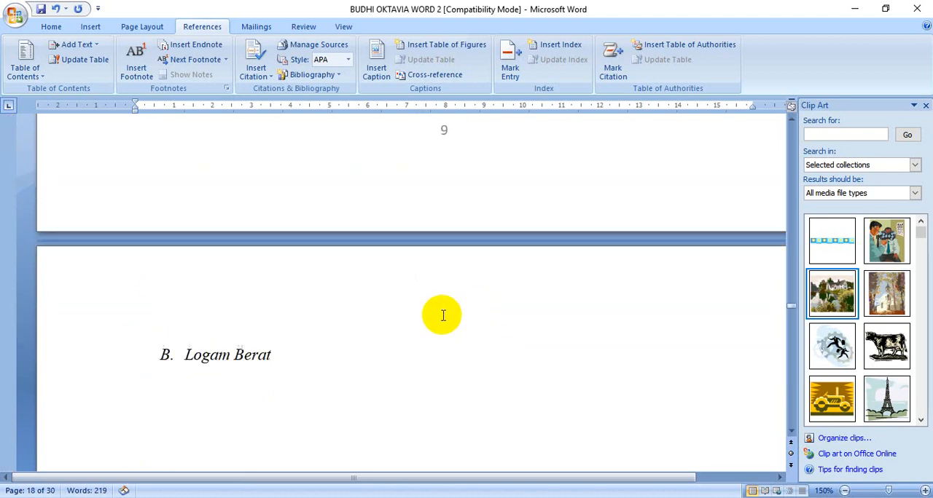
{"action": "left_click", "coordinate": [153, 222]}
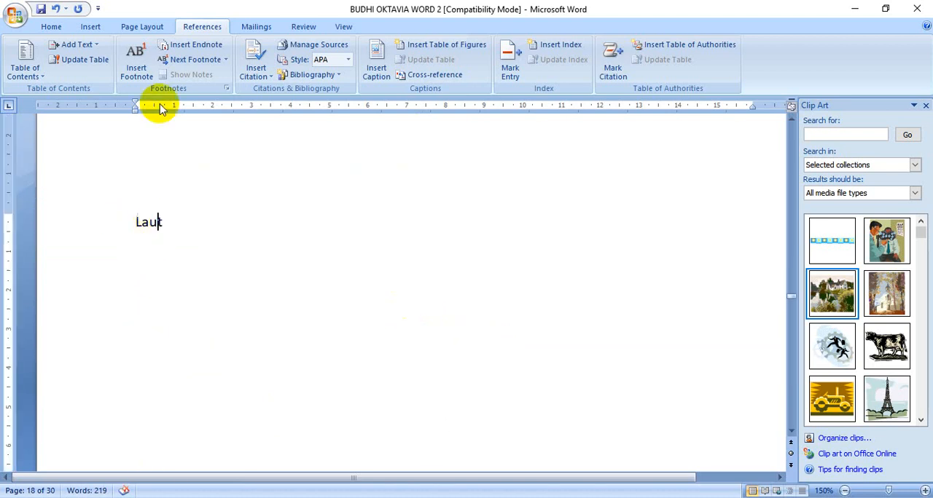
{"action": "left_click", "coordinate": [52, 26]}
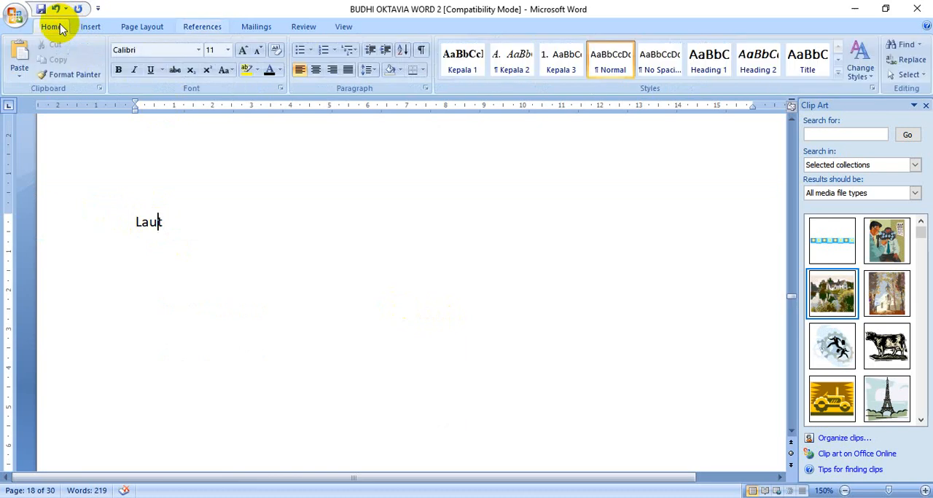
{"action": "left_click", "coordinate": [561, 64]}
Try applying the Normal style to the empty paragraph below the "Limbah" heading, and undo the change
{"action": "scroll", "coordinate": [350, 313], "scroll_direction": "down", "scroll_amount": 4}
{"action": "scroll", "coordinate": [353, 326], "scroll_direction": "down", "scroll_amount": 7}
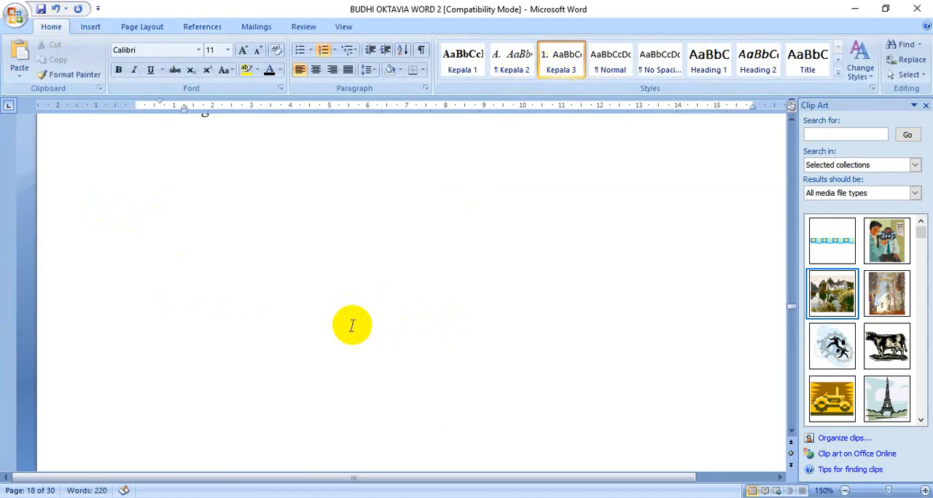
{"action": "scroll", "coordinate": [352, 324], "scroll_direction": "up", "scroll_amount": 3}
{"action": "left_click", "coordinate": [306, 318]}
{"action": "scroll", "coordinate": [267, 328], "scroll_direction": "down", "scroll_amount": 1}
{"action": "scroll", "coordinate": [277, 333], "scroll_direction": "down", "scroll_amount": 10}
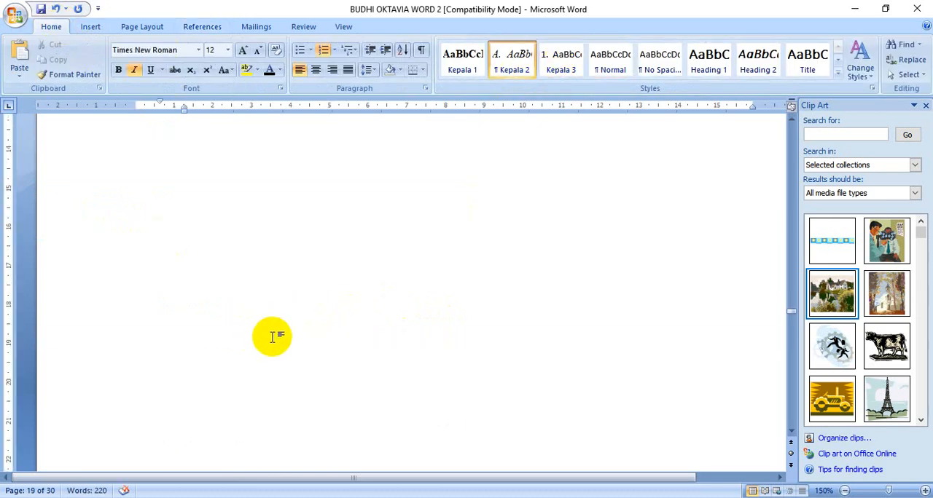
{"action": "scroll", "coordinate": [287, 348], "scroll_direction": "up", "scroll_amount": 3}
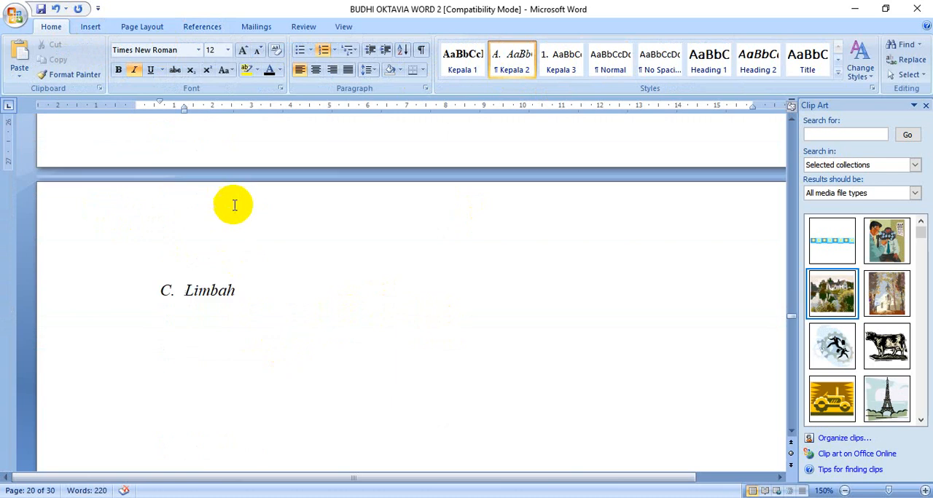
{"action": "left_click", "coordinate": [189, 349]}
{"action": "left_click", "coordinate": [122, 328]}
{"action": "left_click", "coordinate": [210, 328]}
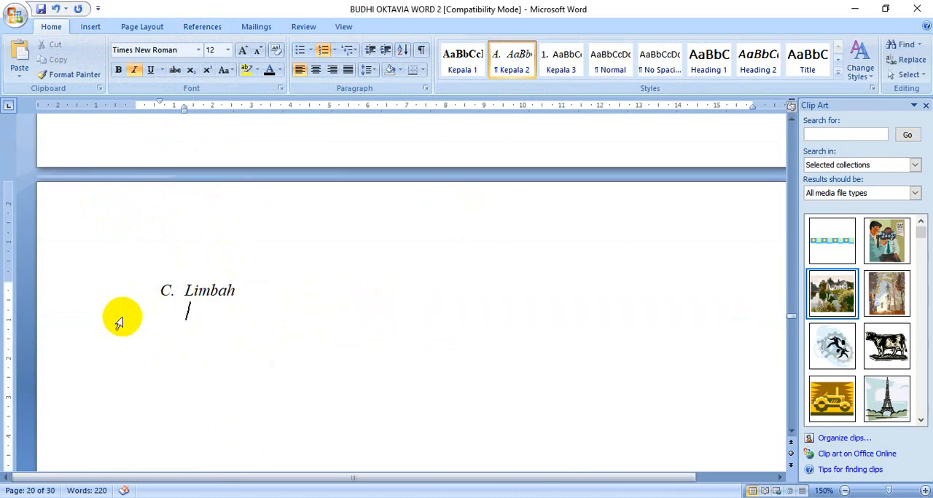
{"action": "left_click", "coordinate": [609, 61]}
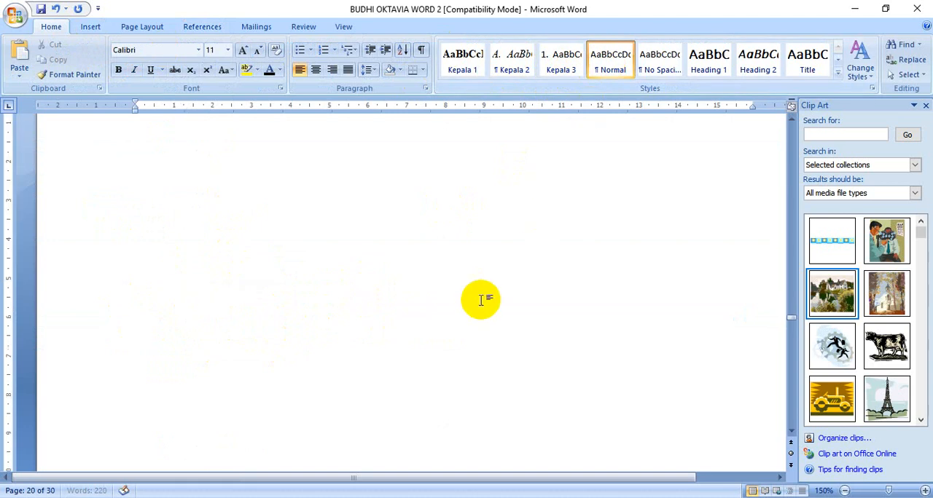
{"action": "scroll", "coordinate": [424, 306], "scroll_direction": "down", "scroll_amount": 7}
{"action": "scroll", "coordinate": [425, 318], "scroll_direction": "up", "scroll_amount": 3}
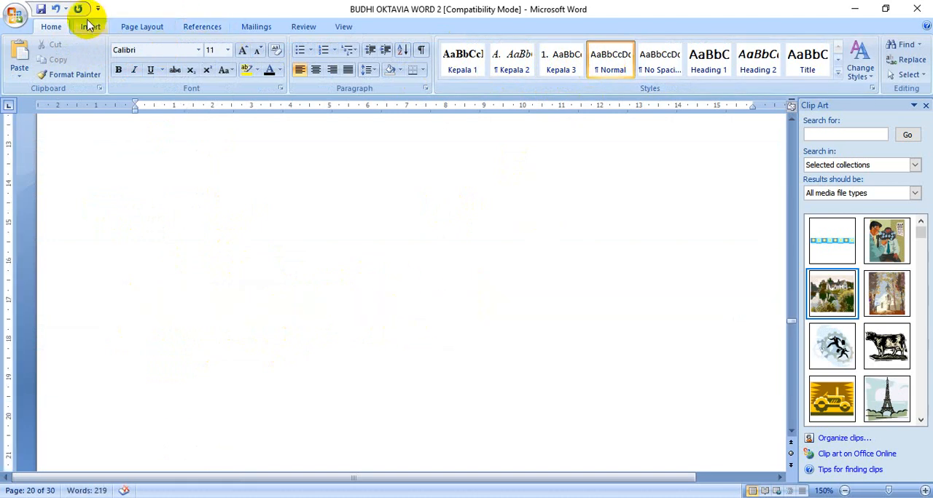
{"action": "left_click", "coordinate": [56, 8]}
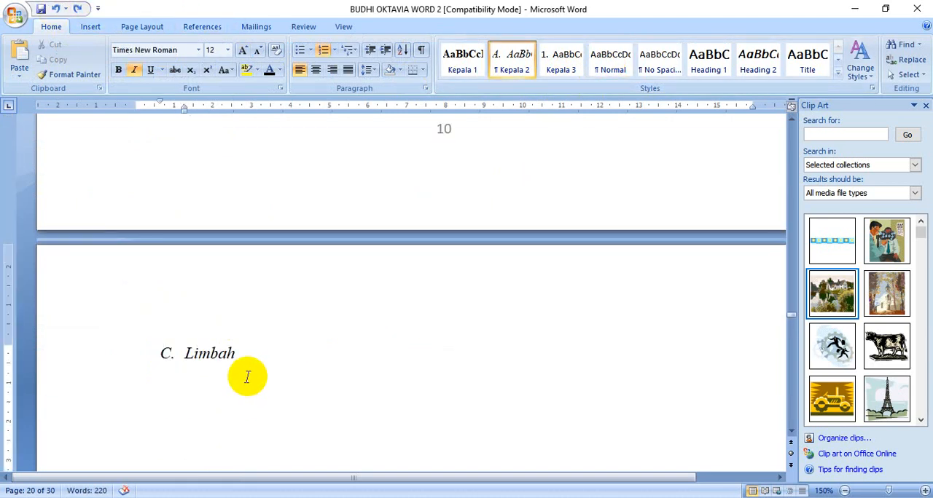
Add an unnumbered empty paragraph below the "Limbah" heading and apply the Normal style to it
{"action": "left_click", "coordinate": [263, 360]}
{"action": "left_click", "coordinate": [212, 381]}
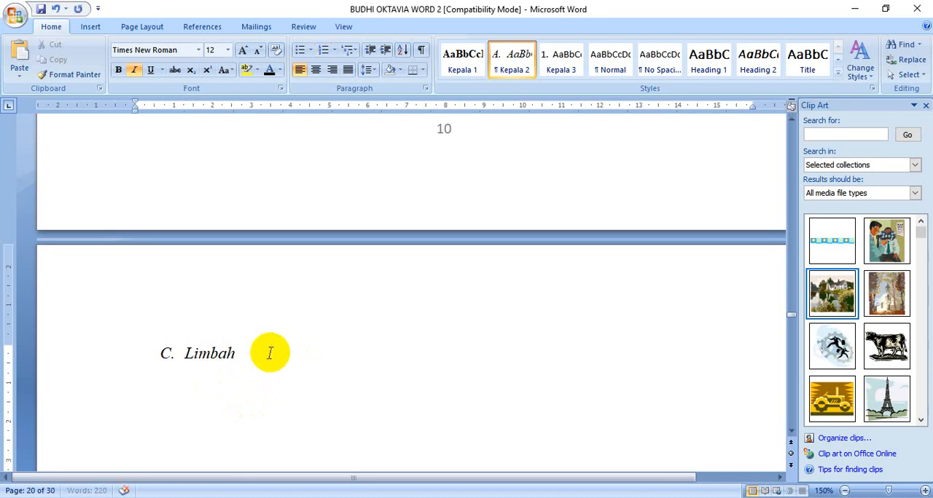
{"action": "scroll", "coordinate": [333, 293], "scroll_direction": "down", "scroll_amount": 20}
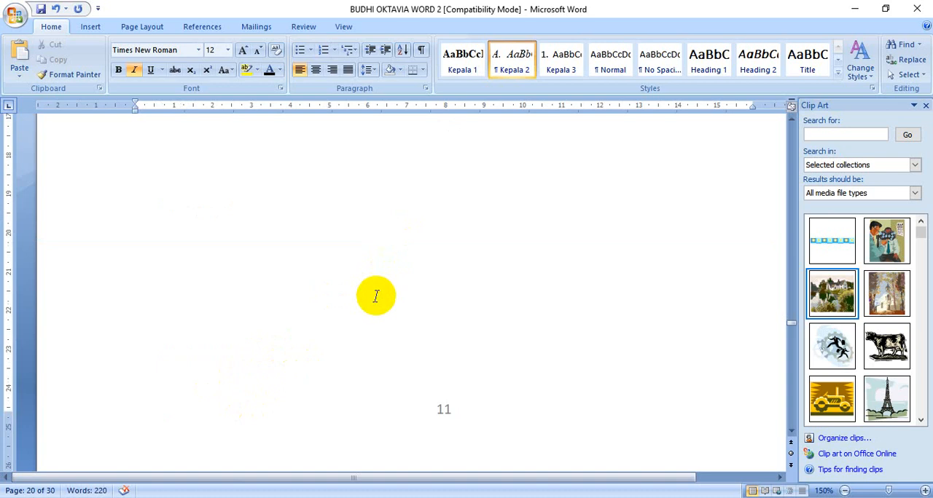
{"action": "scroll", "coordinate": [377, 299], "scroll_direction": "up", "scroll_amount": 20}
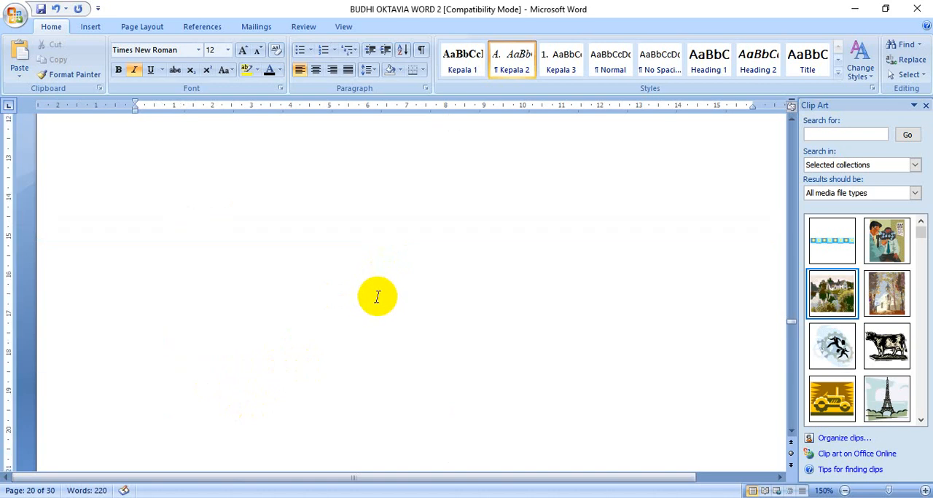
{"action": "left_click", "coordinate": [568, 64]}
{"action": "left_click", "coordinate": [609, 62]}
{"action": "scroll", "coordinate": [432, 292], "scroll_direction": "down", "scroll_amount": 20}
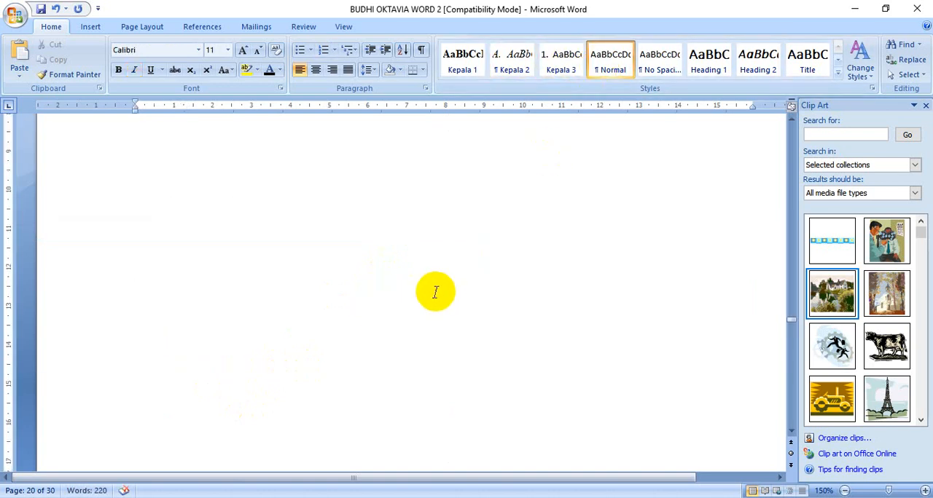
{"action": "scroll", "coordinate": [440, 300], "scroll_direction": "up", "scroll_amount": 20}
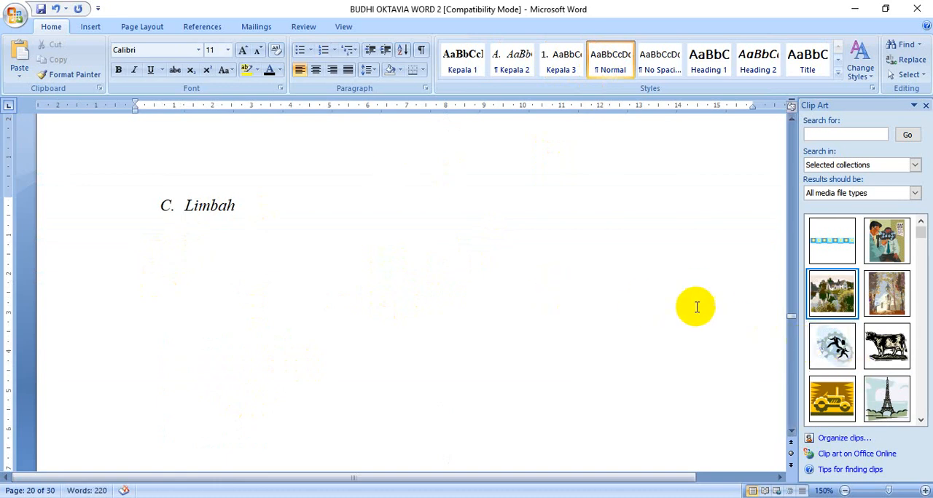
Insert the church clip art below the "Limbah" heading and replace it with the cow picture
{"action": "left_click", "coordinate": [204, 266]}
{"action": "scroll", "coordinate": [437, 327], "scroll_direction": "up", "scroll_amount": 1}
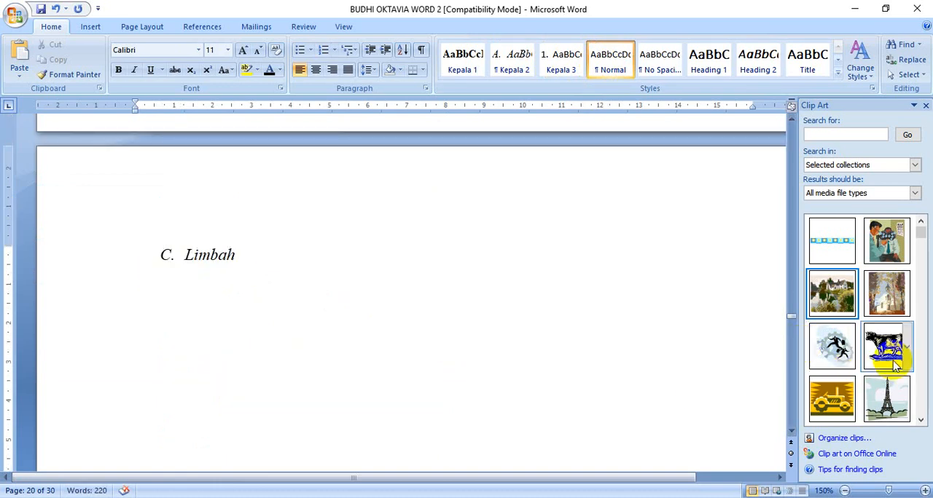
{"action": "scroll", "coordinate": [892, 341], "scroll_direction": "down", "scroll_amount": 3}
{"action": "scroll", "coordinate": [894, 342], "scroll_direction": "up", "scroll_amount": 3}
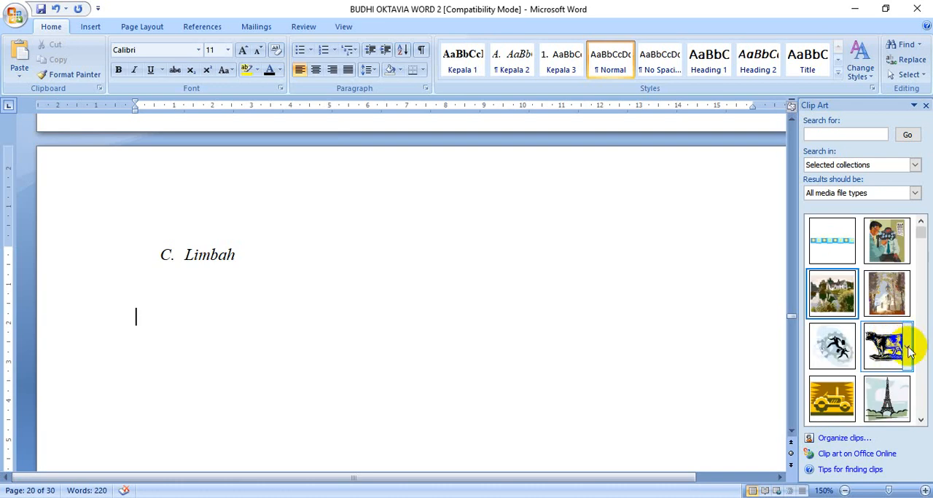
{"action": "left_click", "coordinate": [886, 292]}
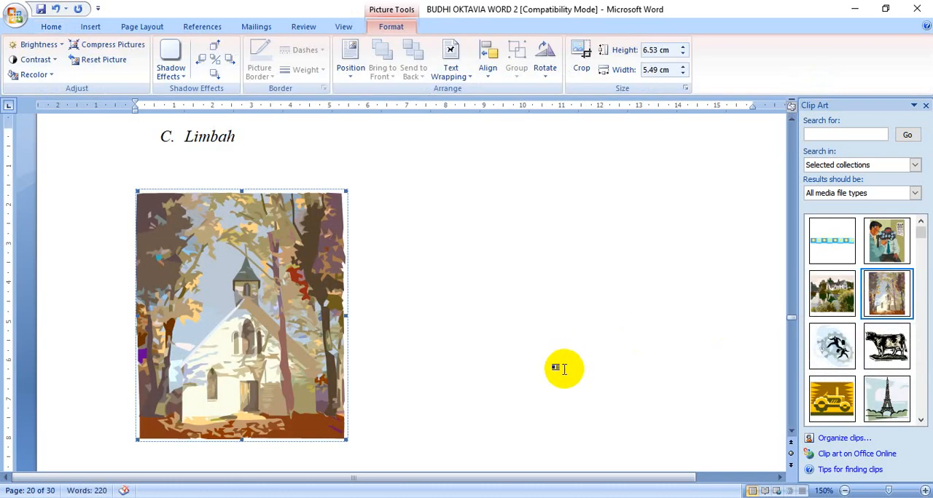
{"action": "left_click", "coordinate": [883, 354]}
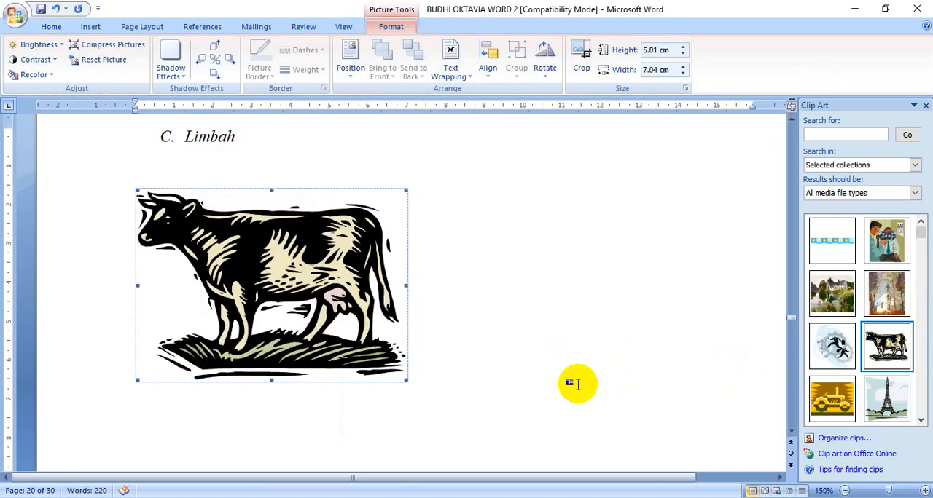
Insert the "Gambar" caption on the line below the cow picture so it reads "Gambar 2. Kotoran Sapi"
{"action": "left_click", "coordinate": [284, 413]}
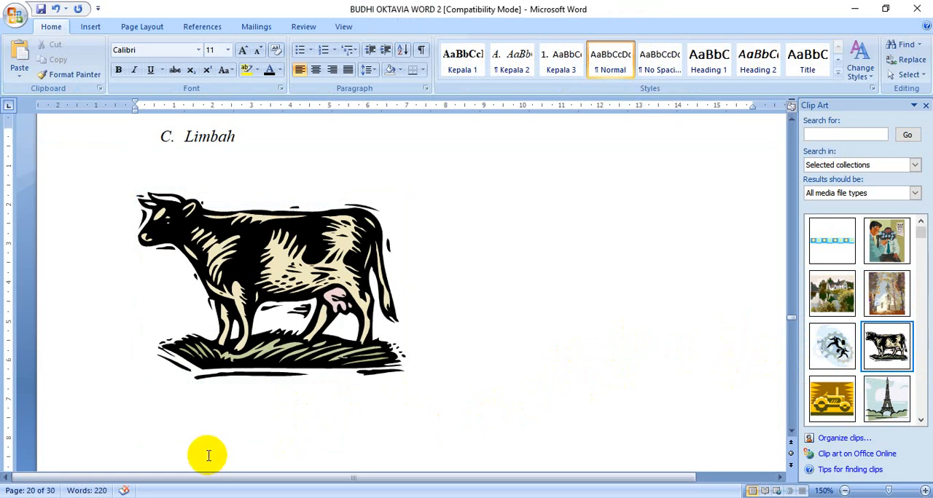
{"action": "left_click", "coordinate": [202, 26]}
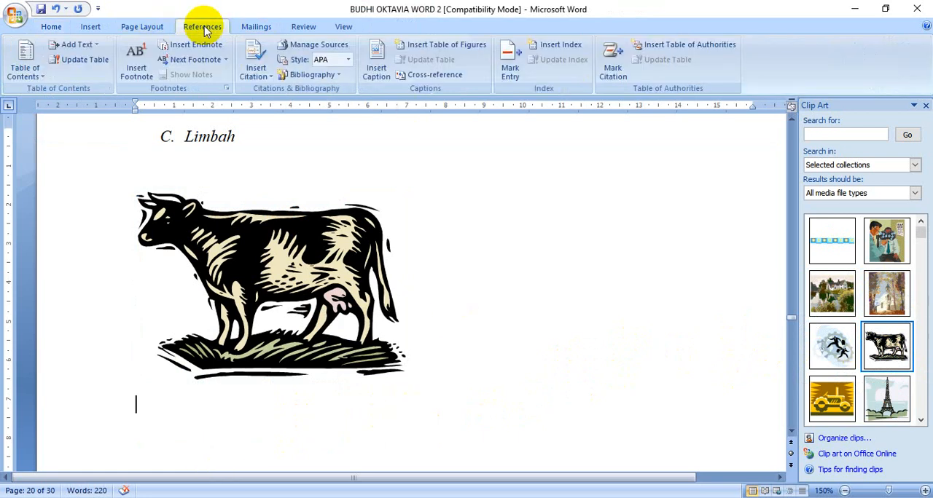
{"action": "left_click", "coordinate": [376, 67]}
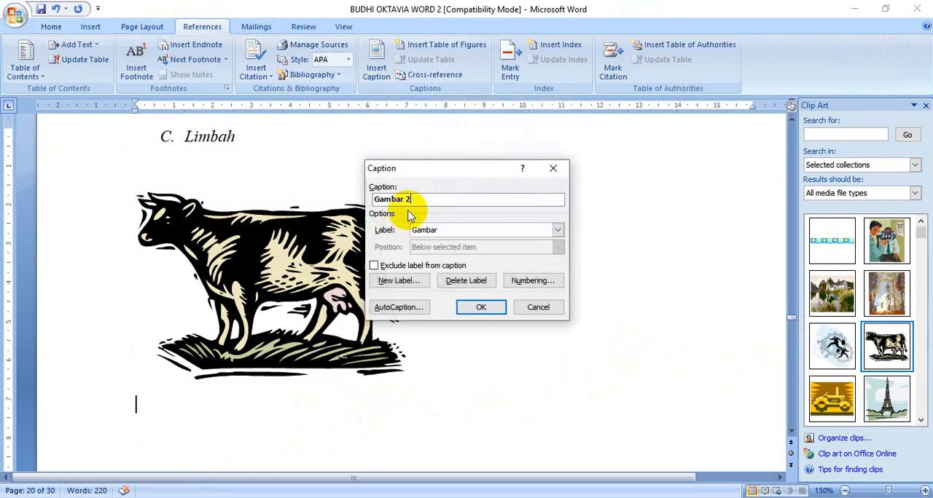
{"action": "left_click", "coordinate": [481, 309]}
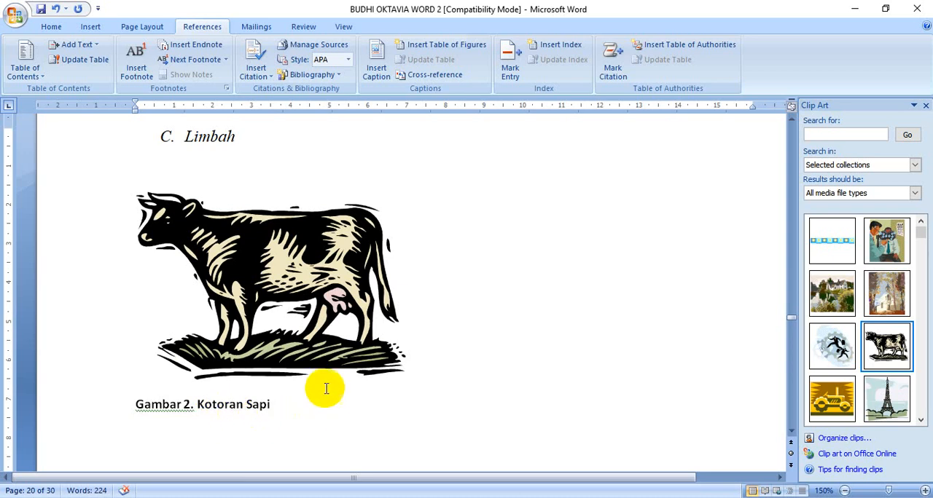
{"action": "scroll", "coordinate": [329, 394], "scroll_direction": "down", "scroll_amount": 2}
{"action": "scroll", "coordinate": [338, 390], "scroll_direction": "up", "scroll_amount": 3}
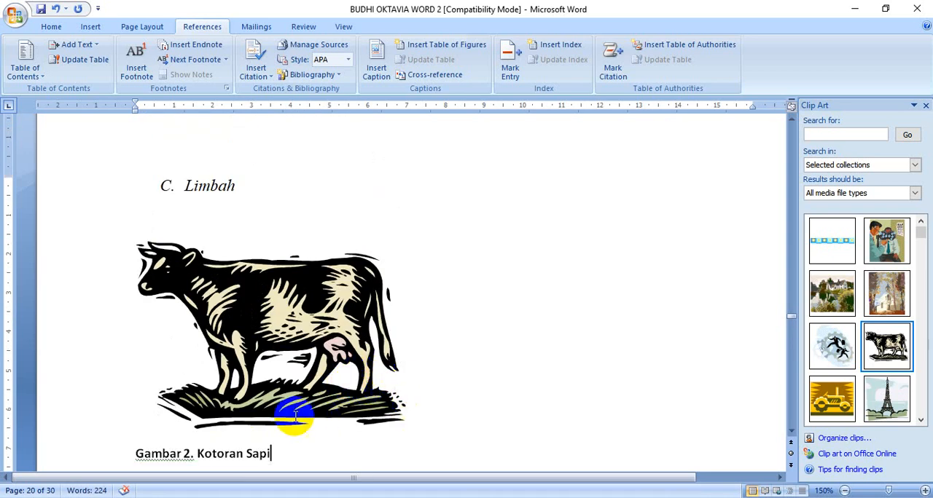
{"action": "scroll", "coordinate": [292, 416], "scroll_direction": "down", "scroll_amount": 2}
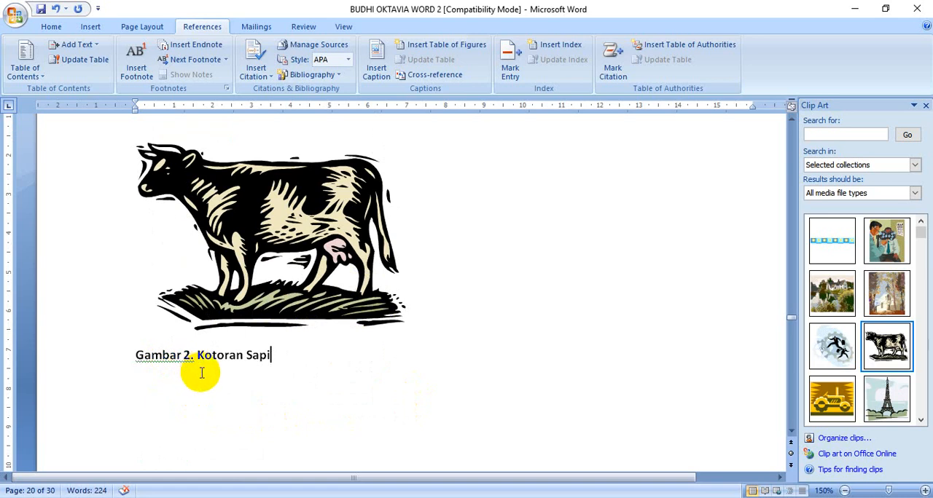
Try applying the Normal style to an empty paragraph below the "Latar Belakang Masalah" heading in BAB 1
{"action": "scroll", "coordinate": [306, 395], "scroll_direction": "up", "scroll_amount": 15}
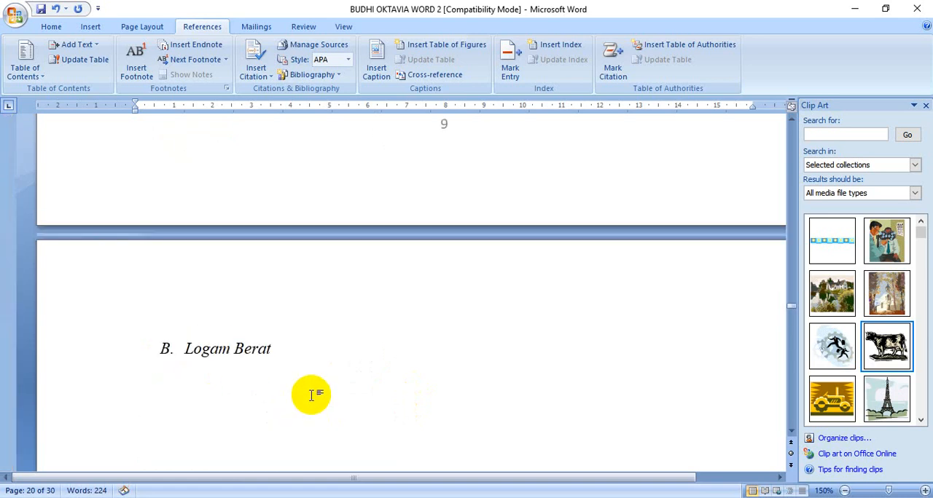
{"action": "scroll", "coordinate": [310, 395], "scroll_direction": "up", "scroll_amount": 5}
{"action": "scroll", "coordinate": [309, 392], "scroll_direction": "up", "scroll_amount": 20}
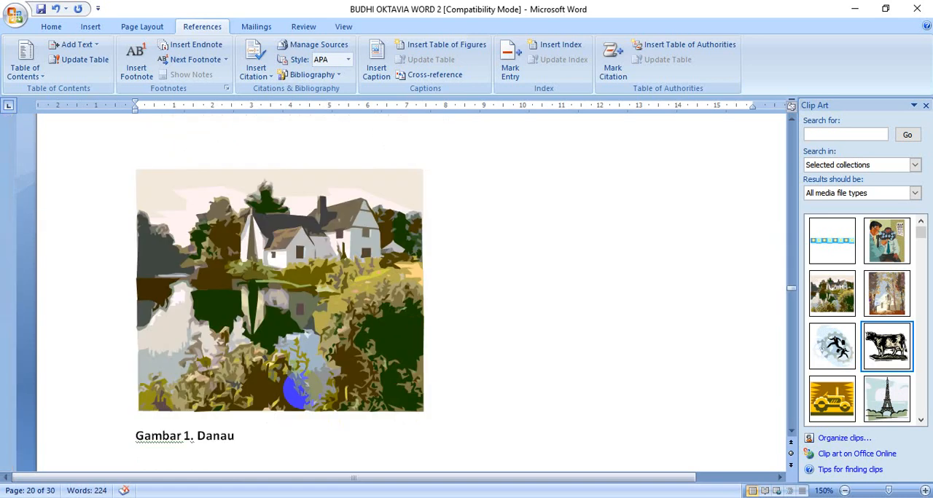
{"action": "scroll", "coordinate": [297, 389], "scroll_direction": "down", "scroll_amount": 3}
{"action": "scroll", "coordinate": [327, 343], "scroll_direction": "up", "scroll_amount": 10}
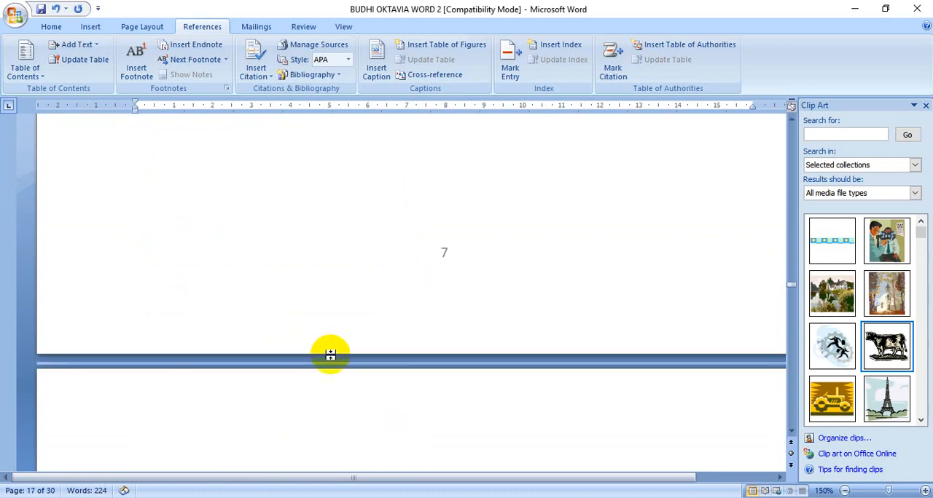
{"action": "scroll", "coordinate": [330, 357], "scroll_direction": "up", "scroll_amount": 3}
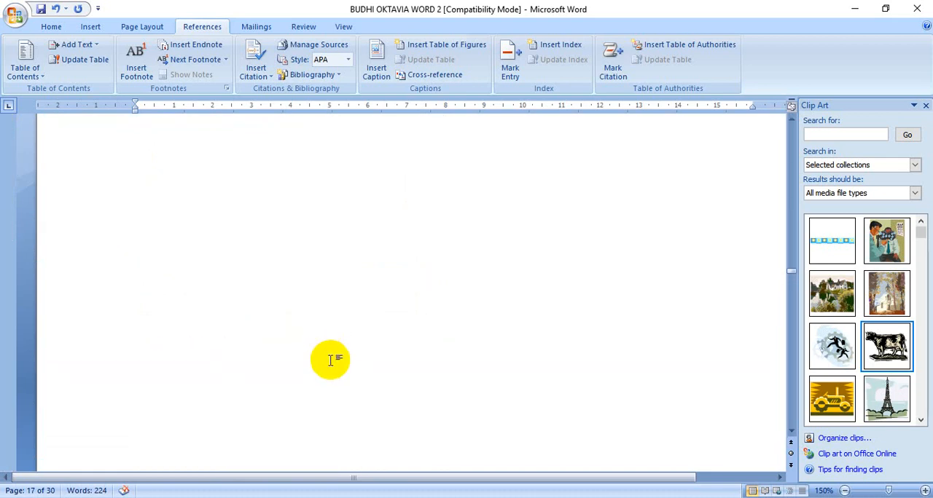
{"action": "scroll", "coordinate": [330, 357], "scroll_direction": "up", "scroll_amount": 5}
{"action": "scroll", "coordinate": [330, 360], "scroll_direction": "down", "scroll_amount": 2}
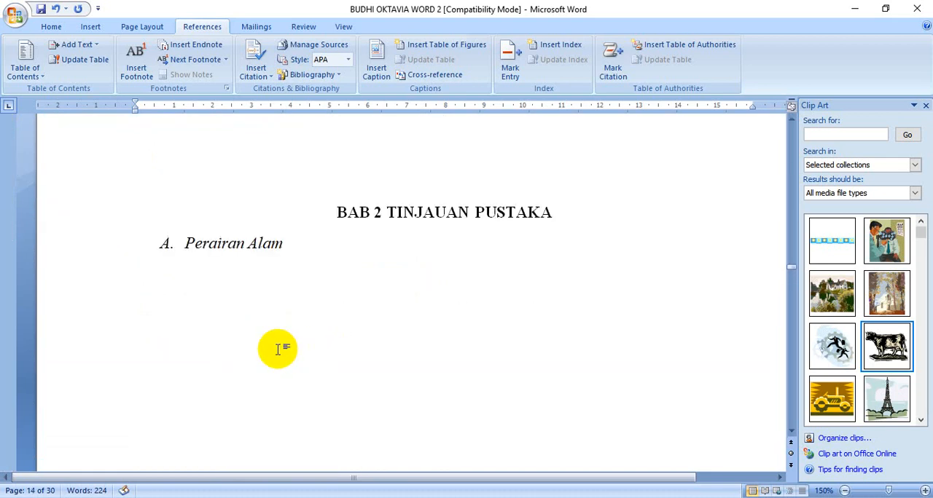
{"action": "scroll", "coordinate": [292, 344], "scroll_direction": "up", "scroll_amount": 3}
{"action": "scroll", "coordinate": [294, 343], "scroll_direction": "up", "scroll_amount": 10}
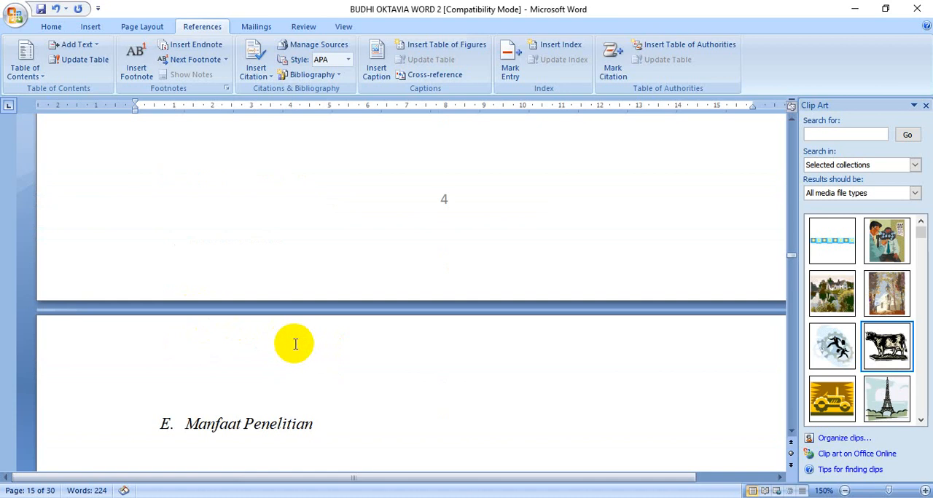
{"action": "scroll", "coordinate": [293, 343], "scroll_direction": "down", "scroll_amount": 2}
{"action": "scroll", "coordinate": [296, 345], "scroll_direction": "up", "scroll_amount": 3}
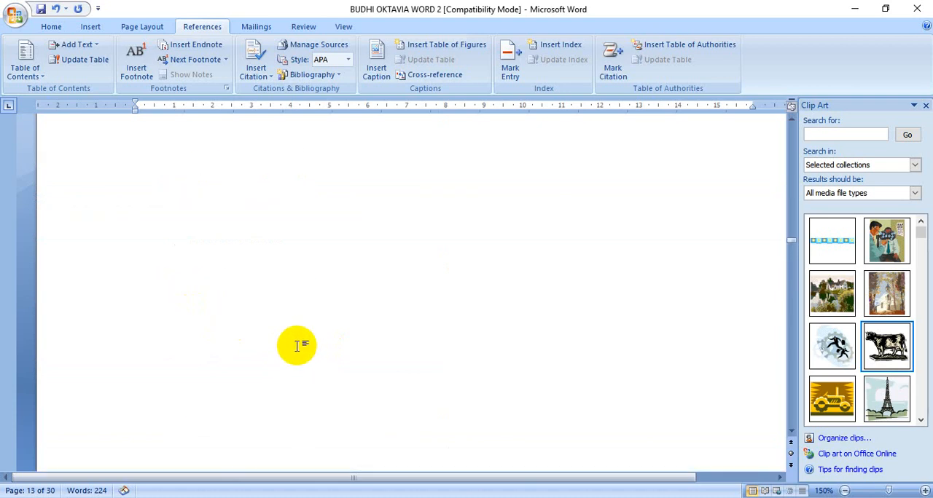
{"action": "scroll", "coordinate": [296, 345], "scroll_direction": "up", "scroll_amount": 3}
{"action": "scroll", "coordinate": [298, 344], "scroll_direction": "up", "scroll_amount": 15}
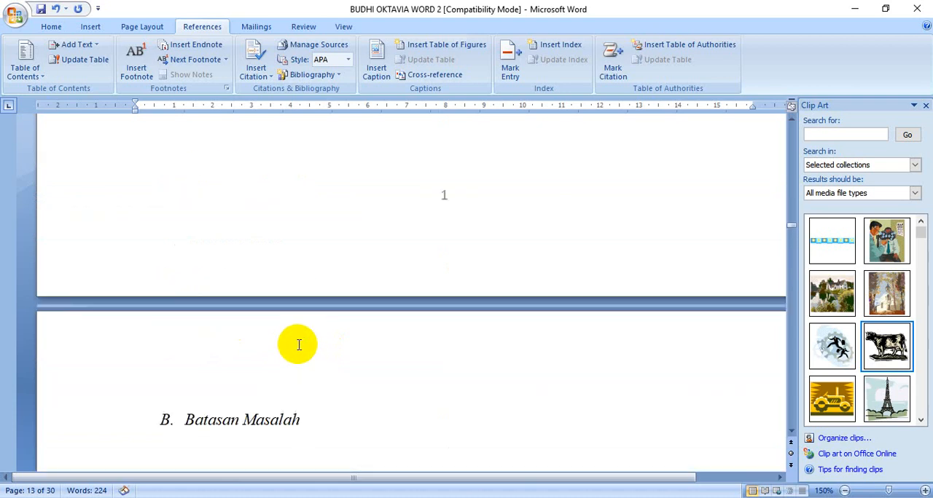
{"action": "scroll", "coordinate": [297, 346], "scroll_direction": "down", "scroll_amount": 1}
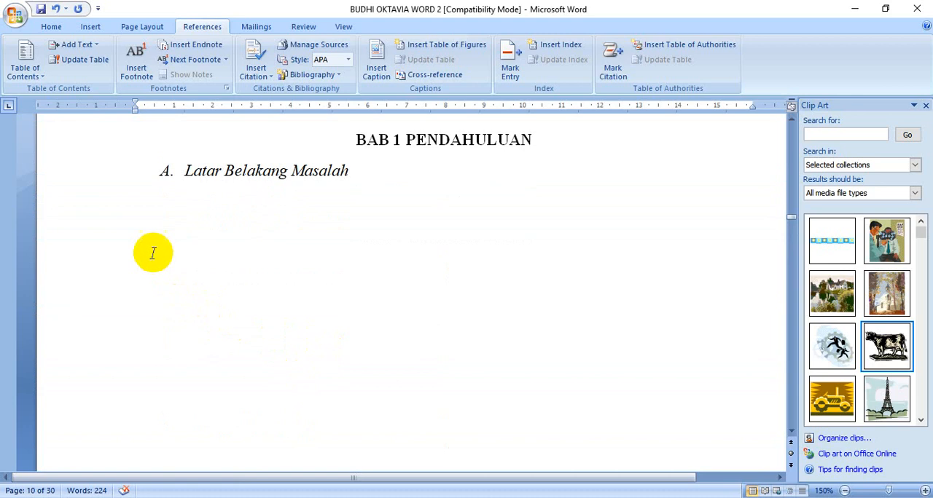
{"action": "left_click", "coordinate": [146, 241]}
{"action": "left_click", "coordinate": [114, 198]}
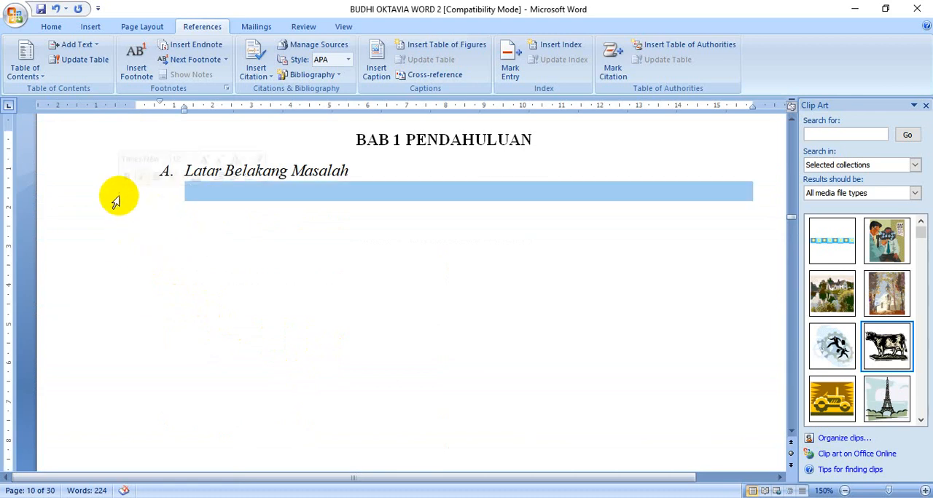
{"action": "left_click", "coordinate": [208, 198]}
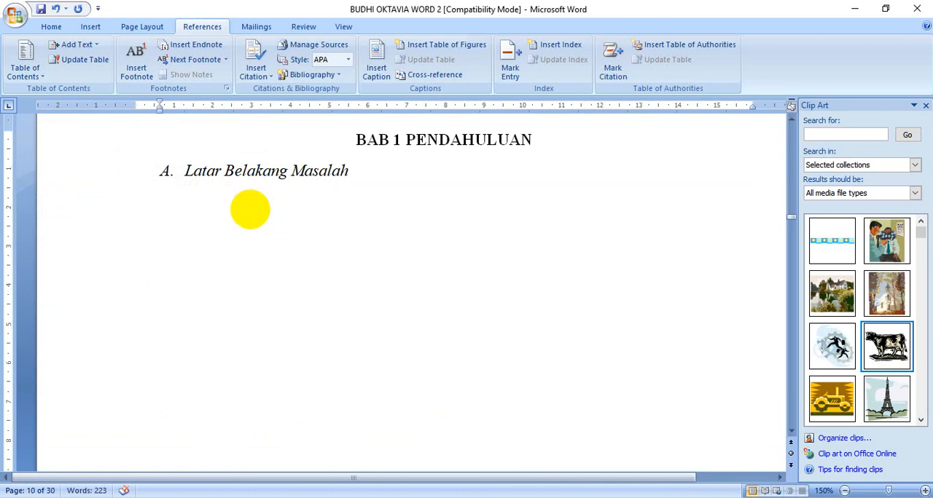
{"action": "left_click", "coordinate": [51, 27]}
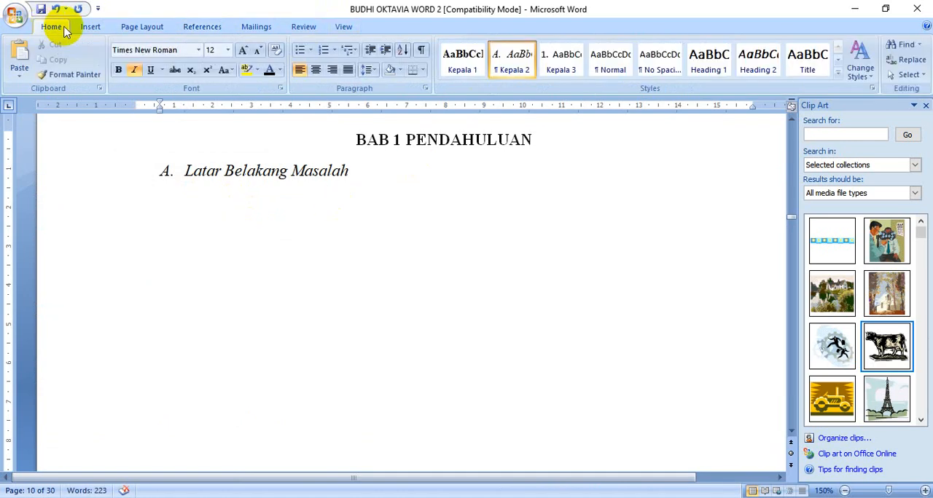
{"action": "left_click", "coordinate": [610, 62]}
Reapply the Kepala 2 style to the "Batasan Masalah" heading
{"action": "scroll", "coordinate": [345, 374], "scroll_direction": "down", "scroll_amount": 15}
{"action": "scroll", "coordinate": [344, 366], "scroll_direction": "down", "scroll_amount": 3}
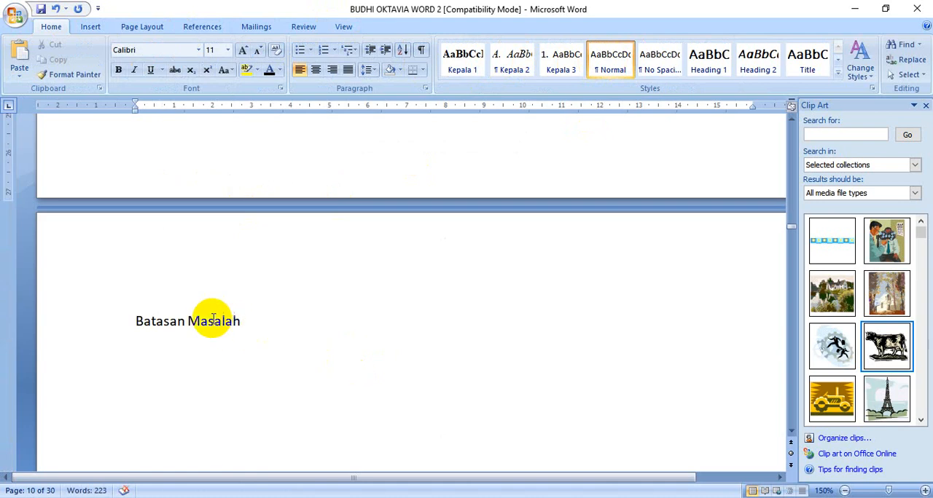
{"action": "left_click", "coordinate": [209, 322]}
{"action": "left_click", "coordinate": [508, 60]}
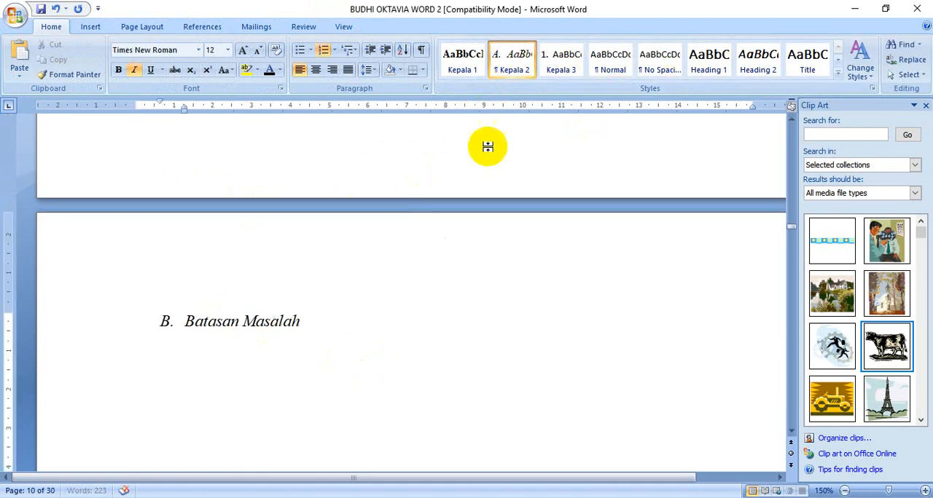
Apply the Normal style to the empty paragraph below the "Latar Belakang Masalah" heading and insert the tractor clip art there
{"action": "scroll", "coordinate": [500, 271], "scroll_direction": "up", "scroll_amount": 5}
{"action": "scroll", "coordinate": [239, 273], "scroll_direction": "up", "scroll_amount": 3}
{"action": "left_click", "coordinate": [187, 427]}
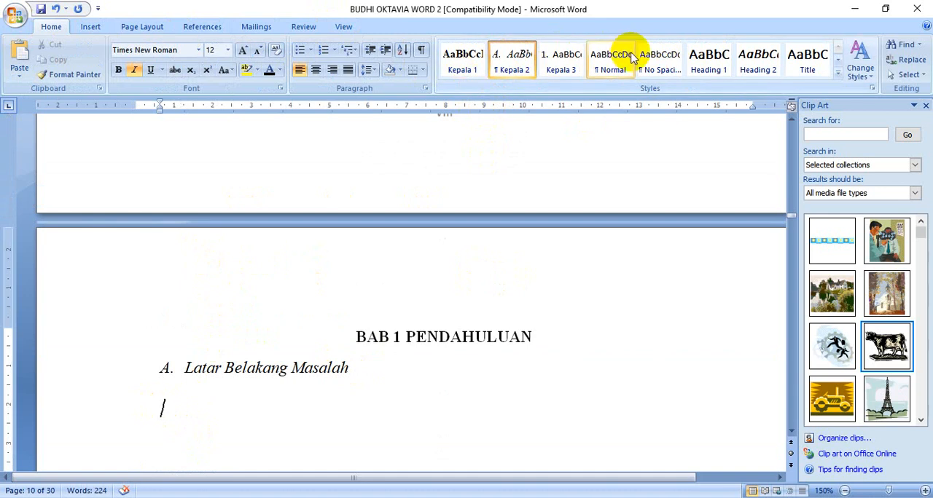
{"action": "left_click", "coordinate": [609, 60]}
{"action": "scroll", "coordinate": [226, 421], "scroll_direction": "down", "scroll_amount": 2}
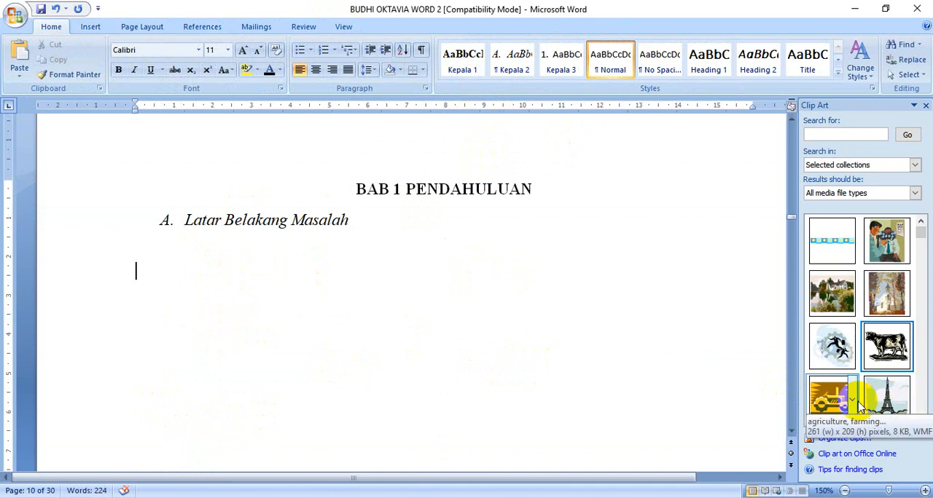
{"action": "left_click", "coordinate": [829, 400]}
{"action": "scroll", "coordinate": [416, 385], "scroll_direction": "down", "scroll_amount": 2}
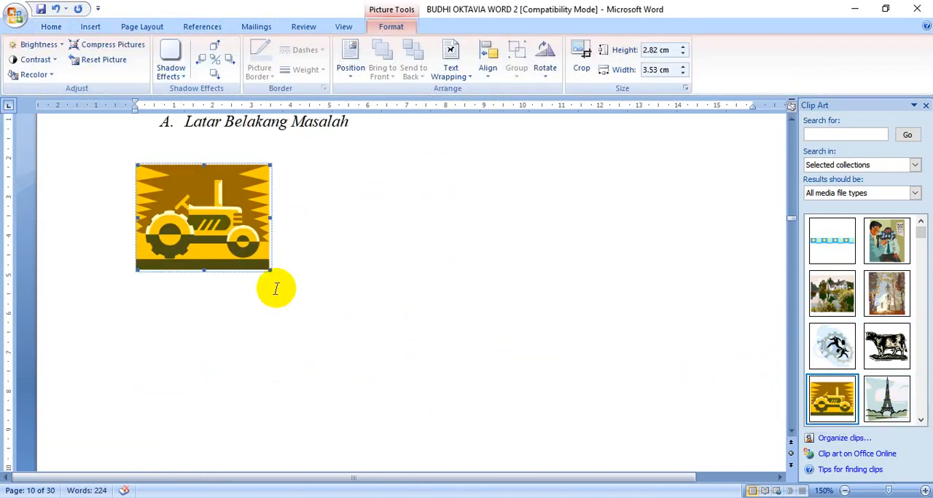
Insert a caption on the line below the tractor picture reading "Gambar 1. industri", and close the Clip Art pane
{"action": "left_click", "coordinate": [317, 266]}
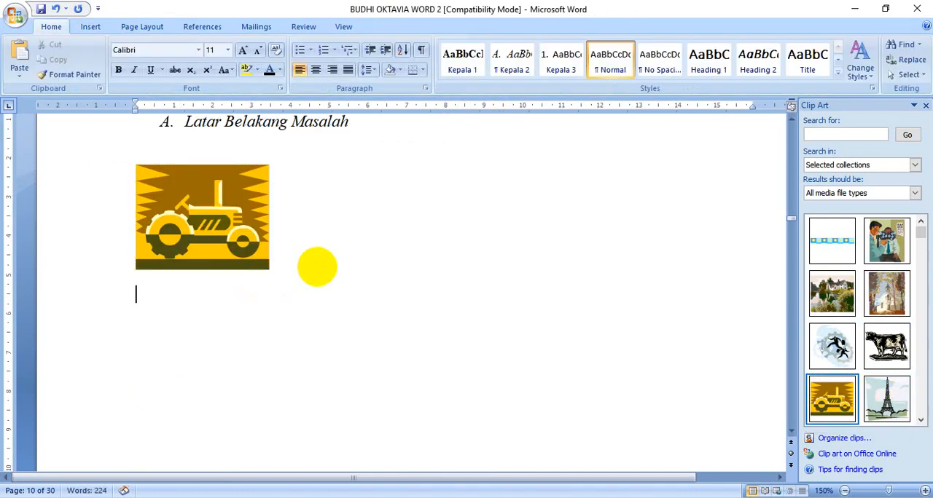
{"action": "left_click", "coordinate": [204, 27]}
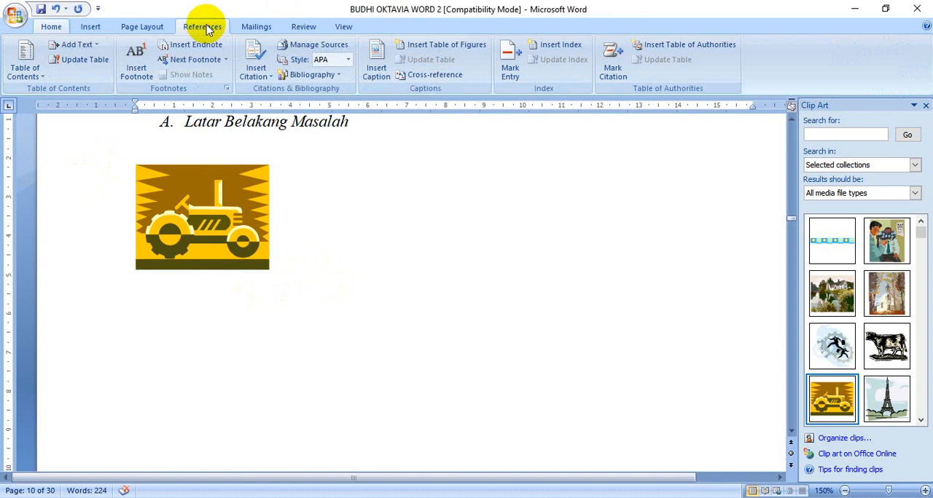
{"action": "left_click", "coordinate": [376, 66]}
{"action": "left_click", "coordinate": [483, 309]}
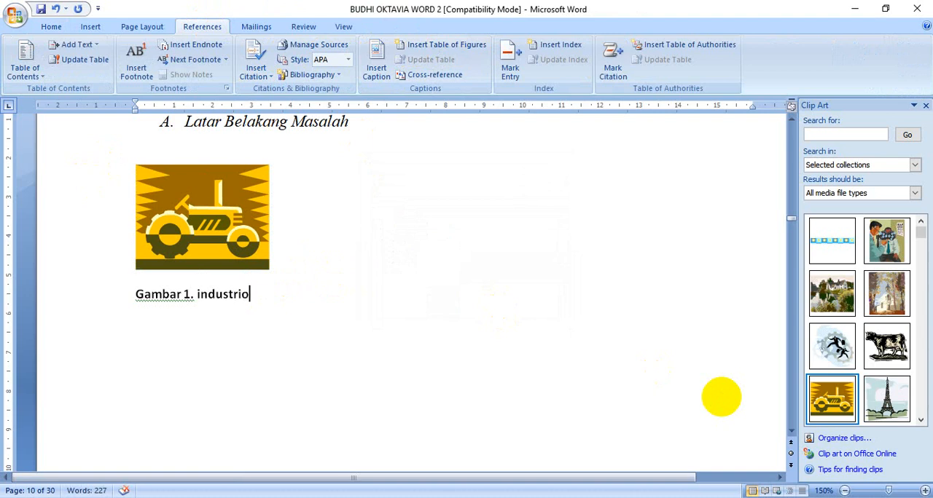
{"action": "scroll", "coordinate": [510, 321], "scroll_direction": "down", "scroll_amount": 10}
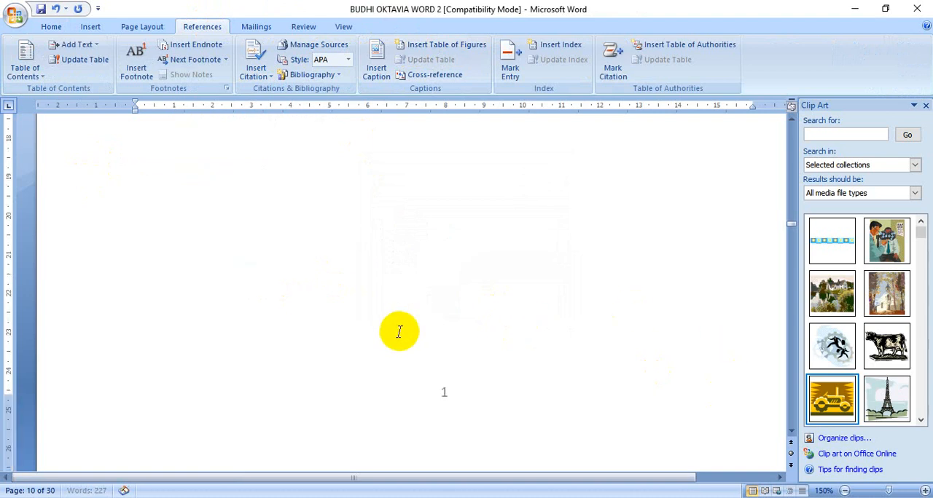
{"action": "scroll", "coordinate": [393, 291], "scroll_direction": "up", "scroll_amount": 10}
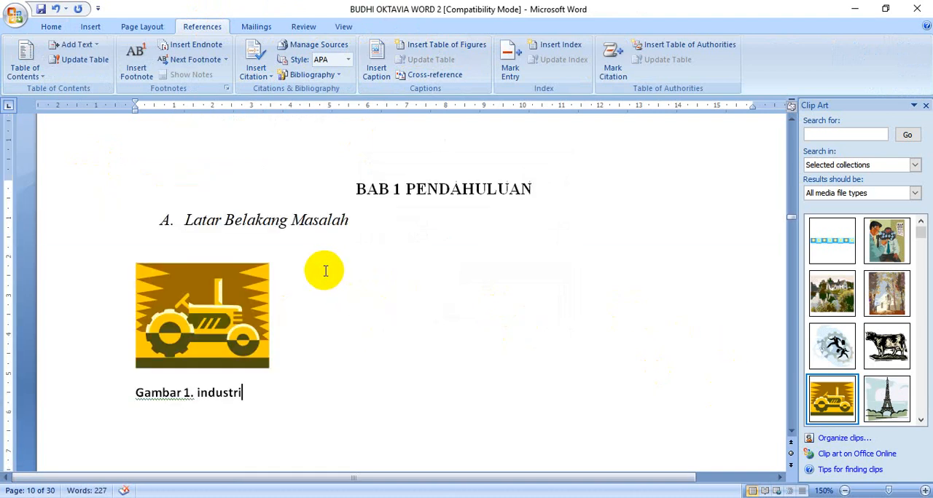
{"action": "left_click", "coordinate": [925, 105]}
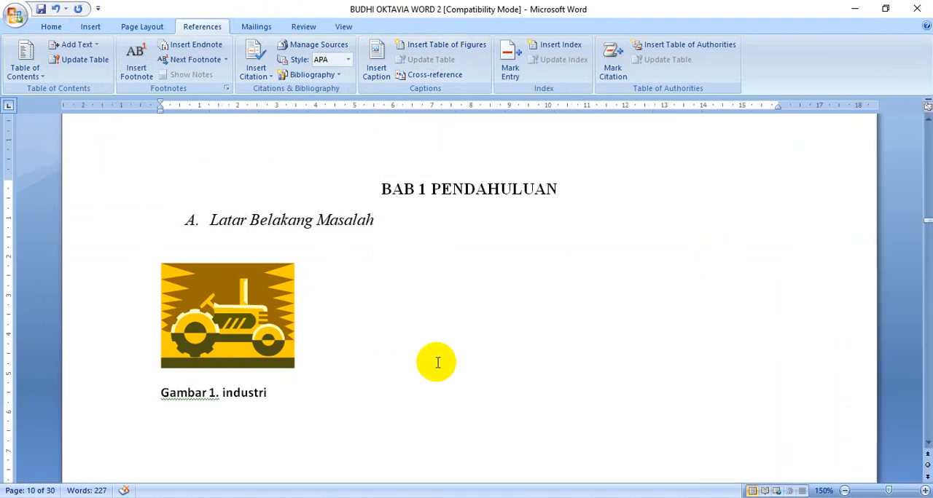
Apply the Normal style to the empty paragraph below the "DAFTAR GAMBAR" heading
{"action": "scroll", "coordinate": [437, 362], "scroll_direction": "up", "scroll_amount": 10}
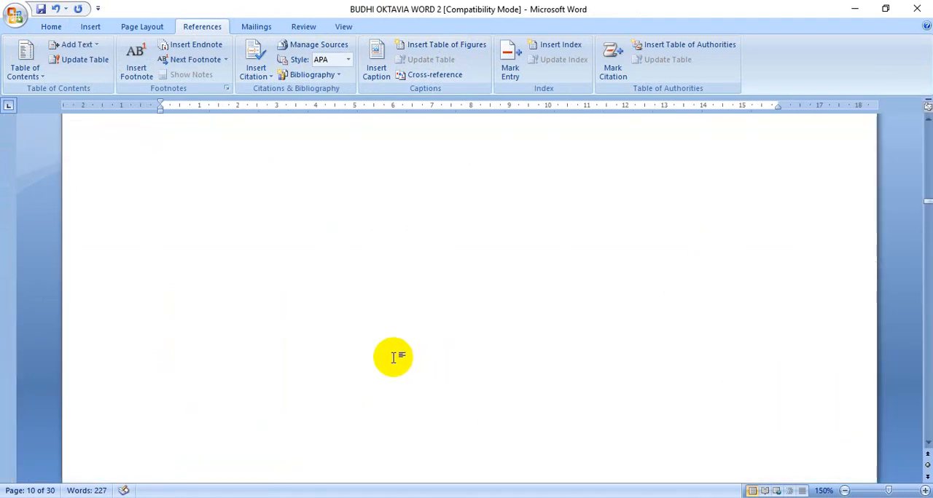
{"action": "scroll", "coordinate": [394, 357], "scroll_direction": "up", "scroll_amount": 12}
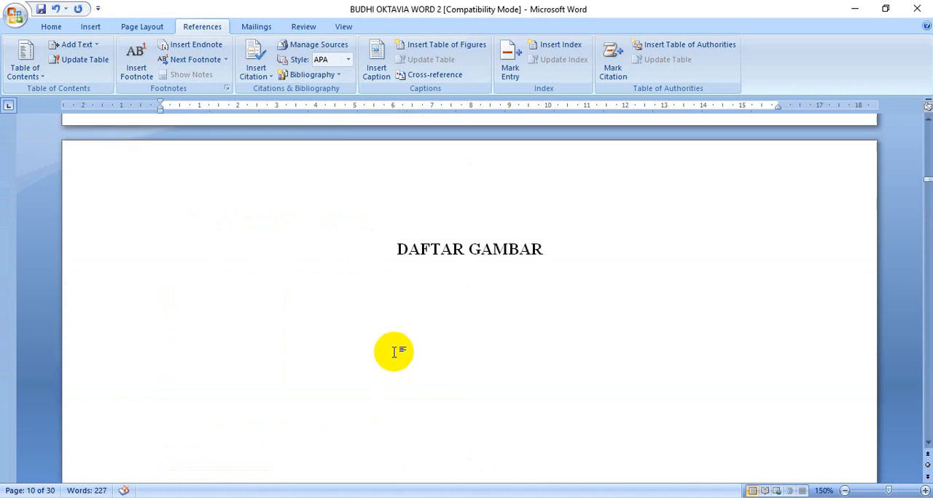
{"action": "left_click", "coordinate": [219, 290]}
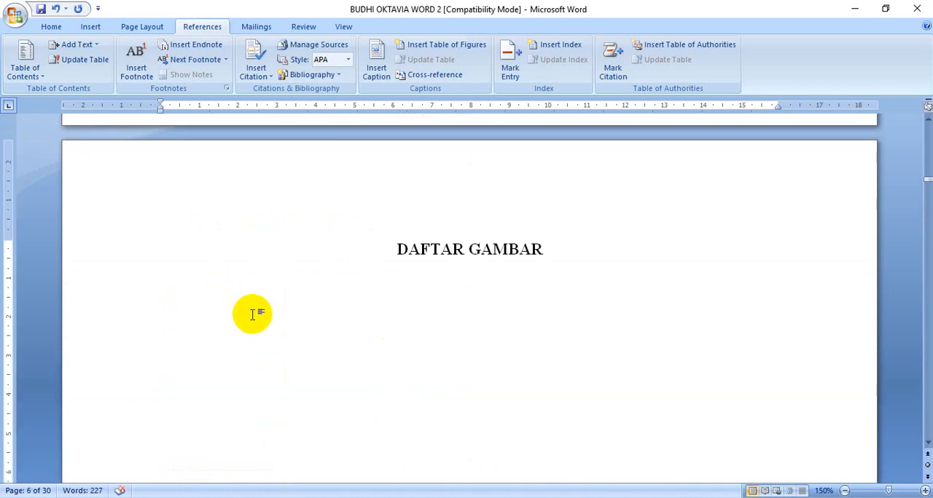
{"action": "left_click", "coordinate": [50, 24]}
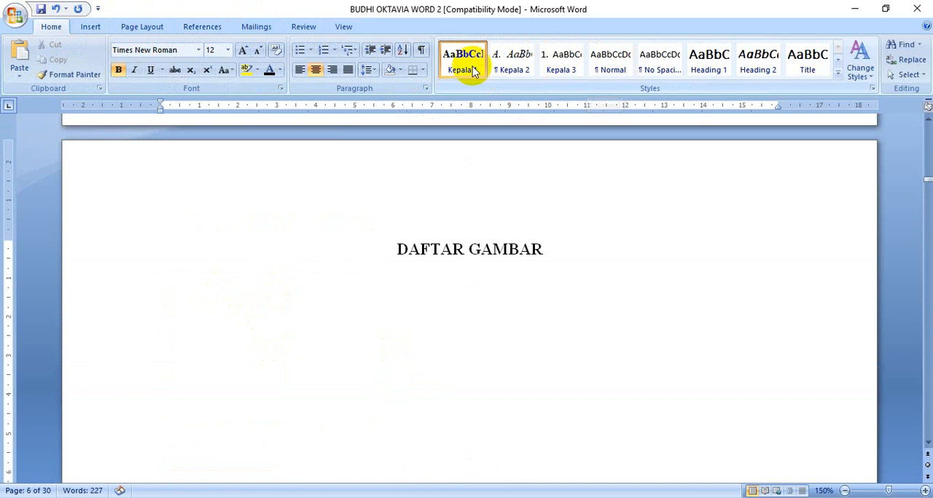
{"action": "left_click", "coordinate": [593, 67]}
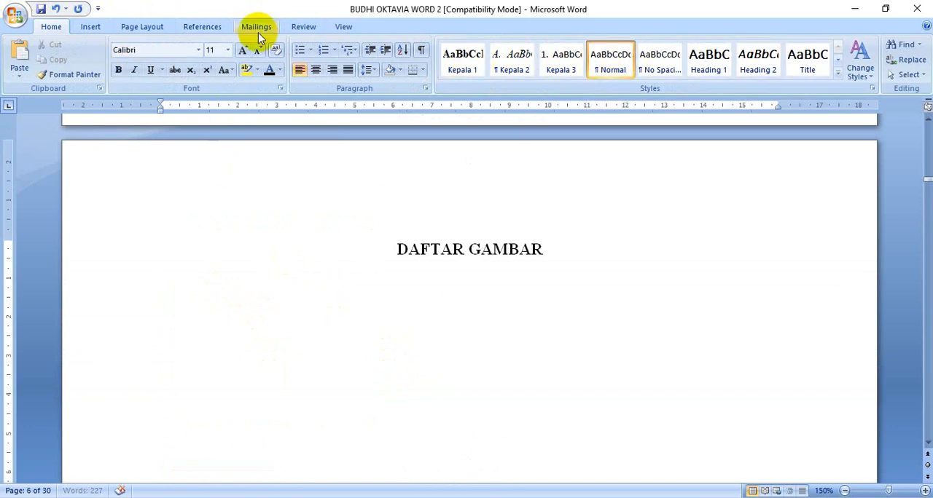
Insert a table of figures below the "DAFTAR GAMBAR" heading using the "Gambar" caption label
{"action": "left_click", "coordinate": [203, 27]}
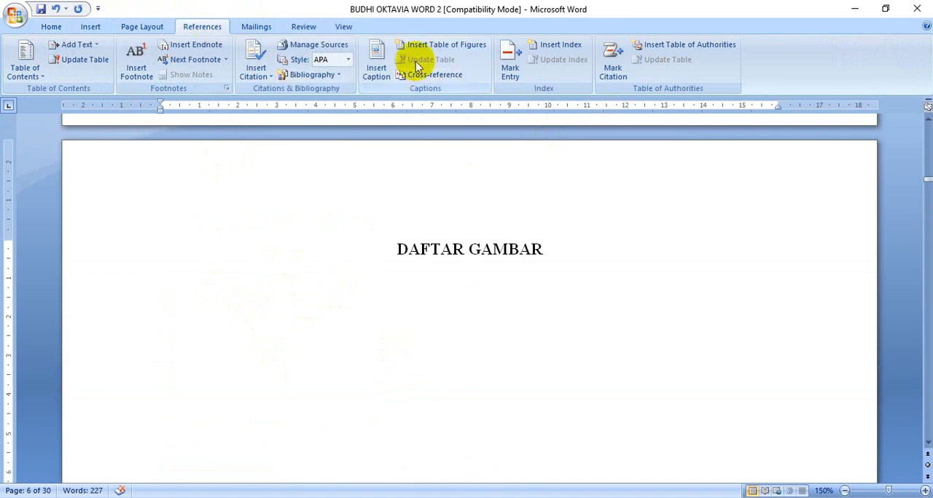
{"action": "left_click", "coordinate": [435, 50]}
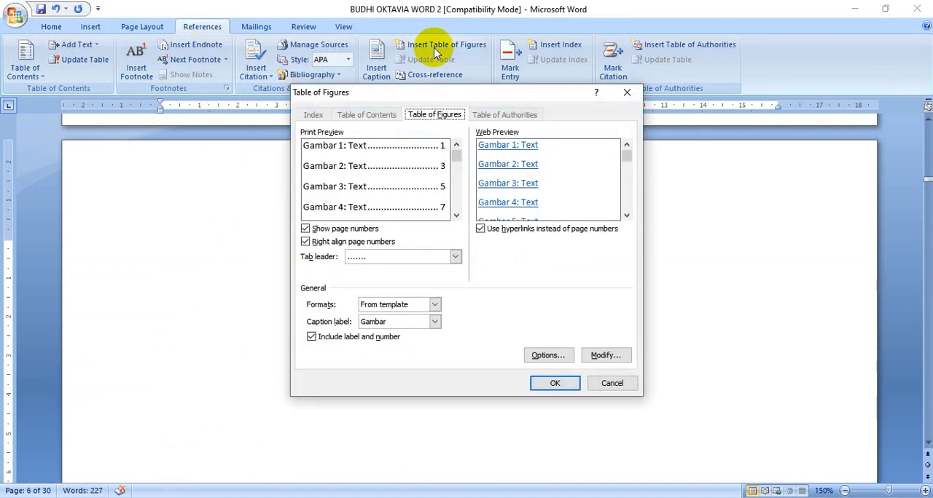
{"action": "left_click", "coordinate": [434, 321]}
{"action": "left_click", "coordinate": [417, 364]}
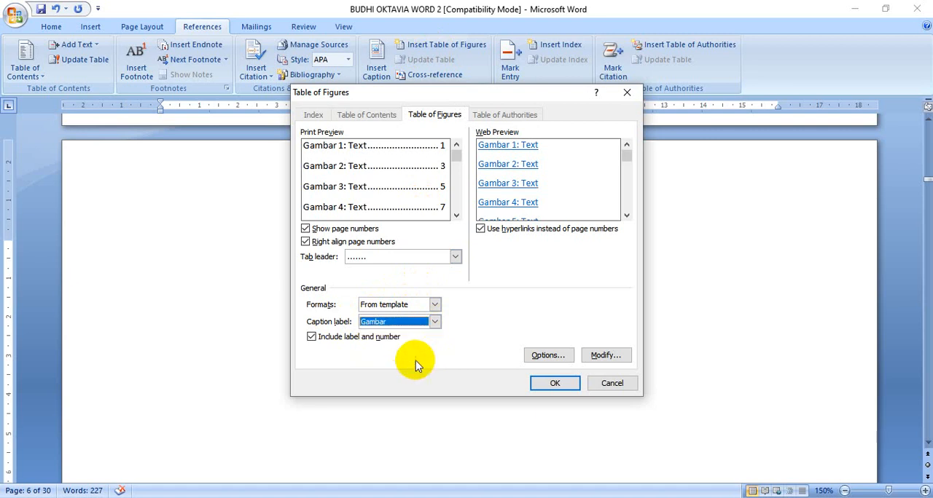
{"action": "left_click", "coordinate": [536, 385]}
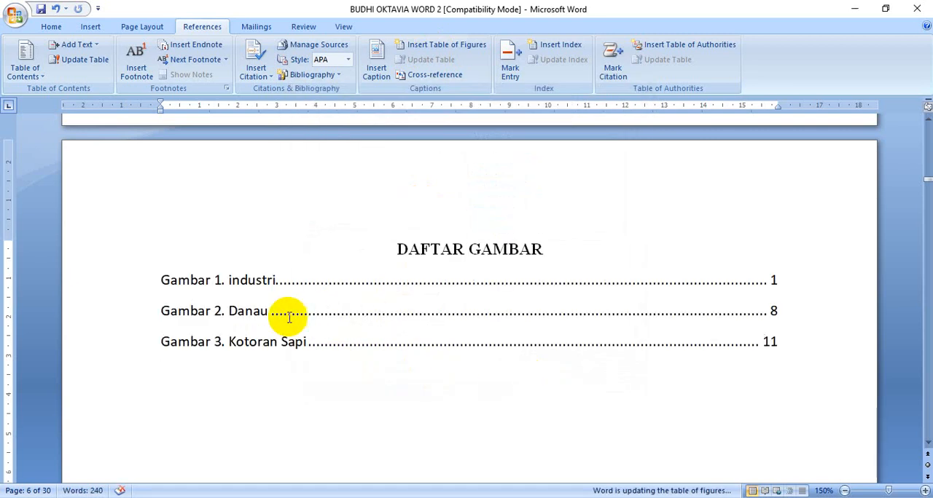
{"action": "scroll", "coordinate": [310, 350], "scroll_direction": "down", "scroll_amount": 1}
{"action": "scroll", "coordinate": [312, 351], "scroll_direction": "up", "scroll_amount": 1}
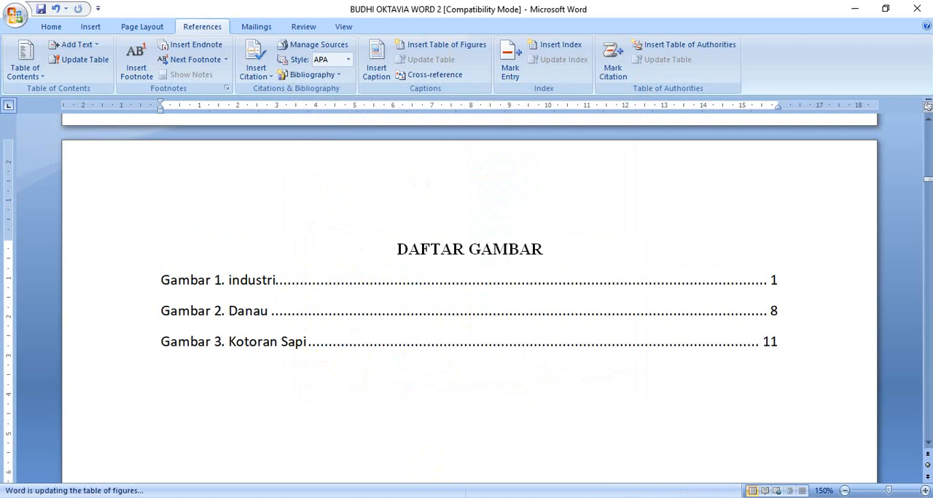
Switch to the MATERI WORD 2 document and read the remaining task instructions
{"action": "mouse_move", "coordinate": [437, 497]}
{"action": "left_click", "coordinate": [437, 480]}
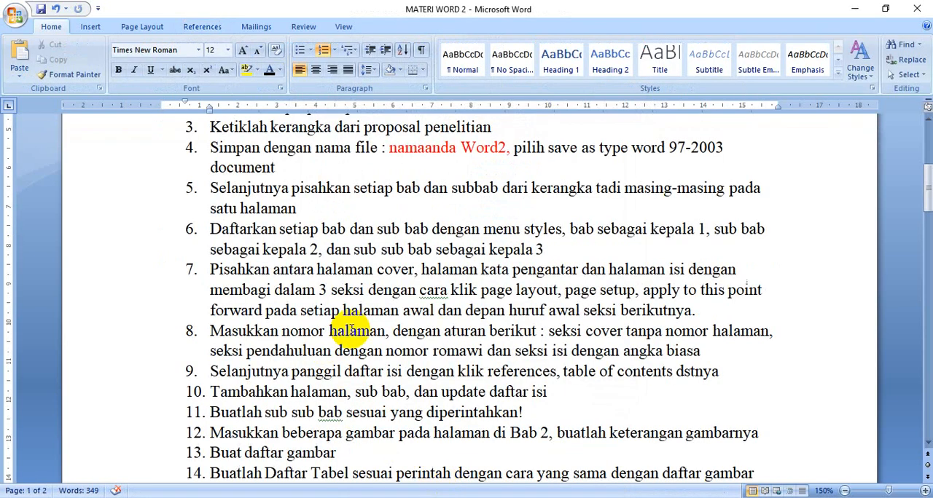
{"action": "scroll", "coordinate": [350, 333], "scroll_direction": "down", "scroll_amount": 2}
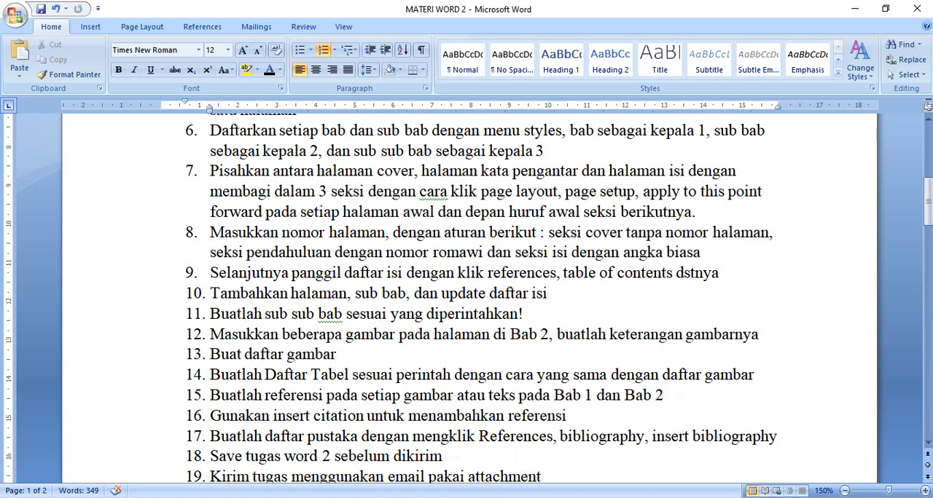
Switch to the proposal document, apply the Kepala 1 style to the "DAFTAR TABEL" heading and move to the line below it
{"action": "mouse_move", "coordinate": [486, 497]}
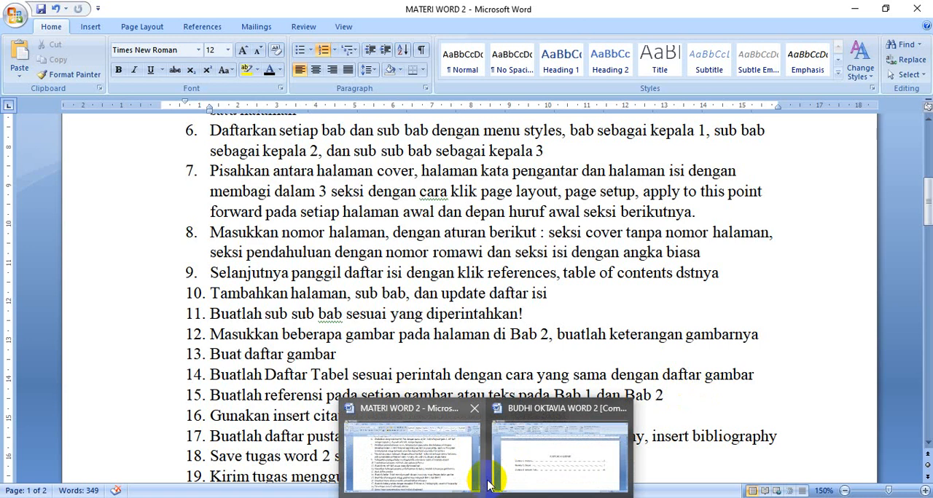
{"action": "left_click", "coordinate": [517, 470]}
{"action": "scroll", "coordinate": [393, 437], "scroll_direction": "down", "scroll_amount": 15}
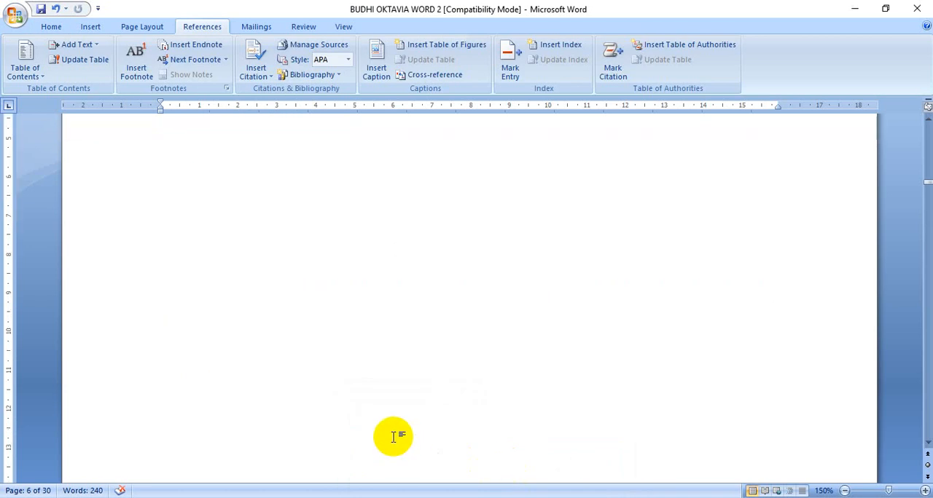
{"action": "scroll", "coordinate": [370, 400], "scroll_direction": "up", "scroll_amount": 1}
{"action": "left_click", "coordinate": [224, 234]}
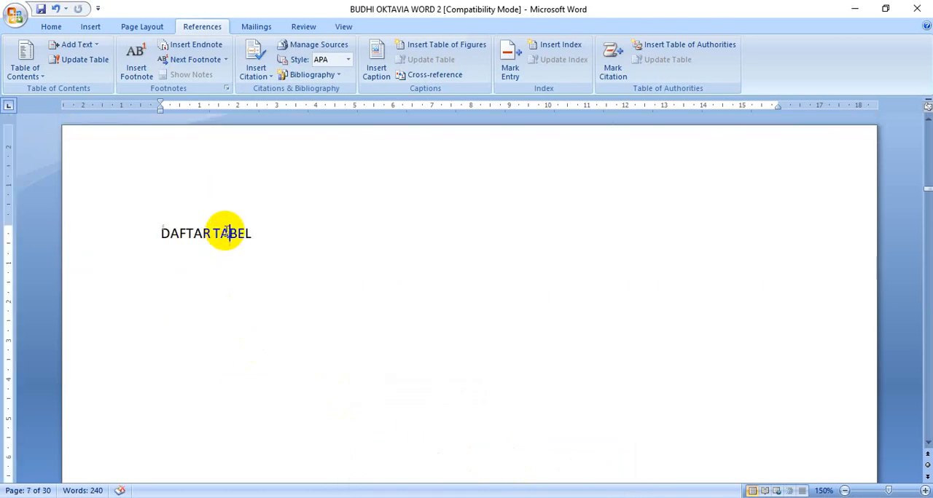
{"action": "left_click", "coordinate": [51, 26]}
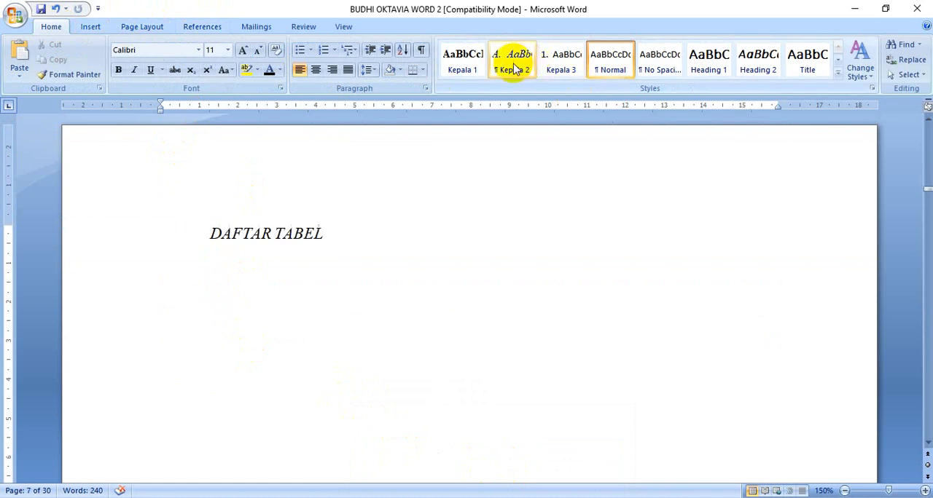
{"action": "left_click", "coordinate": [459, 64]}
{"action": "left_click", "coordinate": [265, 277]}
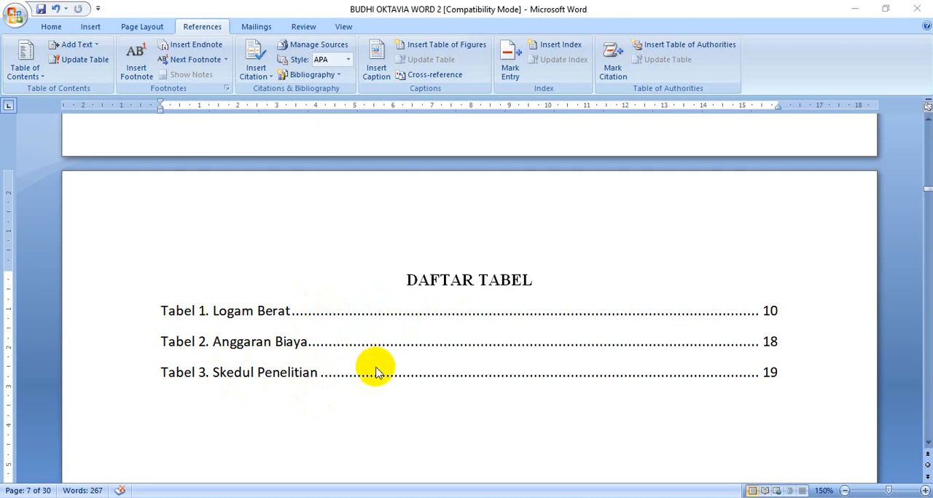
Remove the numbering from the line below the "Gambar 1. industri" caption and apply the Normal style to it
{"action": "scroll", "coordinate": [373, 364], "scroll_direction": "down", "scroll_amount": 10}
{"action": "scroll", "coordinate": [374, 364], "scroll_direction": "down", "scroll_amount": 5}
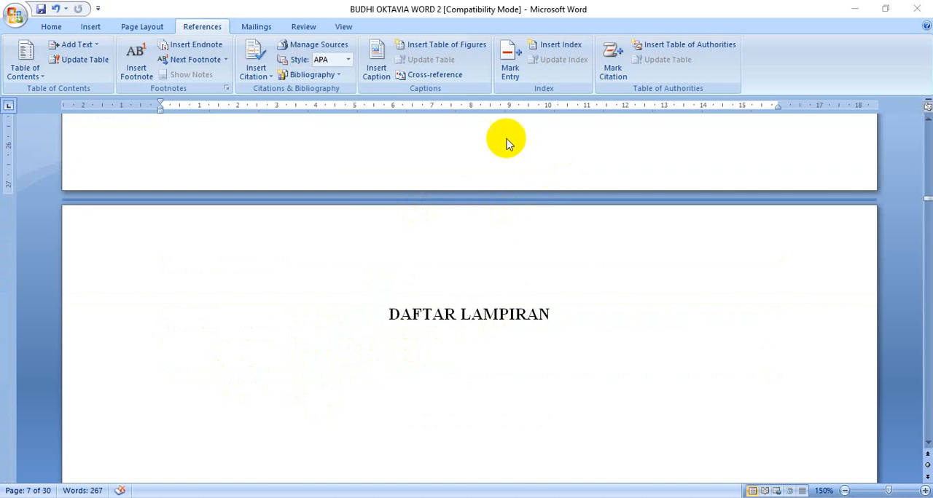
{"action": "scroll", "coordinate": [550, 276], "scroll_direction": "down", "scroll_amount": 3}
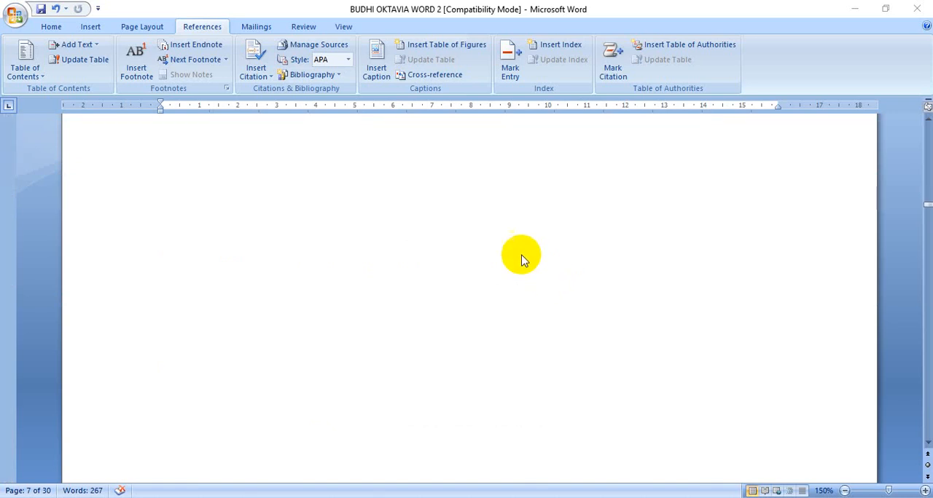
{"action": "scroll", "coordinate": [318, 279], "scroll_direction": "down", "scroll_amount": 3}
{"action": "scroll", "coordinate": [427, 313], "scroll_direction": "down", "scroll_amount": 4}
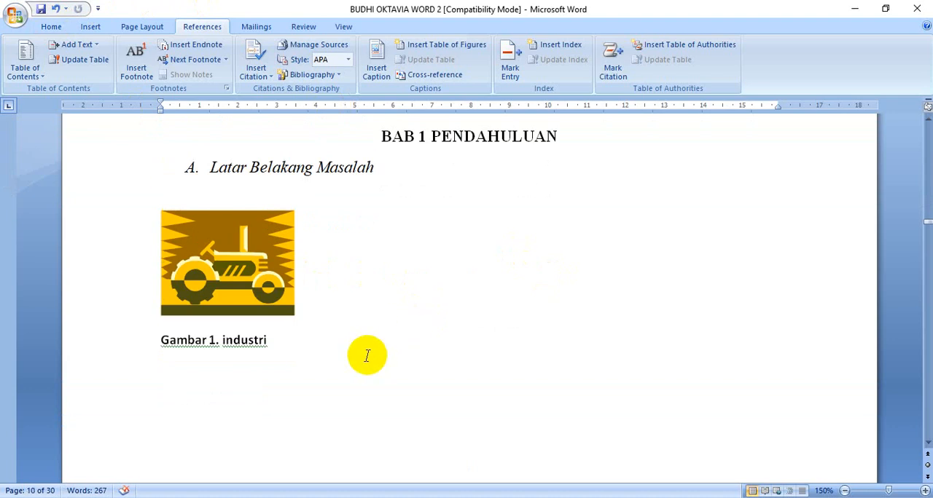
{"action": "scroll", "coordinate": [299, 386], "scroll_direction": "down", "scroll_amount": 2}
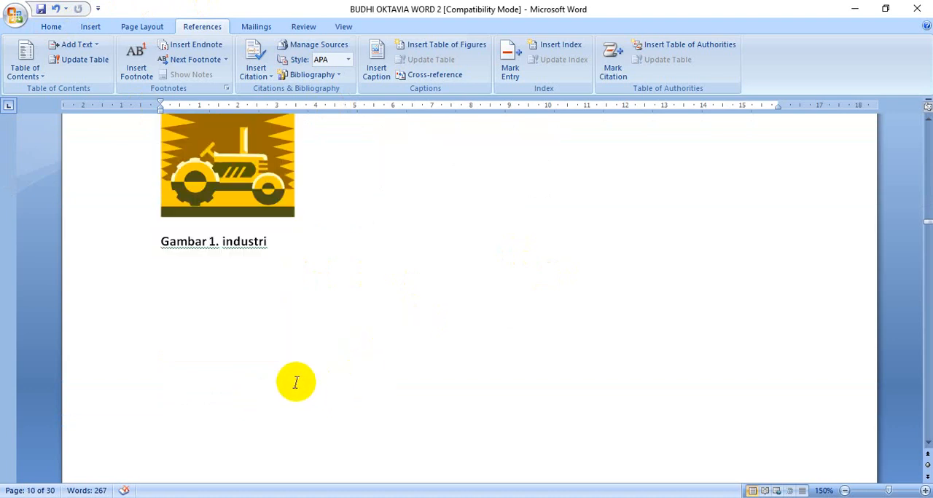
{"action": "left_click", "coordinate": [251, 267]}
{"action": "double_click", "coordinate": [208, 266]}
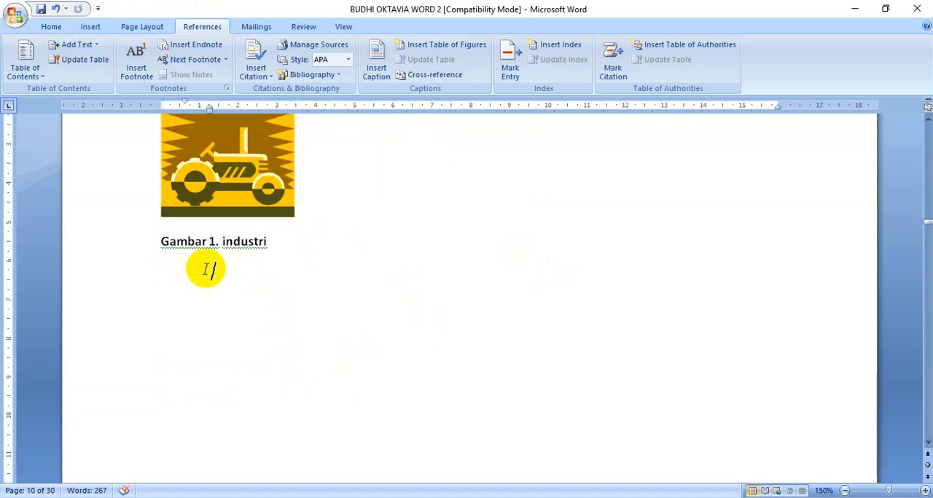
{"action": "left_click", "coordinate": [50, 26]}
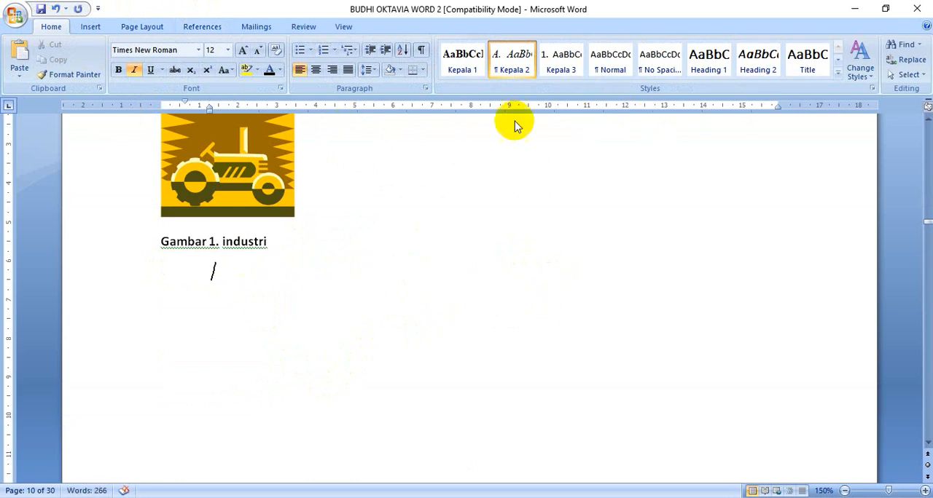
{"action": "left_click", "coordinate": [609, 65]}
Reapply the Kepala 2 style to the "Batasan Masalah" heading on the page after the tractor picture
{"action": "scroll", "coordinate": [404, 387], "scroll_direction": "down", "scroll_amount": 5}
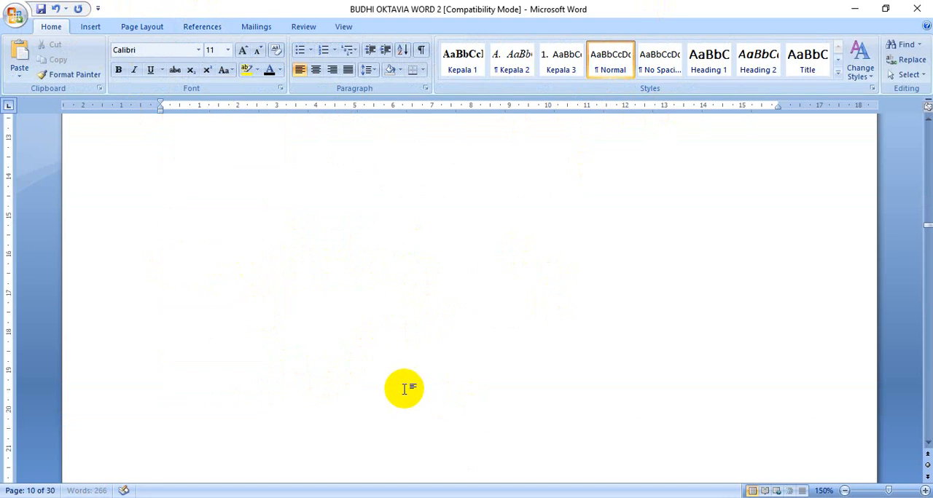
{"action": "left_click", "coordinate": [235, 317]}
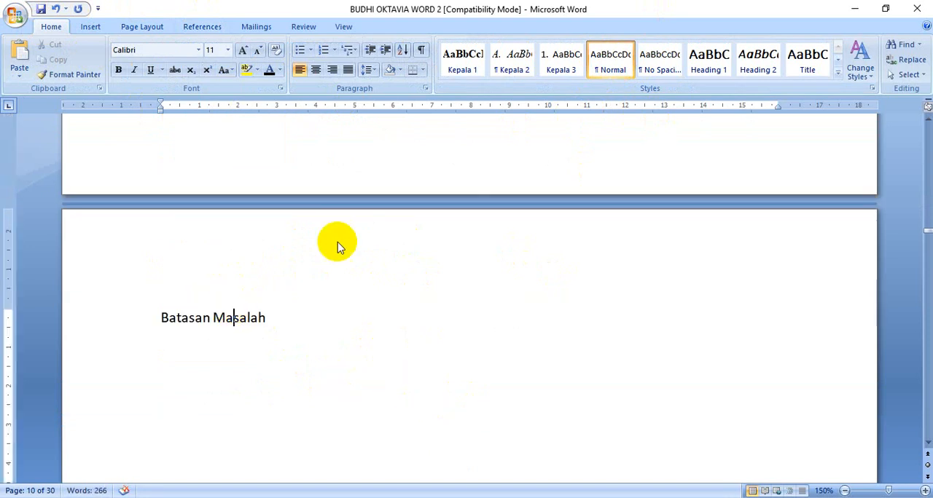
{"action": "left_click", "coordinate": [513, 58]}
{"action": "scroll", "coordinate": [501, 340], "scroll_direction": "up", "scroll_amount": 10}
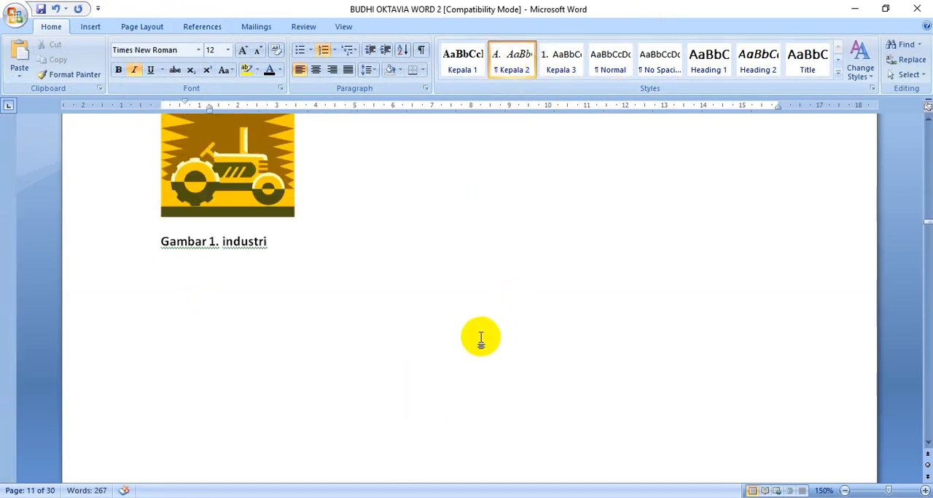
{"action": "left_click", "coordinate": [161, 279]}
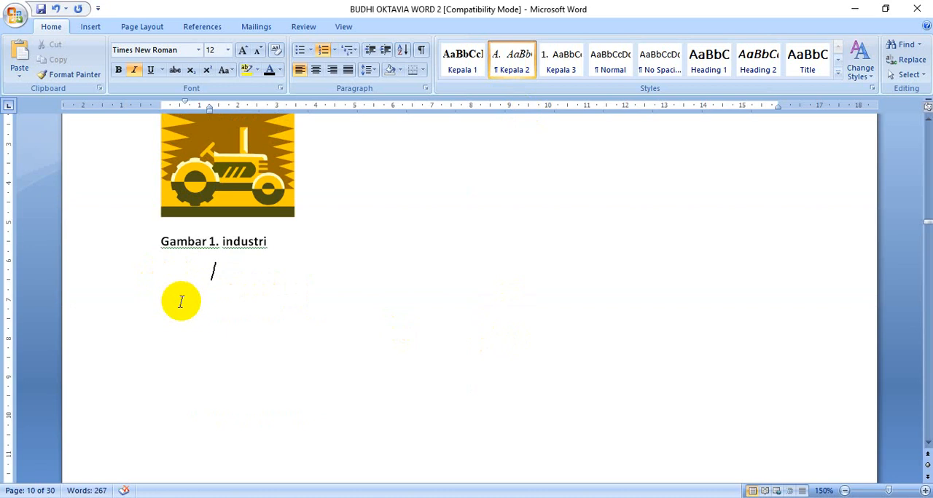
Add blank Normal lines between the tractor picture and its caption under "Latar Belakang Masalah"
{"action": "scroll", "coordinate": [299, 262], "scroll_direction": "up", "scroll_amount": 5}
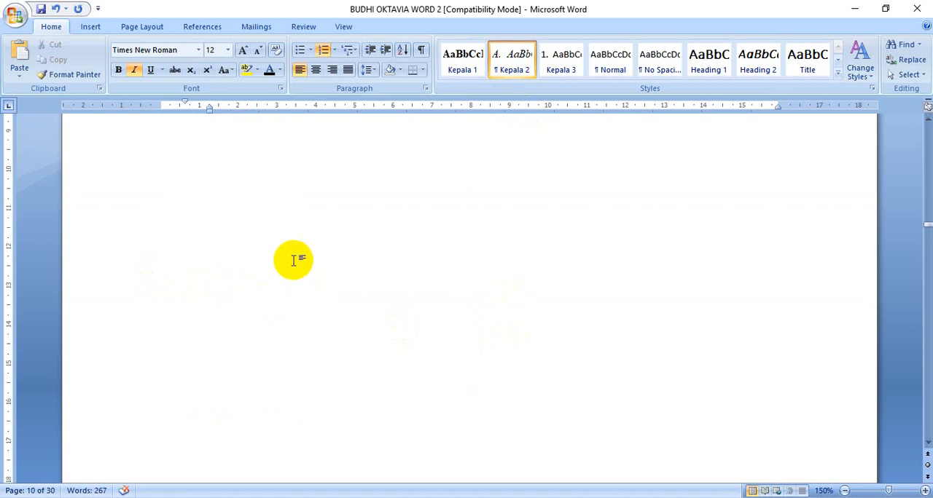
{"action": "scroll", "coordinate": [321, 292], "scroll_direction": "down", "scroll_amount": 2}
{"action": "left_click", "coordinate": [323, 310]}
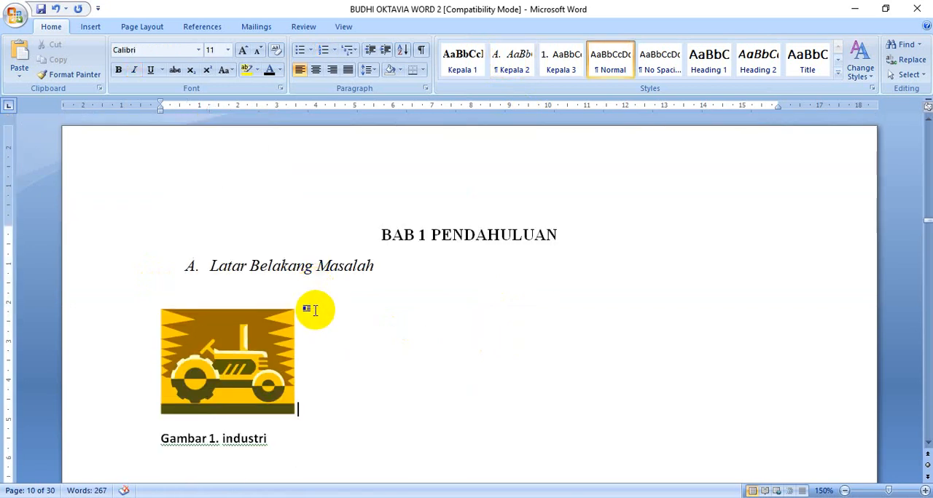
{"action": "left_click", "coordinate": [282, 296]}
{"action": "left_click", "coordinate": [311, 326]}
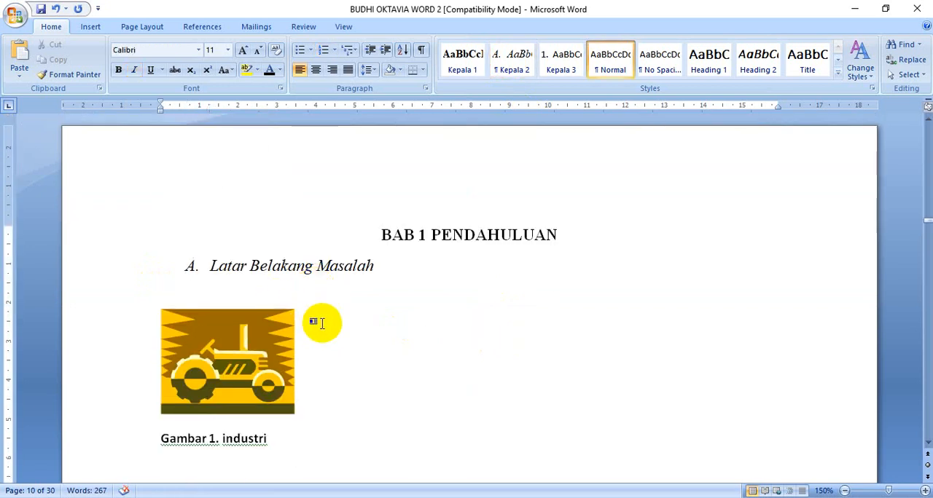
{"action": "key", "text": "Return"}
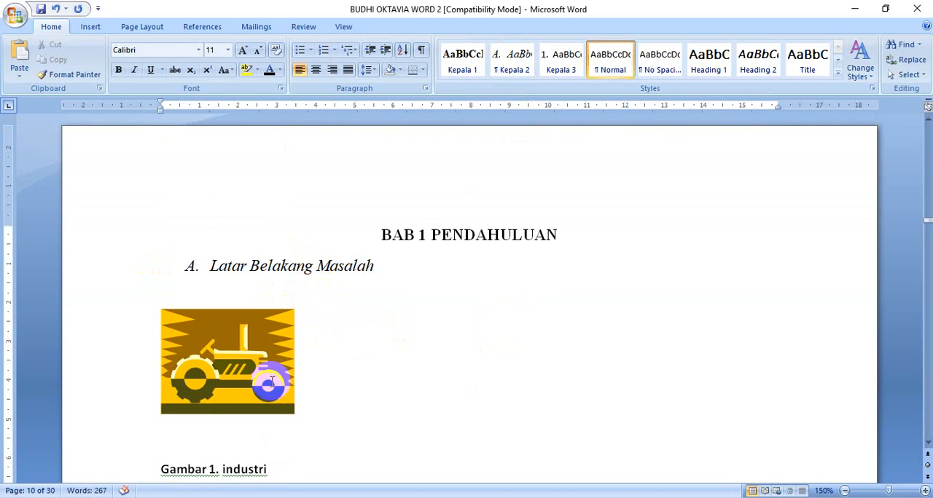
{"action": "left_click", "coordinate": [314, 347]}
{"action": "key", "text": "Return"}
Move the "Gambar 1. industri" caption back directly under the tractor picture, leaving a blank Normal line below it for body text
{"action": "scroll", "coordinate": [306, 355], "scroll_direction": "down", "scroll_amount": 5}
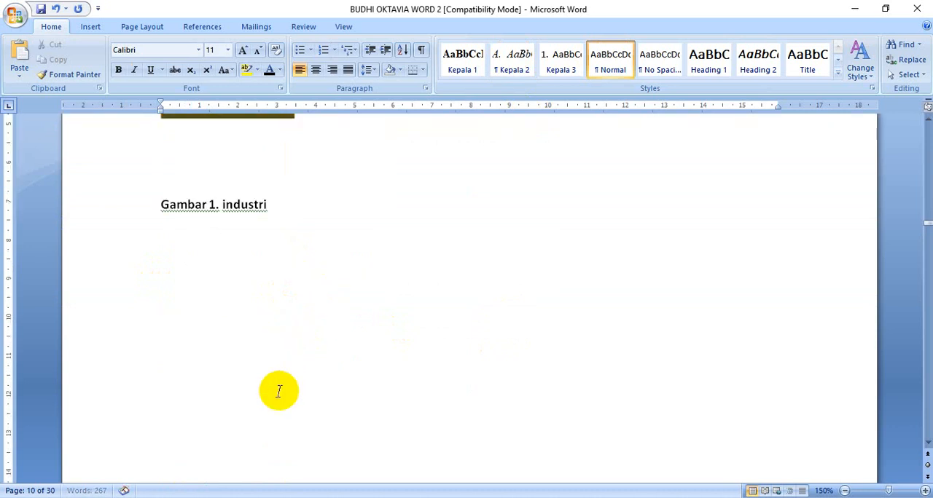
{"action": "scroll", "coordinate": [277, 387], "scroll_direction": "up", "scroll_amount": 3}
{"action": "left_click", "coordinate": [142, 401]}
{"action": "left_click_drag", "start_coordinate": [192, 412], "coordinate": [194, 339]}
{"action": "left_click", "coordinate": [193, 381]}
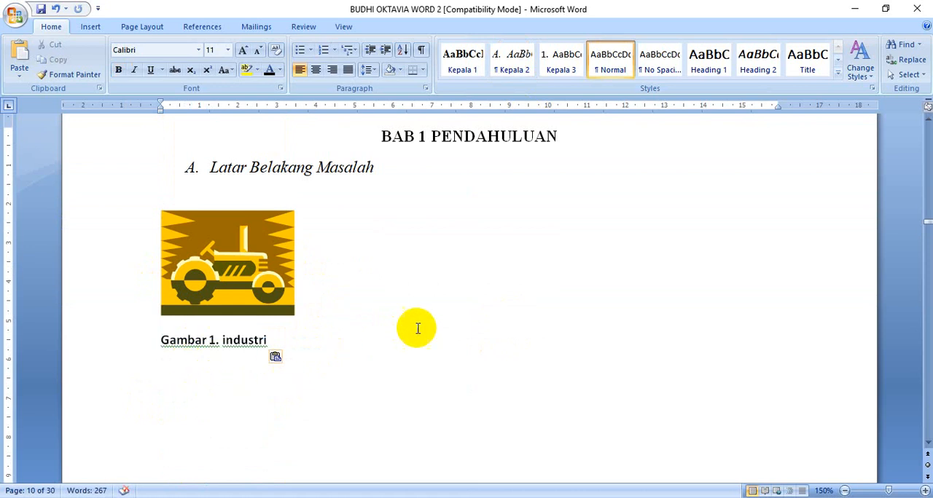
{"action": "key", "text": "Return"}
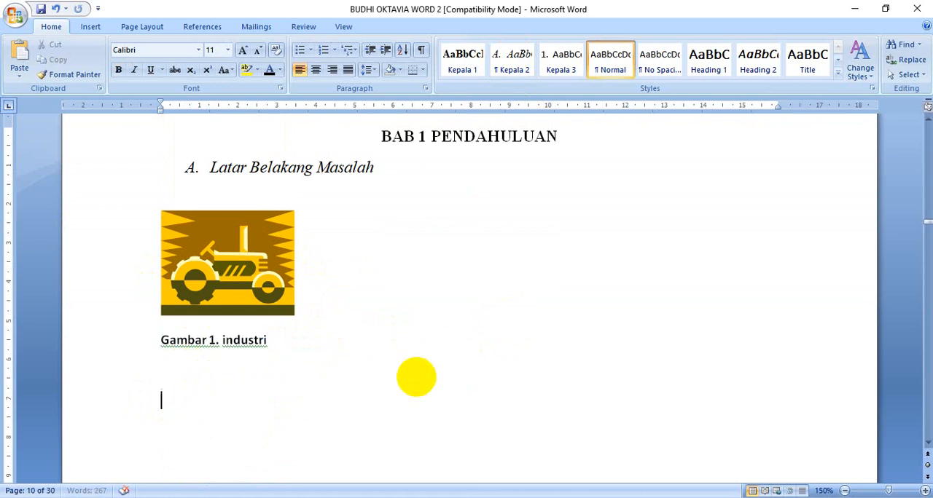
{"action": "left_click", "coordinate": [187, 381]}
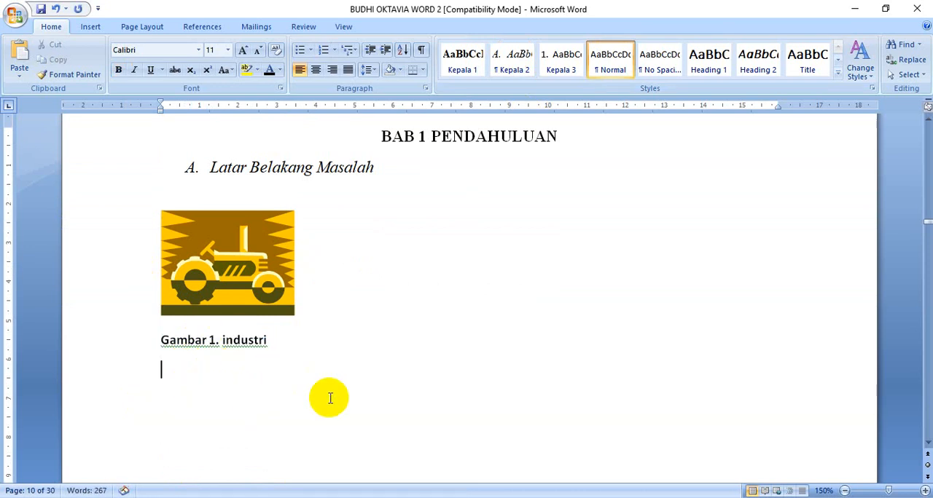
Write "Industri dapat menyebabkan kerusakan pada lingkungan jika tidak dikontrol dengan baik pada pengolahan limbahnya." below the caption and indent its first line
{"action": "scroll", "coordinate": [331, 401], "scroll_direction": "down", "scroll_amount": 1}
{"action": "scroll", "coordinate": [334, 405], "scroll_direction": "down", "scroll_amount": 1}
{"action": "scroll", "coordinate": [401, 401], "scroll_direction": "up", "scroll_amount": 2}
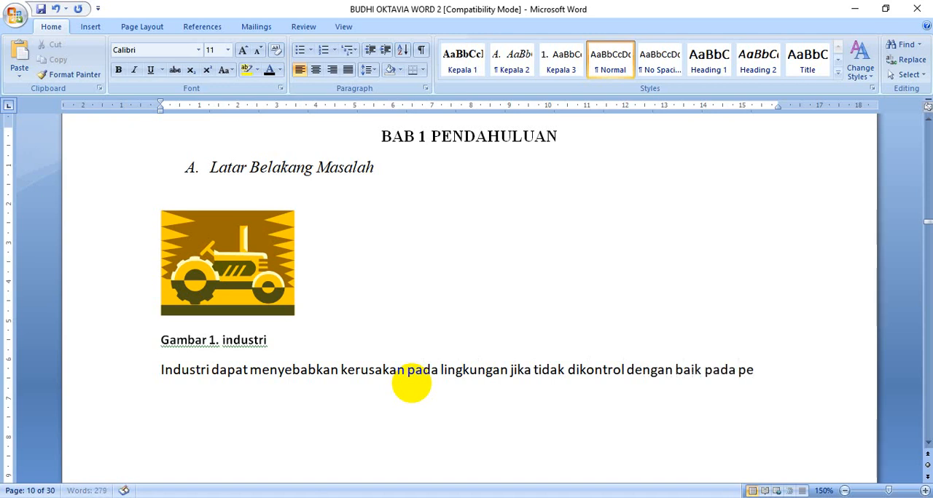
{"action": "type", "text": "olahan limbahnya."}
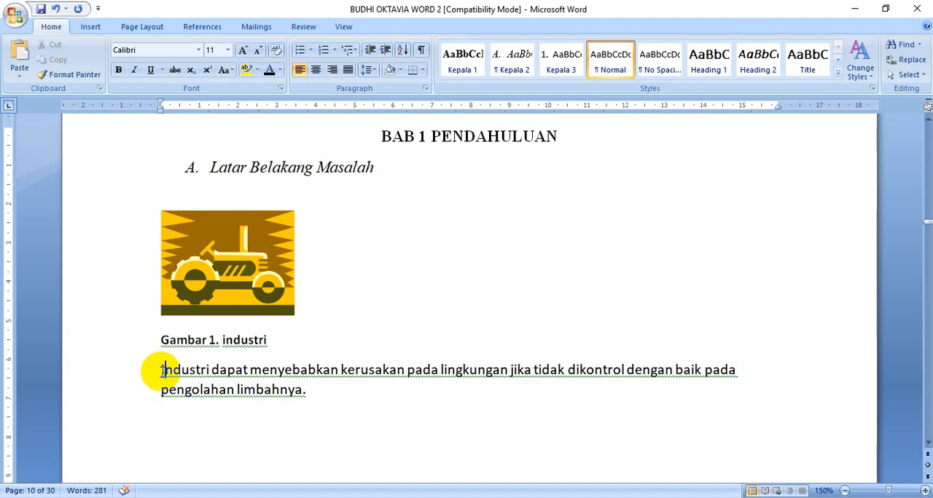
{"action": "key", "text": "Tab"}
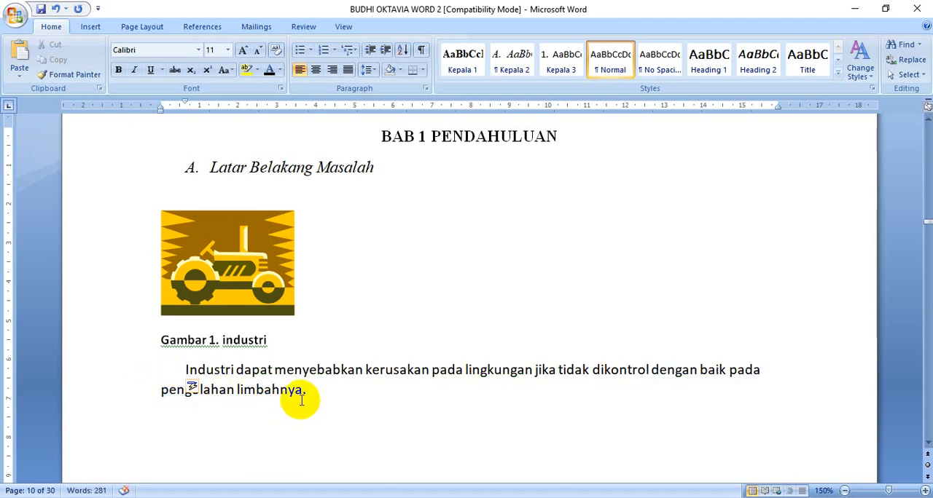
{"action": "key", "text": "Tab"}
Start a new citation source of type Book at the end of the sentence below the "Gambar 1. industri" caption
{"action": "left_click", "coordinate": [350, 387]}
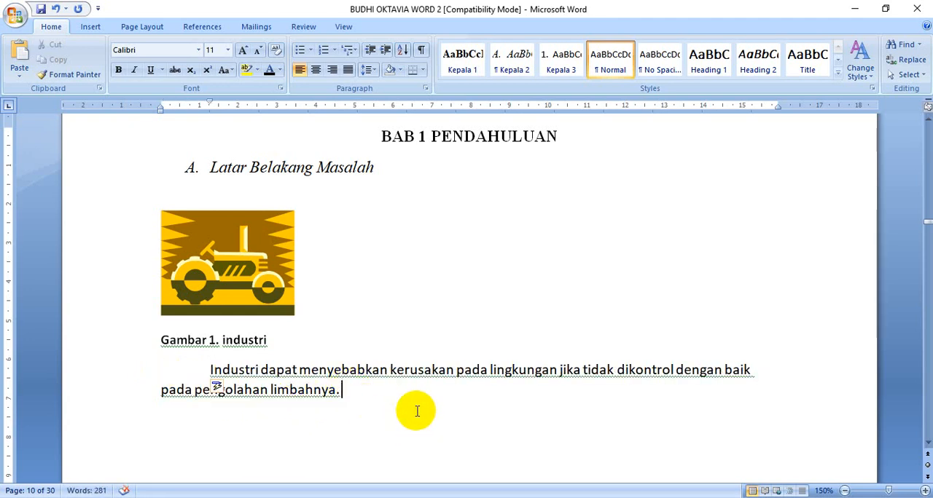
{"action": "left_click", "coordinate": [213, 29]}
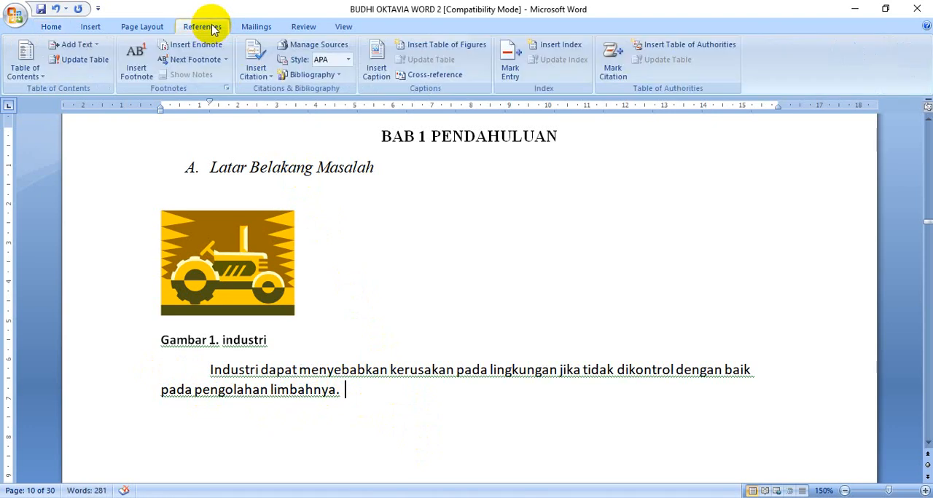
{"action": "left_click", "coordinate": [255, 76]}
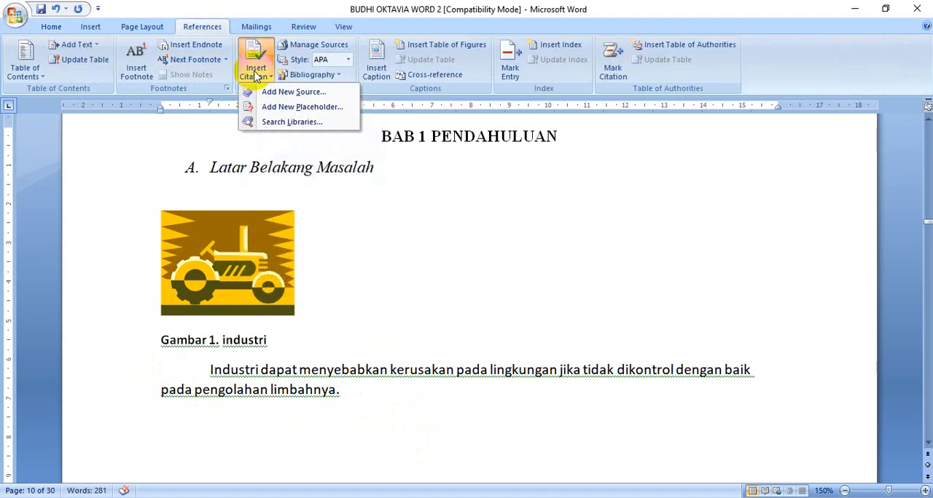
{"action": "left_click", "coordinate": [285, 93]}
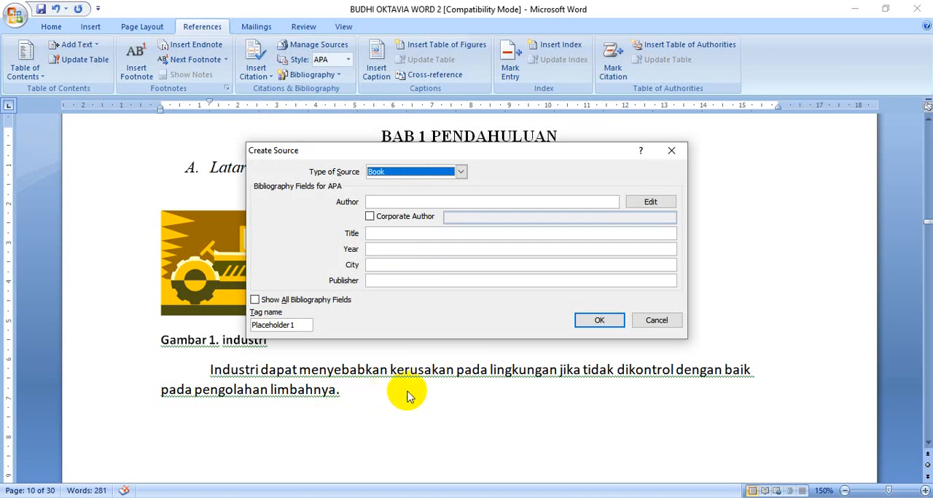
{"action": "left_click", "coordinate": [460, 172]}
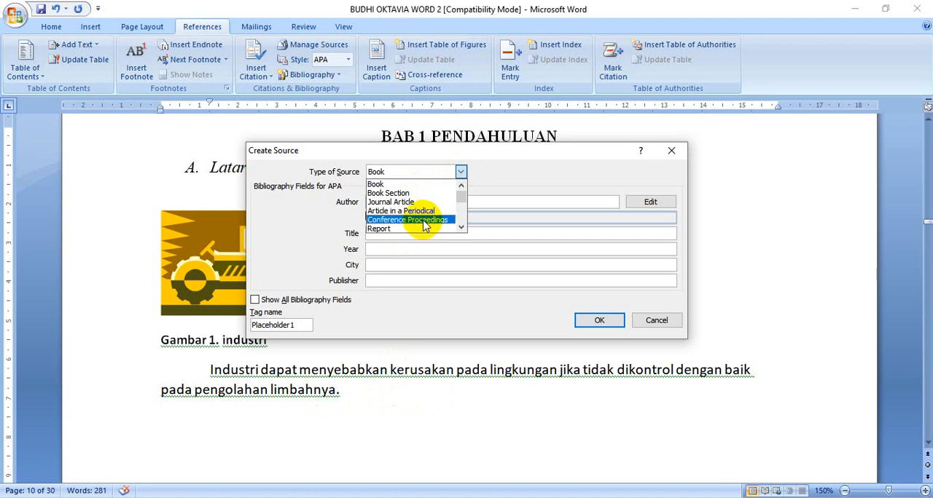
{"action": "left_click", "coordinate": [392, 186]}
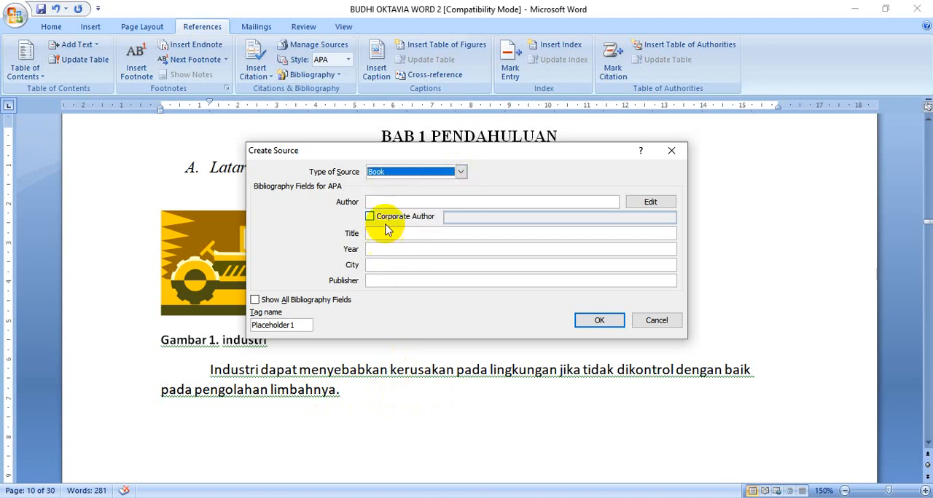
Enter the author's name, title Industri Kelapa Sawit, year 2019, city Padang and publisher UNP Press, and insert the source's citation
{"action": "left_click", "coordinate": [396, 202]}
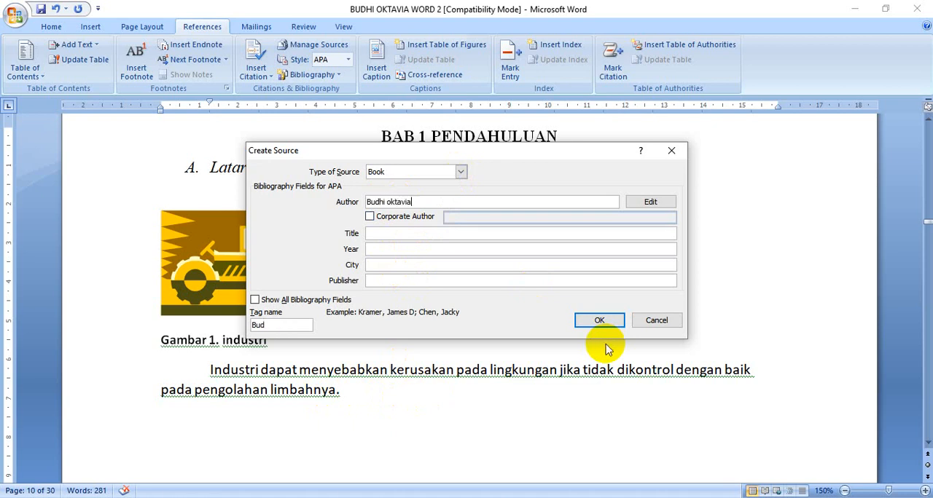
{"action": "left_click", "coordinate": [397, 234]}
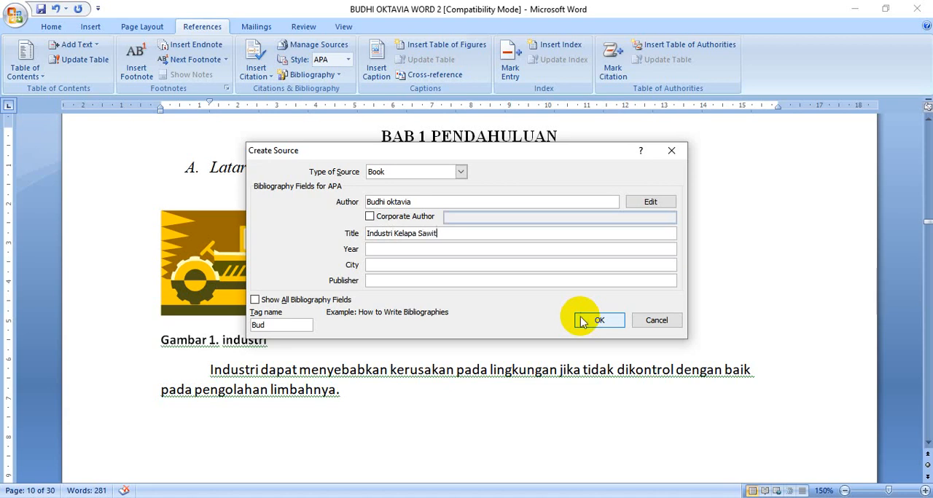
{"action": "left_click", "coordinate": [405, 250]}
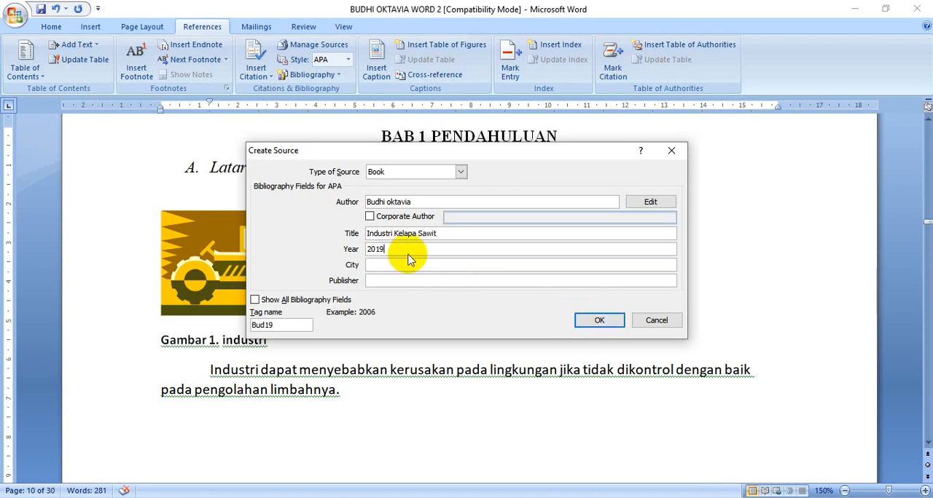
{"action": "left_click", "coordinate": [430, 263]}
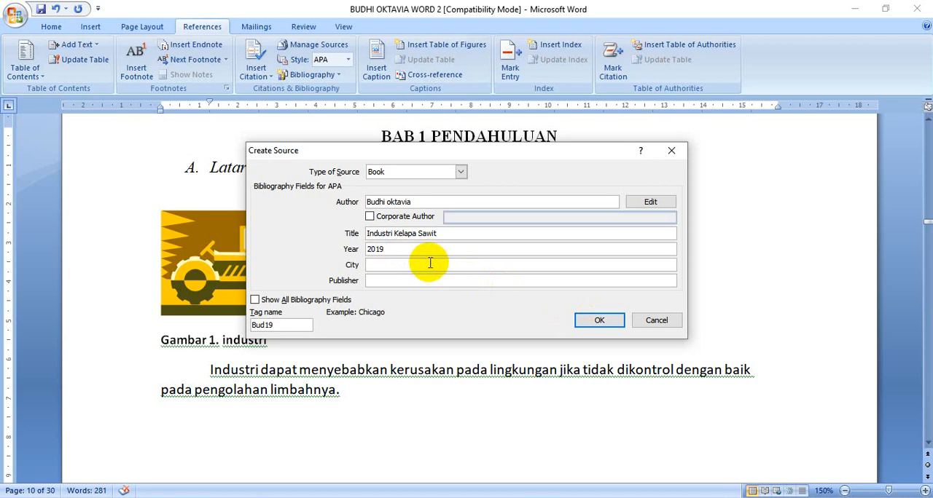
{"action": "type", "text": "Padang"}
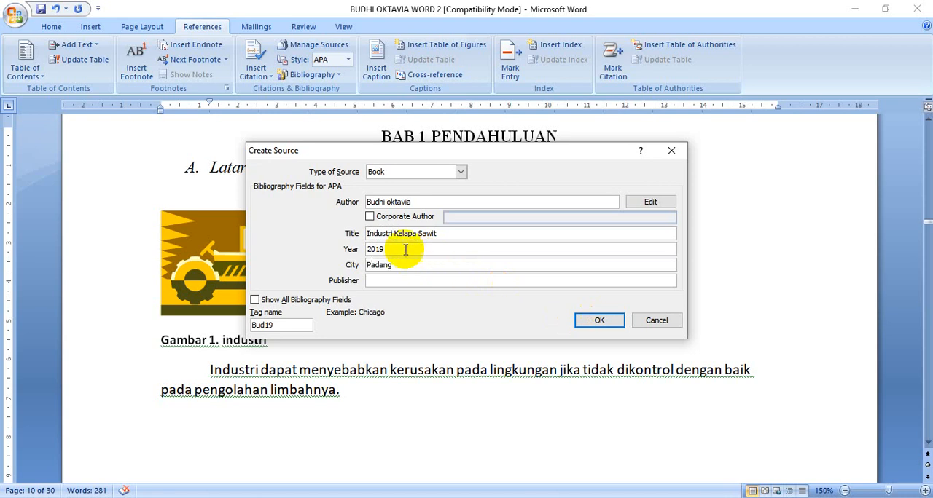
{"action": "left_click", "coordinate": [411, 281]}
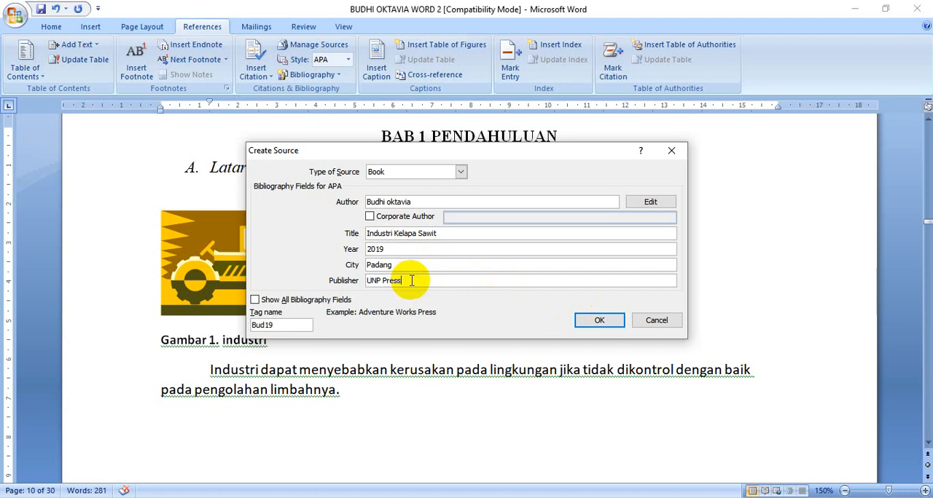
{"action": "left_click", "coordinate": [590, 319]}
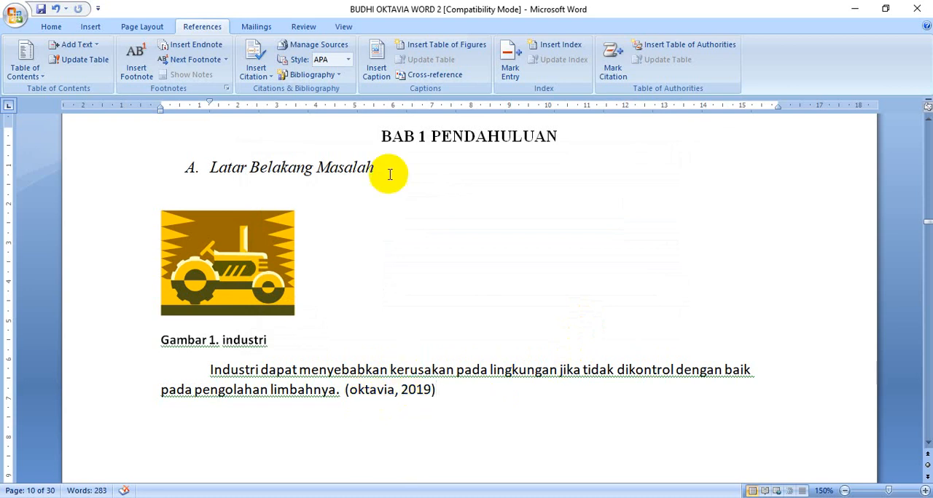
Switch the citation style to ISO 690 - Numerical Reference, snoozing the Windows update restart notice
{"action": "left_click", "coordinate": [349, 61]}
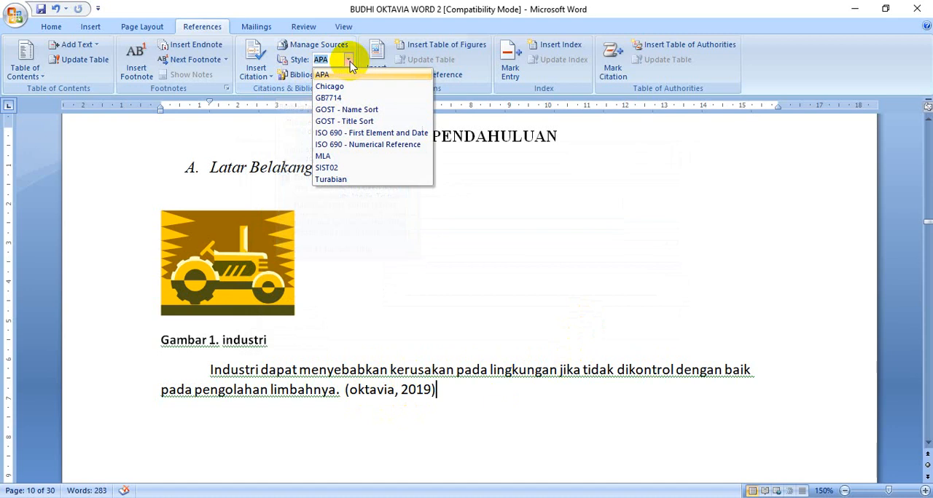
{"action": "left_click", "coordinate": [369, 145]}
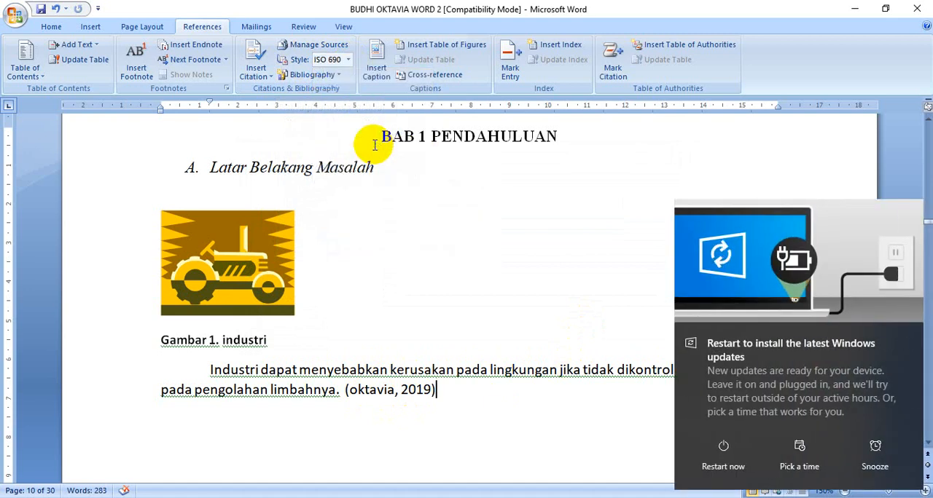
{"action": "left_click", "coordinate": [874, 442]}
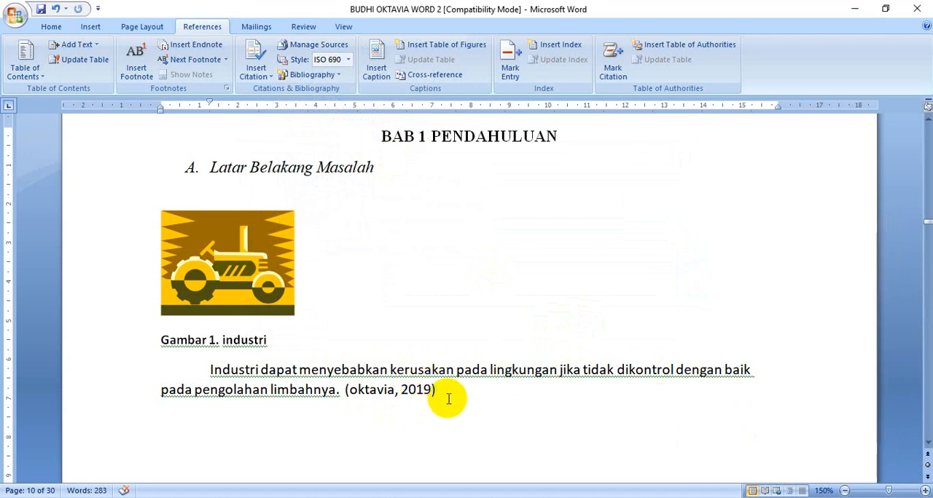
{"action": "left_click", "coordinate": [347, 59]}
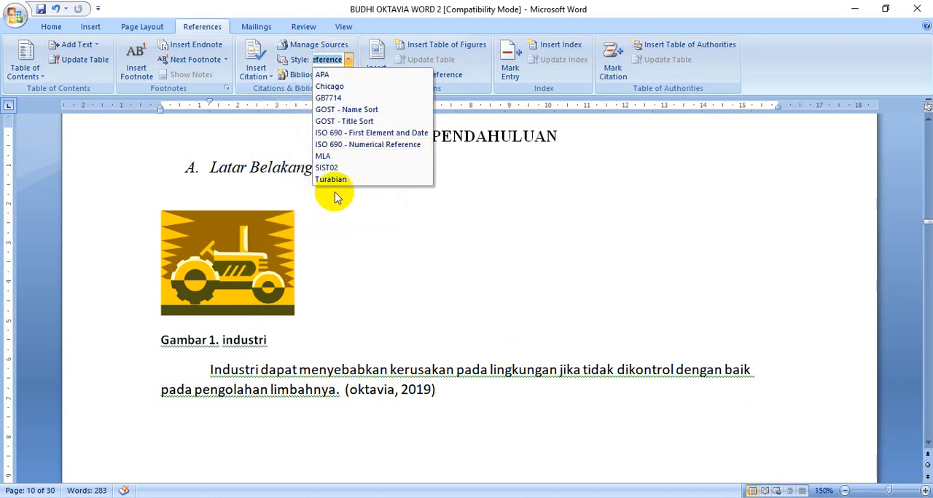
{"action": "left_click", "coordinate": [345, 145]}
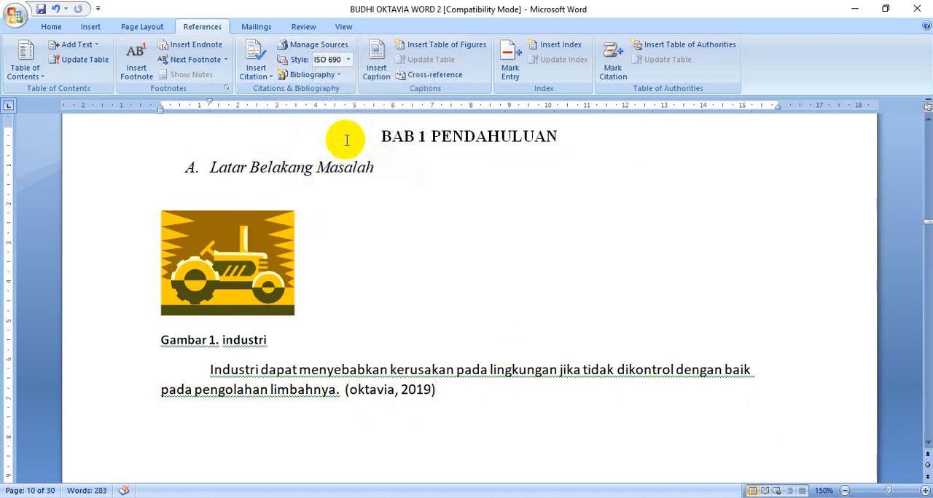
Try the ISO 690 - First Element and Date, Chicago and SIST02 citation styles in turn
{"action": "left_click", "coordinate": [348, 59]}
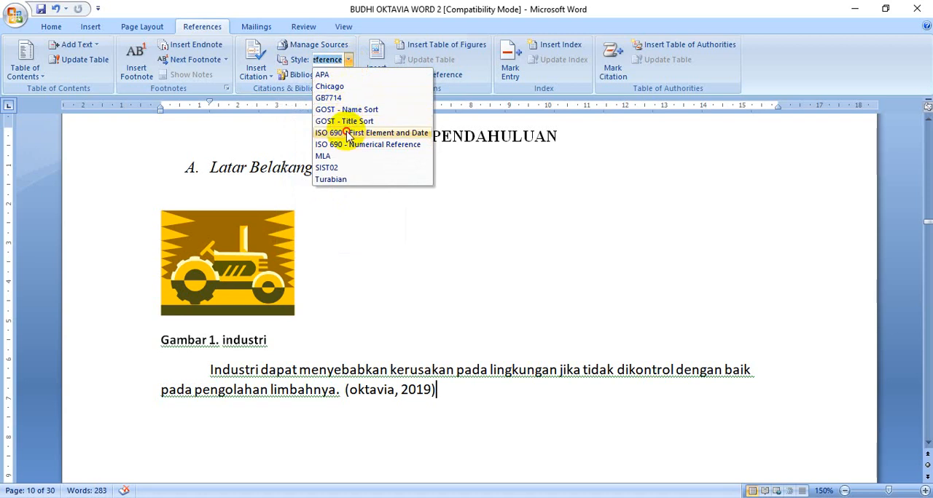
{"action": "left_click", "coordinate": [347, 133]}
{"action": "left_click", "coordinate": [347, 61]}
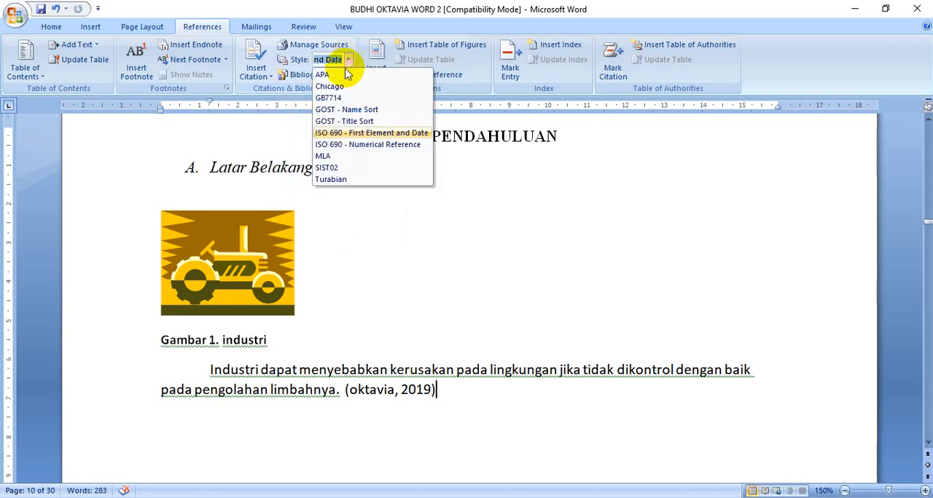
{"action": "left_click", "coordinate": [353, 86]}
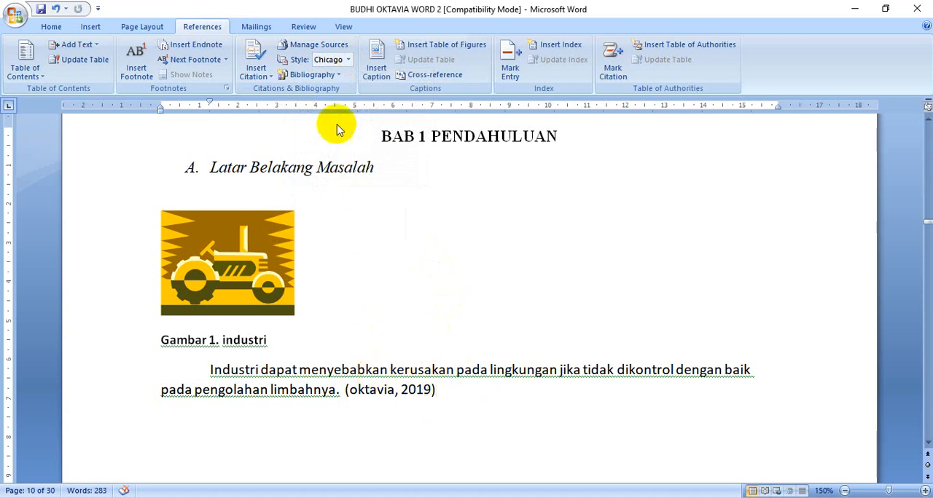
{"action": "left_click", "coordinate": [347, 60]}
{"action": "left_click", "coordinate": [335, 180]}
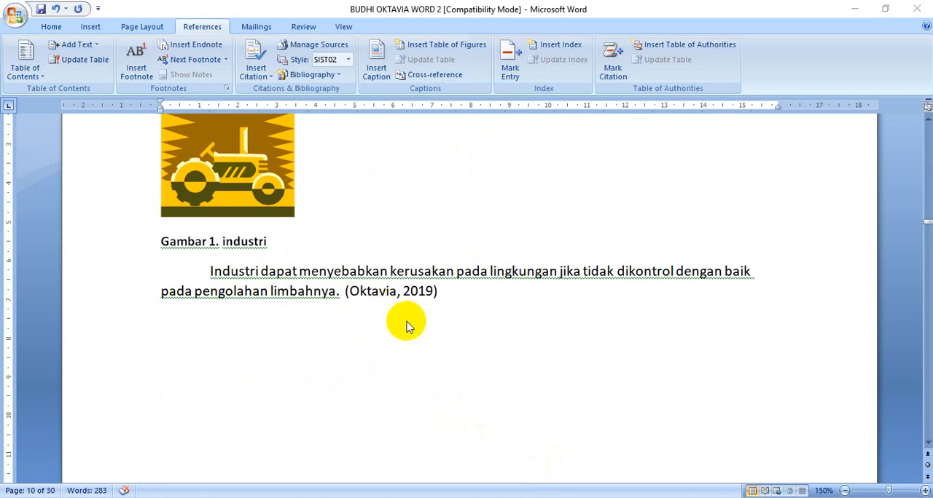
Check the Kimia Lingkungan (2020) source in the source manager and cite it after the existing 2019 citation
{"action": "left_click", "coordinate": [442, 289]}
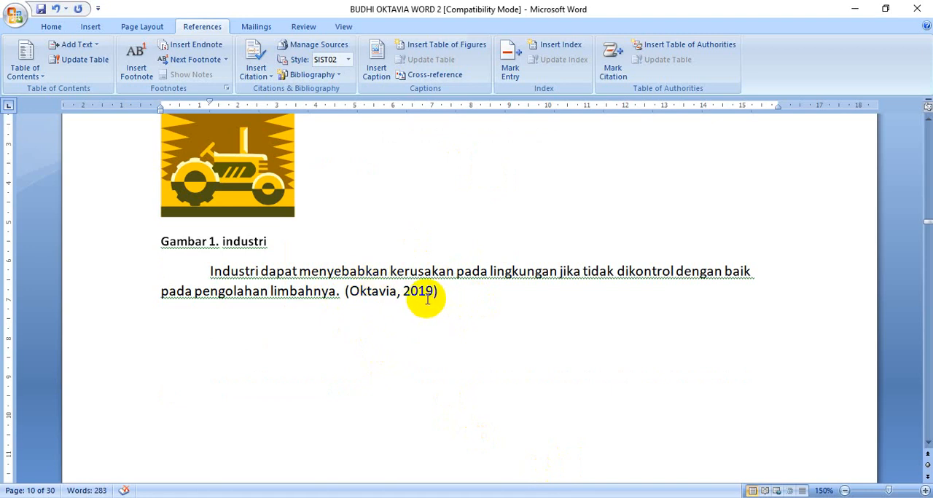
{"action": "left_click", "coordinate": [304, 46]}
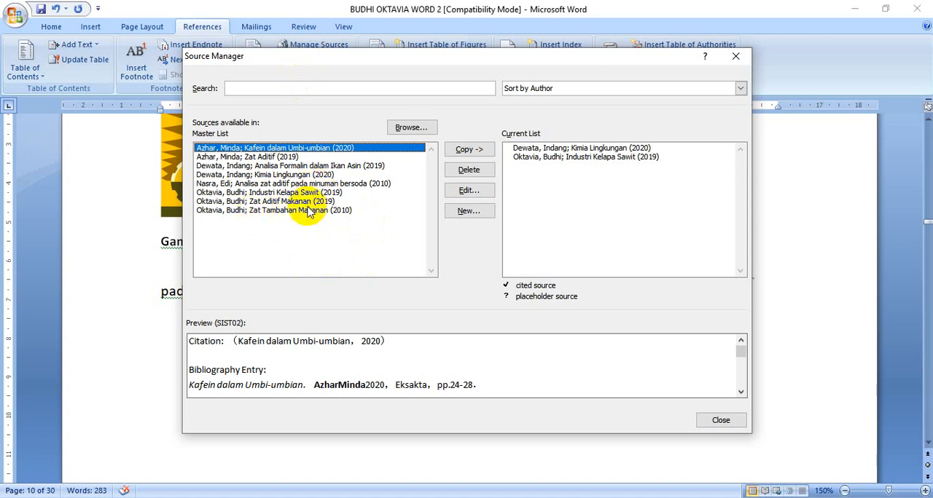
{"action": "left_click", "coordinate": [275, 177]}
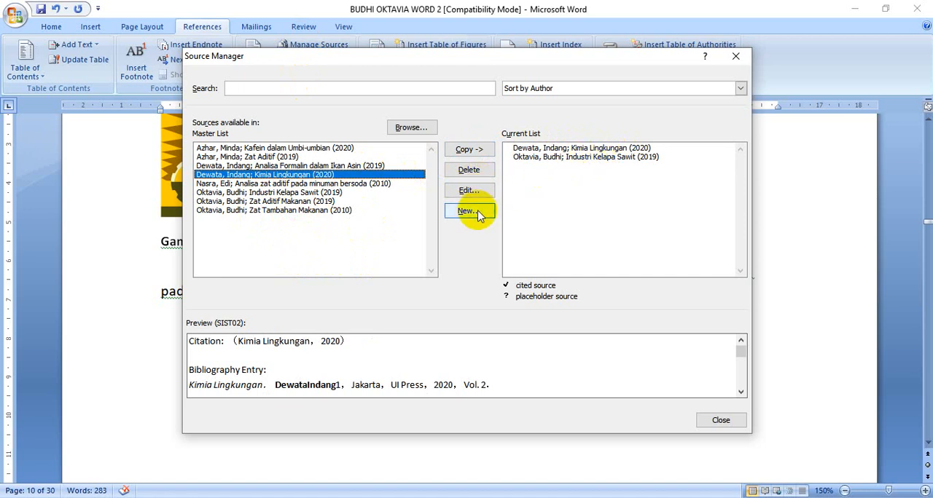
{"action": "left_click", "coordinate": [720, 420]}
{"action": "left_click", "coordinate": [257, 66]}
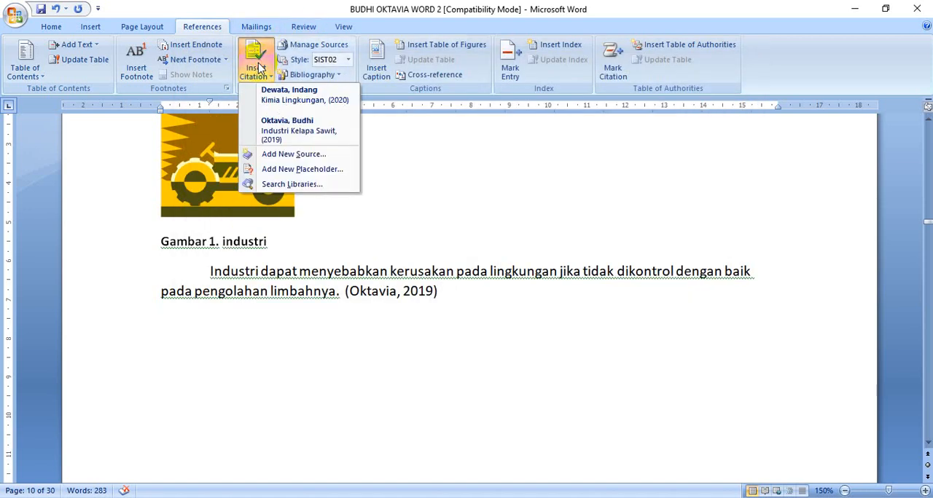
{"action": "left_click", "coordinate": [273, 100]}
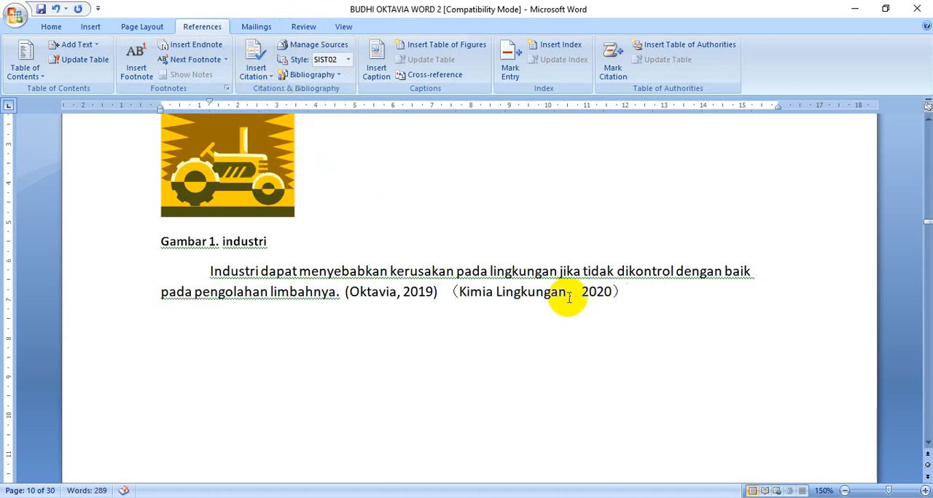
Set the document's citation style to Chicago
{"action": "left_click", "coordinate": [349, 61]}
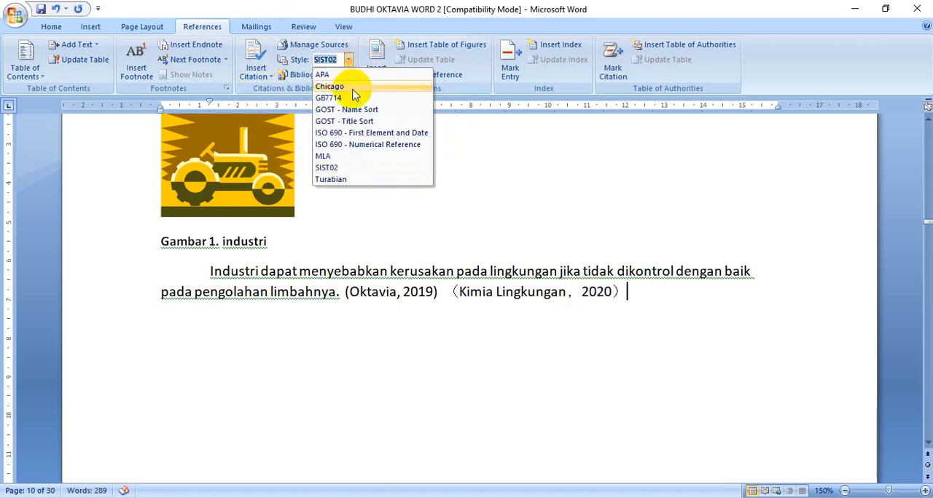
{"action": "left_click", "coordinate": [350, 86]}
{"action": "left_click", "coordinate": [349, 61]}
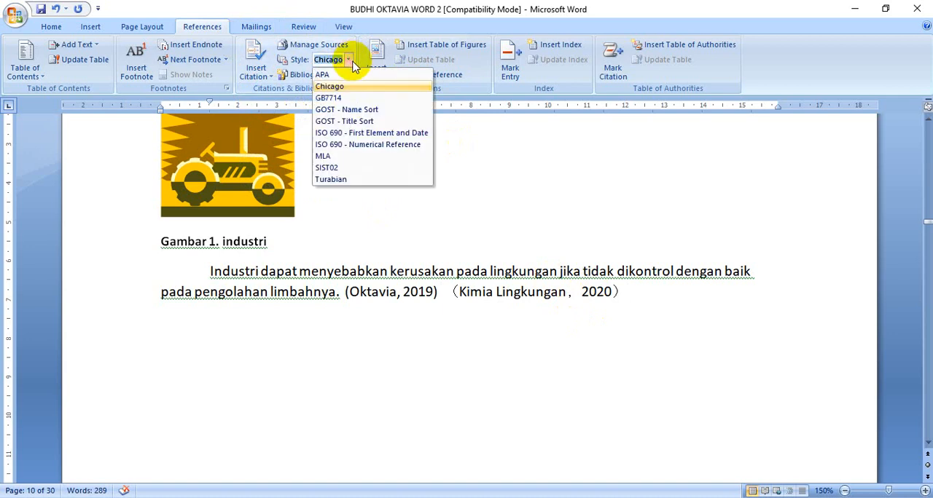
{"action": "left_click", "coordinate": [549, 317]}
Apply the Normal style to the blank line under the "DAFTAR PUSTAKA" heading near the document's end
{"action": "scroll", "coordinate": [583, 329], "scroll_direction": "down", "scroll_amount": 10}
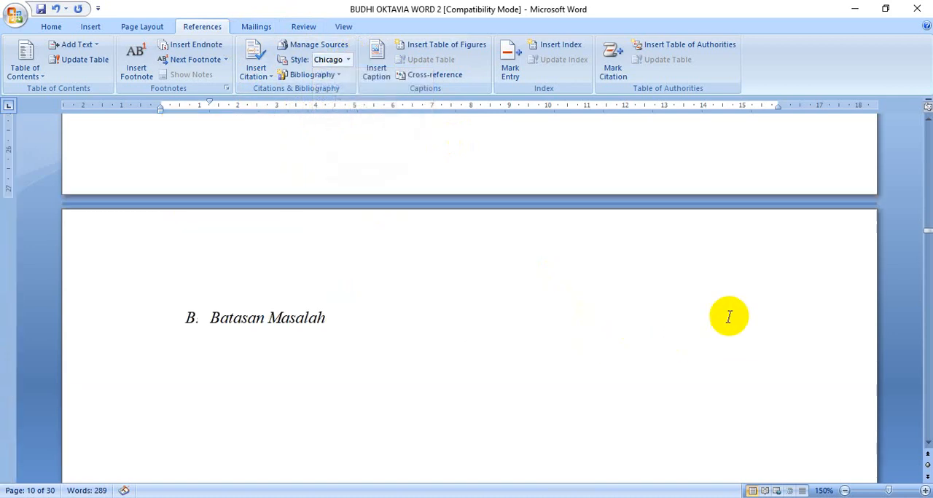
{"action": "left_click_drag", "start_coordinate": [919, 249], "coordinate": [927, 417]}
{"action": "left_click", "coordinate": [360, 261]}
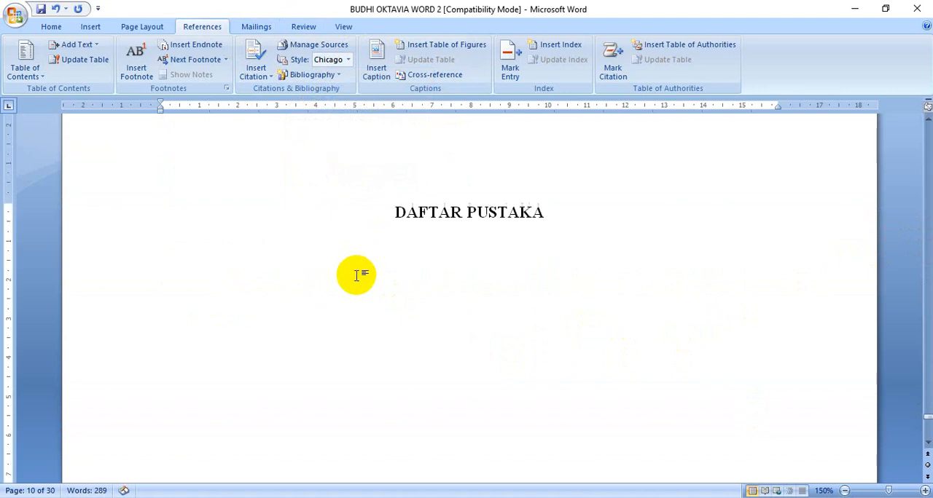
{"action": "left_click", "coordinate": [52, 26]}
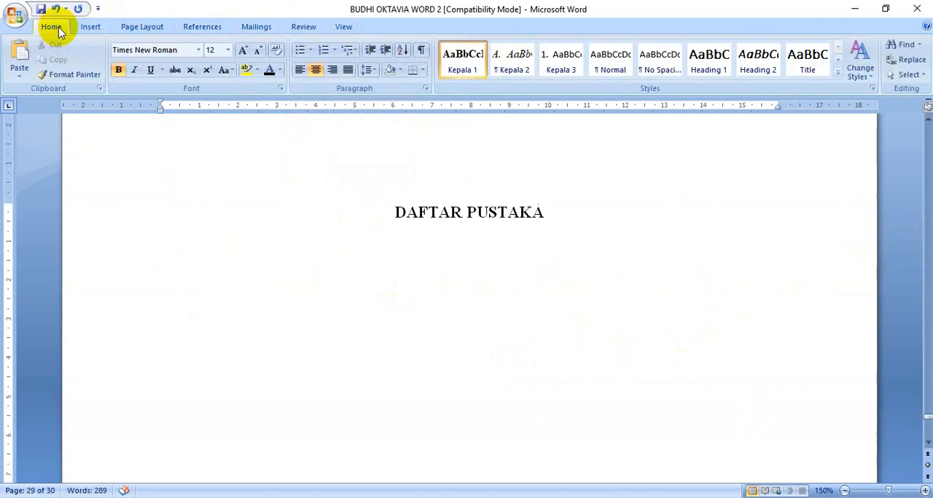
{"action": "left_click", "coordinate": [596, 73]}
{"action": "scroll", "coordinate": [419, 255], "scroll_direction": "down", "scroll_amount": 1}
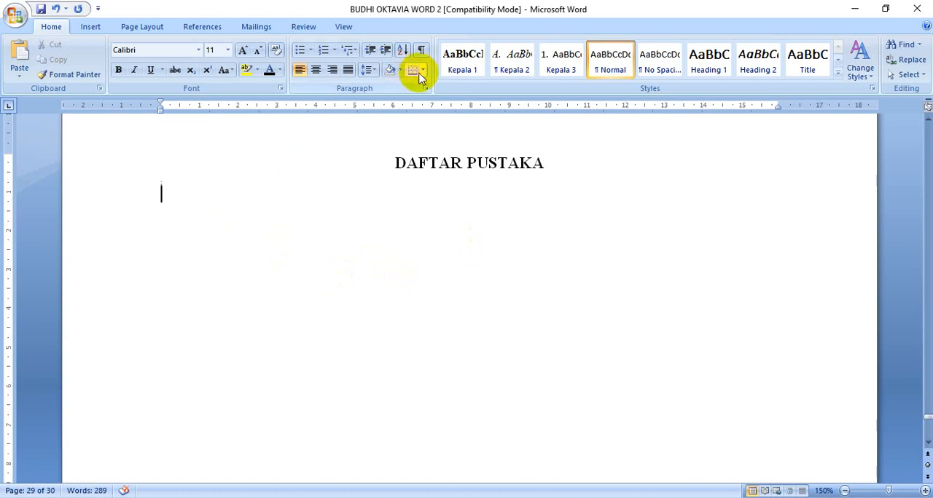
Insert a plain bibliography without a built-in title under the "DAFTAR PUSTAKA" heading and save the document
{"action": "left_click", "coordinate": [202, 27]}
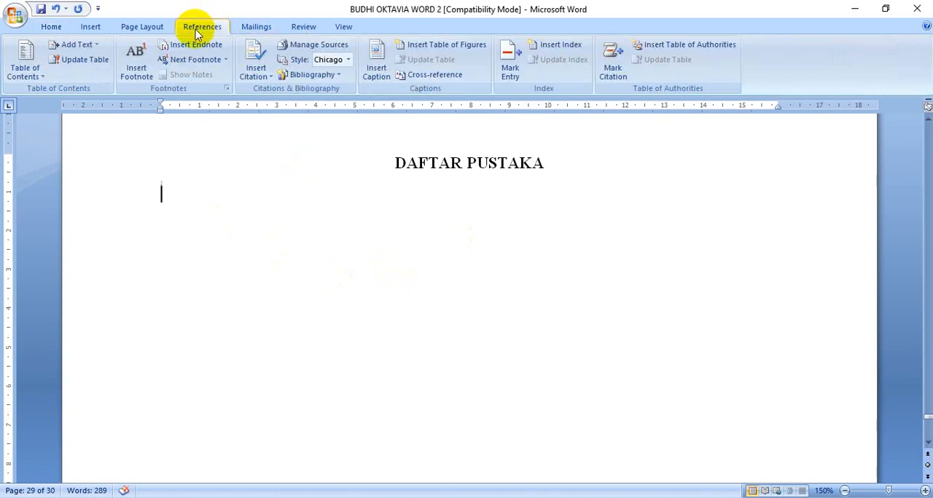
{"action": "left_click", "coordinate": [326, 76]}
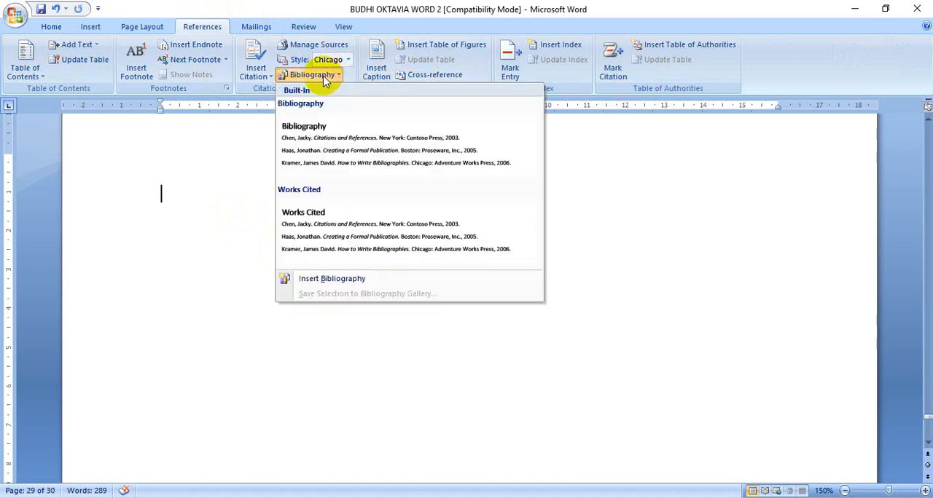
{"action": "left_click", "coordinate": [337, 279]}
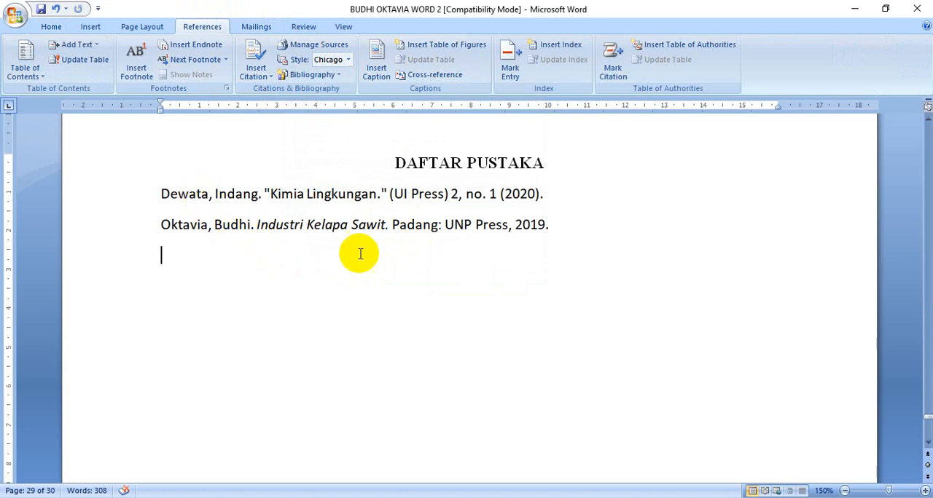
{"action": "left_click", "coordinate": [40, 9]}
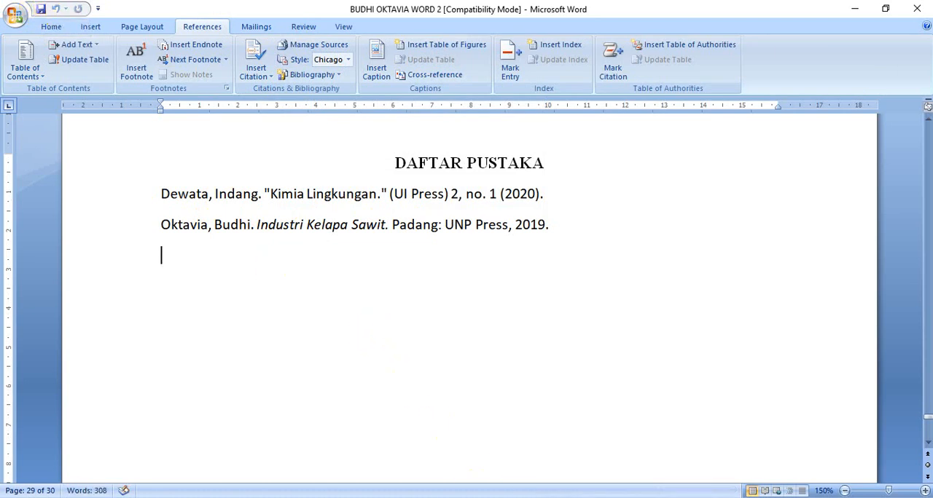
Switch to the MATERI WORD 2 document and review its final task items, e-mail submission instructions and the "PENTING" notes
{"action": "mouse_move", "coordinate": [447, 485]}
{"action": "left_click", "coordinate": [437, 466]}
{"action": "scroll", "coordinate": [441, 437], "scroll_direction": "down", "scroll_amount": 2}
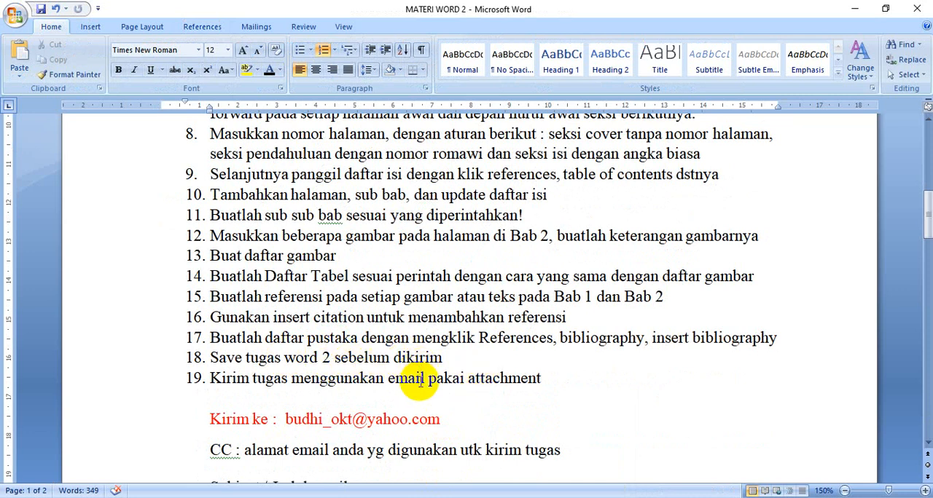
{"action": "scroll", "coordinate": [419, 384], "scroll_direction": "down", "scroll_amount": 2}
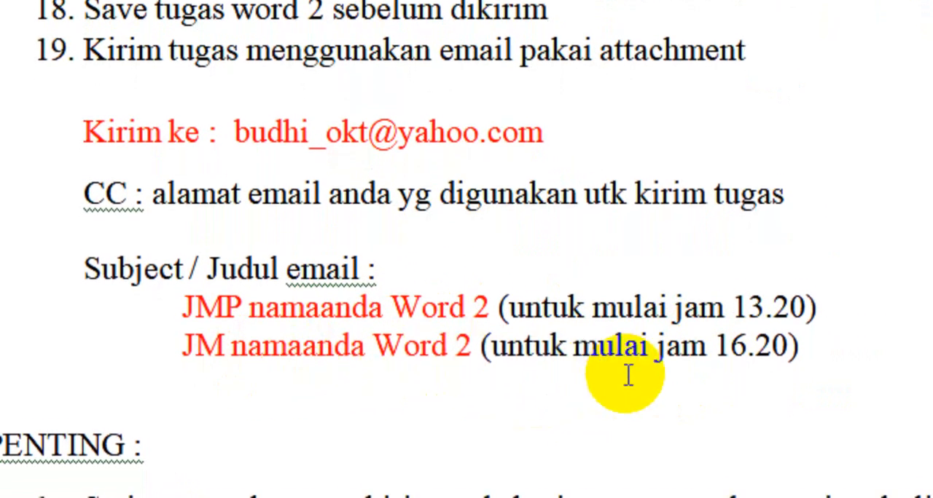
{"action": "scroll", "coordinate": [562, 382], "scroll_direction": "down", "scroll_amount": 2}
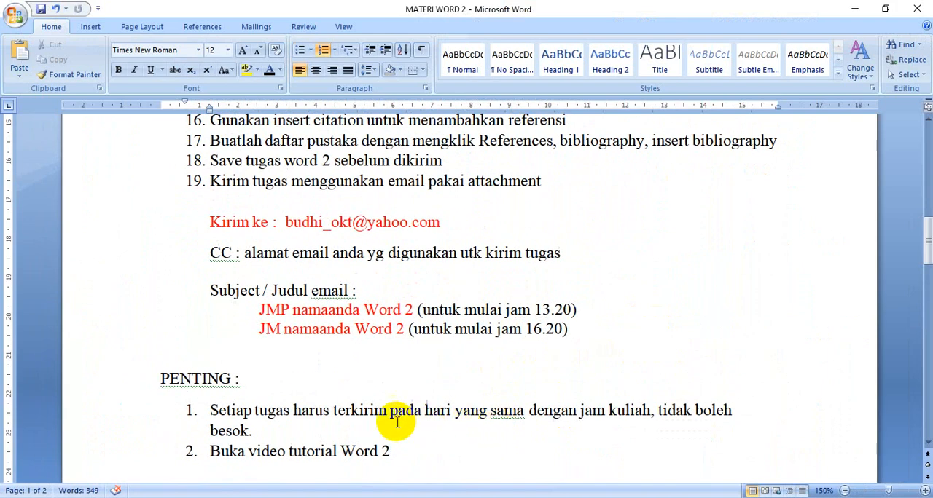
{"action": "scroll", "coordinate": [378, 331], "scroll_direction": "down", "scroll_amount": 1}
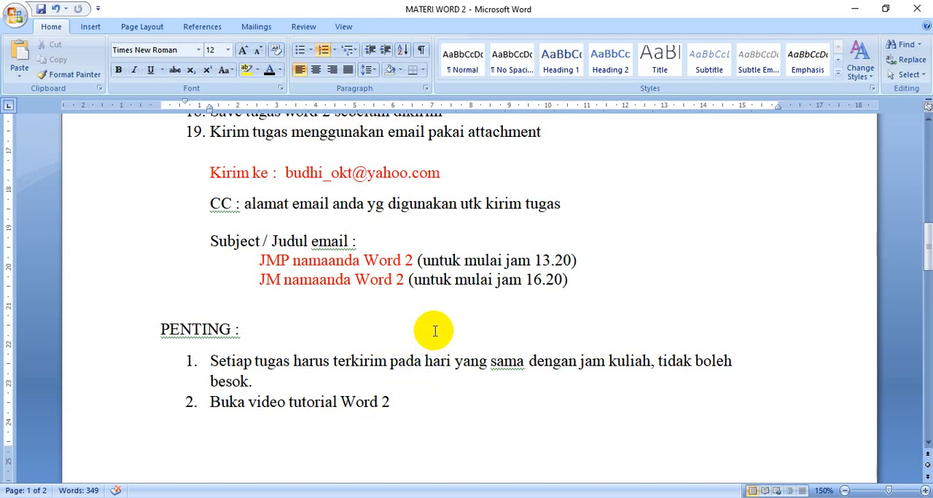
{"action": "key", "text": "XF86AudioMute"}
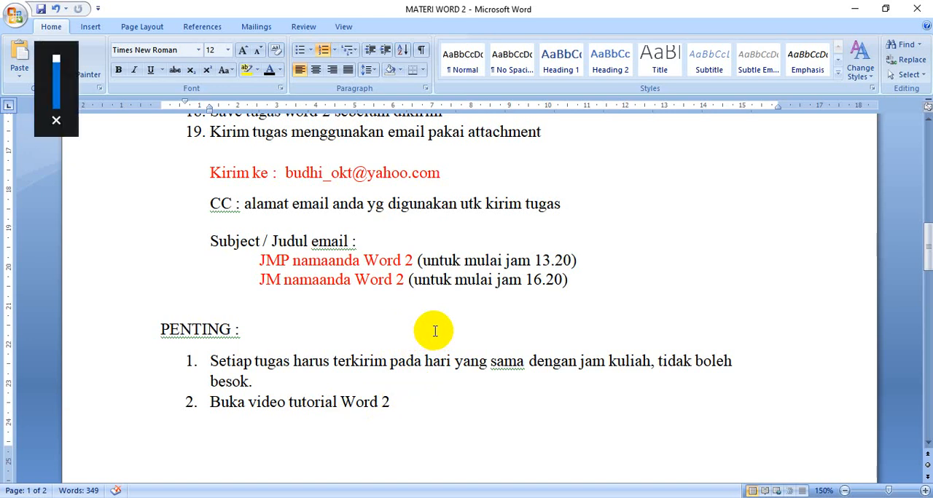